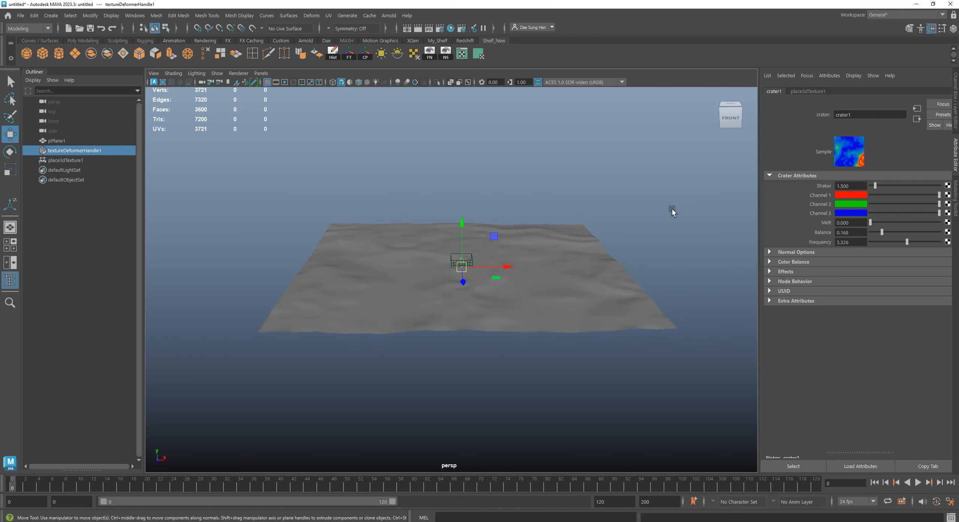
- Select the deformed terrain plane and switch it to edge selection
left_click(672, 212)
mouse_move(592, 287)
left_mouse_down("alt")
mouse_move(606, 290)
mouse_move(596, 290)
left_mouse_up("alt")
left_click(454, 289)
mouse_move(454, 288)
left_mouse_down("alt")
mouse_move(483, 278)
mouse_move(466, 281)
left_mouse_up("alt")
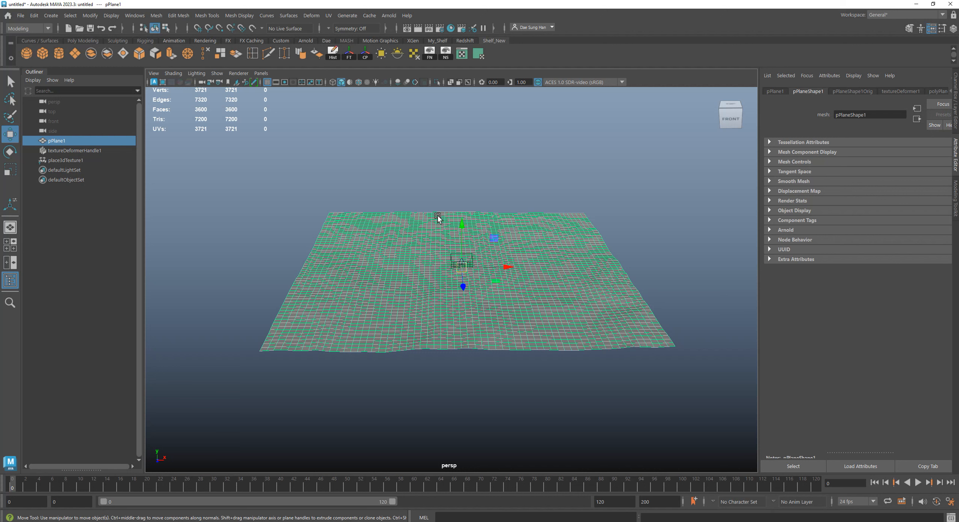
right_click_drag(534, 239, 535, 217)
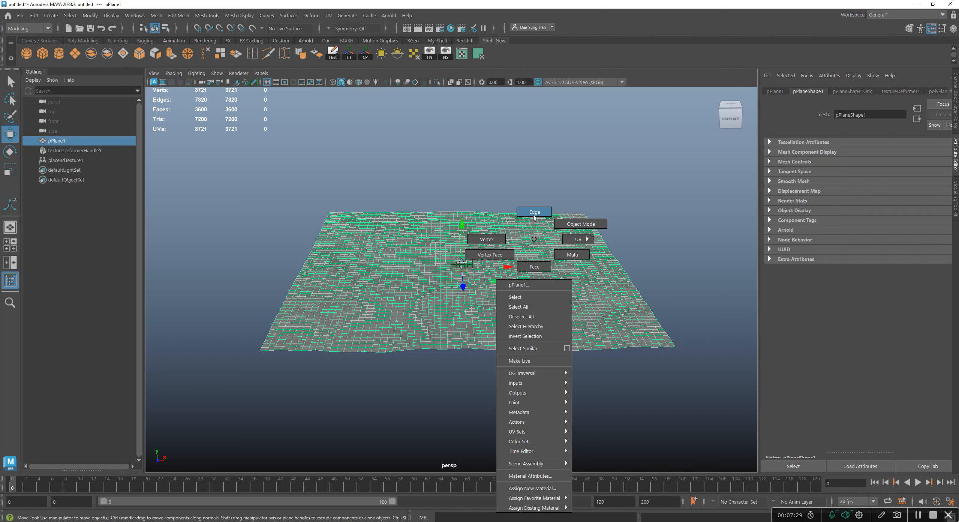
right_click_drag(535, 218, 535, 218)
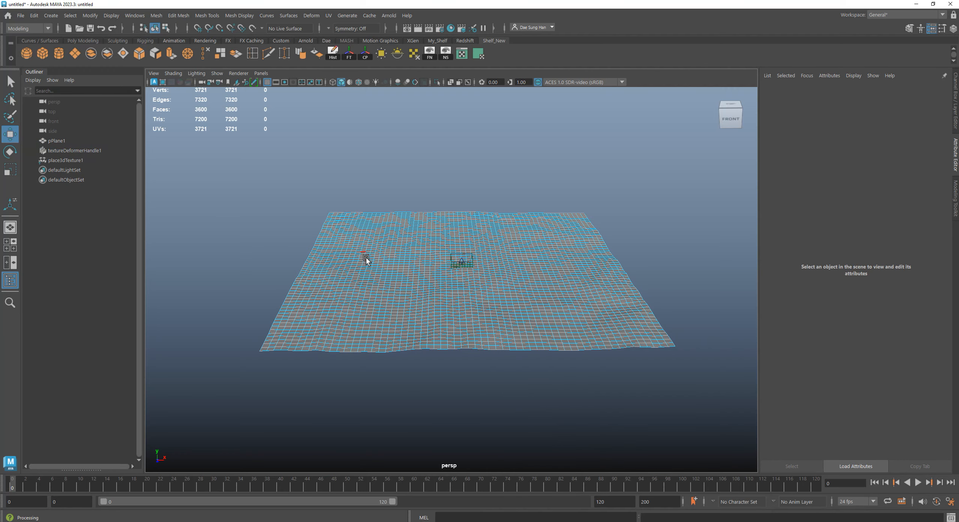
- Show the Channel Box and select the entire border edge loop around the terrain plane
mouse_move(484, 313)
left_mouse_down("alt")
mouse_move(507, 312)
mouse_move(484, 310)
left_mouse_up("alt")
middle_click_drag(484, 310, 516, 283, "alt")
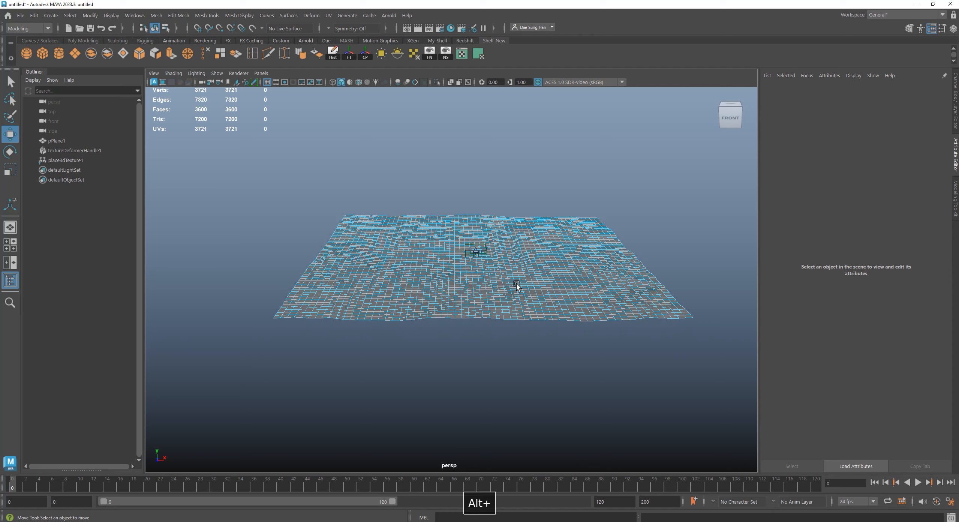
left_click(955, 94)
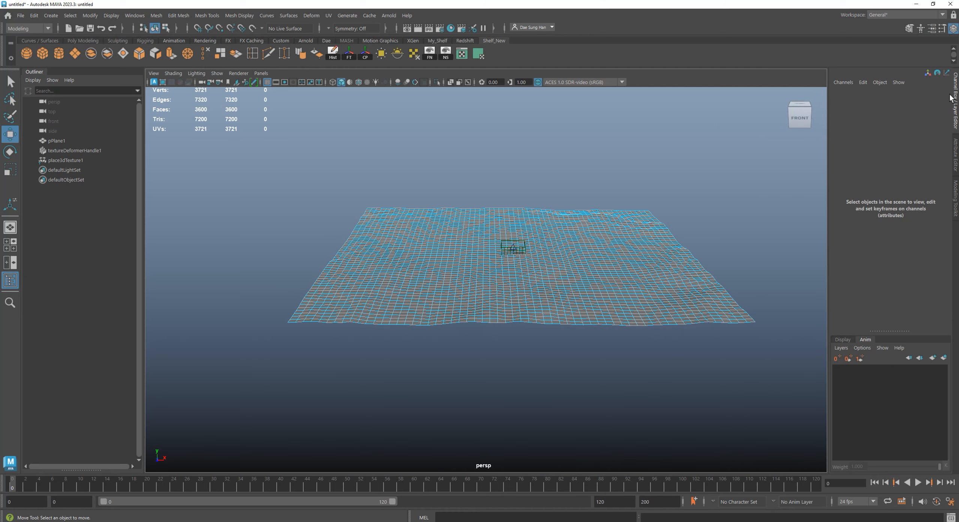
left_click_drag(600, 196, 545, 188, "alt")
right_click_drag(545, 188, 605, 284, "alt")
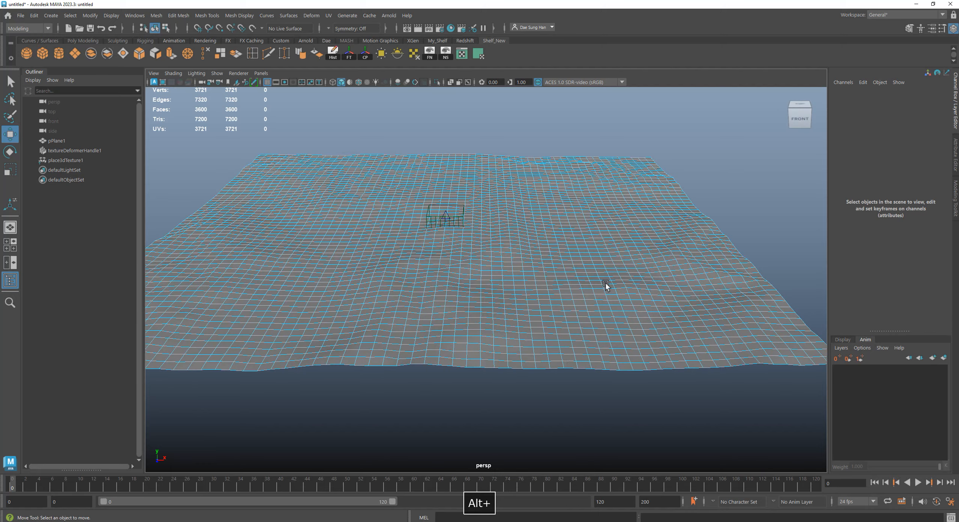
double_click(560, 368)
right_click_drag(557, 367, 460, 285, "alt")
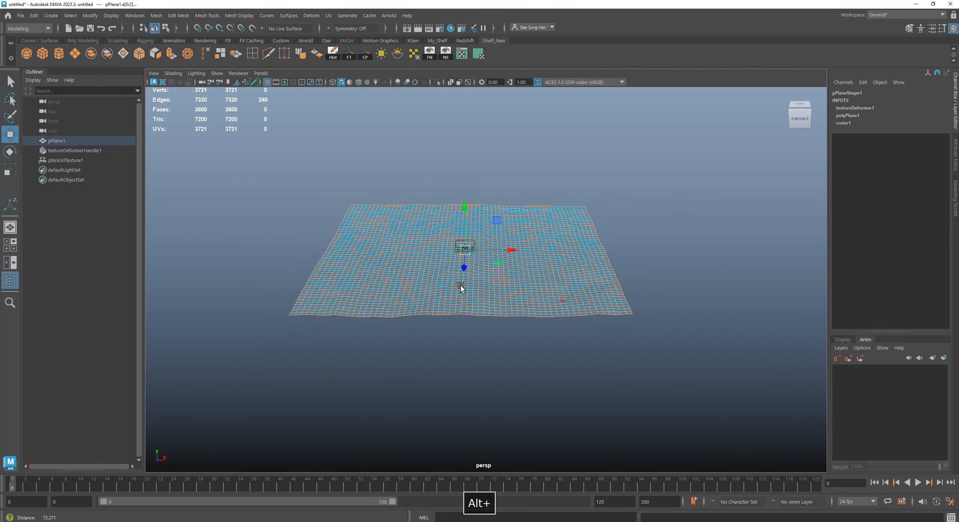
- Extrude the selected border edges and place the extrude settings readout clear of the mesh
left_click_drag(525, 191, 621, 210, "alt")
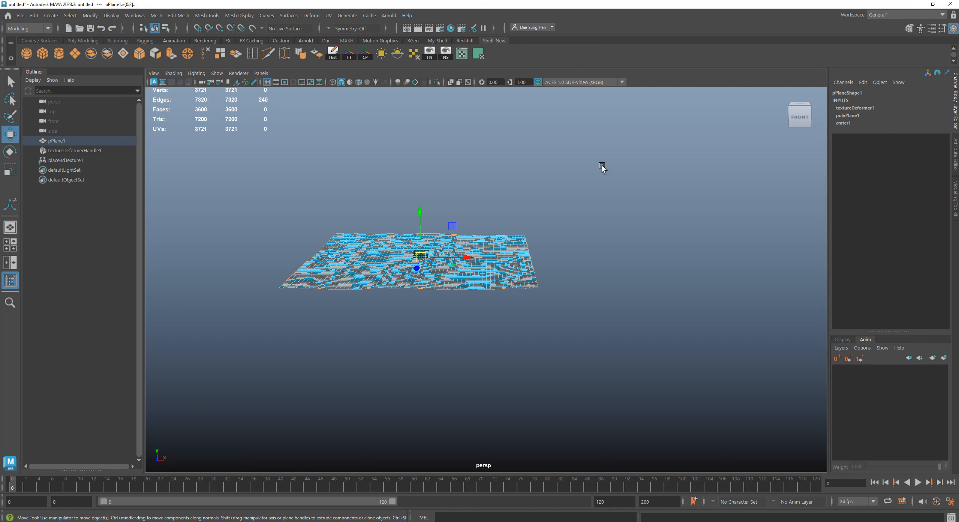
right_click(602, 166, "shift")
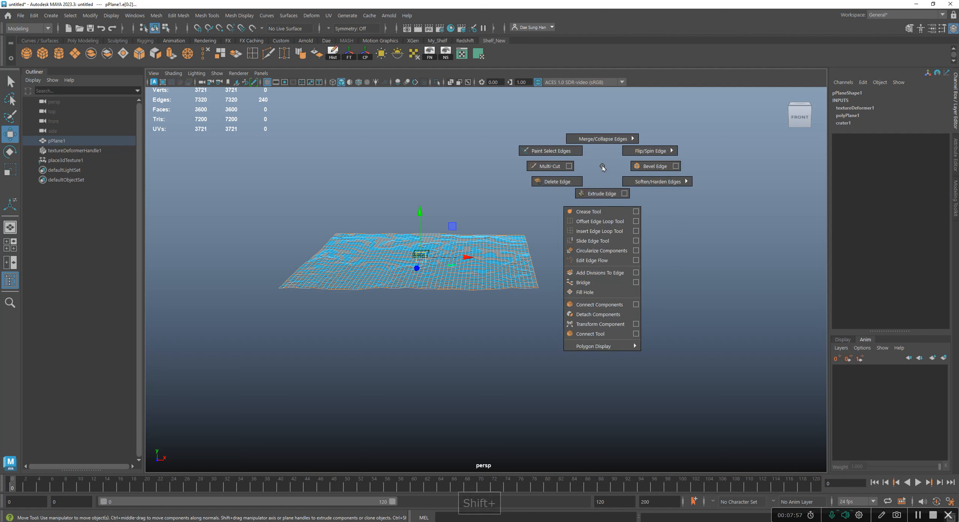
right_click_drag(602, 166, 606, 195, "shift")
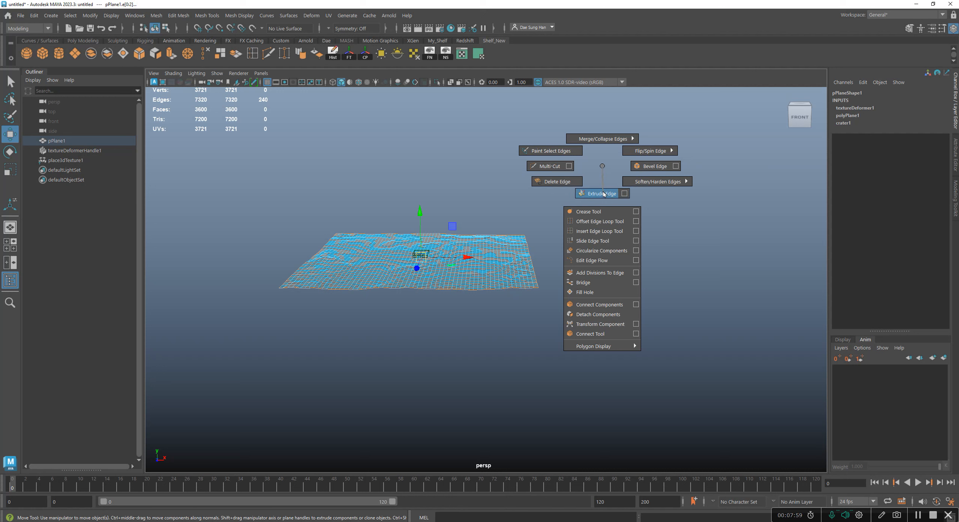
right_click_drag(603, 194, 605, 194, "shift")
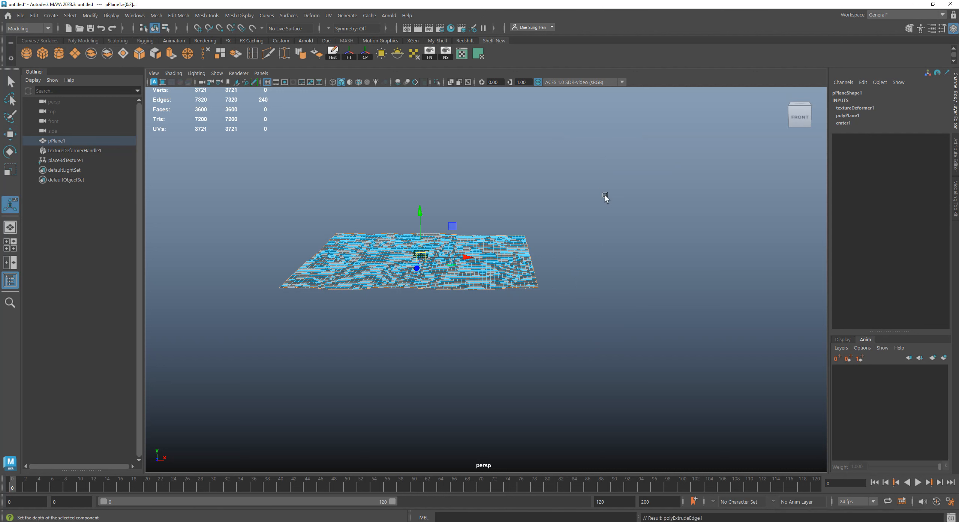
left_click_drag(737, 236, 672, 135)
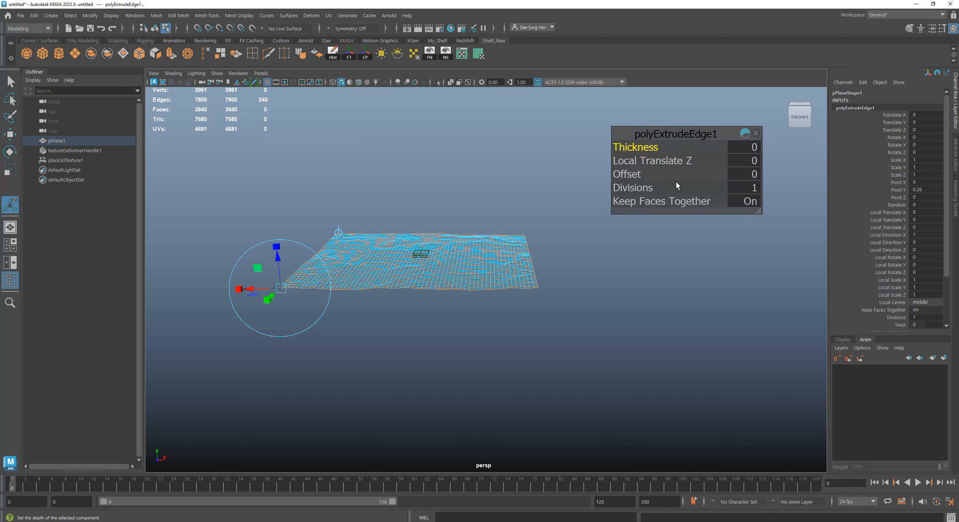
- Try to pull the extruded border edges downward by about 14.26 along local Z
left_click_drag(555, 312, 524, 277, "alt")
left_click_drag(392, 269, 379, 260, "alt")
left_click_drag(346, 211, 347, 343)
mouse_move(679, 351)
left_mouse_down("alt")
mouse_move(717, 368)
mouse_move(682, 366)
left_mouse_up("alt")
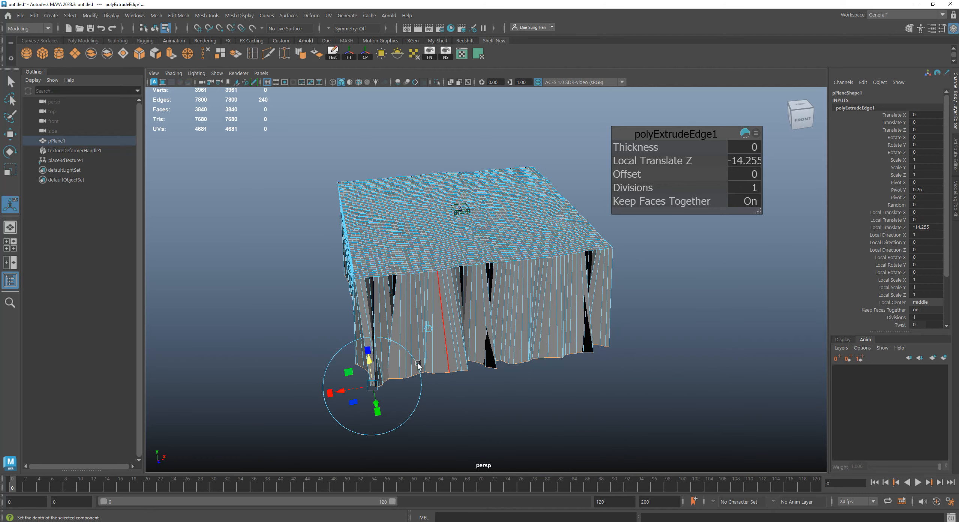
- Examine the extruded side walls and their lower edge from several angles
left_click_drag(560, 339, 616, 338, "alt")
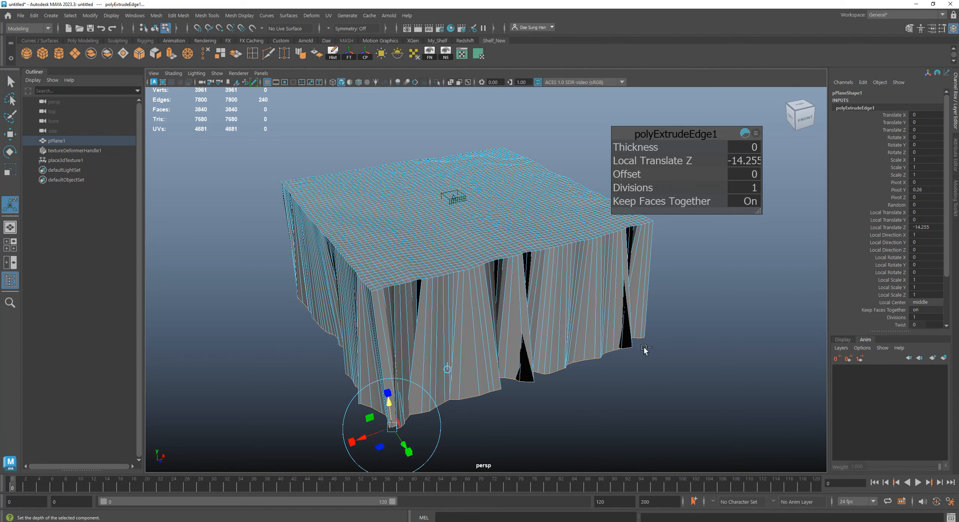
right_click_drag(710, 346, 615, 332, "alt")
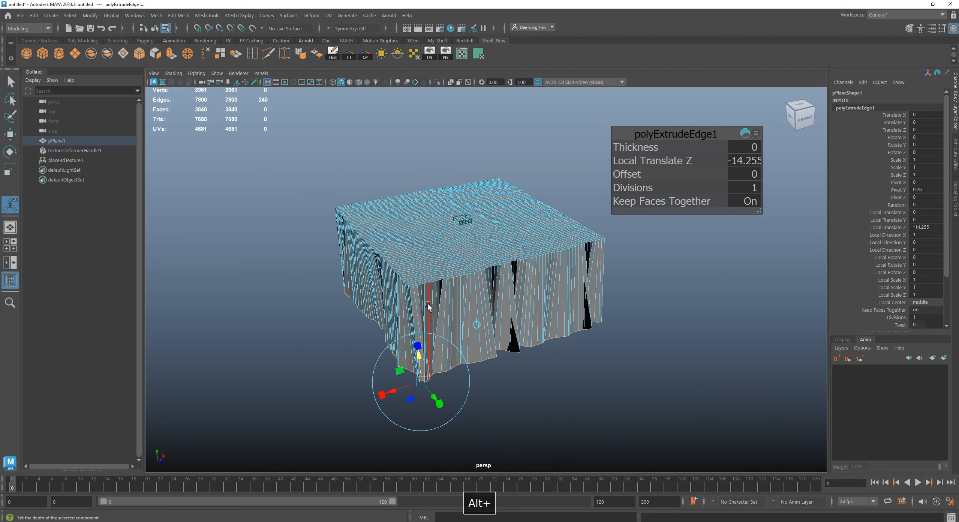
left_click_drag(380, 195, 403, 189, "alt")
right_click_drag(431, 240, 483, 240, "alt")
middle_click_drag(513, 269, 513, 225, "alt")
left_click_drag(659, 131, 698, 90)
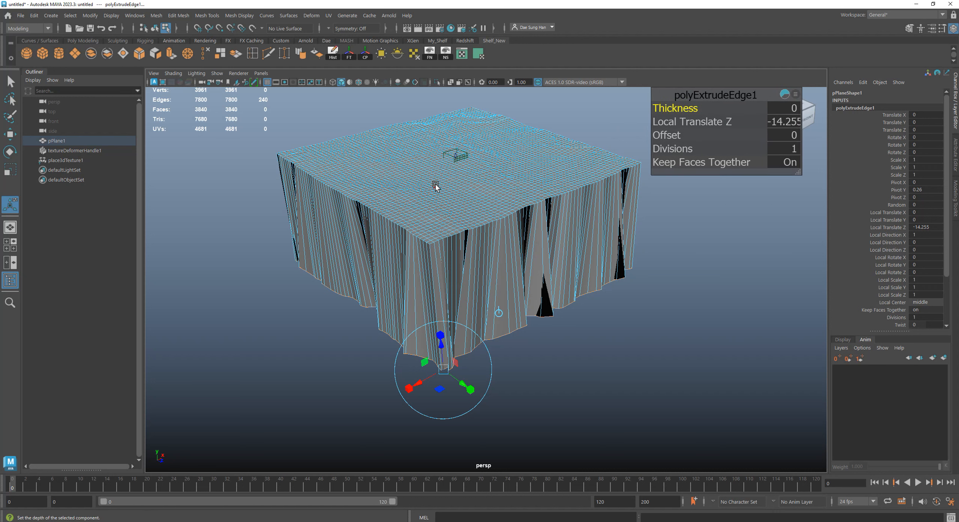
middle_click_drag(463, 249, 454, 269, "alt")
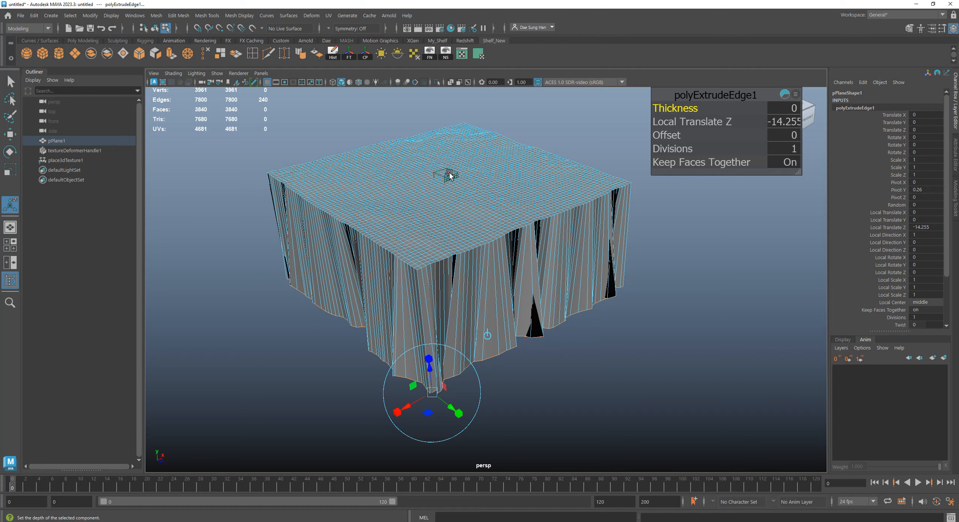
left_click_drag(548, 343, 632, 352, "alt")
middle_click_drag(606, 284, 452, 250, "alt")
left_click_drag(424, 286, 576, 310, "alt")
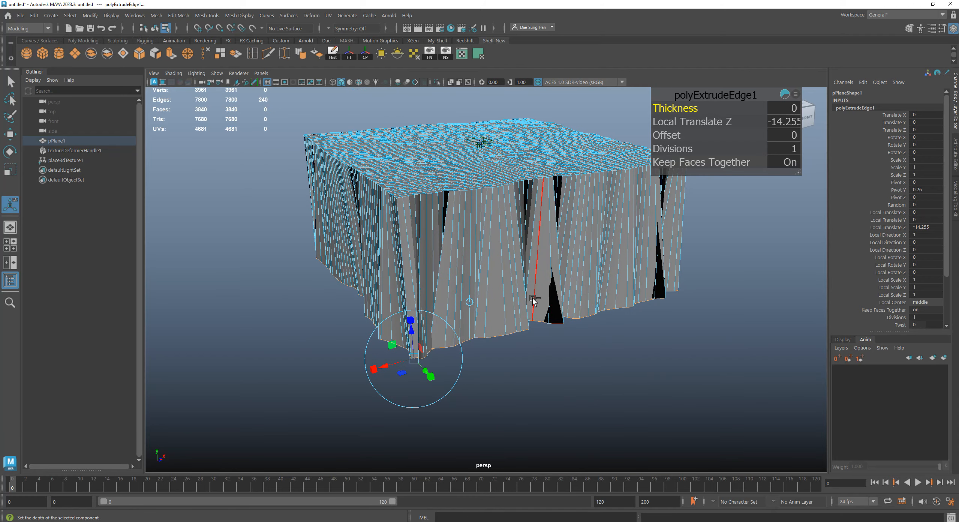
- Undo the local Z move and switch the extrude manipulator to world axes
key("ctrl+z")
middle_click_drag(614, 250, 463, 235, "alt")
left_click_drag(463, 235, 370, 182, "alt")
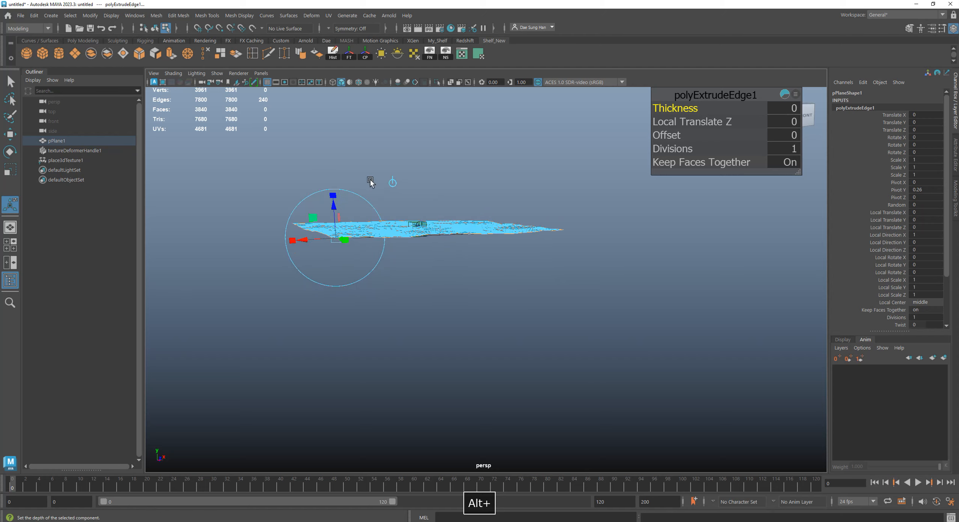
left_click(392, 182)
left_click_drag(492, 256, 401, 221, "alt")
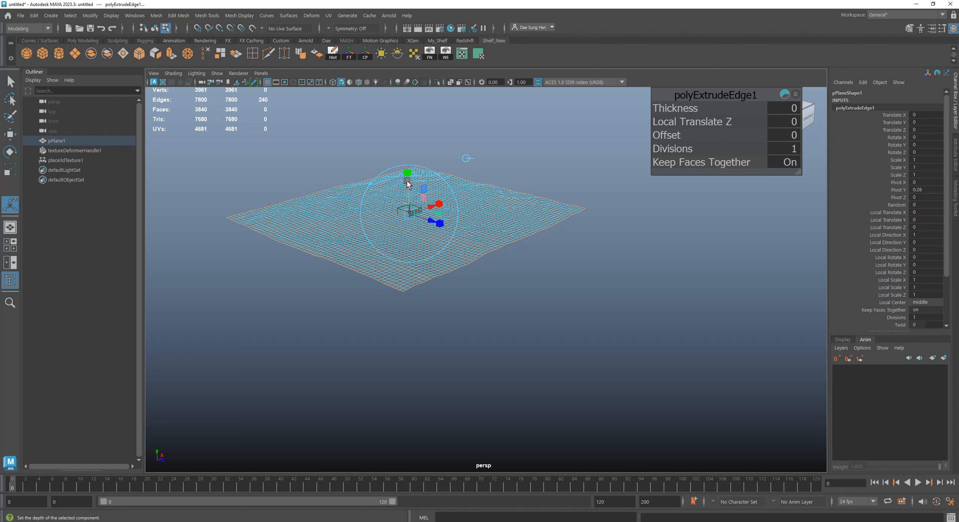
- Move the extruded border edges straight down to a Translate Y of about -7.92
left_click_drag(407, 184, 428, 263)
left_click_drag(642, 285, 438, 285, "alt")
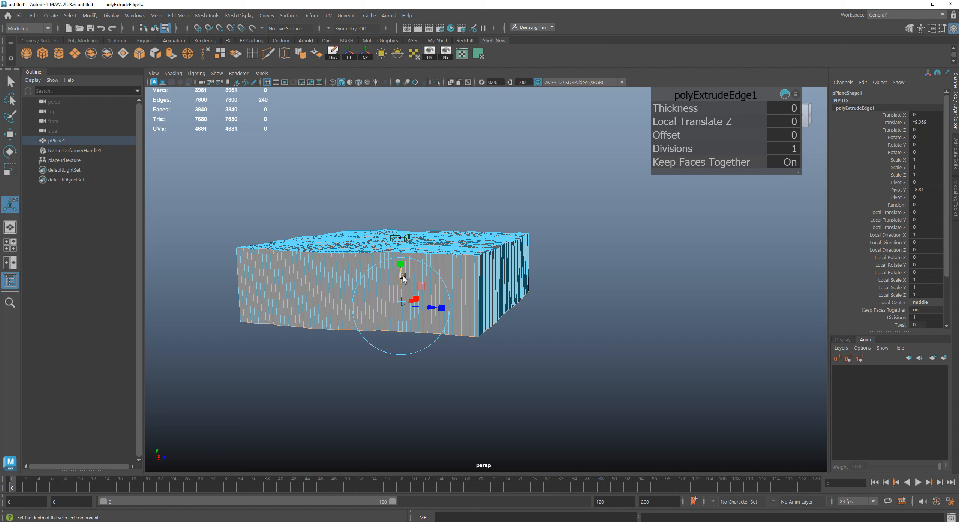
left_click_drag(401, 276, 401, 275)
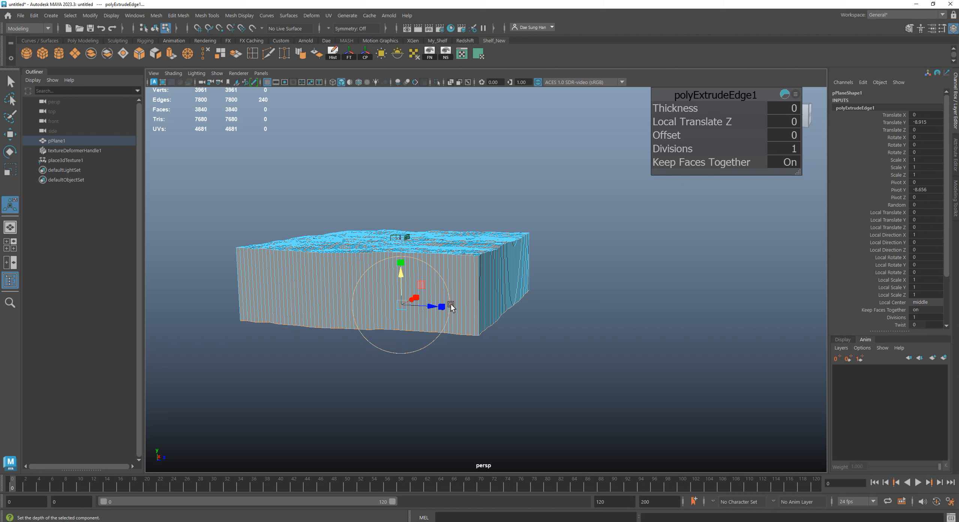
left_click_drag(404, 294, 403, 275)
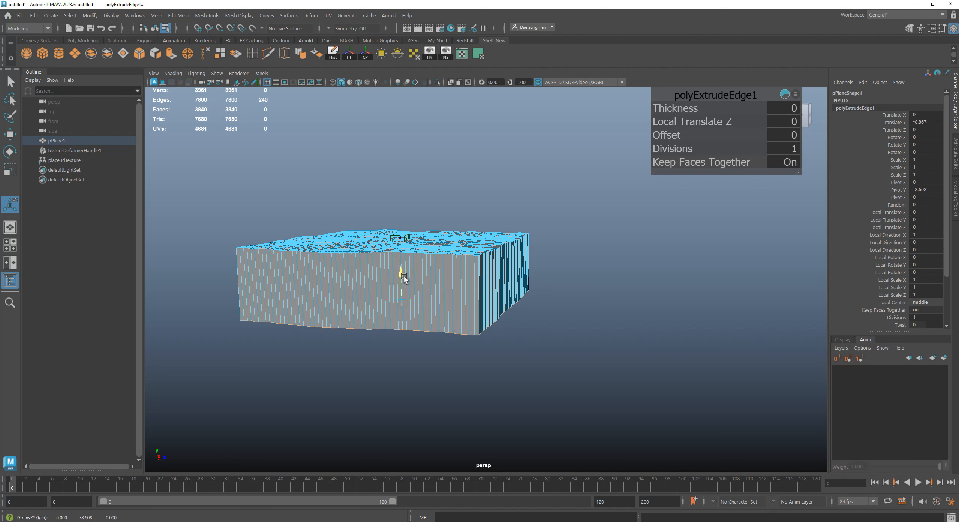
left_click_drag(498, 287, 427, 287, "alt")
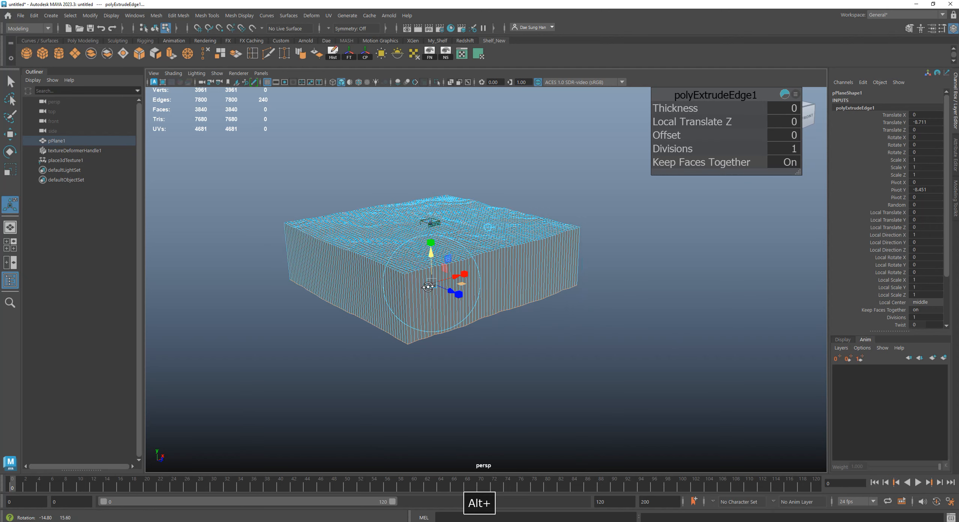
right_click_drag(428, 286, 441, 279, "alt")
left_click_drag(416, 255, 417, 247)
left_click_drag(572, 285, 534, 256, "alt")
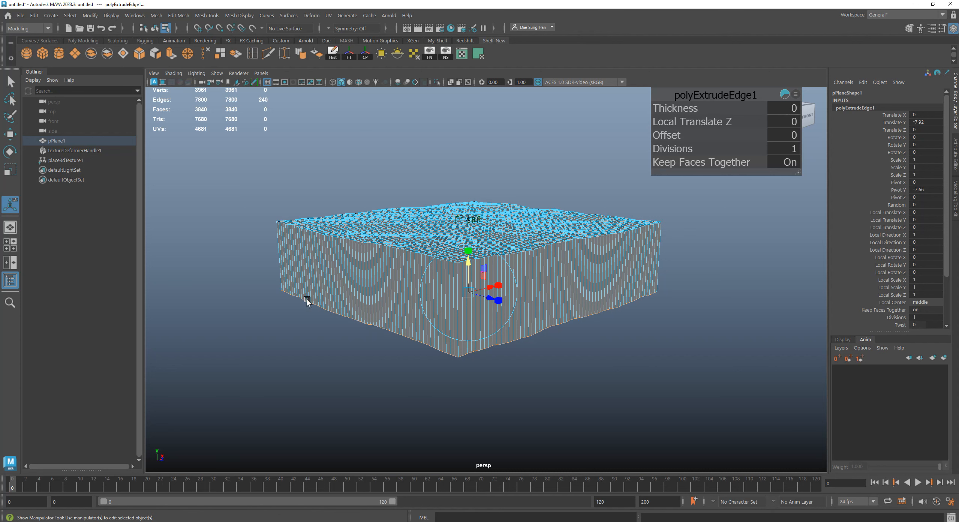
- Flatten the lower border edges by scaling the extrusion to 0 in Y
right_click_drag(475, 334, 595, 360, "alt")
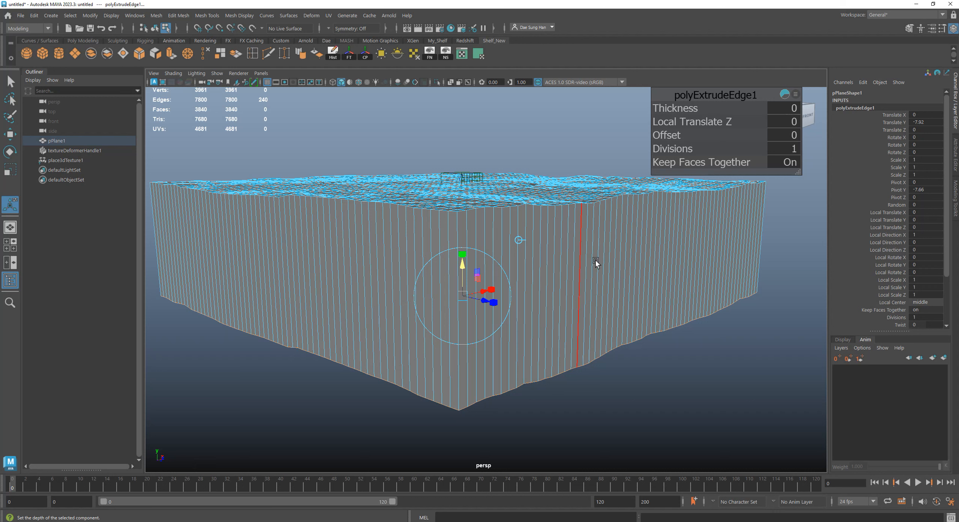
left_click_drag(461, 251, 458, 288)
left_click_drag(462, 255, 462, 289)
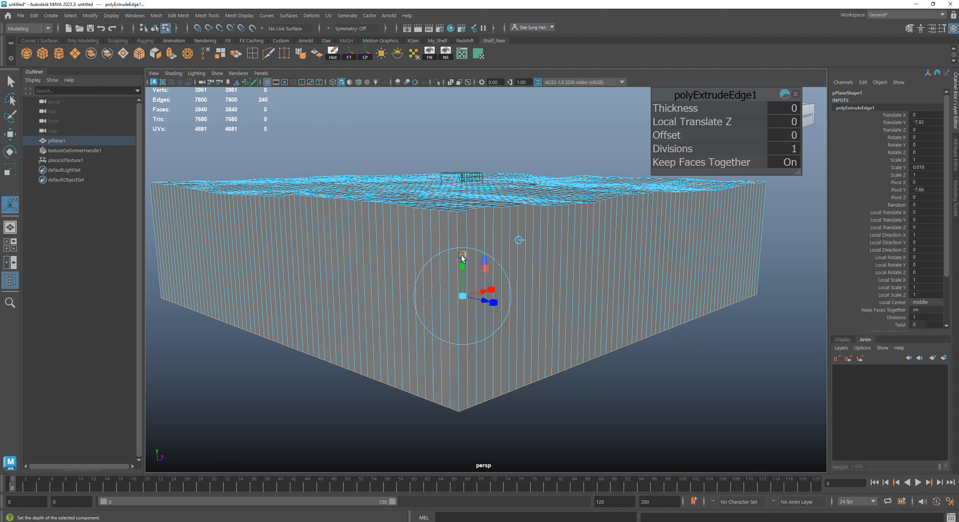
left_click_drag(462, 255, 464, 301)
left_click_drag(769, 315, 567, 326, "alt")
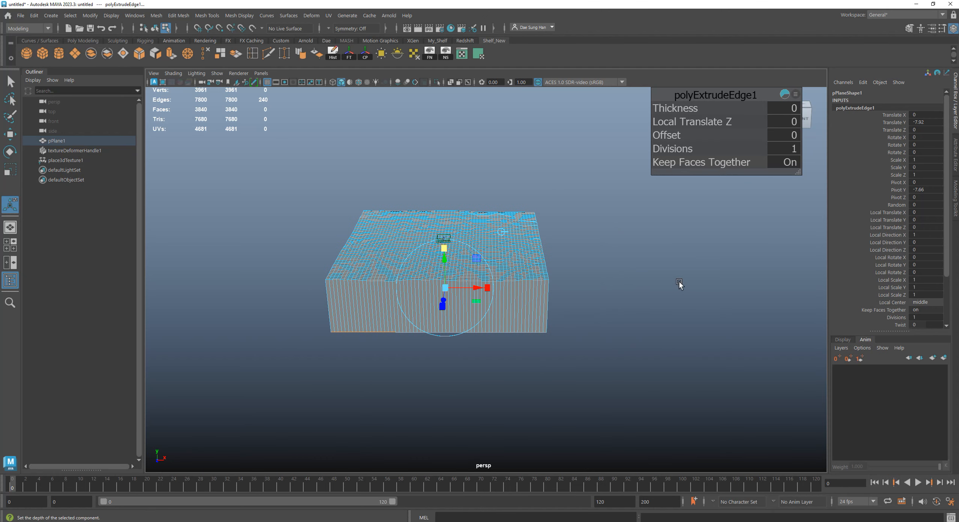
- Deselect the edges and return the terrain block to object mode
left_click(679, 283)
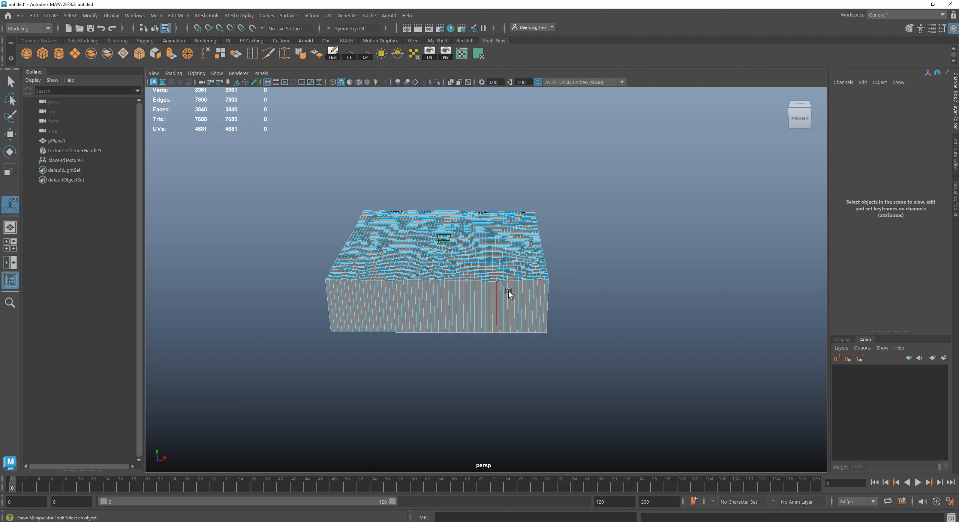
right_click(589, 215)
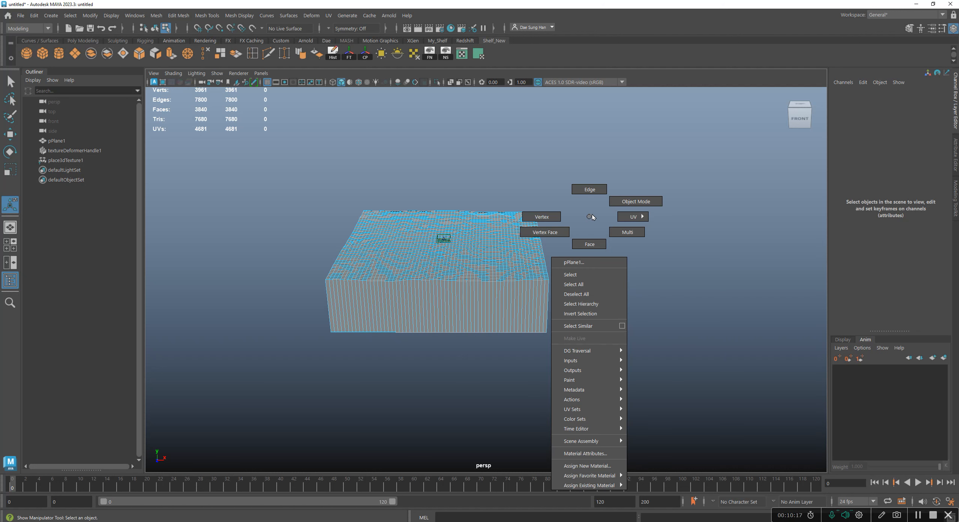
left_click(654, 203)
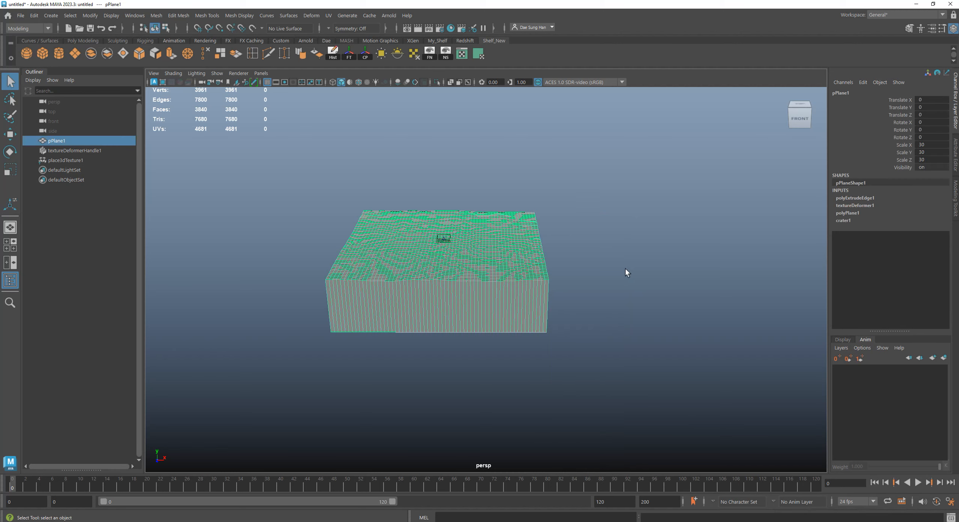
- Inspect the terrain block's top surface and side walls from several angles
left_click_drag(621, 286, 649, 293, "alt")
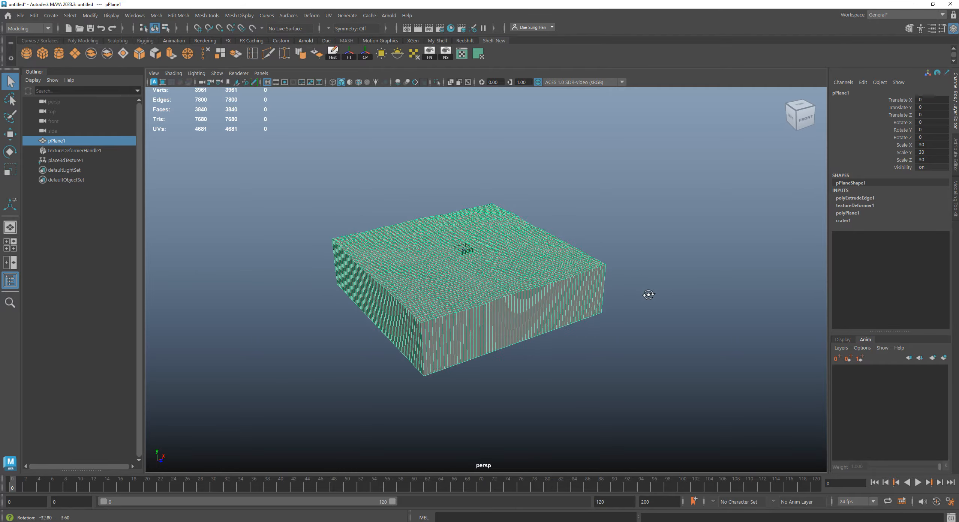
scroll(580, 310, "up", 4)
left_click_drag(580, 310, 626, 315, "alt")
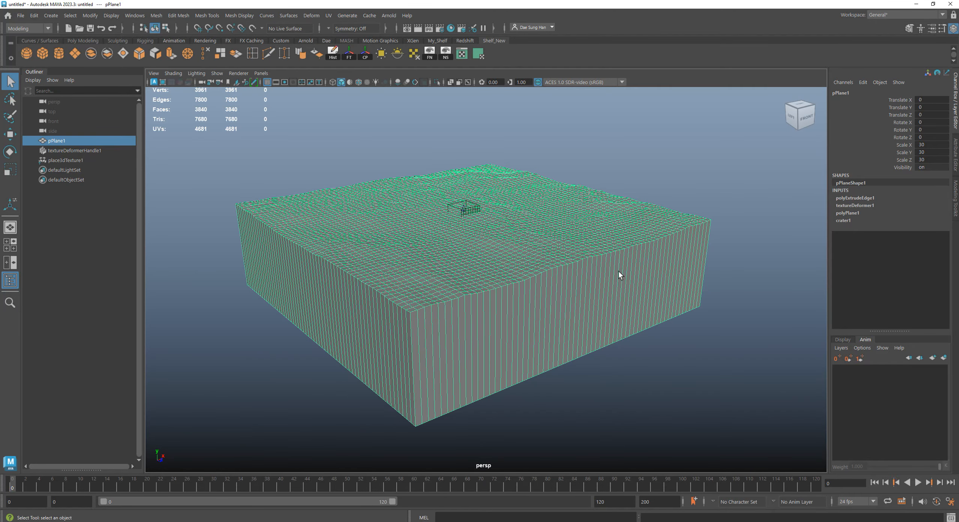
right_click_drag(619, 271, 600, 233, "alt")
left_click_drag(736, 174, 613, 263, "alt")
middle_click_drag(614, 262, 614, 218, "alt")
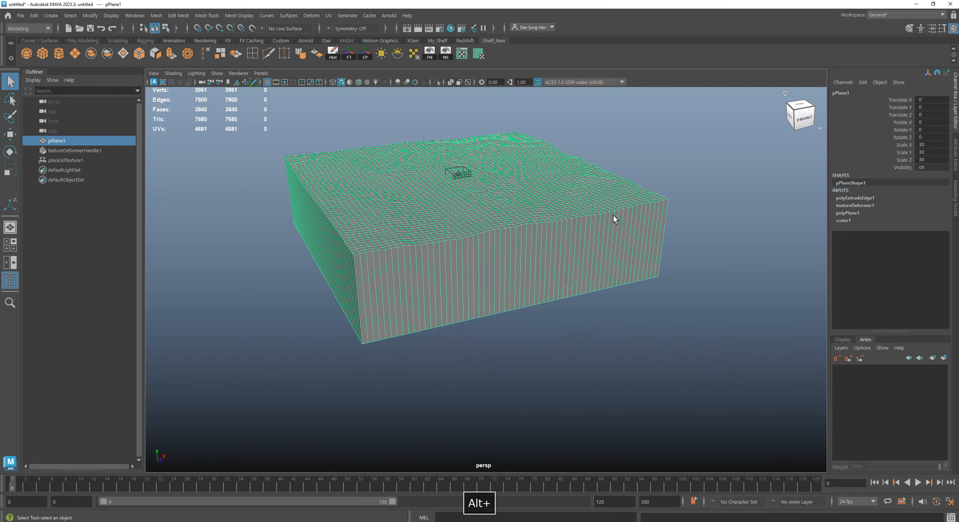
right_click_drag(625, 234, 599, 228, "alt")
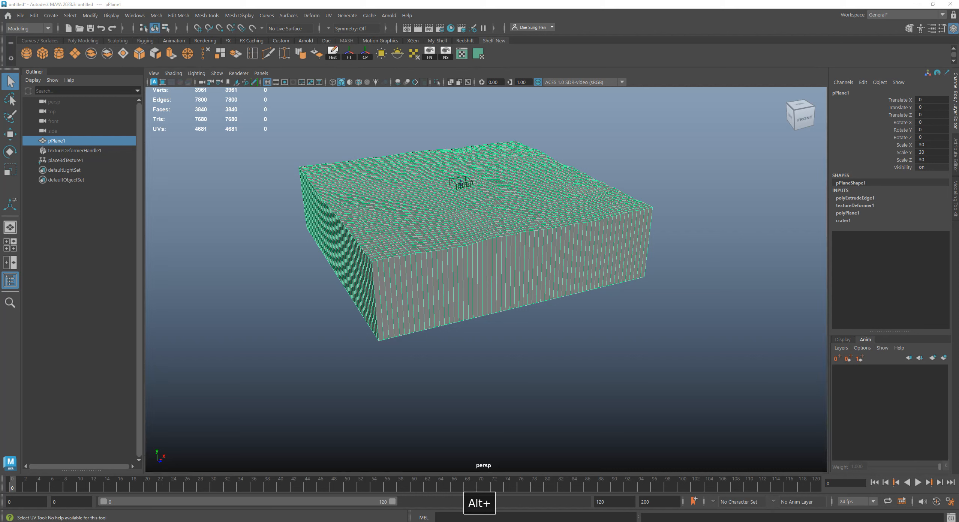
- Open the UV Editor for the terrain block, resize it, and arrange it beside the model
left_click_drag(635, 237, 646, 235, "alt")
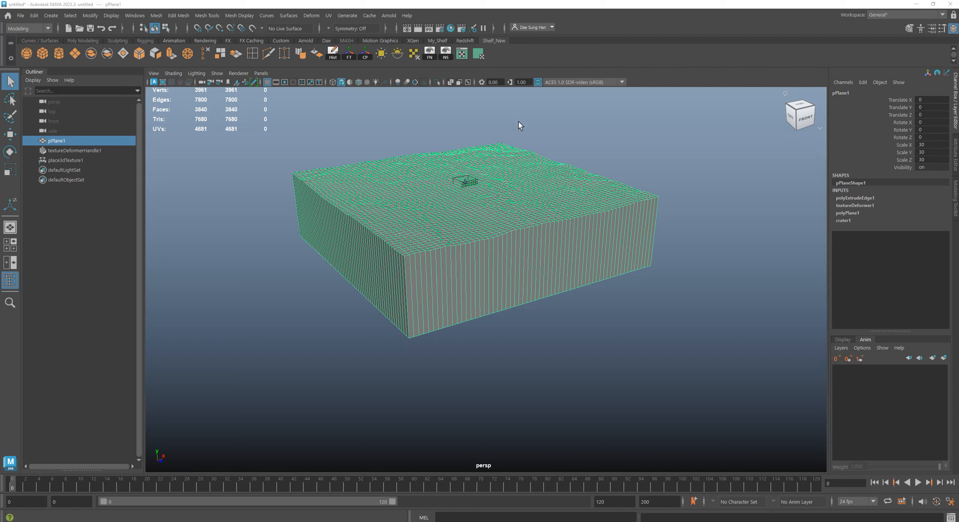
left_click(462, 53)
left_click_drag(297, 164, 119, 73)
middle_click_drag(577, 184, 734, 166, "alt")
right_click_drag(791, 165, 645, 262, "alt")
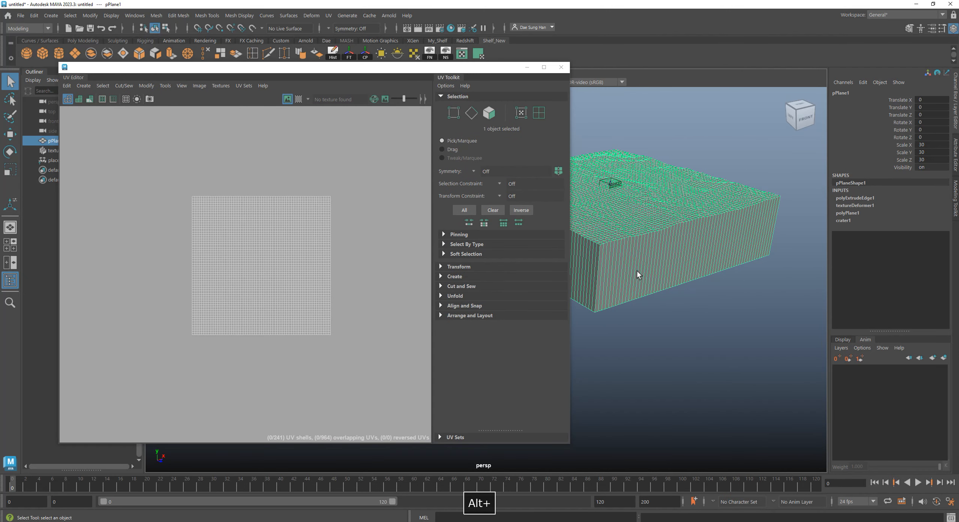
left_click_drag(667, 290, 759, 278, "alt")
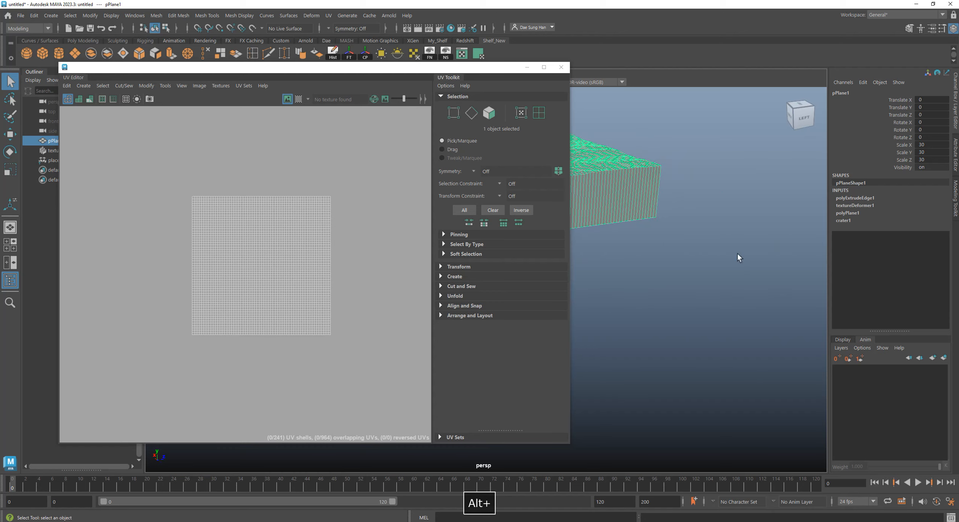
left_click_drag(634, 257, 661, 302, "alt")
left_click_drag(757, 284, 634, 292, "alt")
middle_click_drag(668, 255, 611, 175, "alt")
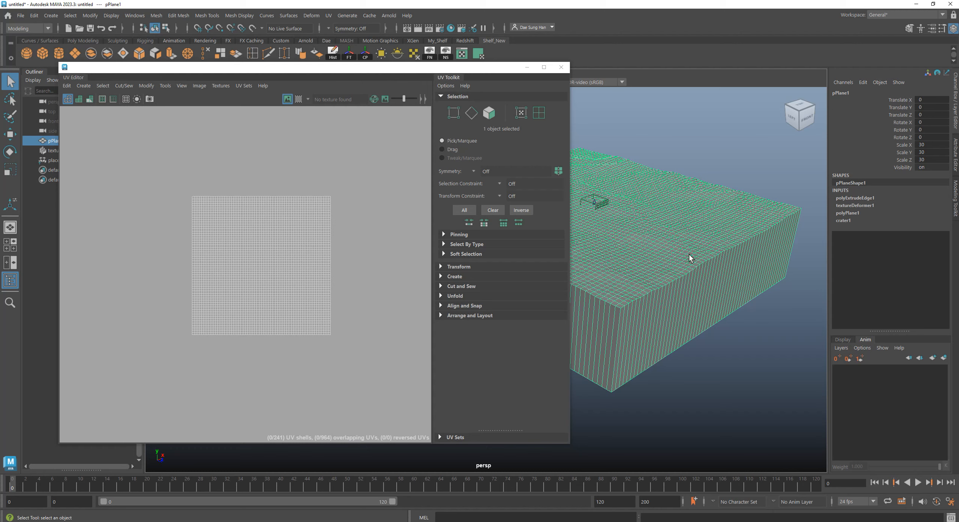
left_click_drag(568, 65, 469, 99)
left_click_drag(332, 108, 304, 48)
left_click_drag(524, 199, 662, 195, "alt")
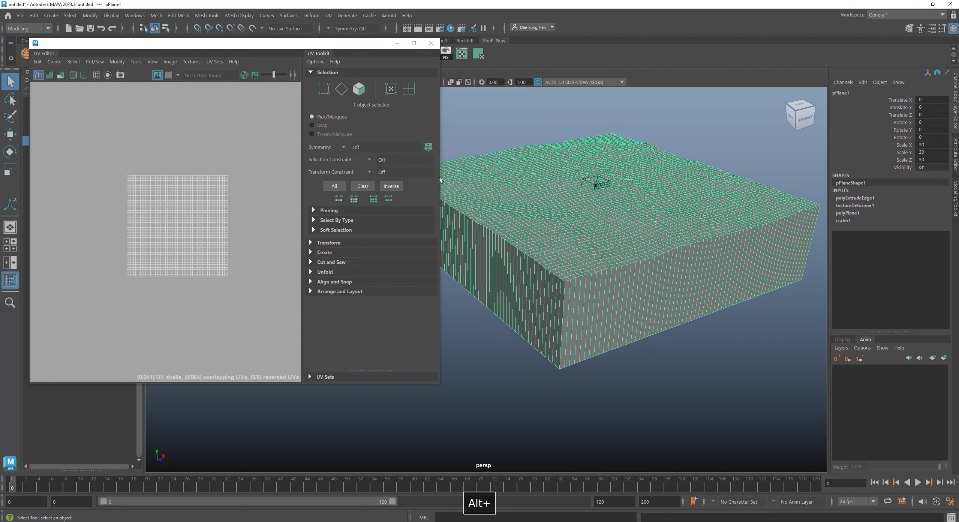
- Display the checker map on the terrain block and check how it covers the top surface
left_click(169, 76)
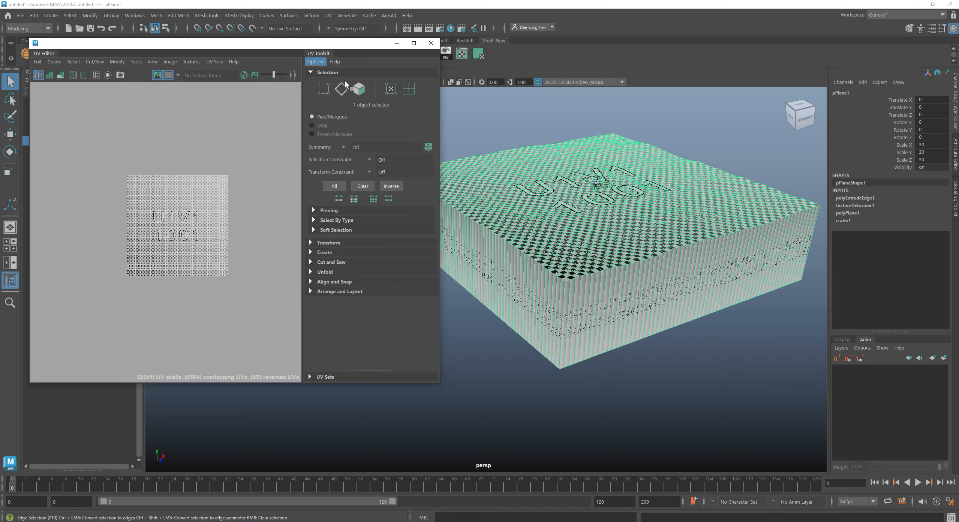
left_click_drag(352, 46, 316, 44)
left_click_drag(639, 206, 561, 182, "alt")
right_click_drag(648, 222, 682, 280, "alt")
left_click(715, 319)
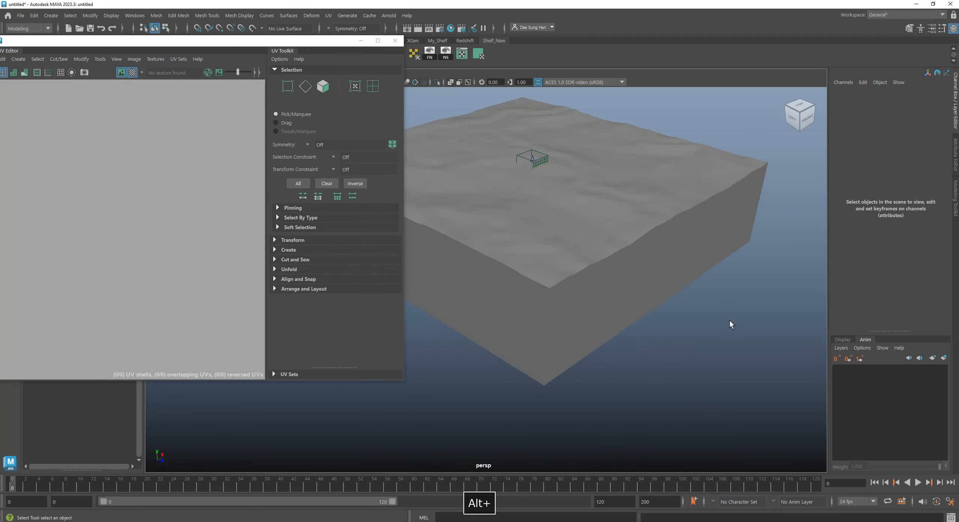
left_click(631, 224)
left_click_drag(661, 262, 648, 266, "alt")
left_click_drag(641, 222, 557, 159, "alt")
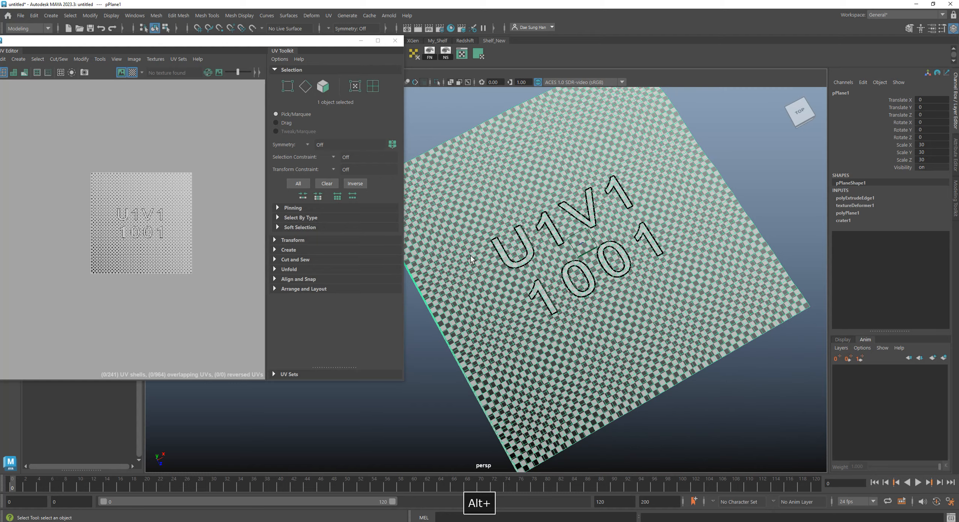
- Examine how the checker pattern maps onto the block's side walls from several angles
left_click_drag(636, 233, 682, 204, "alt")
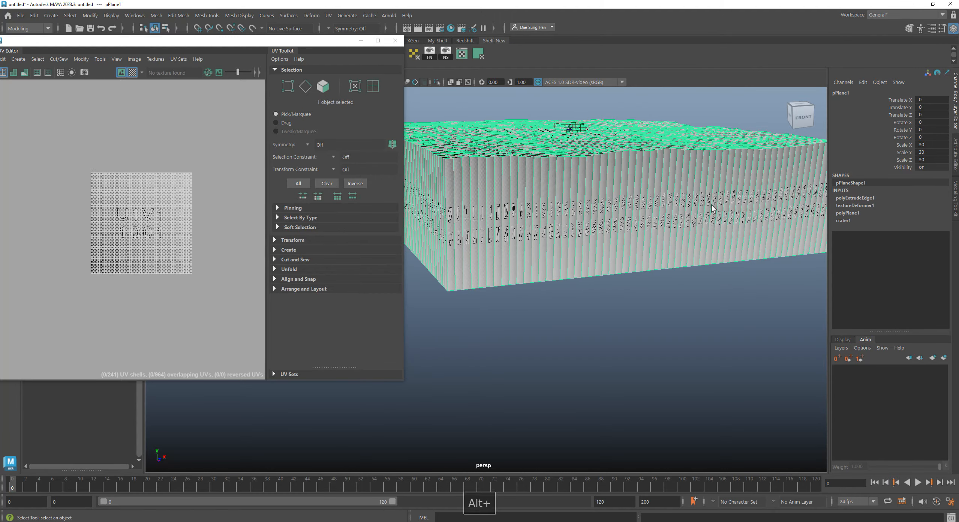
middle_click_drag(659, 209, 532, 220, "alt")
middle_click_drag(674, 201, 682, 202, "alt")
left_click_drag(681, 201, 662, 285, "alt")
right_click_drag(591, 280, 698, 277, "alt")
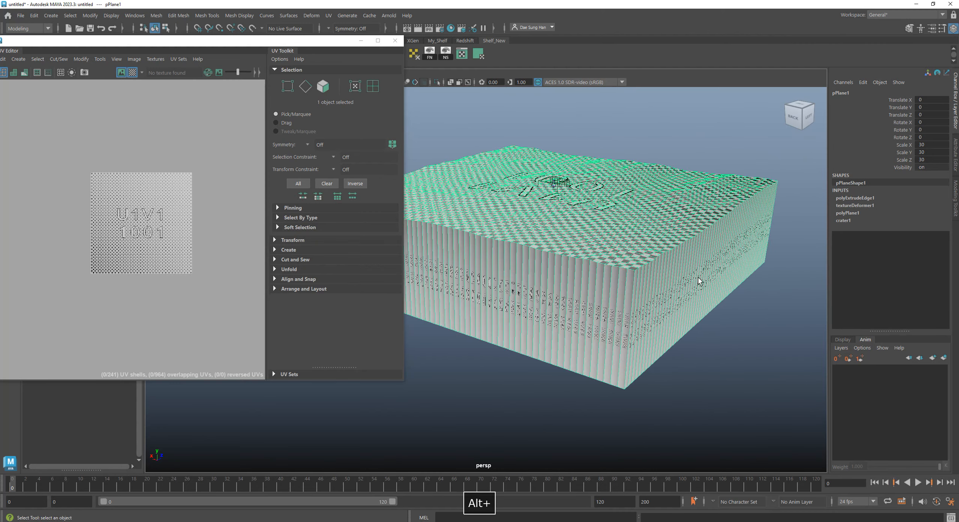
left_click_drag(636, 283, 678, 215, "alt")
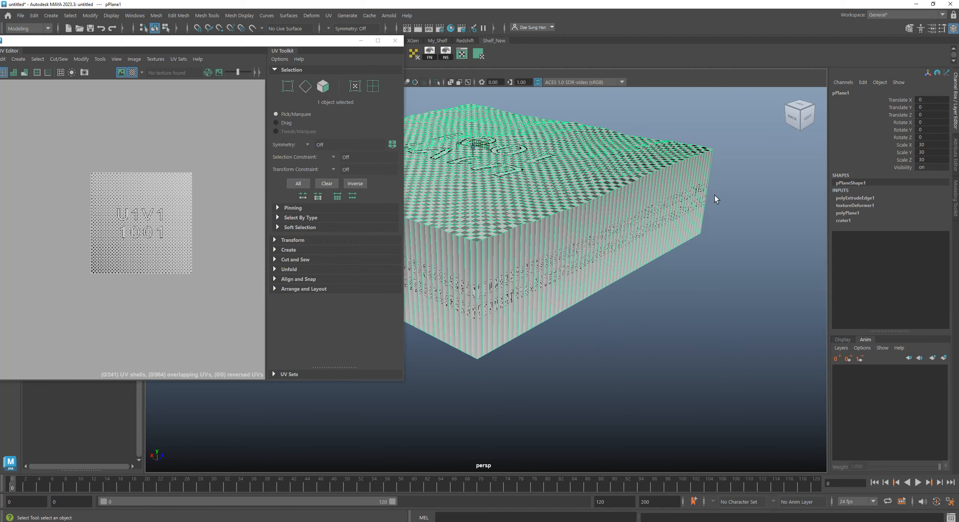
right_click_drag(683, 262, 612, 220, "alt")
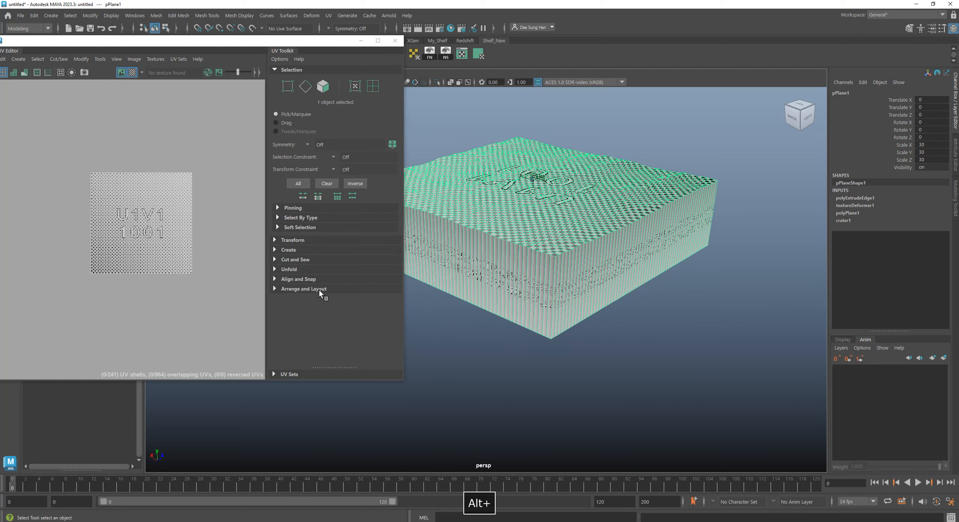
left_click_drag(589, 216, 524, 221, "alt")
left_click_drag(626, 287, 588, 209, "alt")
- Switch the terrain block to face selection, clear the UV Editor from the view, and select one front wall face
right_click_drag(594, 179, 595, 204)
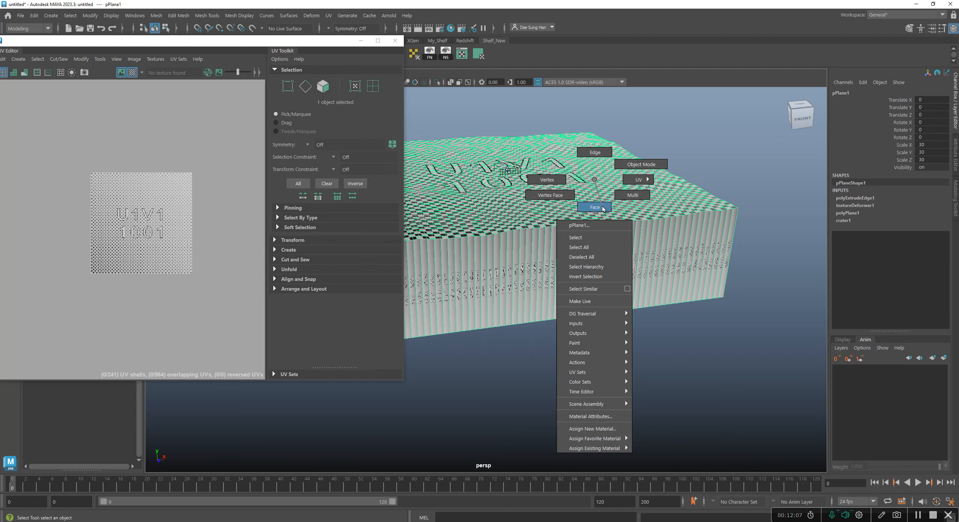
right_click_drag(602, 206, 603, 206)
left_click_drag(623, 263, 687, 284, "alt")
left_click_drag(295, 41, 955, 162)
left_click_drag(597, 235, 450, 225, "alt")
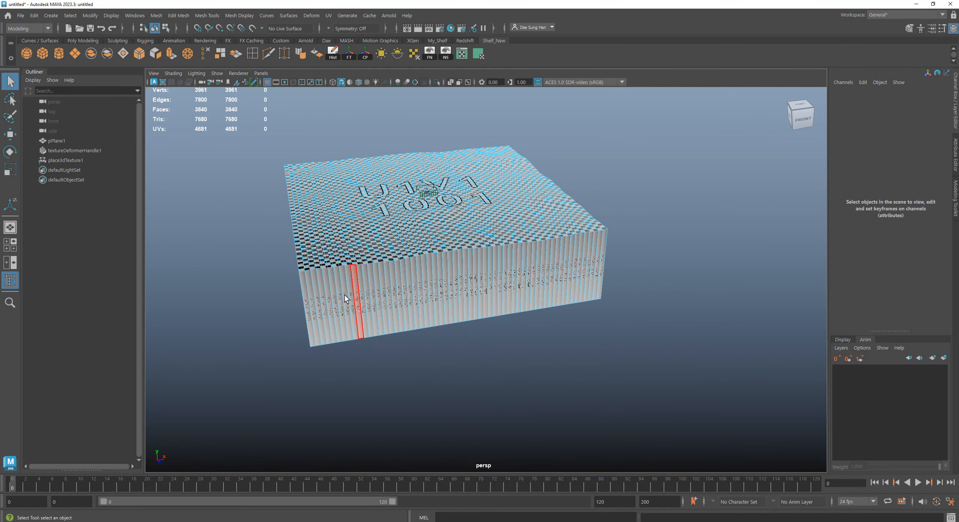
left_click_drag(476, 282, 701, 338, "alt")
left_click(527, 262)
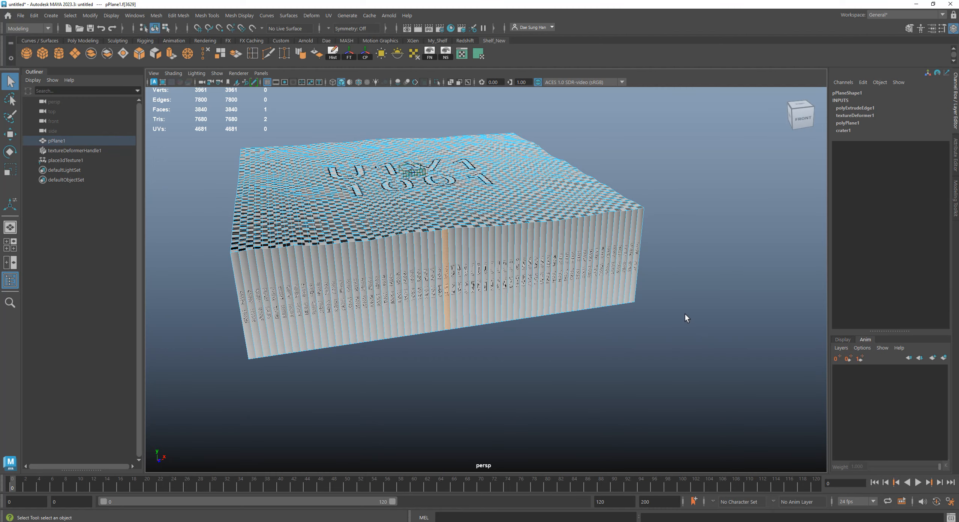
- Turn off the checker map on the terrain block and move the UV Editor out of the way again
key("5")
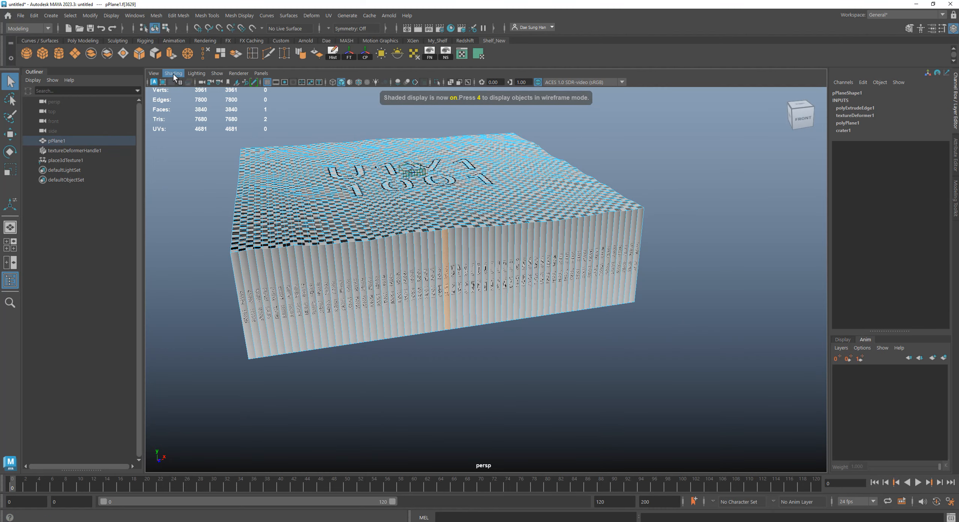
left_click_drag(544, 259, 552, 268, "alt")
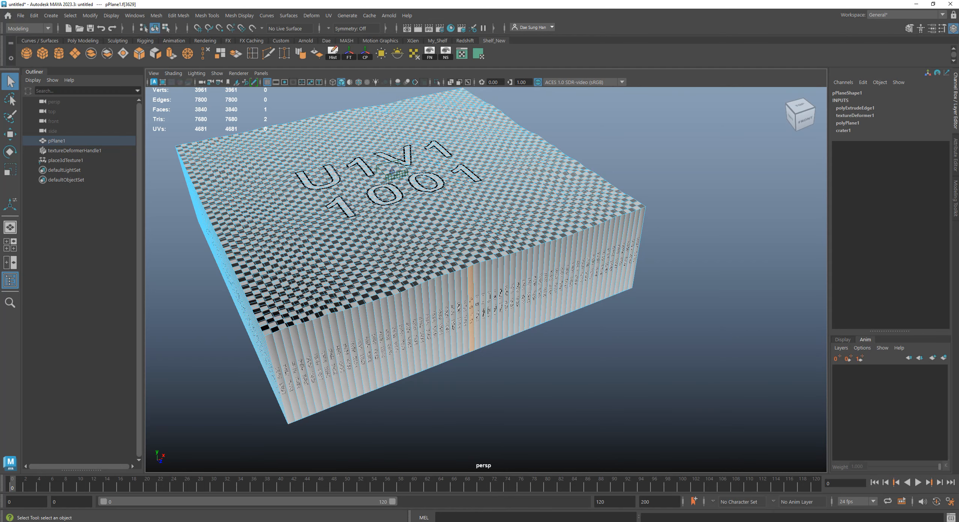
left_click_drag(958, 146, 381, 103)
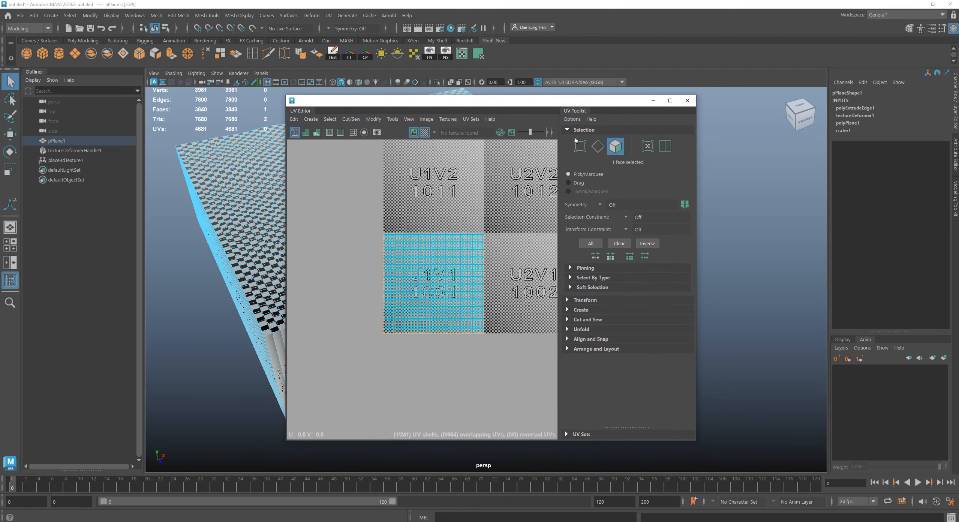
left_click(329, 16)
left_click(355, 36)
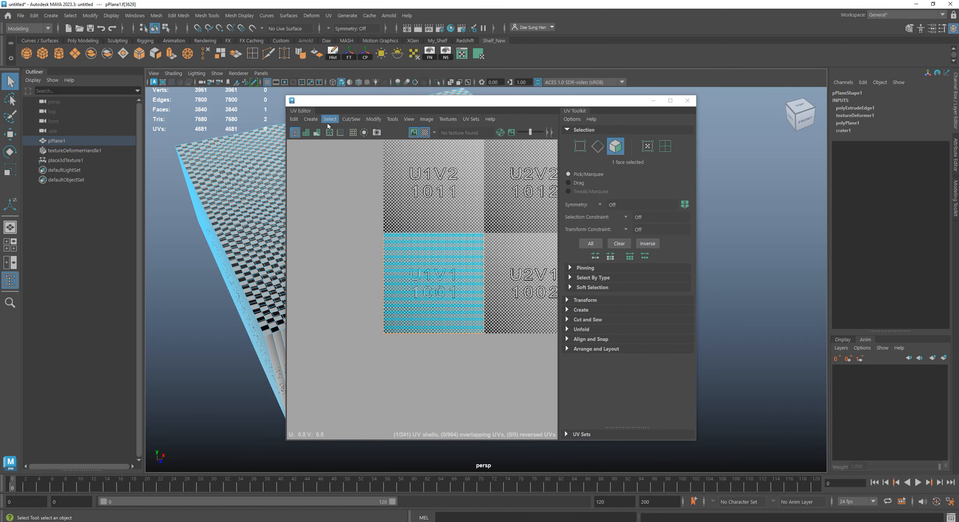
left_click(425, 133)
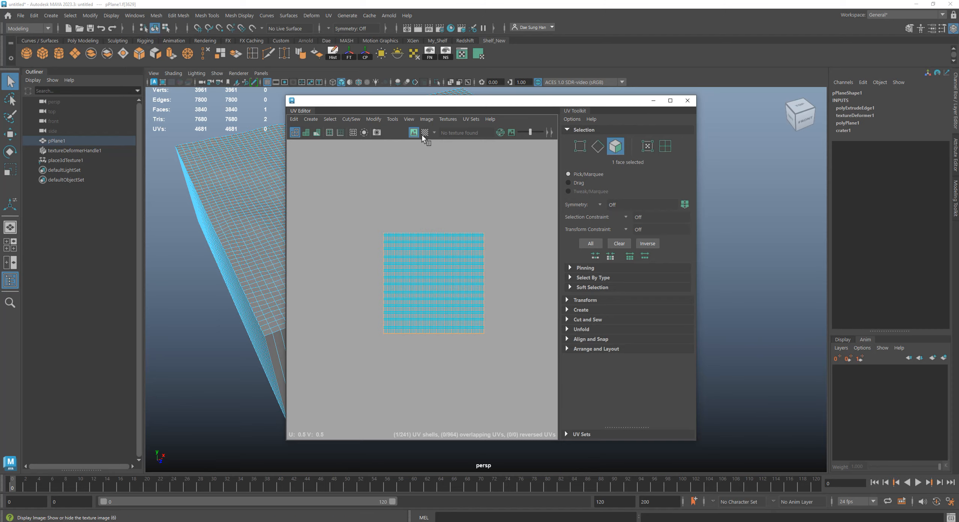
left_click_drag(453, 102, 474, 105)
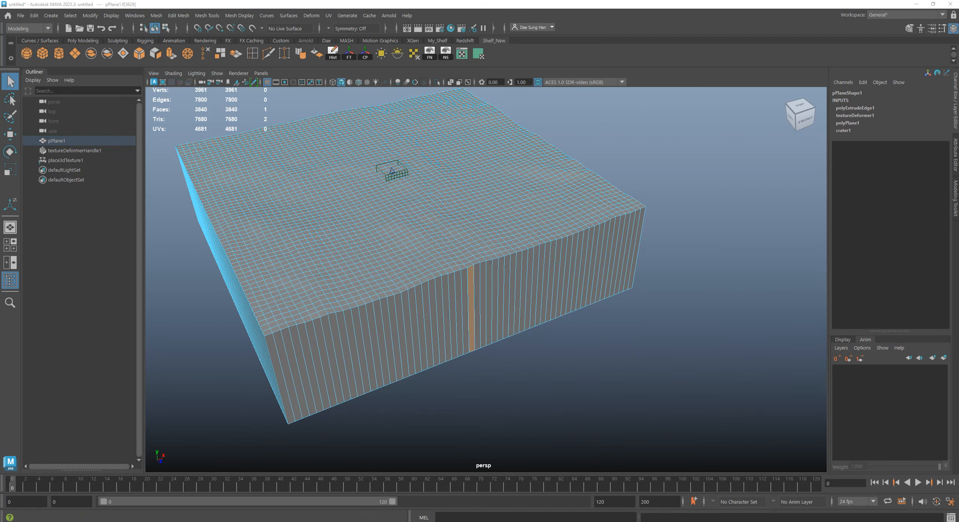
- Set the top view to wireframe display and enlarge it to a single view with the whole grid in frame
left_click_drag(596, 255, 414, 259, "alt")
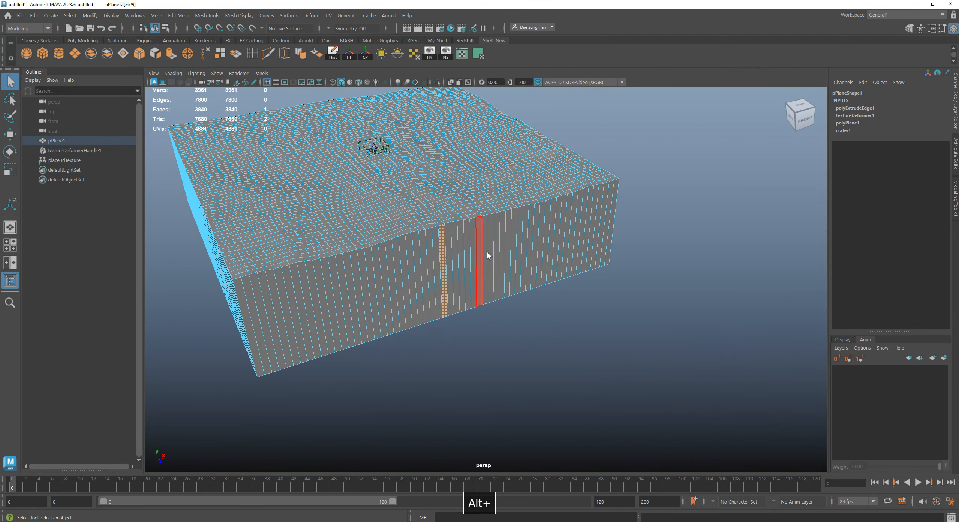
key("space")
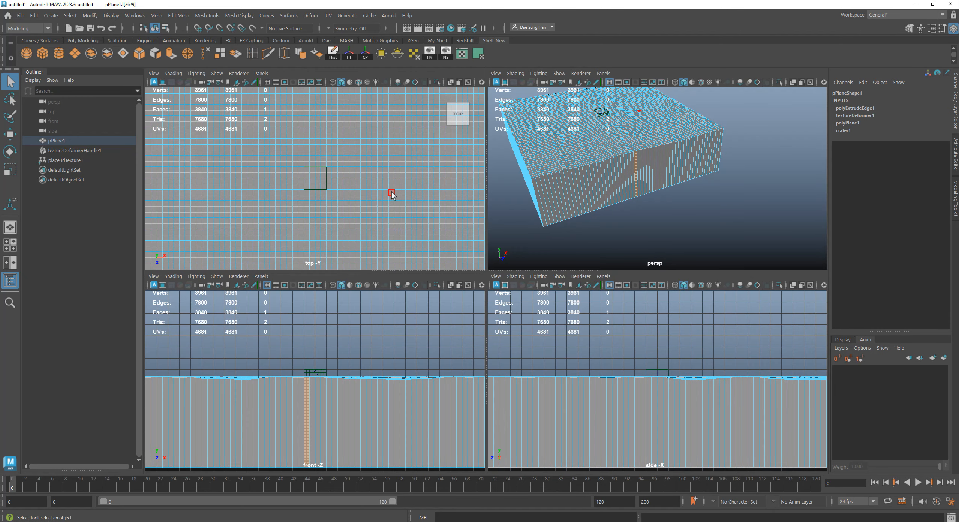
scroll(391, 192, "down", 6)
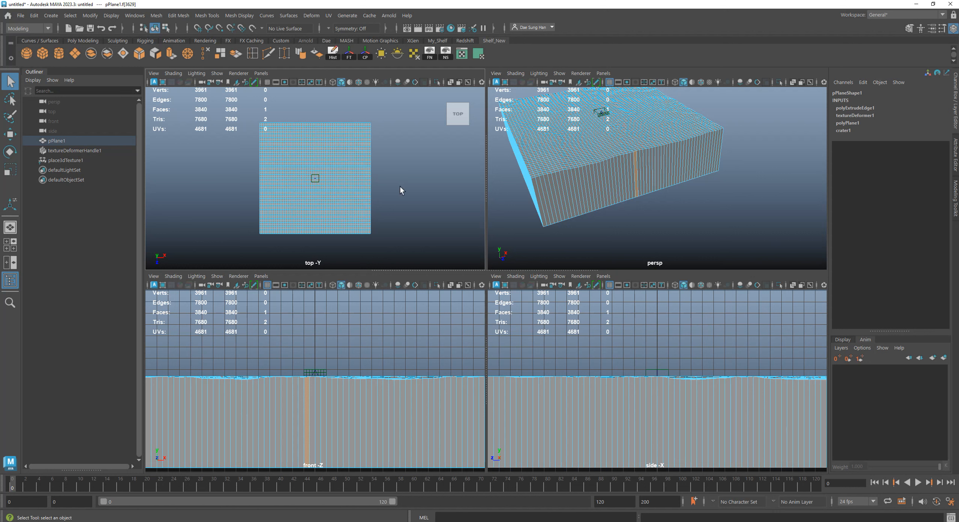
key("4")
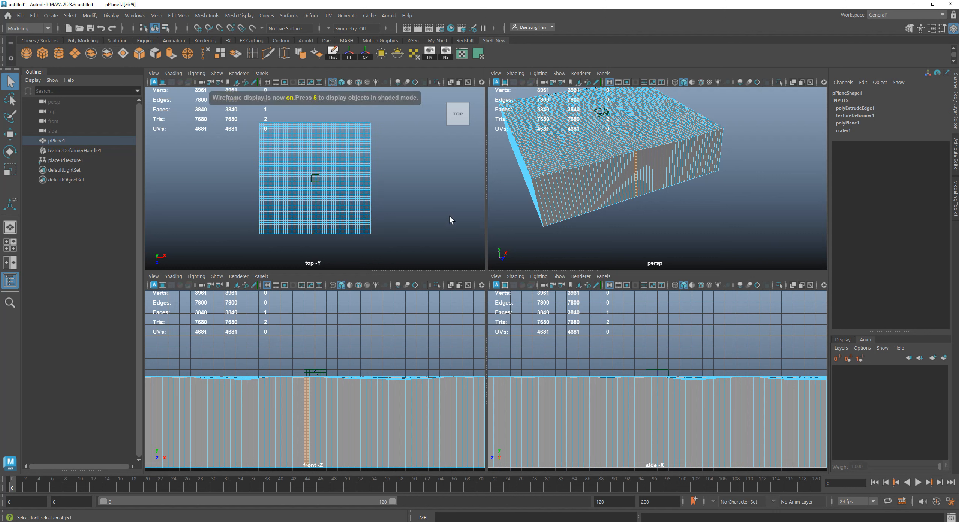
right_click_drag(450, 216, 436, 193, "alt")
middle_click_drag(379, 209, 401, 210, "alt")
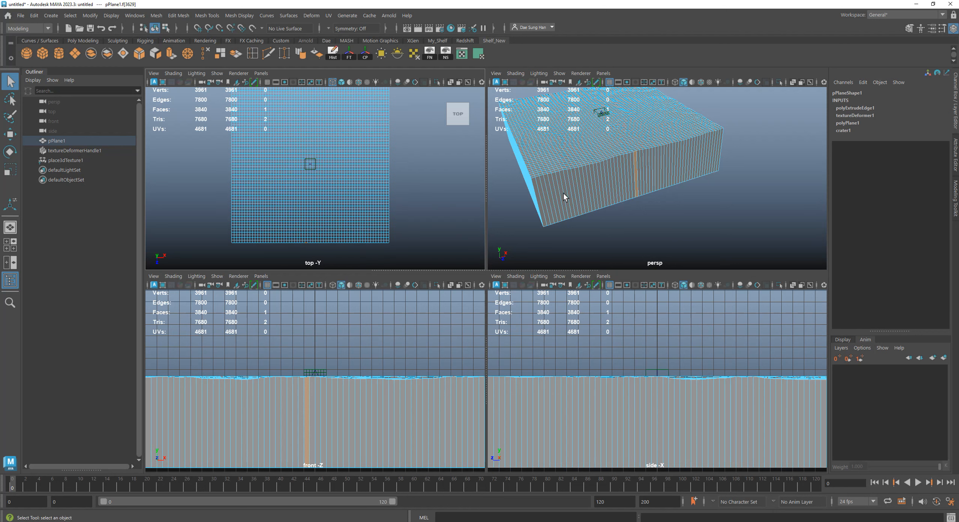
middle_click_drag(434, 167, 427, 181, "alt")
key("space")
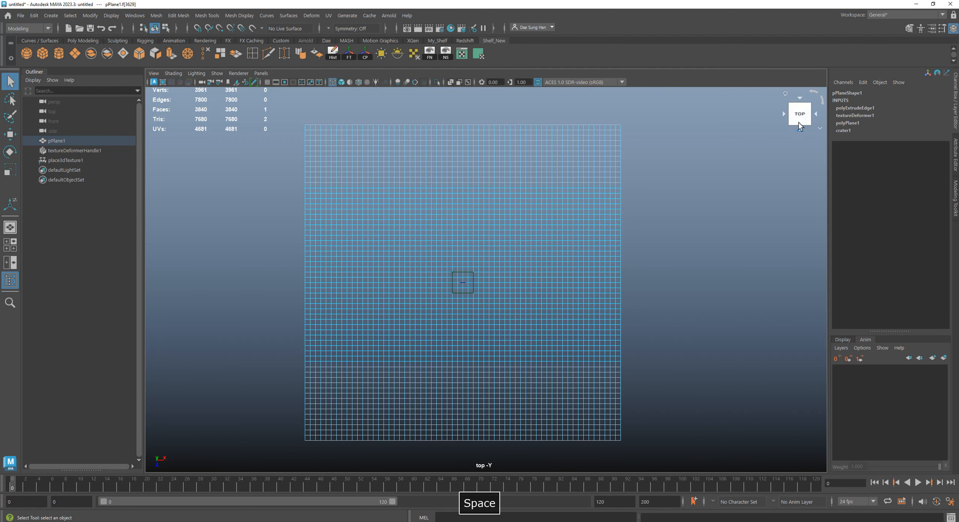
- Select all faces along the grid's front border in the top view, including the side wall beneath it
middle_click_drag(670, 233, 459, 265, "alt")
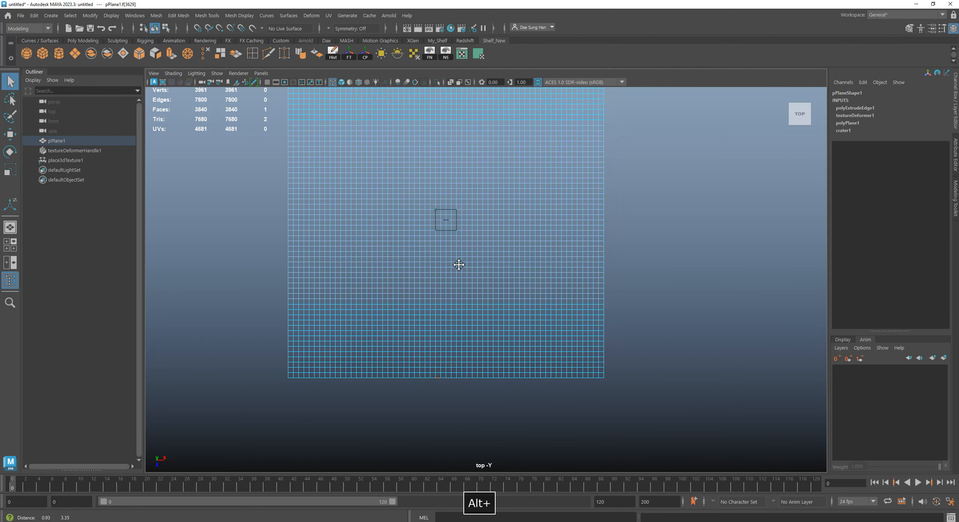
key("f")
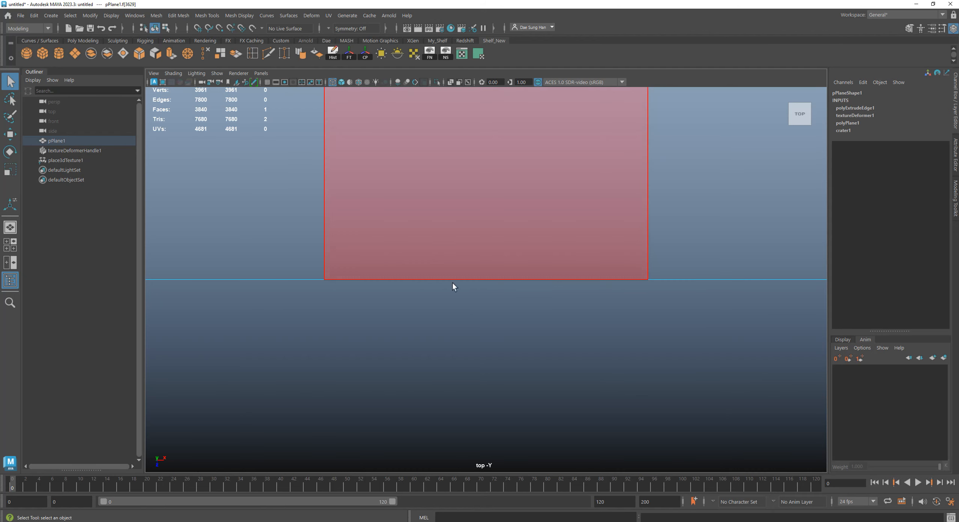
right_click_drag(724, 344, 417, 348, "alt")
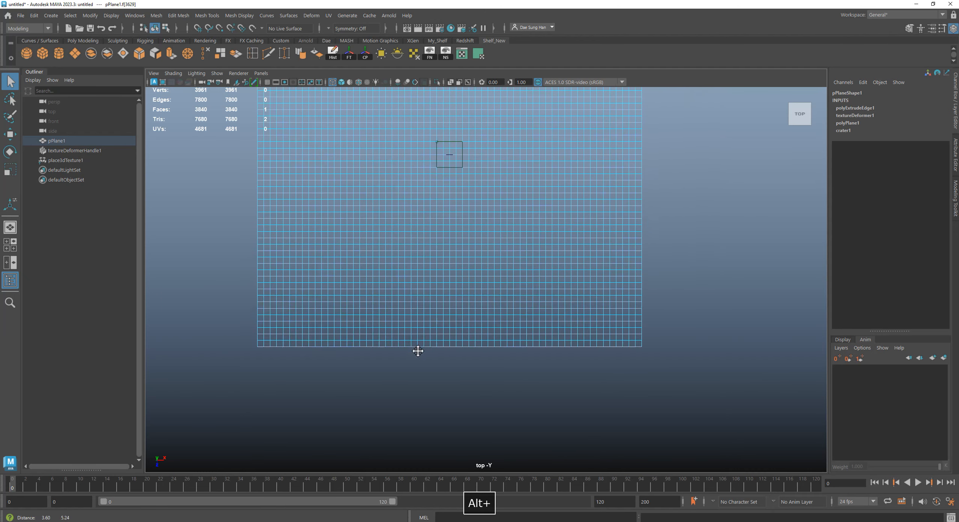
left_click_drag(709, 383, 214, 344)
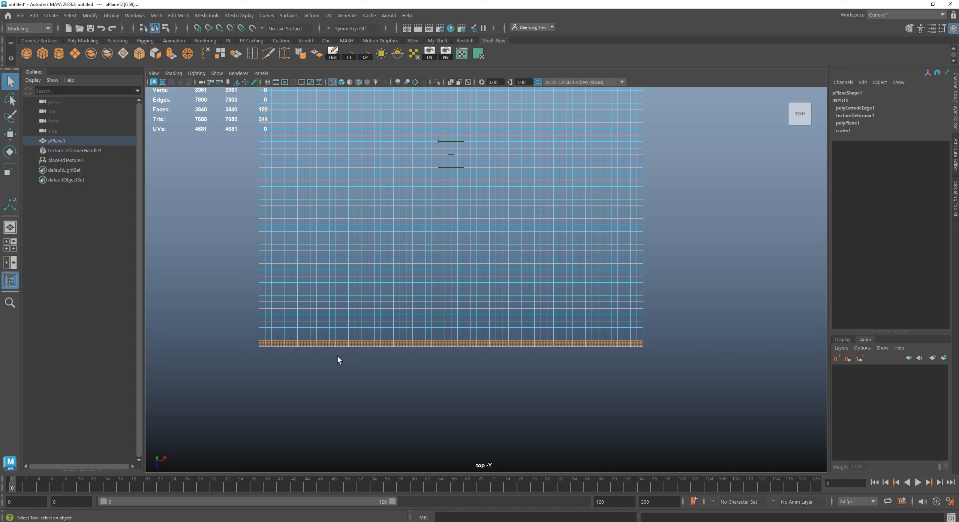
- Return to the four-view layout and deselect the top-surface row, keeping only the front side wall's faces selected
key("space")
right_click_drag(606, 220, 640, 161, "alt")
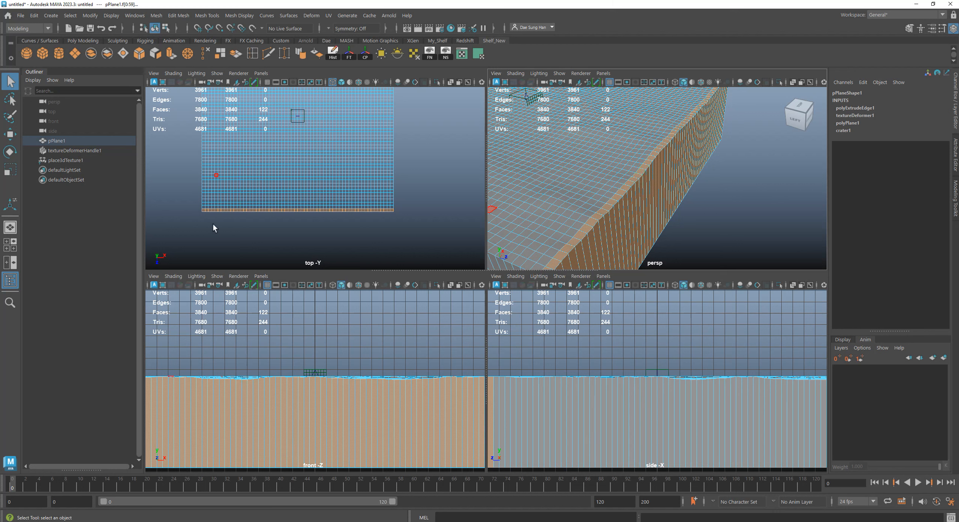
middle_click_drag(240, 230, 262, 217, "alt")
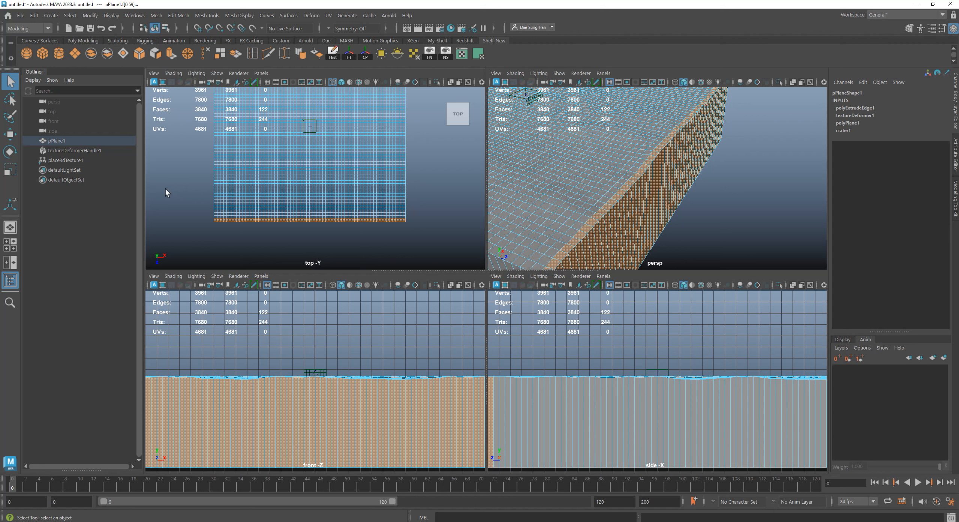
left_click_drag(165, 176, 450, 220, "ctrl")
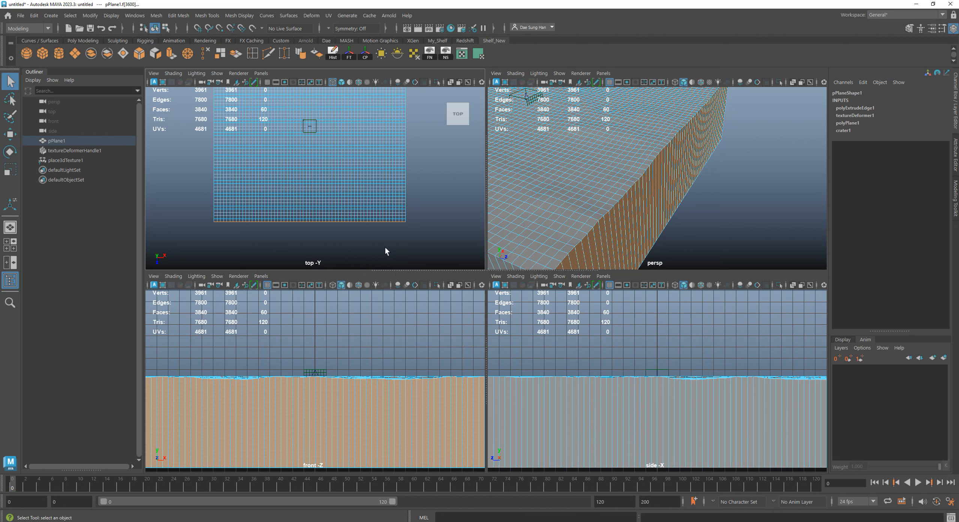
middle_click_drag(398, 201, 400, 195, "alt")
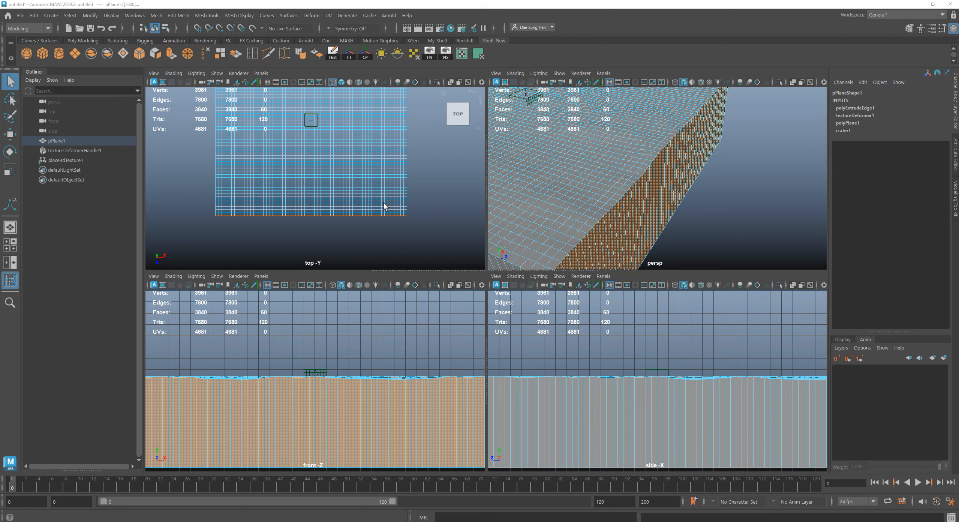
- Enlarge the perspective view to a single view and frame the whole terrain block with its selected front wall visible
right_click_drag(290, 186, 370, 218, "alt")
middle_click_drag(358, 203, 373, 191, "alt")
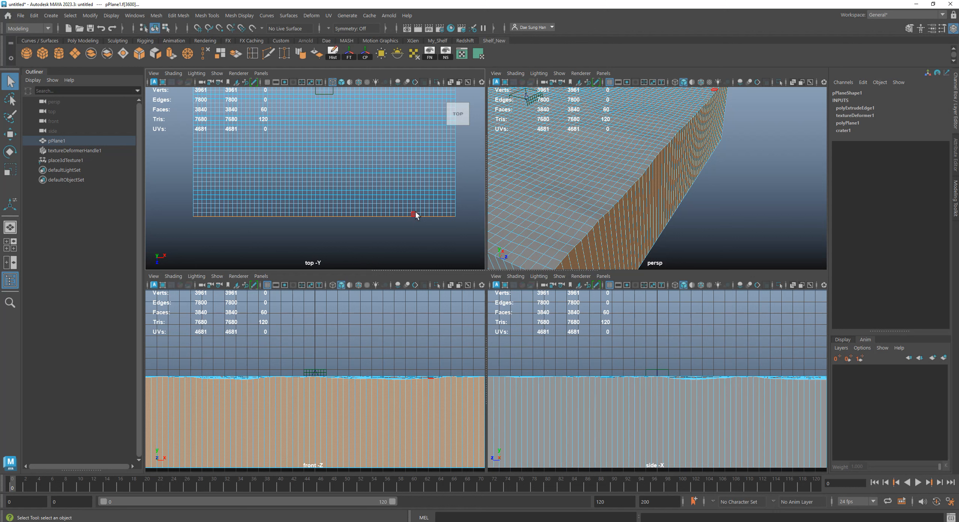
middle_click_drag(431, 251, 419, 225, "alt")
key("space")
right_click_drag(681, 208, 443, 241, "alt")
left_click_drag(443, 242, 466, 265, "alt")
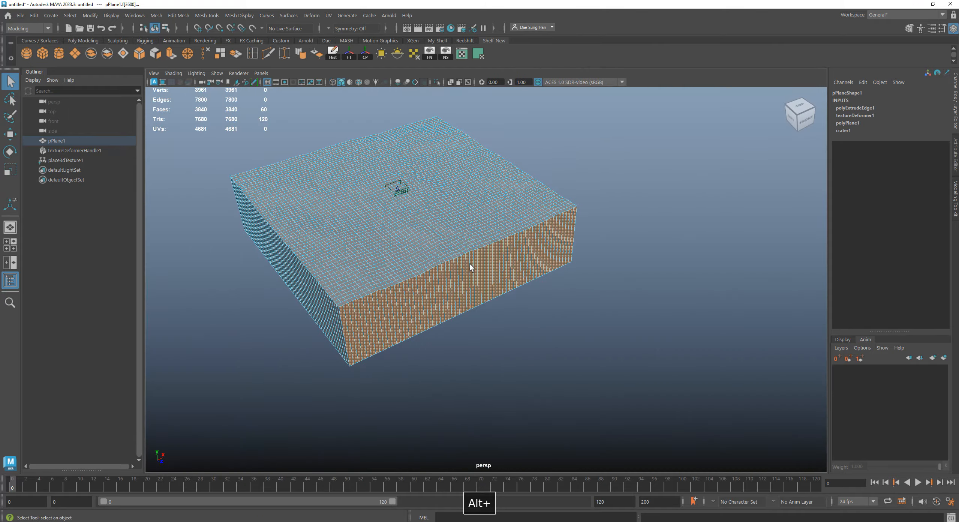
- Activate the Move tool on the selected front wall faces and examine the wall from several angles
key("w")
left_click_drag(560, 265, 644, 295, "alt")
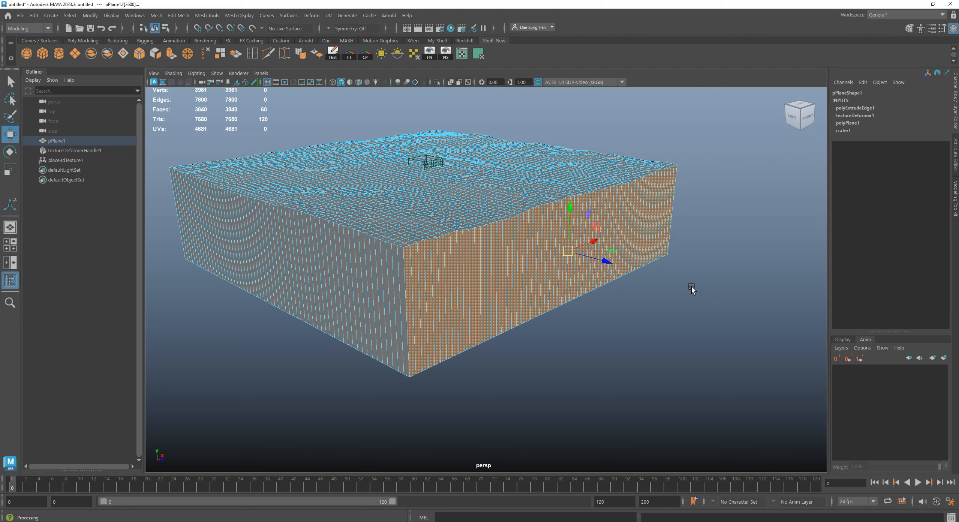
left_click_drag(691, 285, 544, 311, "alt")
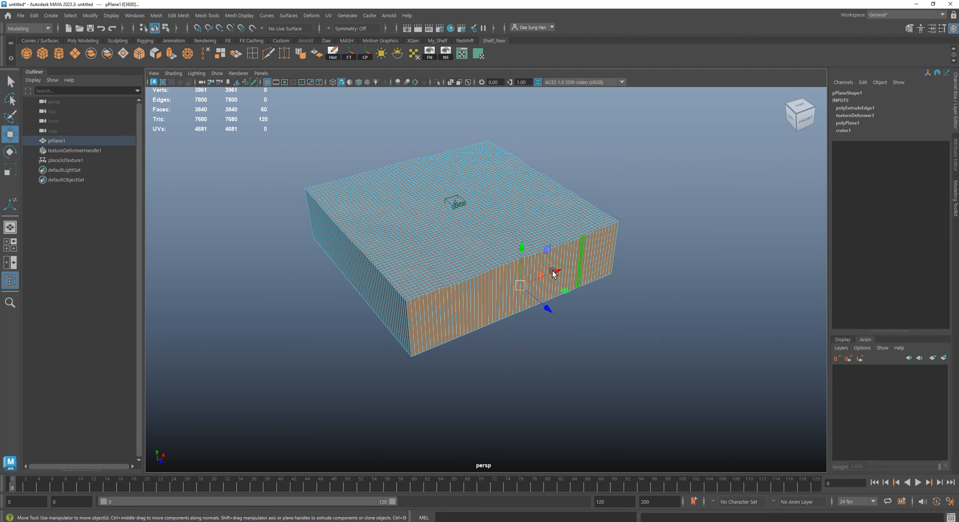
left_click_drag(576, 260, 717, 334, "alt")
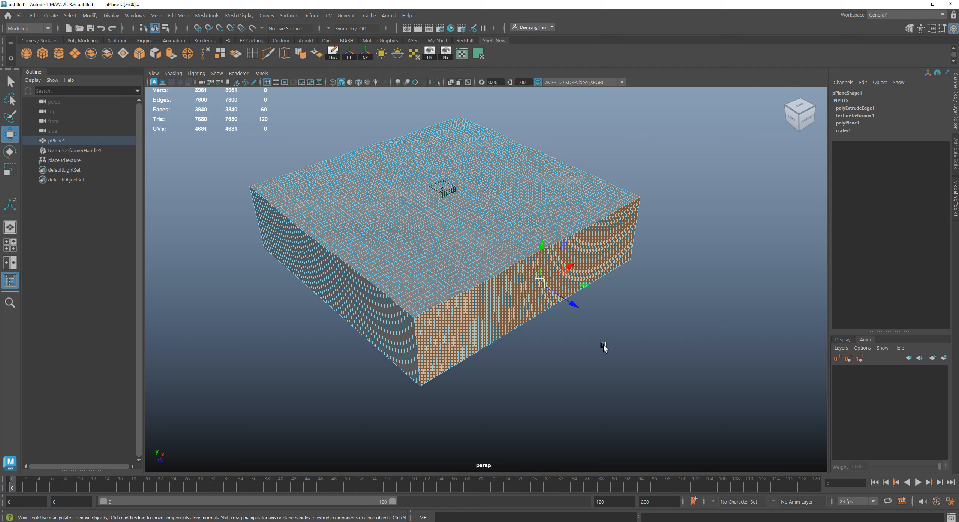
left_click_drag(689, 342, 695, 250, "alt")
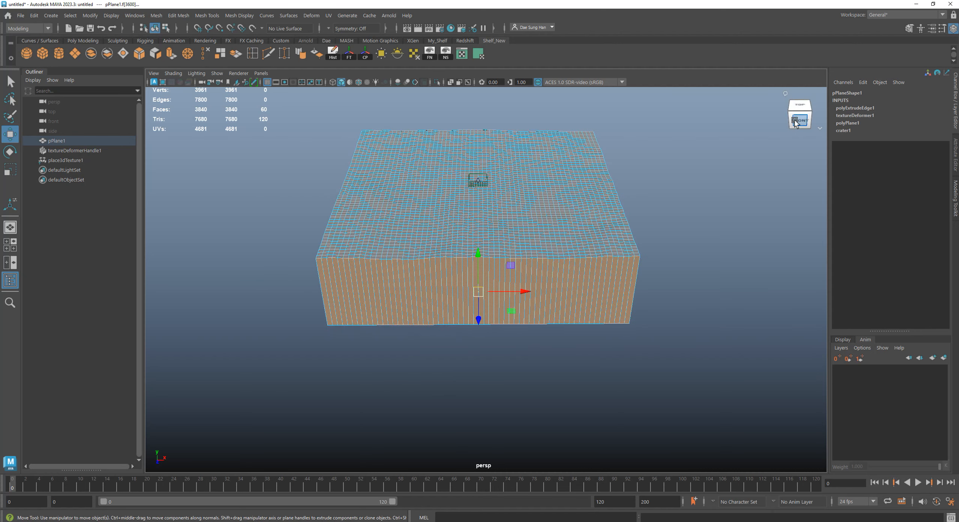
left_click_drag(679, 278, 606, 297, "alt")
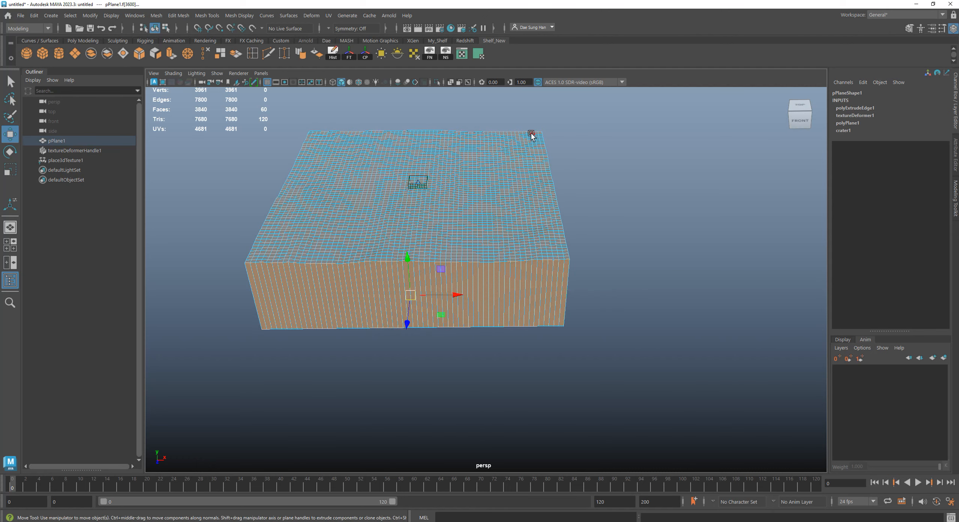
- Open the Planar mapping options beside the terrain block and reset them to their defaults
left_click(328, 16)
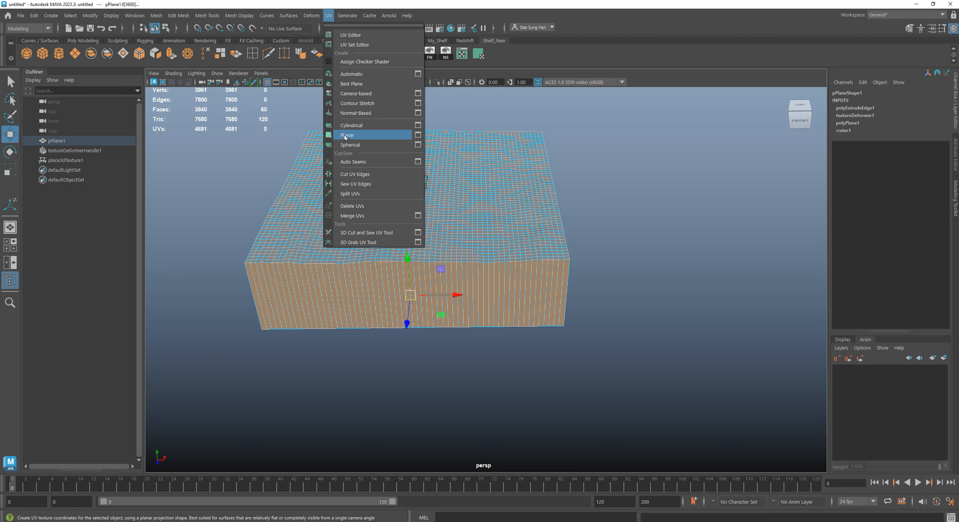
left_click(419, 139)
left_click_drag(238, 309, 105, 63)
left_click_drag(529, 250, 534, 209, "alt")
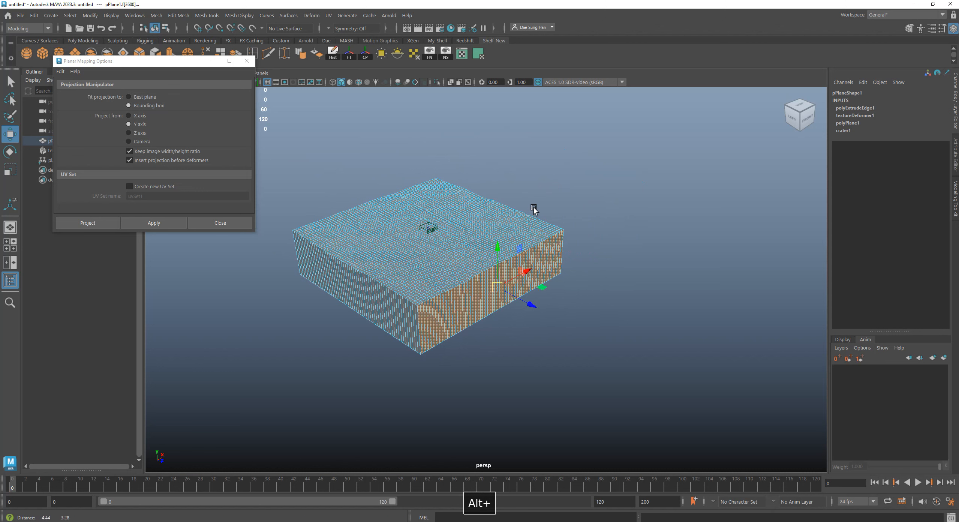
left_click(61, 71)
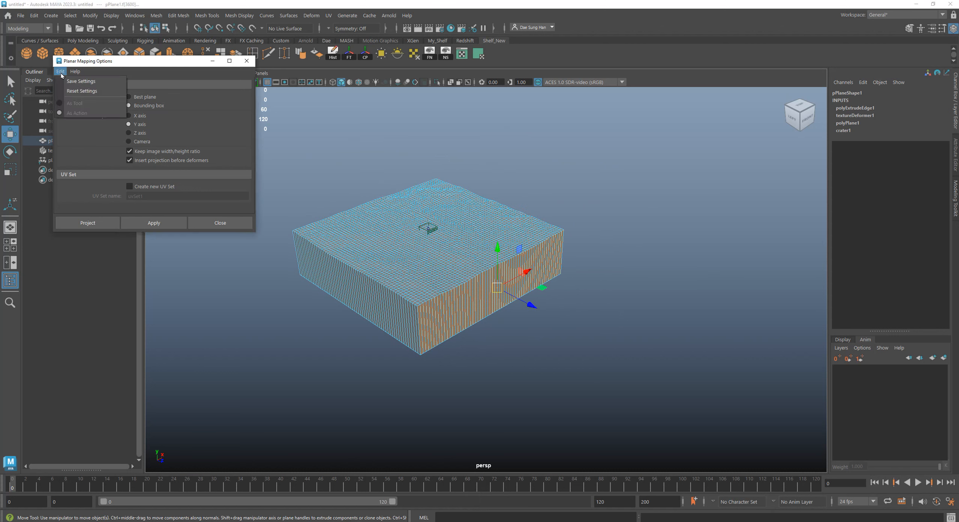
left_click(77, 90)
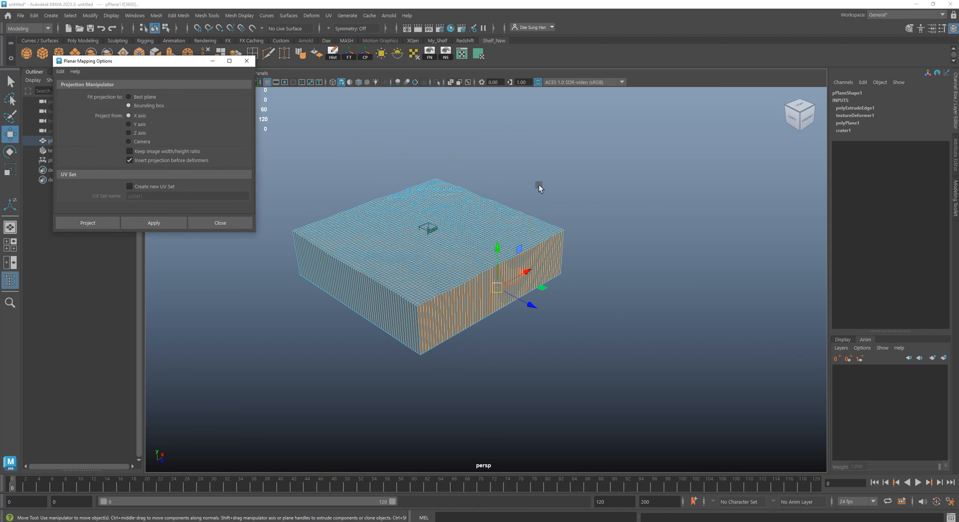
- Examine the front wall against the Move manipulator's axes to determine which axis the wall faces
right_click_drag(584, 273, 701, 284, "alt")
middle_click_drag(515, 249, 557, 204, "alt")
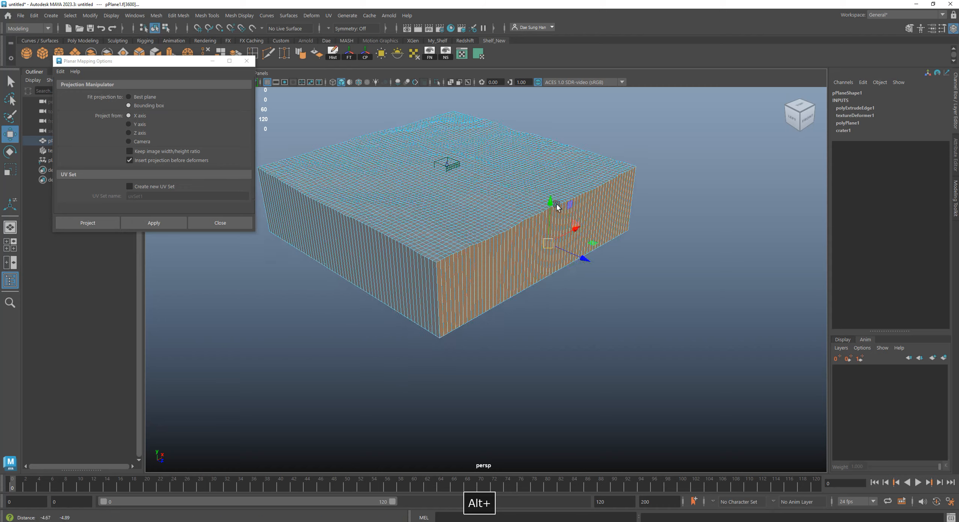
right_click_drag(557, 206, 534, 211, "alt")
left_click_drag(529, 216, 691, 264, "alt")
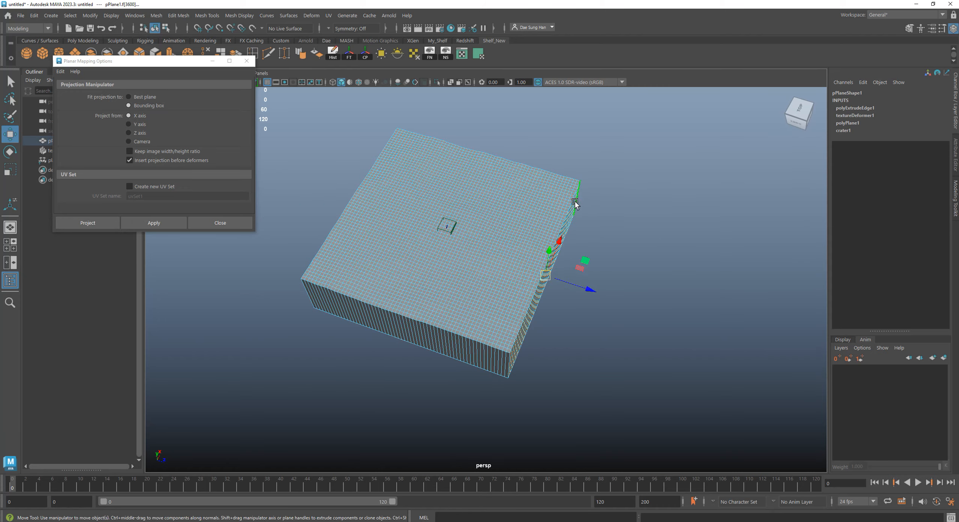
left_click_drag(592, 284, 505, 242, "alt")
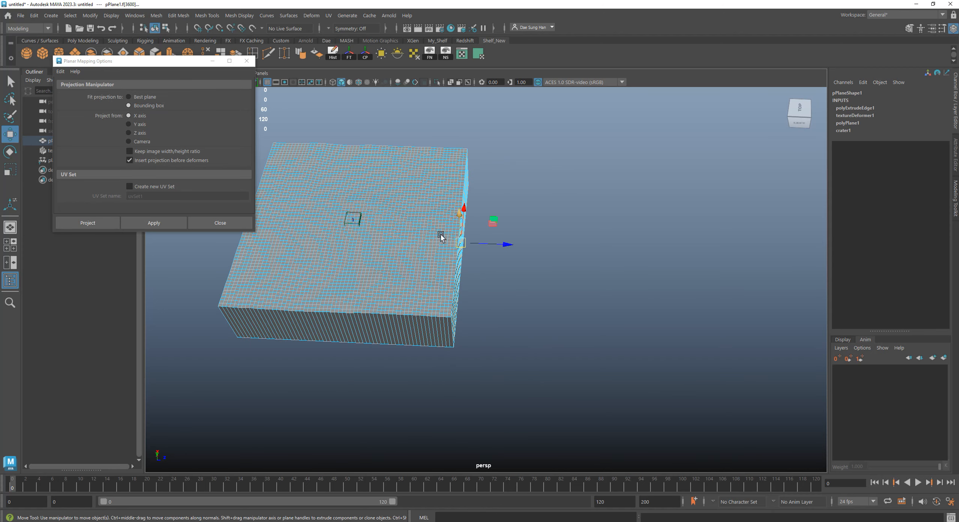
left_click_drag(490, 244, 548, 317, "alt")
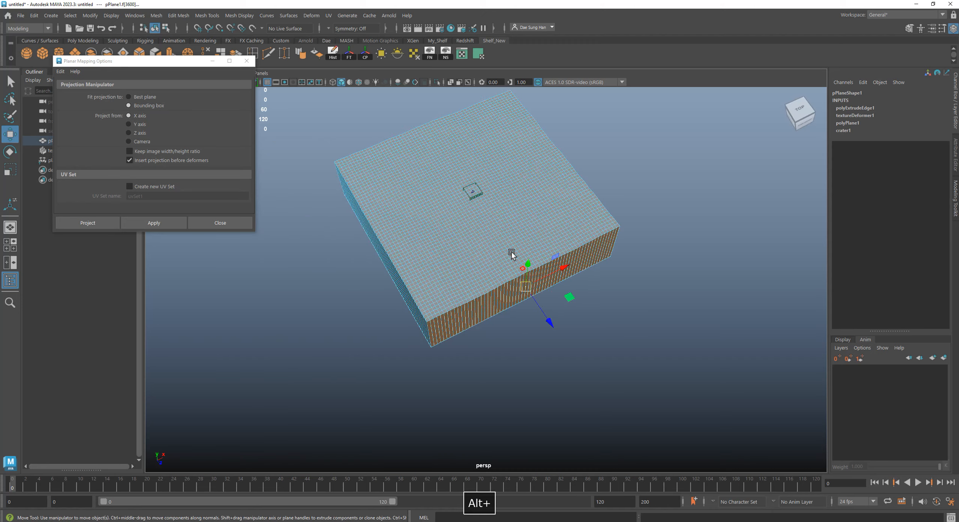
left_click_drag(520, 267, 531, 334, "alt")
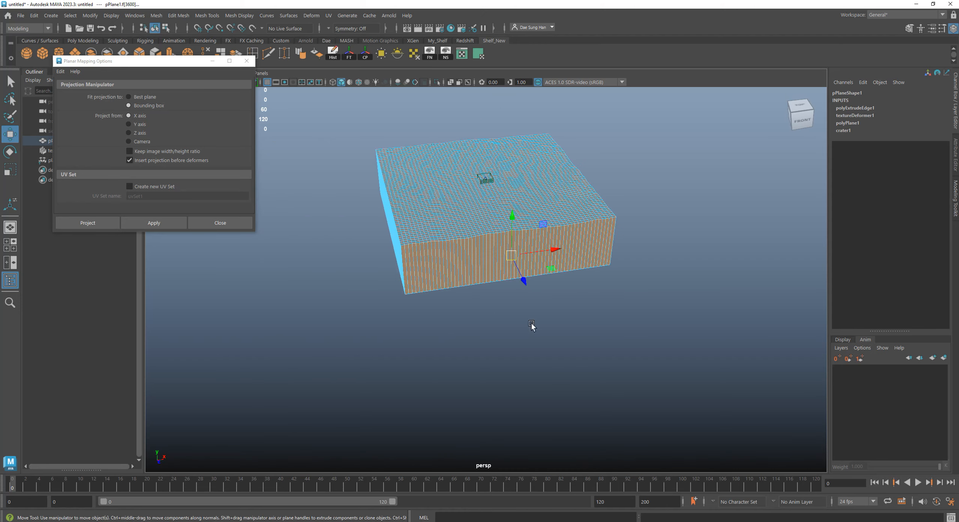
mouse_move(550, 277)
left_mouse_down("alt")
mouse_move(623, 286)
mouse_move(586, 192)
mouse_move(544, 221)
mouse_move(514, 276)
mouse_move(621, 331)
mouse_move(548, 327)
mouse_move(539, 278)
left_mouse_up("alt")
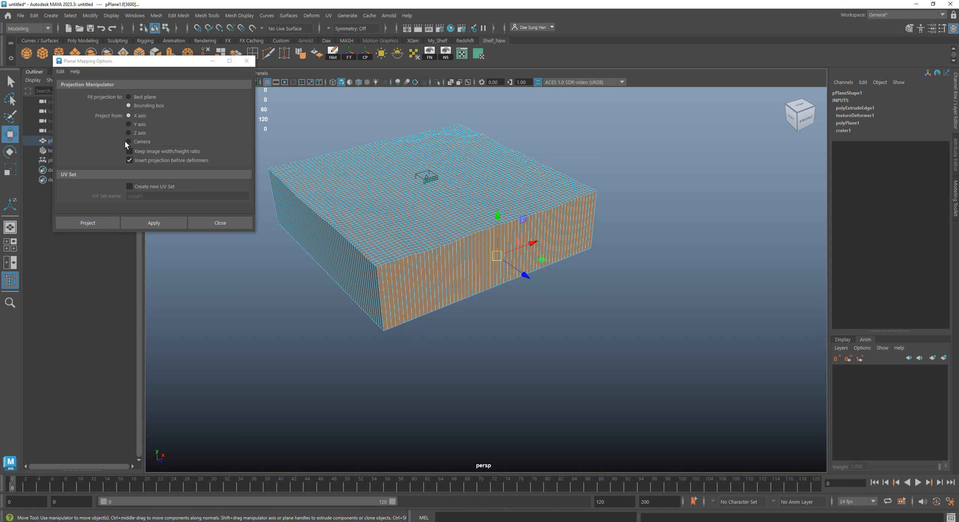
- Apply a planar UV projection to the front wall faces from the Z axis, keeping the image width/height ratio
left_click(133, 134)
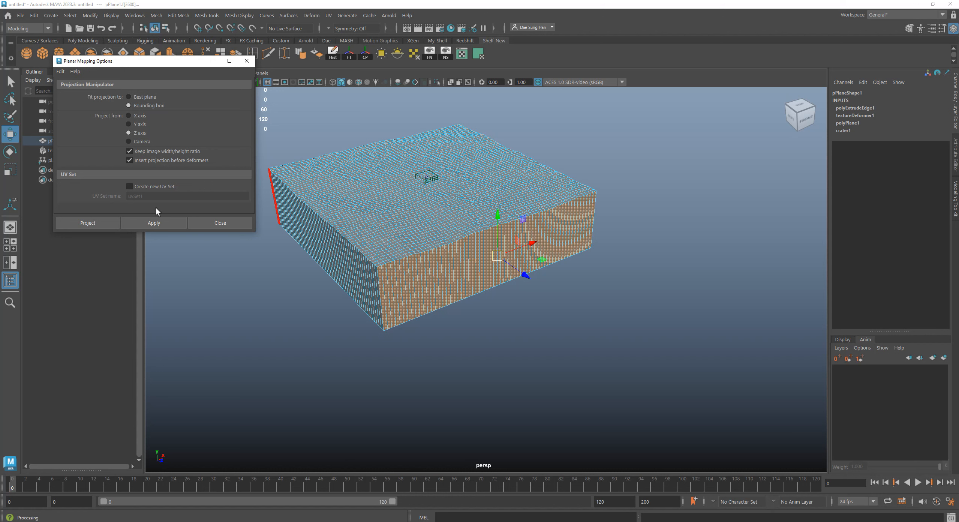
left_click(93, 222)
left_click_drag(524, 294, 549, 272, "alt")
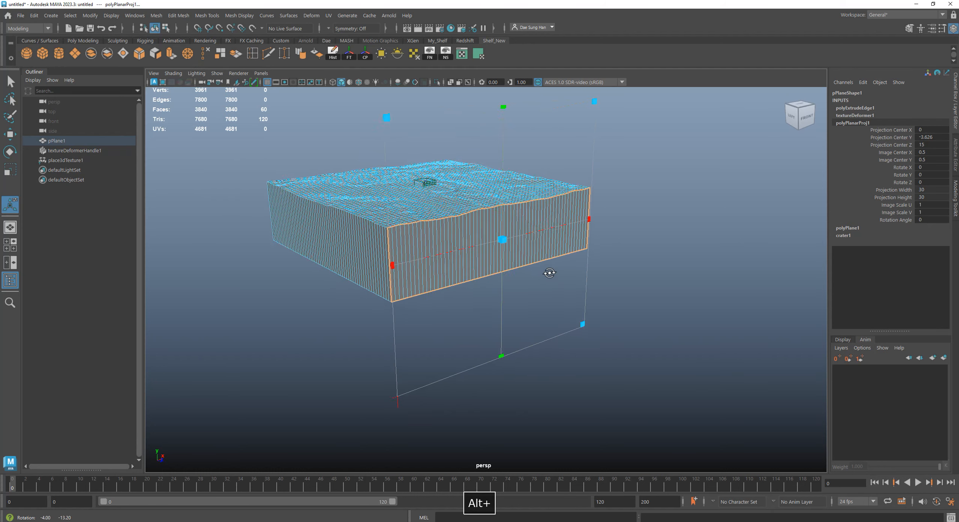
right_click_drag(550, 272, 509, 227, "alt")
middle_click_drag(501, 178, 486, 208, "alt")
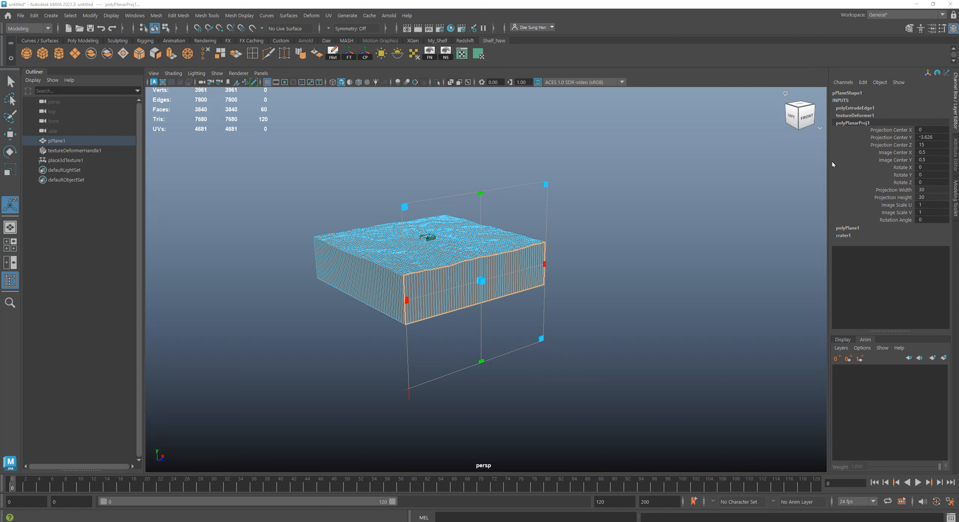
- Bring up the UV Editor and enlarge it to full height and greater width, with the terrain block framed beside it
left_click_drag(958, 110, 74, 73)
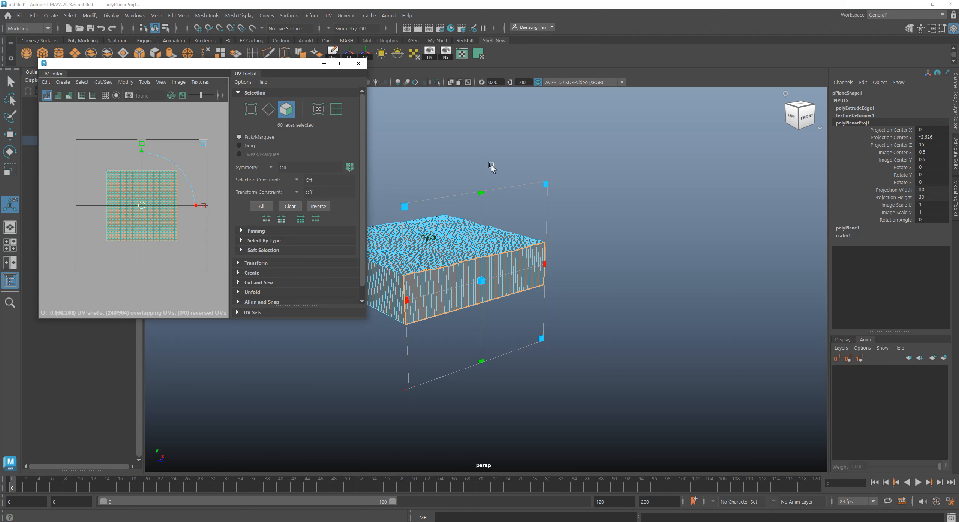
left_click(330, 16)
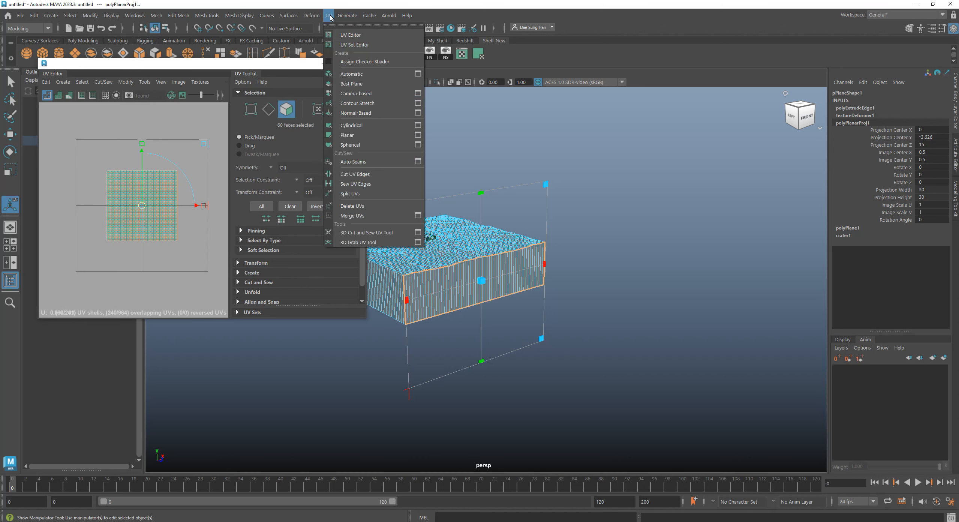
left_click(348, 37)
left_click_drag(168, 60, 168, 1)
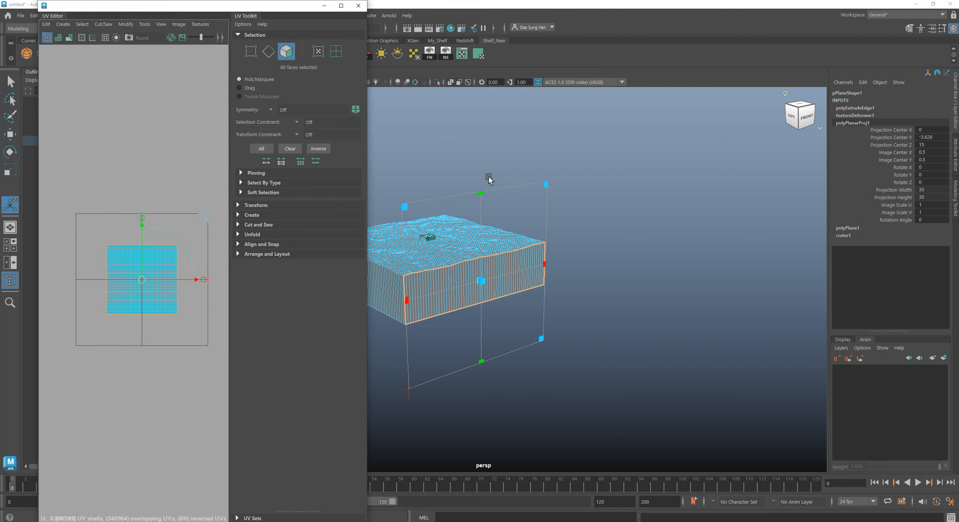
middle_click_drag(491, 182, 623, 156, "alt")
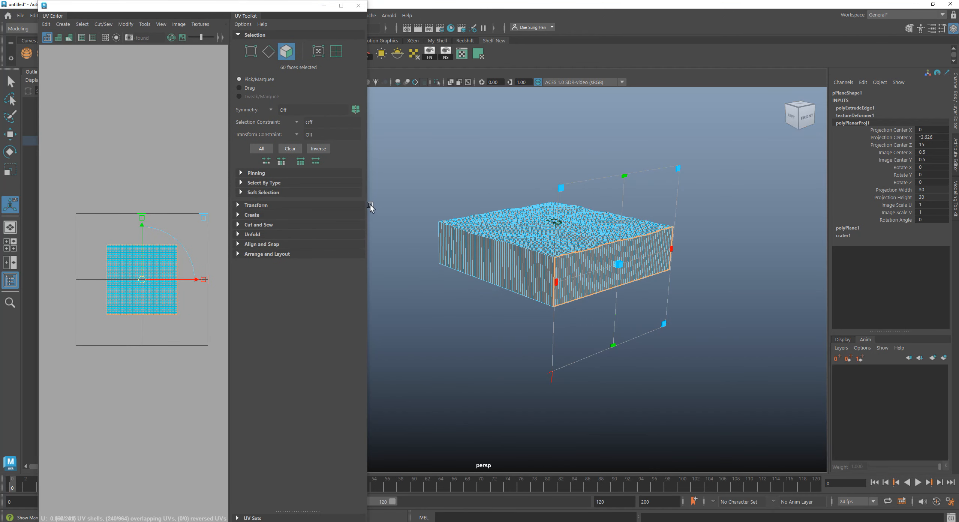
left_click_drag(368, 204, 495, 203)
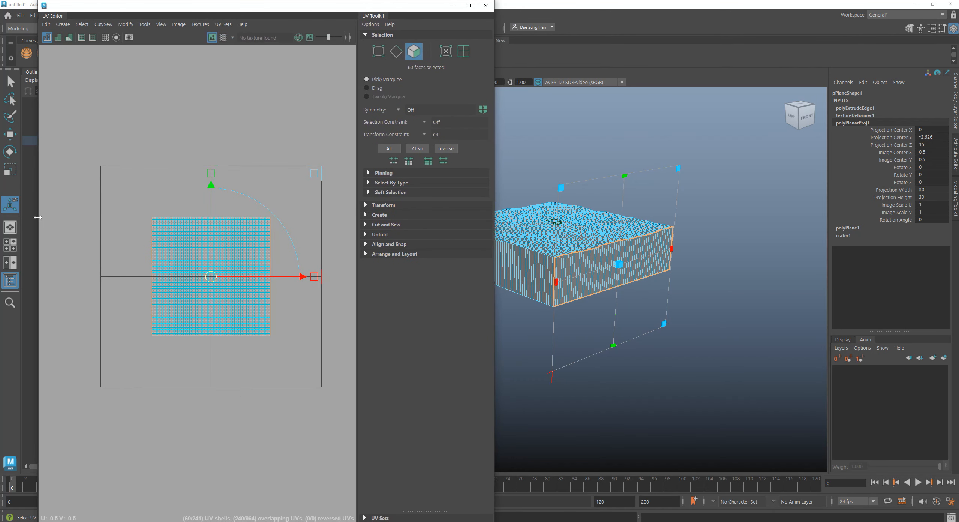
left_click_drag(38, 217, 3, 216)
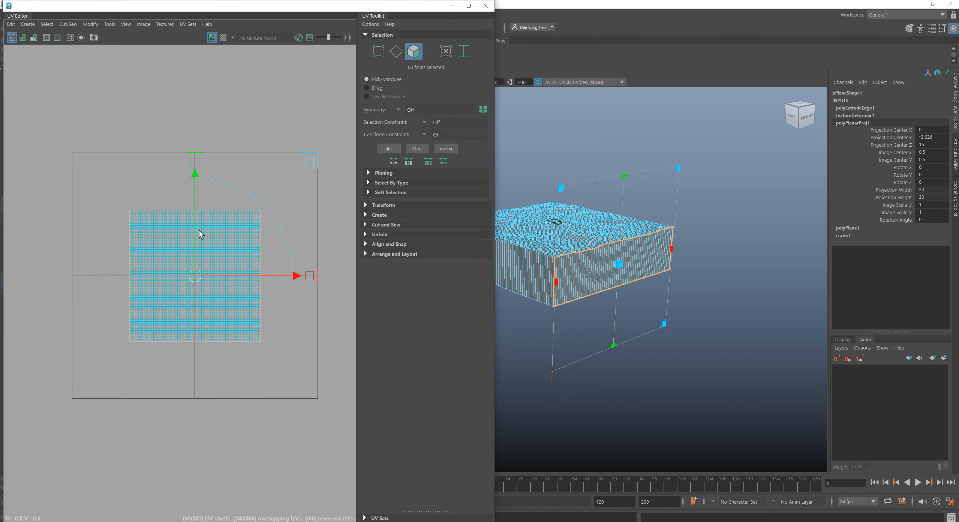
- Try shifting the front wall's planar projection sideways off the top surface's UVs, and undo the shift
right_click_drag(208, 230, 312, 283, "alt")
middle_click_drag(225, 268, 199, 234, "alt")
right_click_drag(263, 264, 164, 280, "alt")
middle_click_drag(240, 273, 108, 259, "alt")
right_click_drag(221, 252, 178, 257, "alt")
left_click_drag(176, 254, 338, 258)
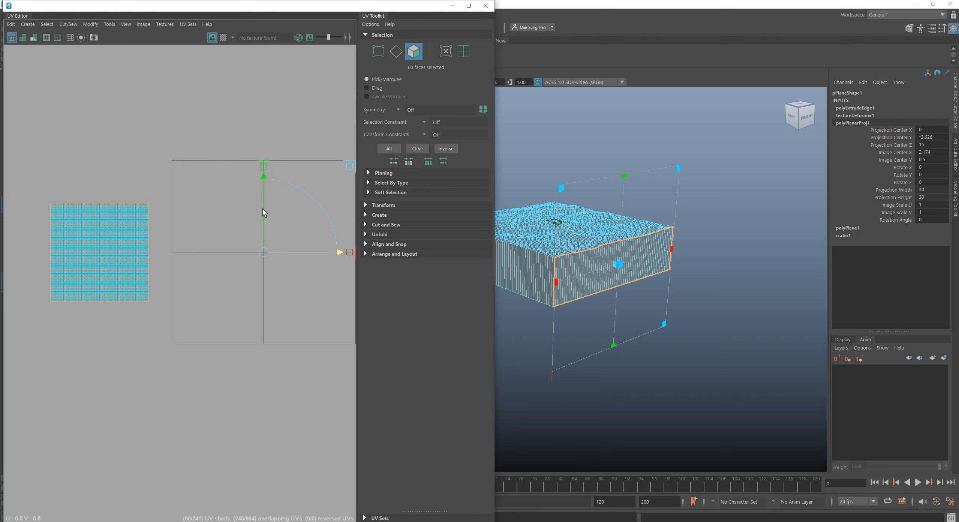
key("ctrl+z")
middle_click_drag(125, 240, 196, 225, "alt")
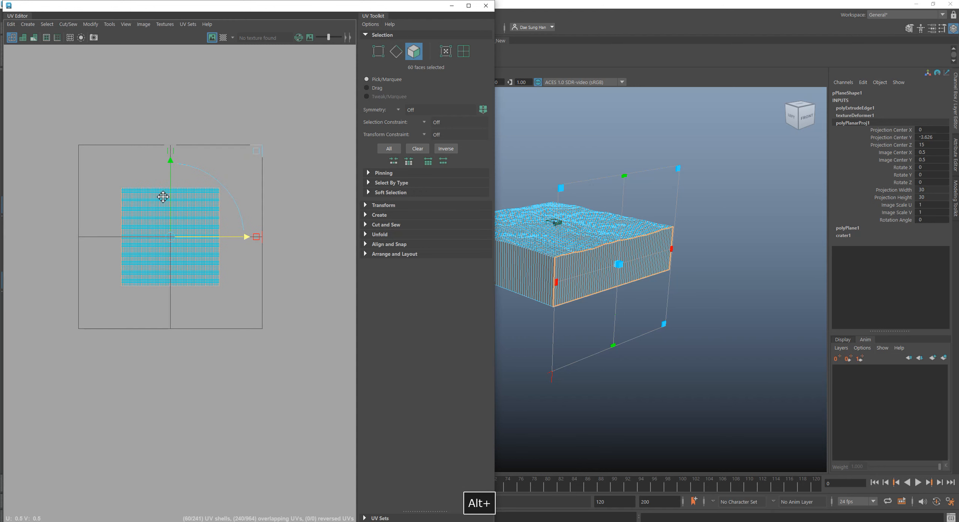
- Switch from the planar projection manipulator to the Move tool and view the front wall from the block's left side
mouse_move(654, 288)
left_mouse_down("alt")
mouse_move(652, 298)
mouse_move(664, 299)
mouse_move(561, 274)
mouse_move(678, 276)
mouse_move(659, 287)
left_mouse_up("alt")
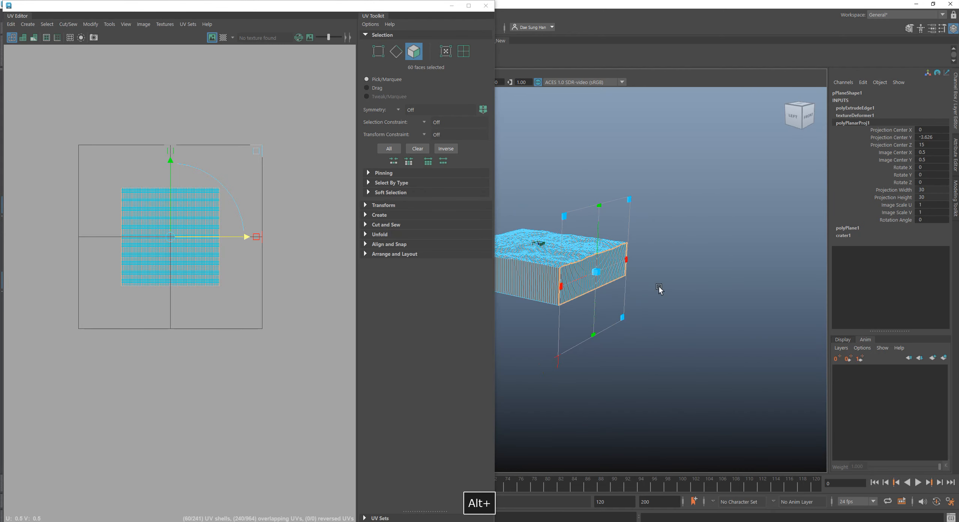
key("w")
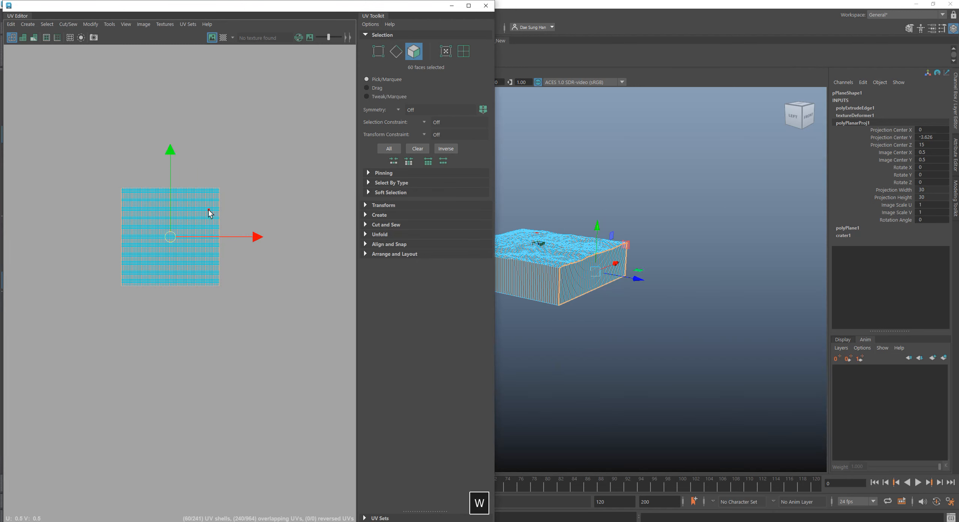
right_click_drag(580, 261, 695, 306, "alt")
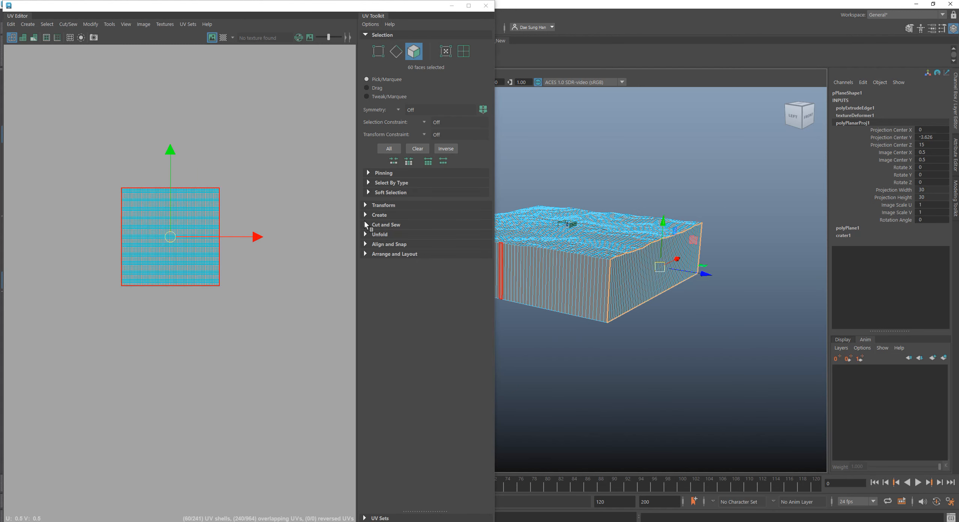
left_click_drag(709, 272, 652, 285, "alt")
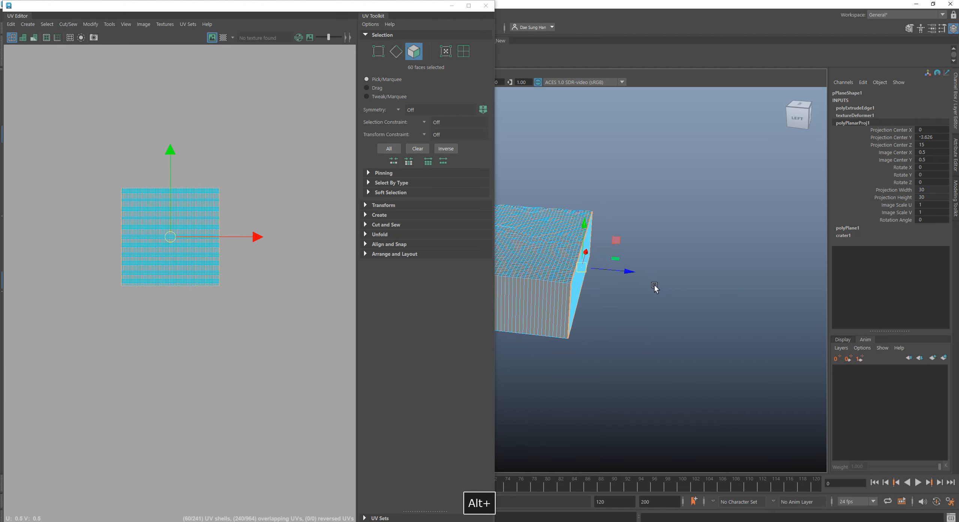
- Try moving the front wall's UVs sideways away from the top surface's UVs with the Move tool, and undo the move
right_click(199, 213)
right_click_drag(199, 212, 199, 240)
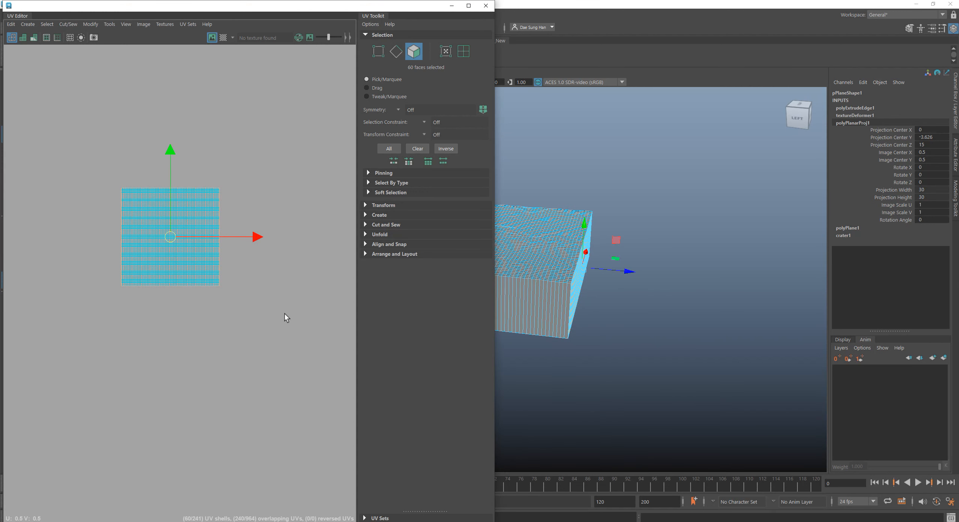
right_click(201, 203, "shift")
right_click(199, 200, "ctrl")
right_click_drag(199, 198, 271, 256, "ctrl")
left_click_drag(258, 239, 382, 250)
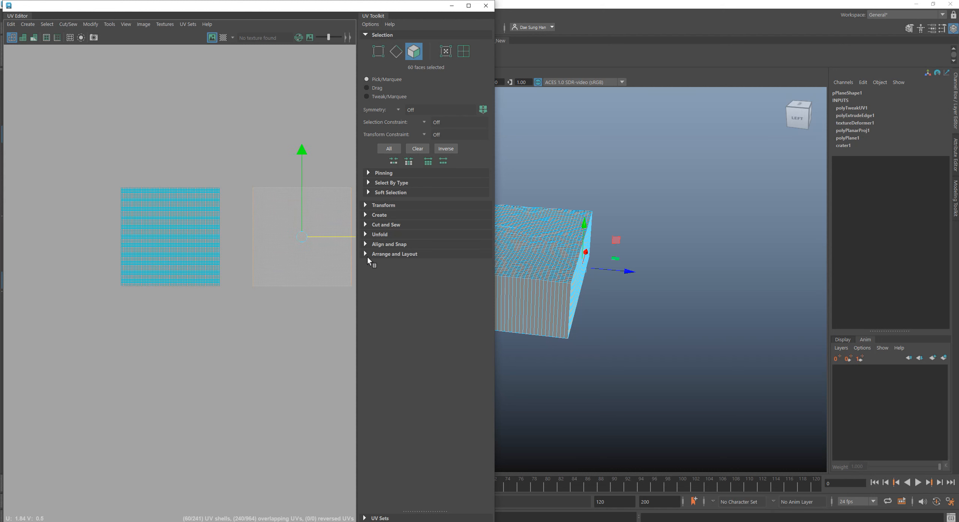
middle_click_drag(382, 249, 266, 248, "alt")
middle_click_drag(187, 325, 198, 281, "alt")
key("ctrl+z")
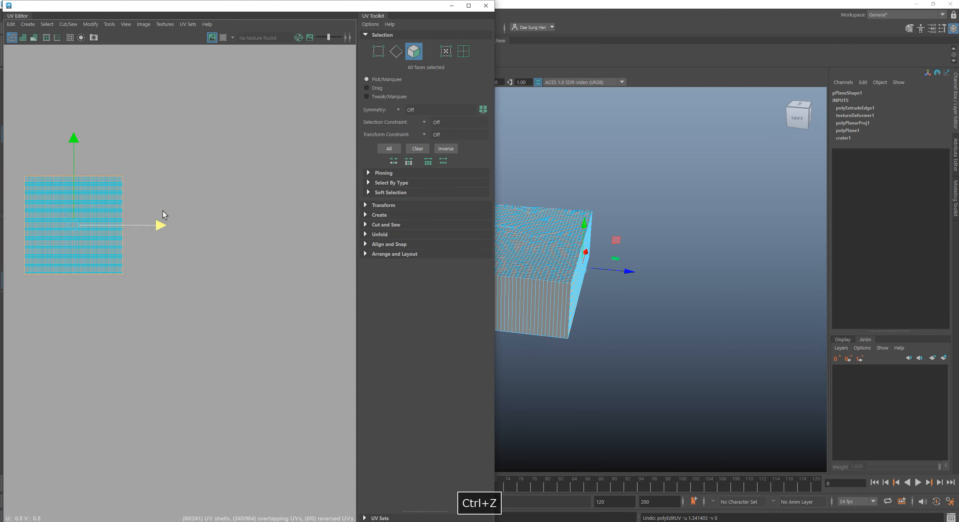
- Move the front wall's UVs sideways clear of the top surface's UVs and clear the selection
right_click(140, 195, "ctrl")
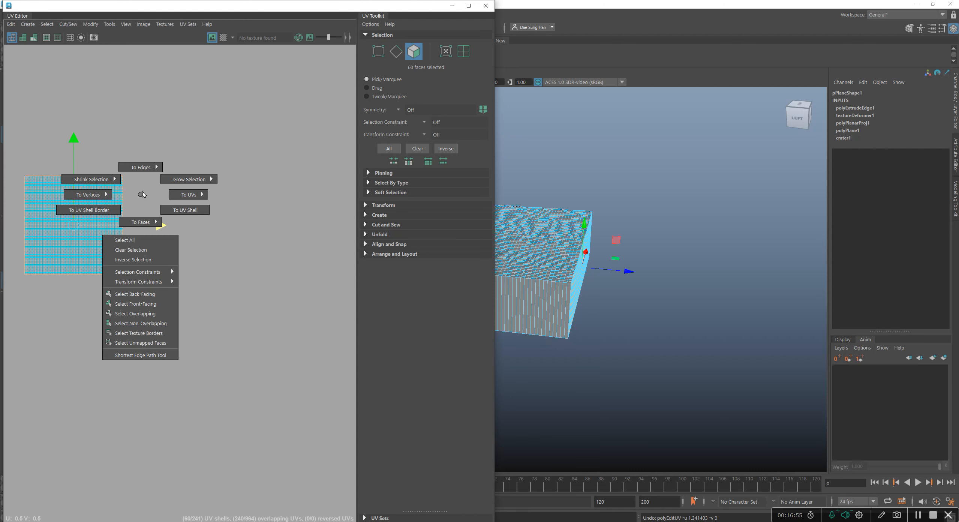
right_click_drag(143, 194, 171, 211)
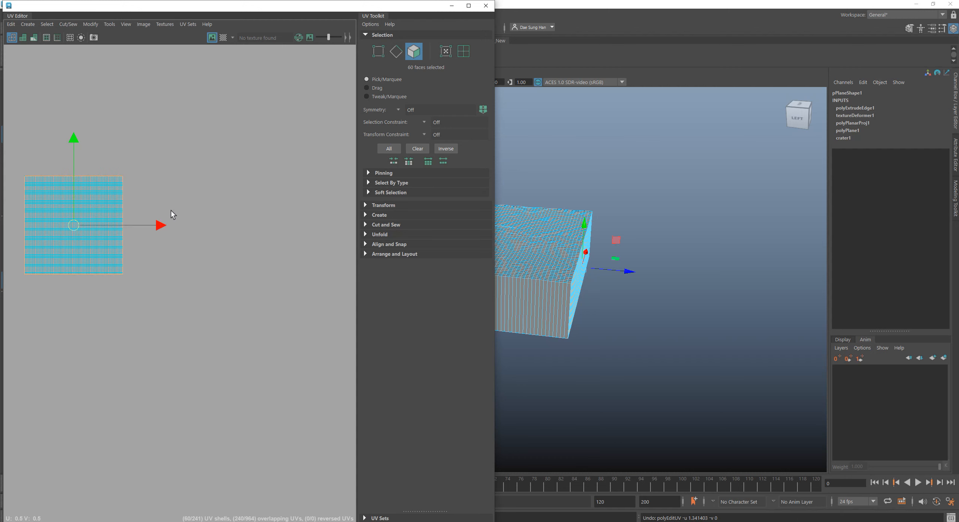
left_click_drag(162, 226, 296, 235)
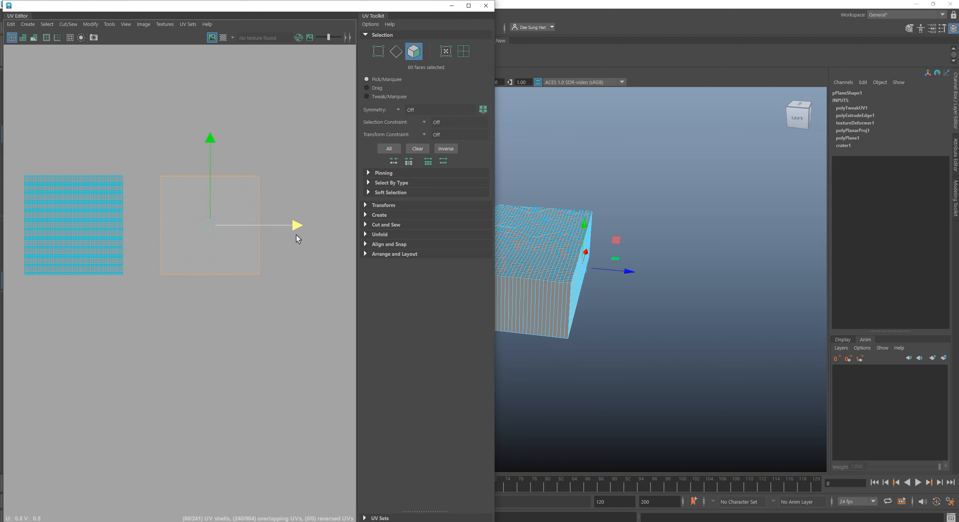
left_click(253, 362)
- Switch to face selection in the UV Editor and reselect the front wall's faces from their separated UV block
right_click_drag(214, 202, 211, 224)
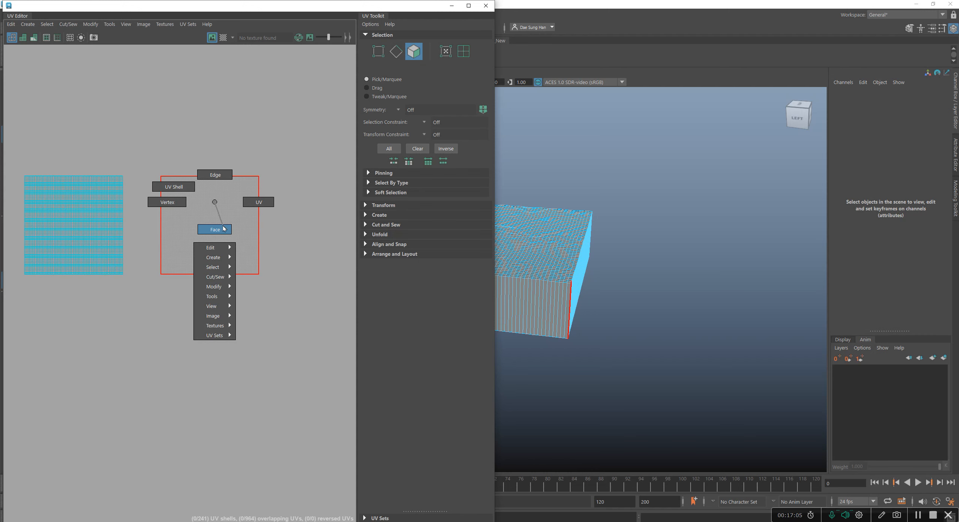
right_click_drag(224, 229, 224, 229)
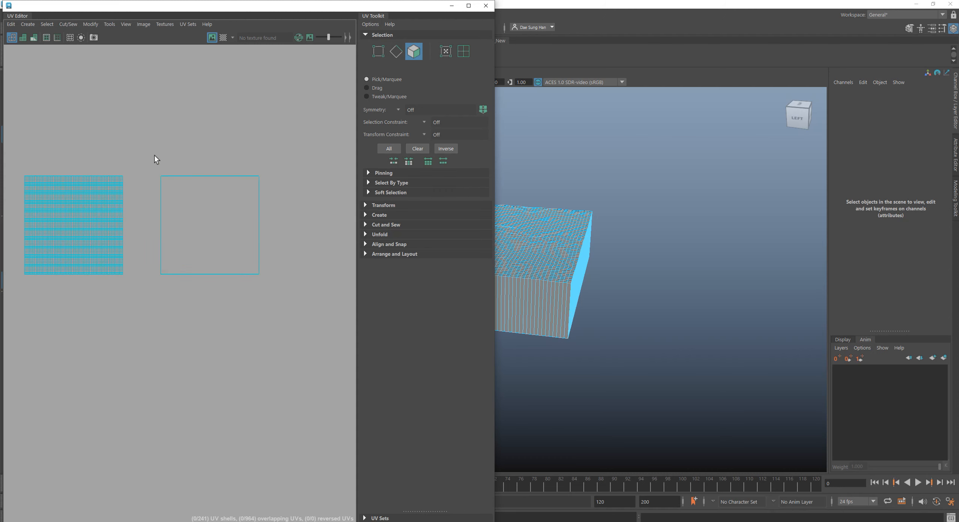
left_click_drag(260, 298, 260, 299)
left_click_drag(555, 297, 609, 268, "alt")
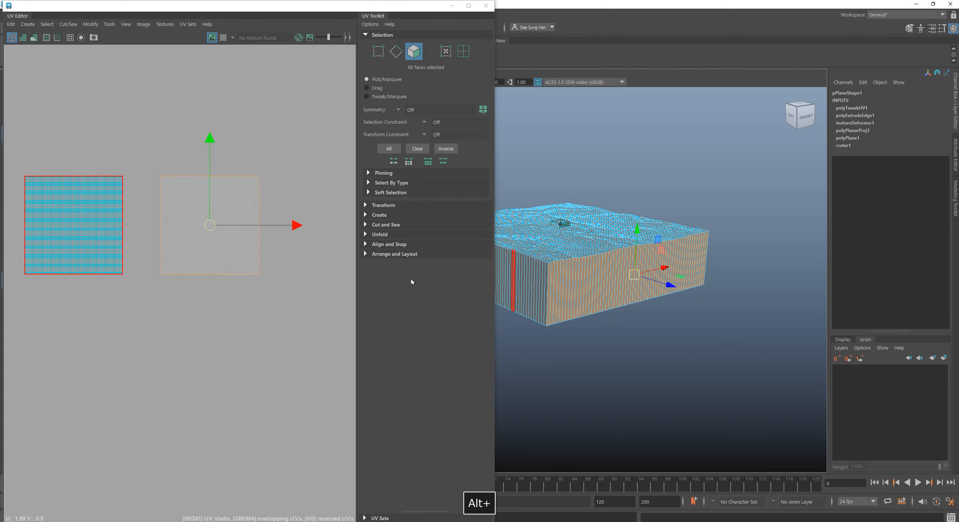
middle_click_drag(261, 265, 209, 272, "alt")
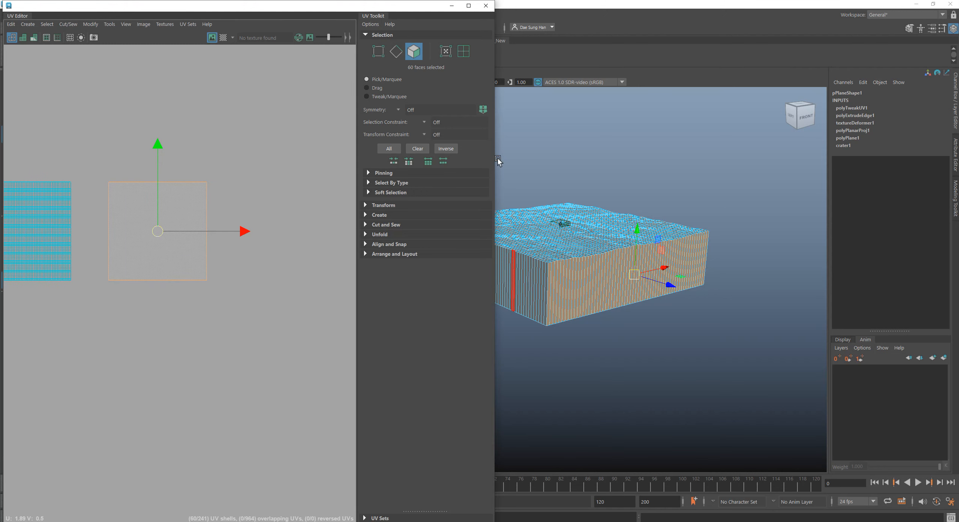
- Apply a Z-axis planar projection to the front wall's faces, fitted to the bounding box with the image width/height ratio kept
left_click_drag(371, 8, 373, 134)
right_click_drag(233, 223, 92, 214, "alt")
middle_click_drag(243, 261, 229, 291, "alt")
left_click_drag(585, 302, 589, 173, "alt")
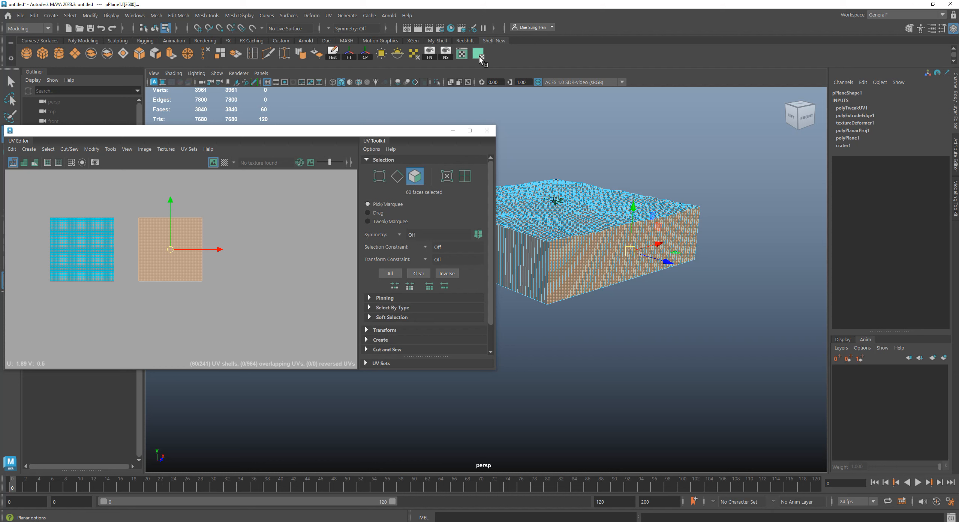
left_click(328, 16)
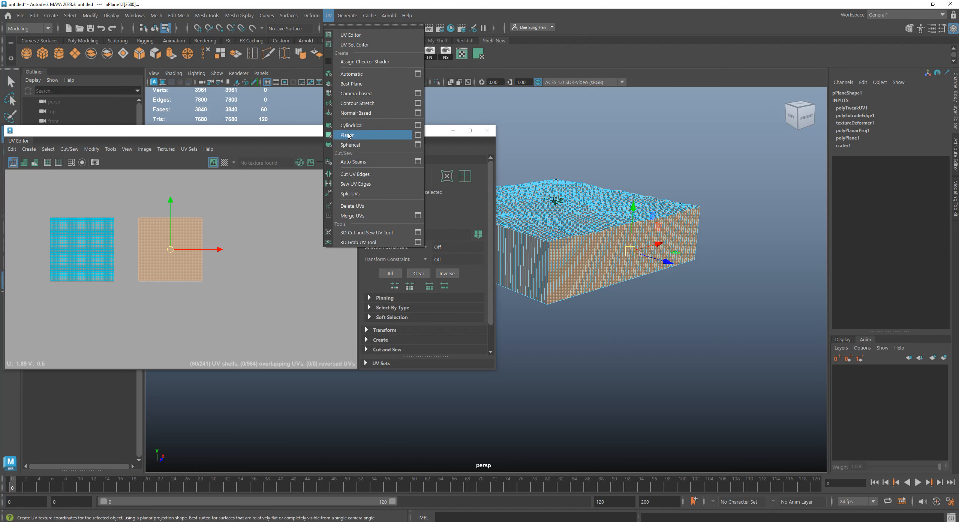
left_click(418, 135)
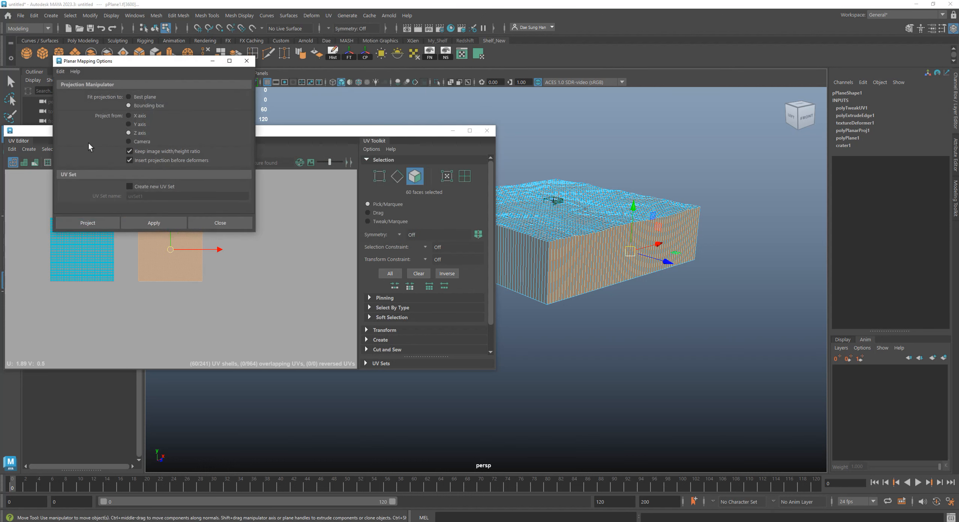
left_click_drag(677, 275, 656, 294, "alt")
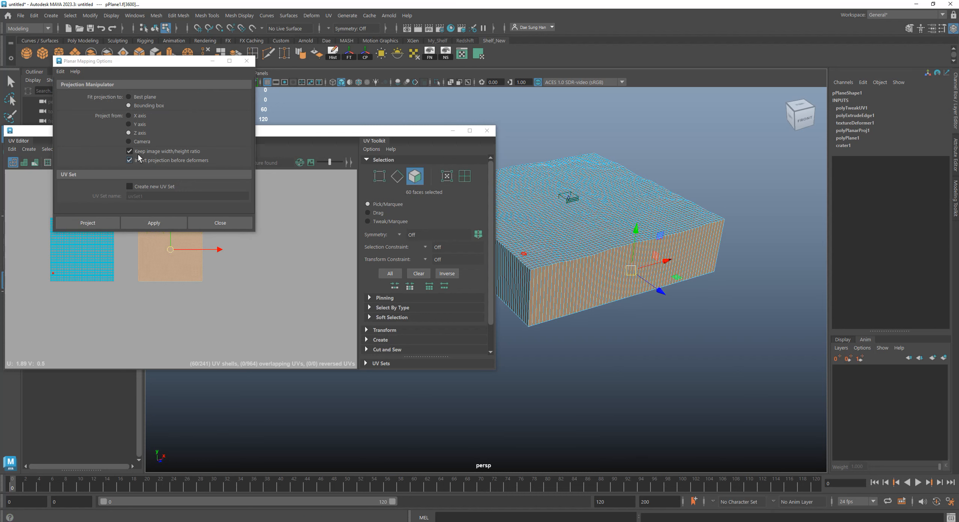
left_click(162, 224)
left_click(220, 222)
- Shift the front wall's projected UV strip sideways off the top surface's UVs and expand the UV Editor to full height
right_click_drag(247, 263, 199, 267, "alt")
middle_click_drag(244, 295, 184, 251, "alt")
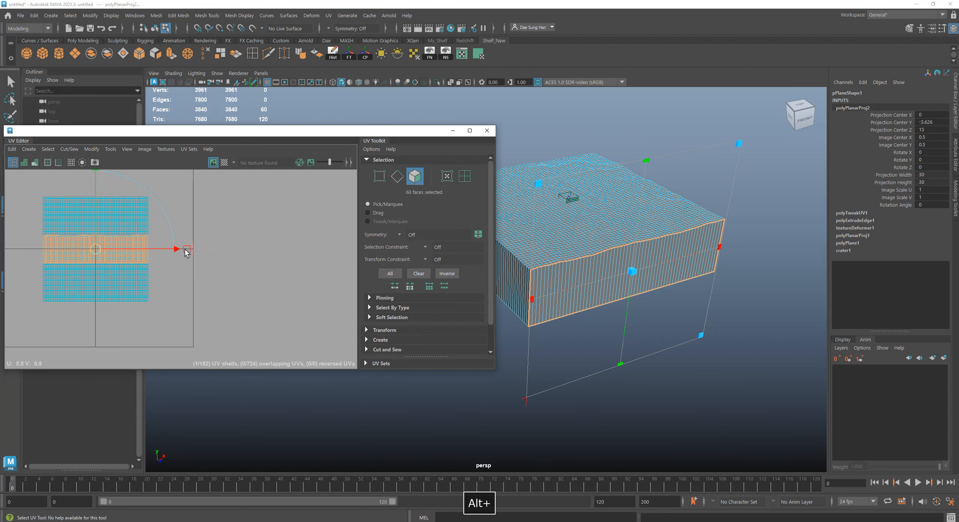
left_click_drag(178, 252, 294, 261)
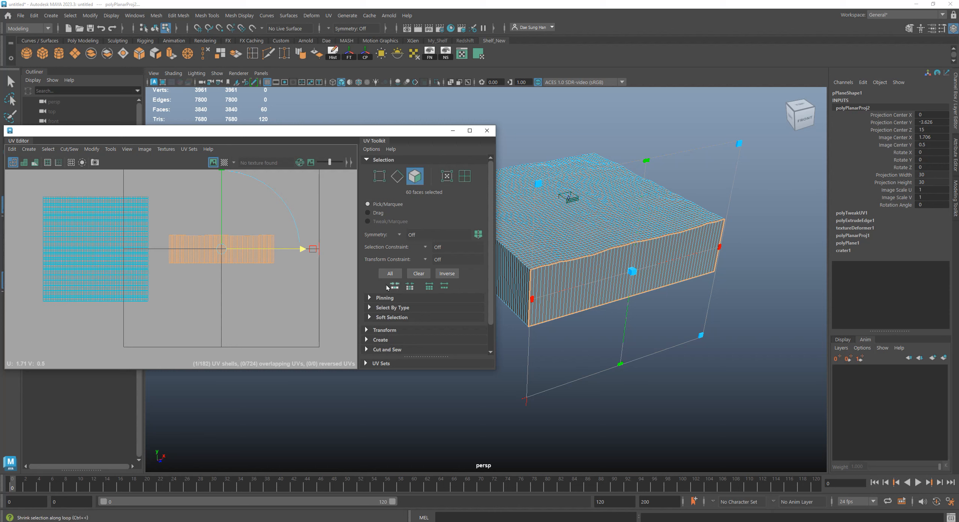
double_click(304, 128)
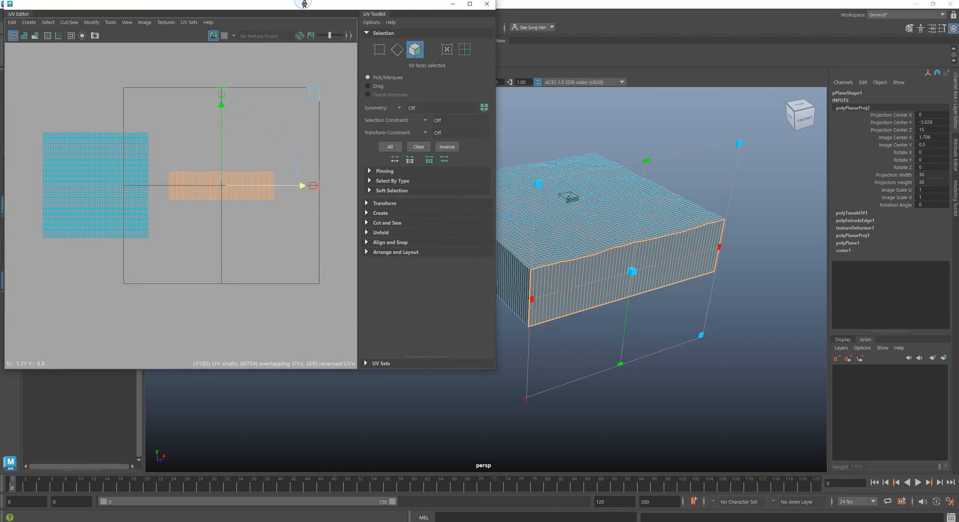
- Try to select the left wall's faces directly in the perspective view
middle_click_drag(636, 267, 693, 275, "alt")
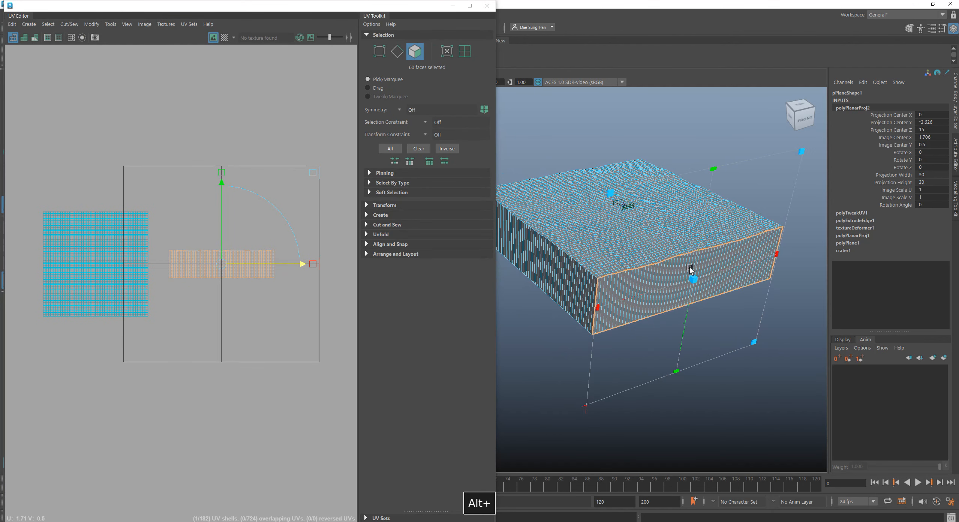
middle_click_drag(628, 264, 694, 265, "alt")
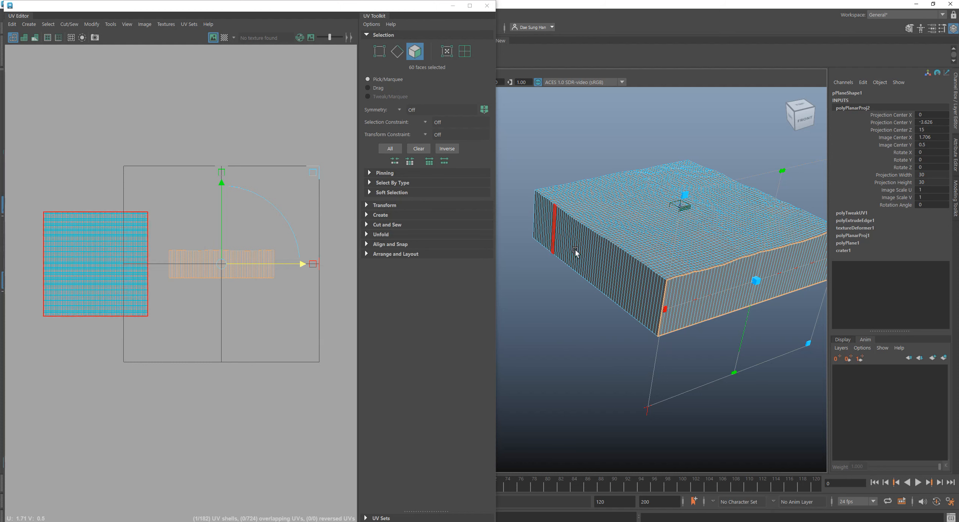
left_click(552, 336)
right_click(574, 224)
right_click_drag(573, 224, 573, 251)
left_click_drag(574, 270, 680, 289, "alt")
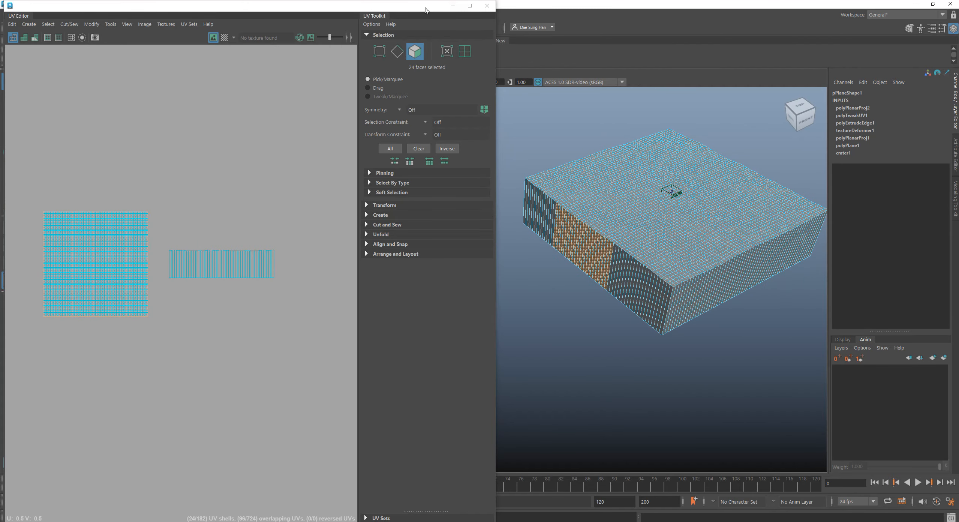
- Close the UV Editor and show the whole block in a maximized top view with a black background
left_click(486, 6)
left_click_drag(472, 210, 443, 216, "alt")
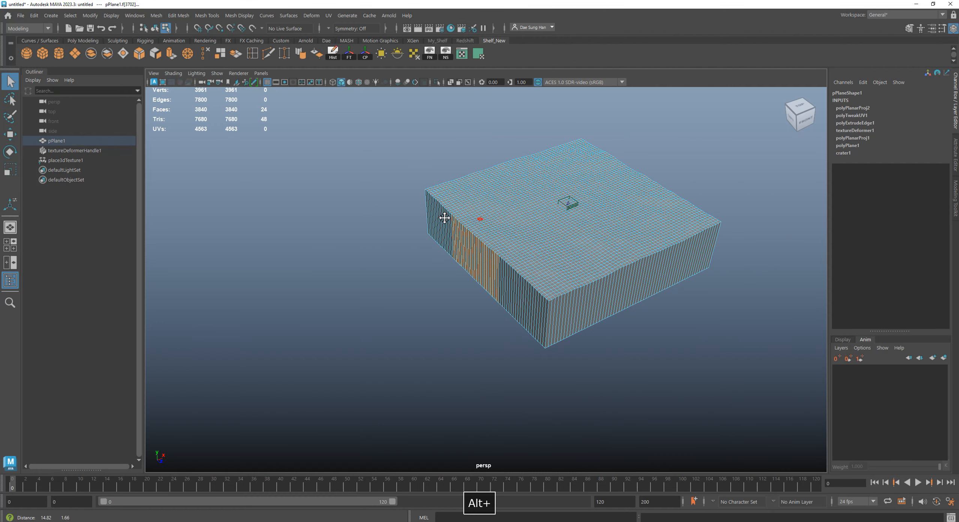
key("space")
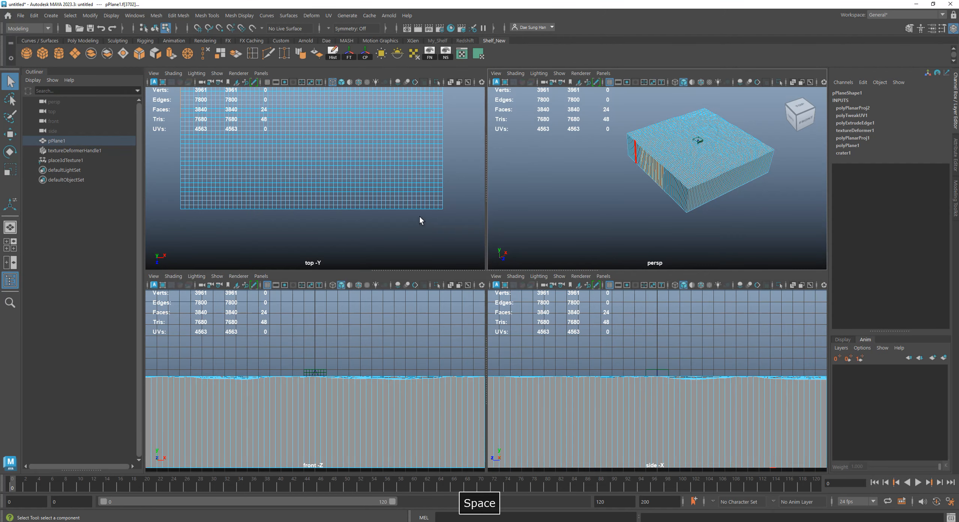
key("space")
right_click_drag(393, 322, 450, 302, "alt")
middle_click_drag(449, 209, 481, 302, "alt")
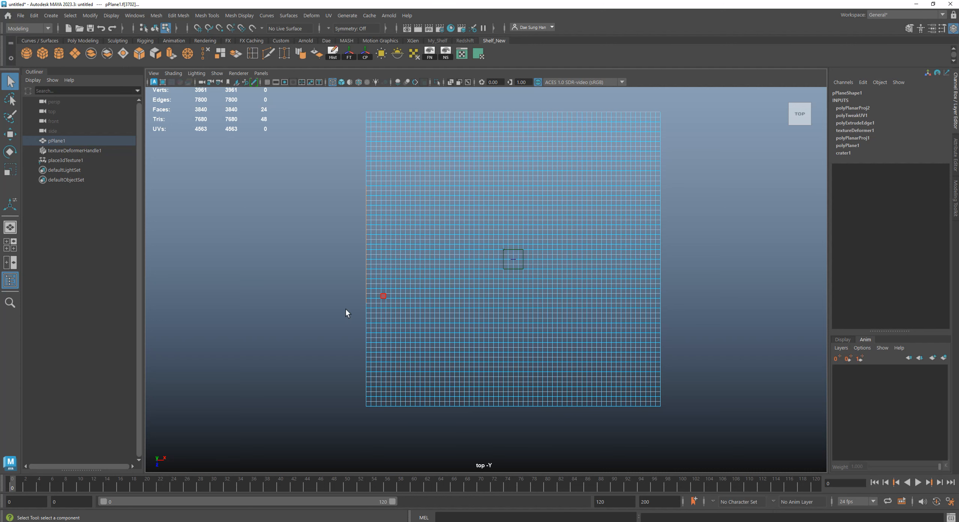
key("alt+b")
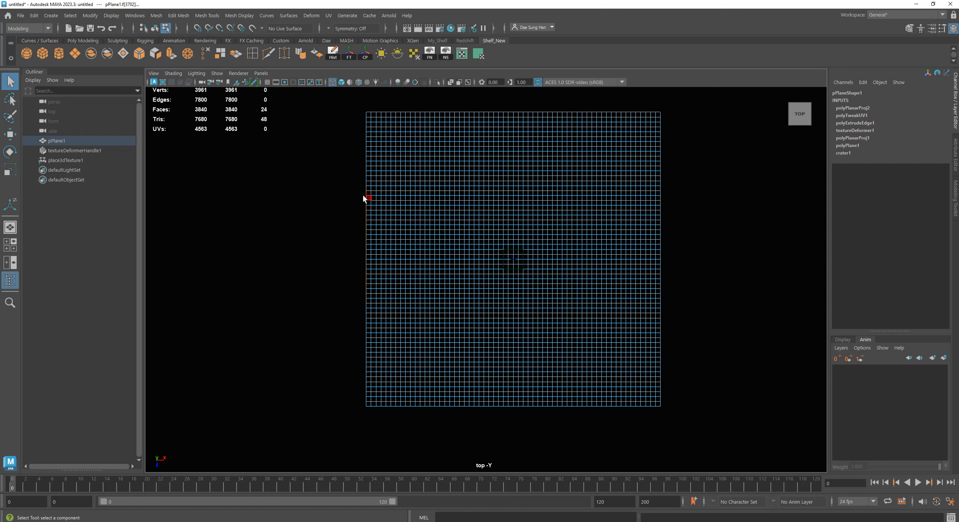
- Select the left wall's faces in the top view, remove the adjoining top faces from the selection, and return to the perspective view
left_click_drag(315, 111, 368, 477)
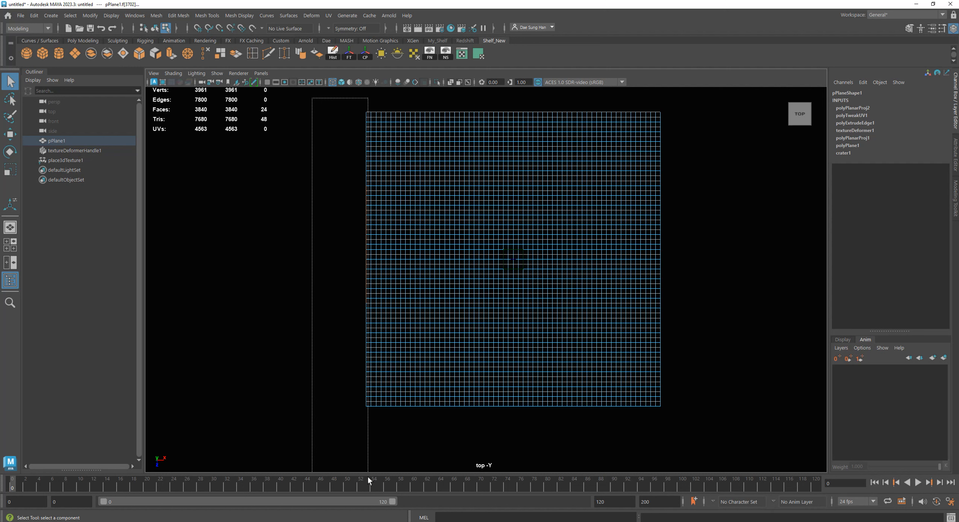
left_click_drag(367, 477, 367, 475)
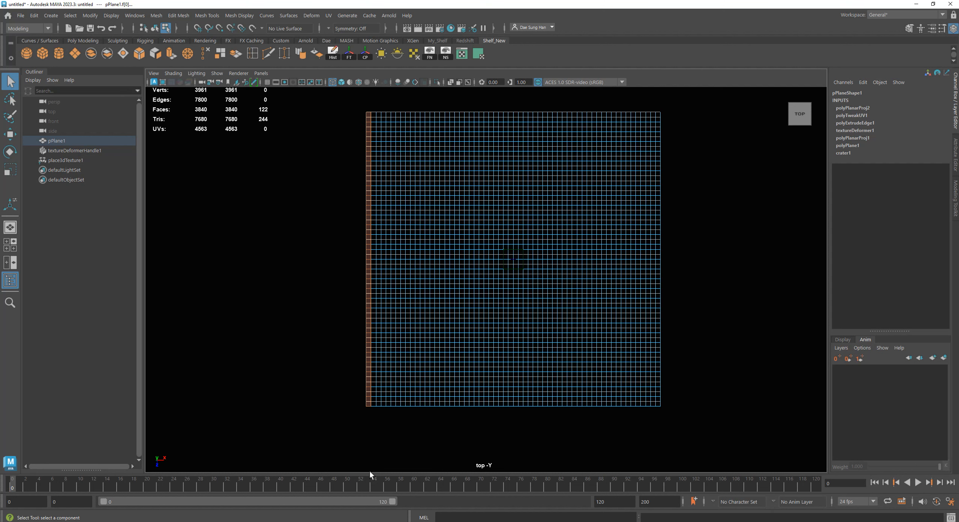
left_click_drag(426, 450, 369, 101, "ctrl")
key("space")
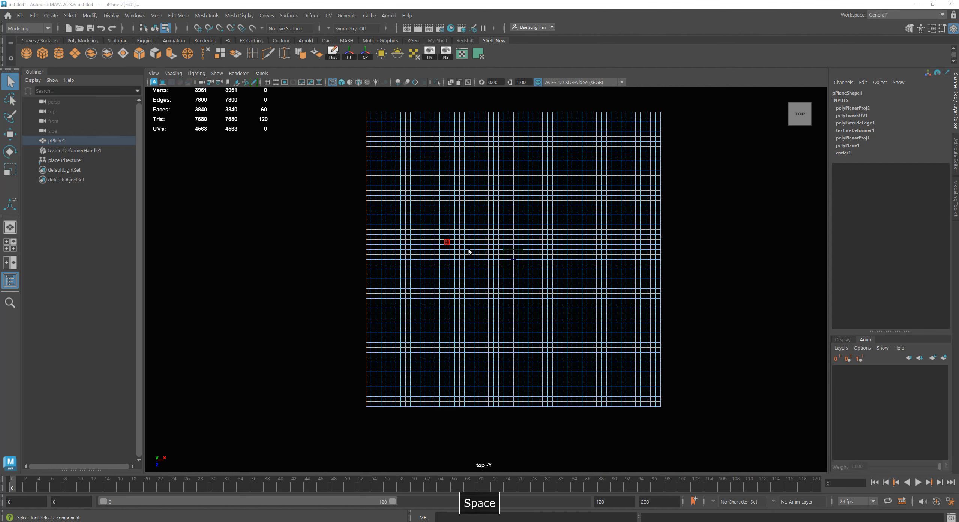
key("space")
right_click_drag(410, 262, 547, 284, "alt")
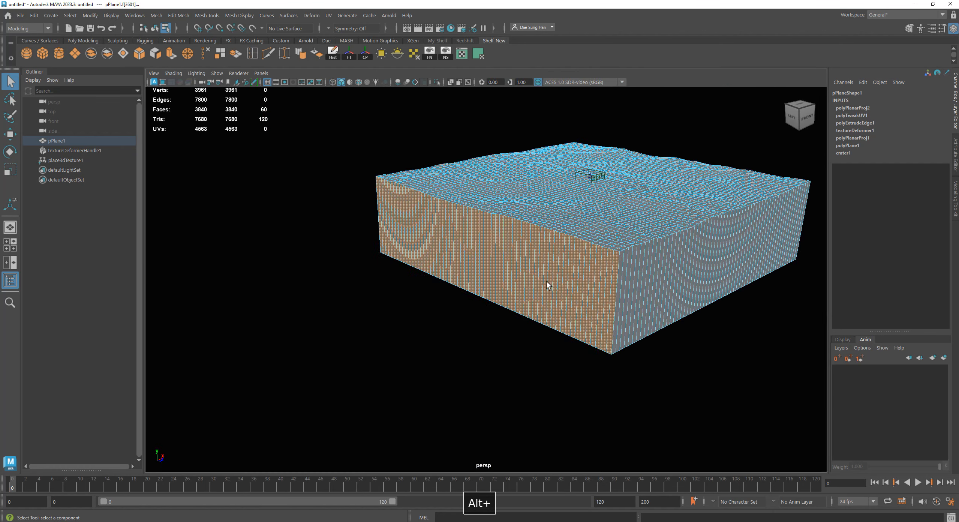
right_click_drag(615, 308, 514, 302, "alt")
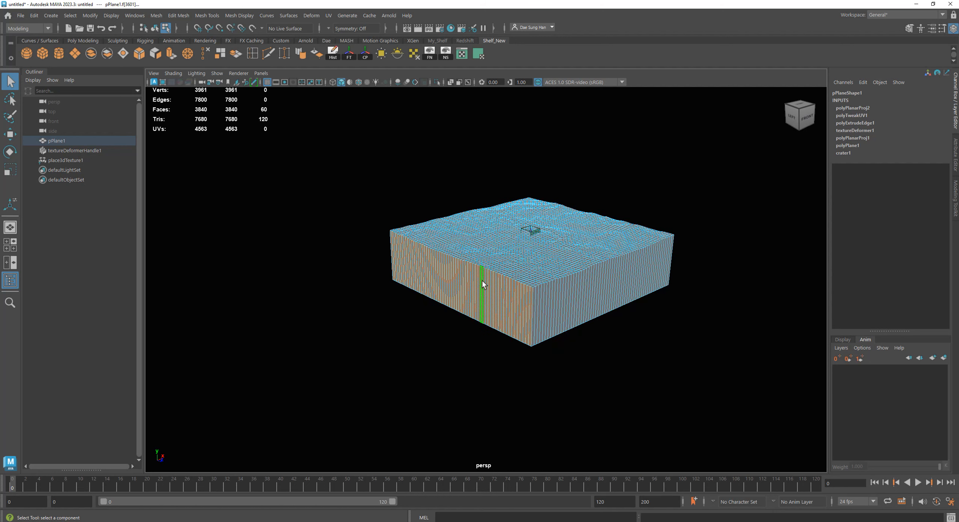
- Apply an X-axis planar projection to the left wall's faces, fitted to the bounding box with the image width/height ratio kept
left_click(328, 16)
left_click(418, 134)
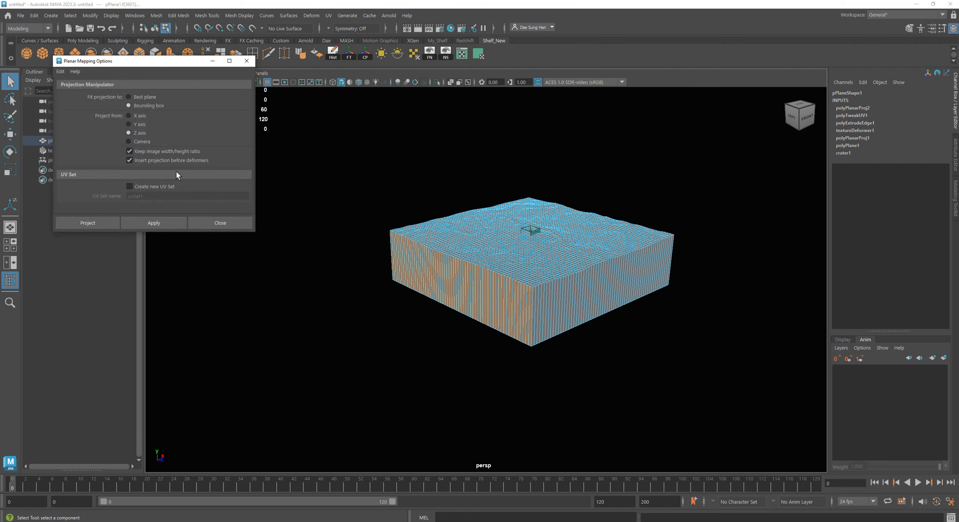
mouse_move(566, 282)
left_mouse_down("alt")
mouse_move(543, 296)
mouse_move(545, 265)
mouse_move(556, 270)
left_mouse_up("alt")
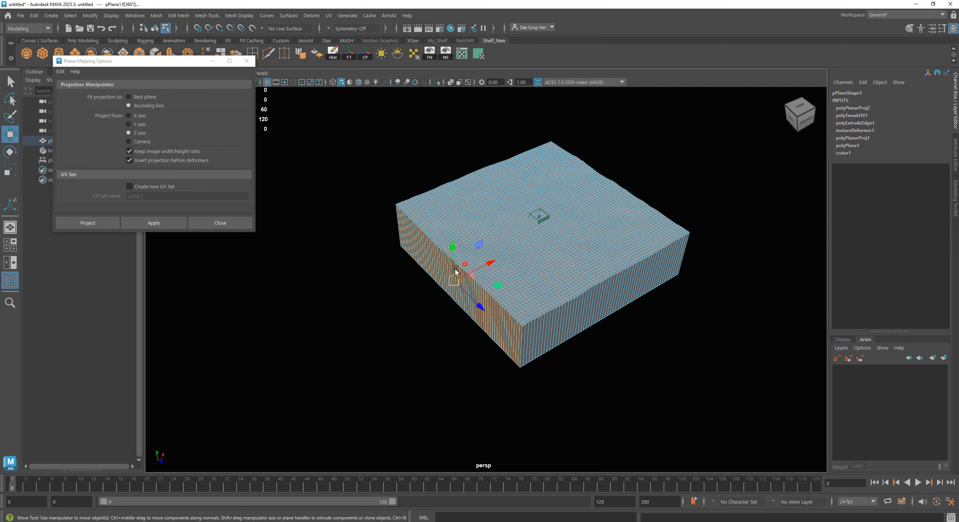
left_click_drag(606, 267, 594, 285, "alt")
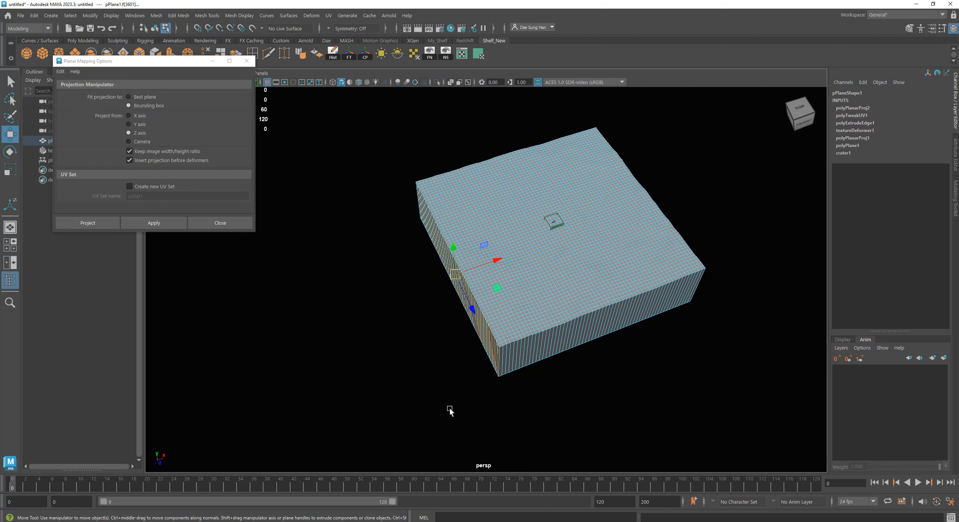
left_click(138, 117)
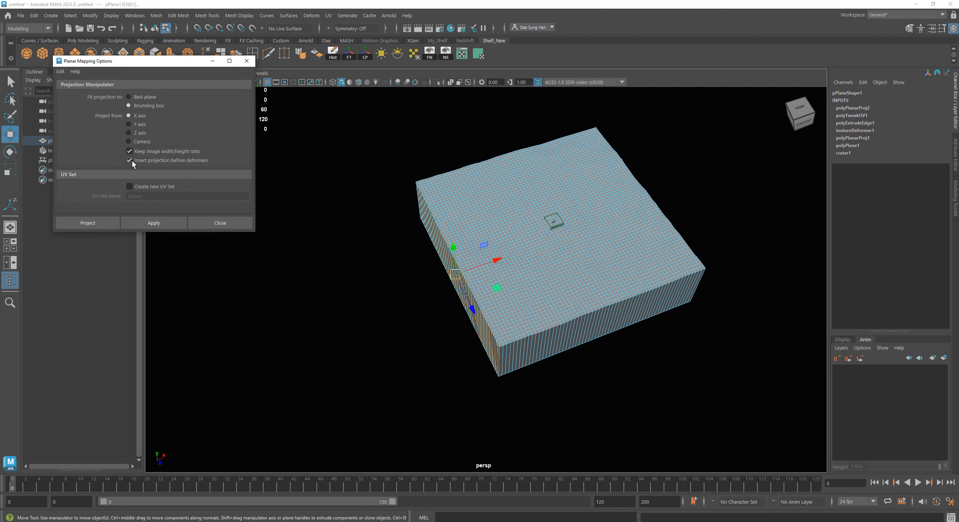
left_click(139, 221)
left_click_drag(450, 240, 387, 236, "alt")
left_click_drag(520, 278, 477, 122, "alt")
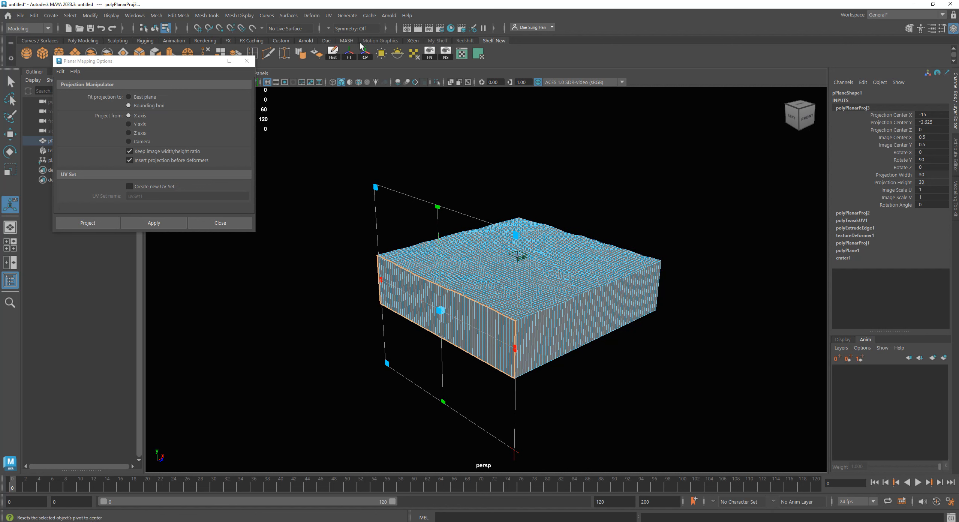
- Reopen the UV Editor, shift the left wall's projected UV strip sideways past the front wall's strip, and clear the selection
left_click(328, 15)
left_click(351, 35)
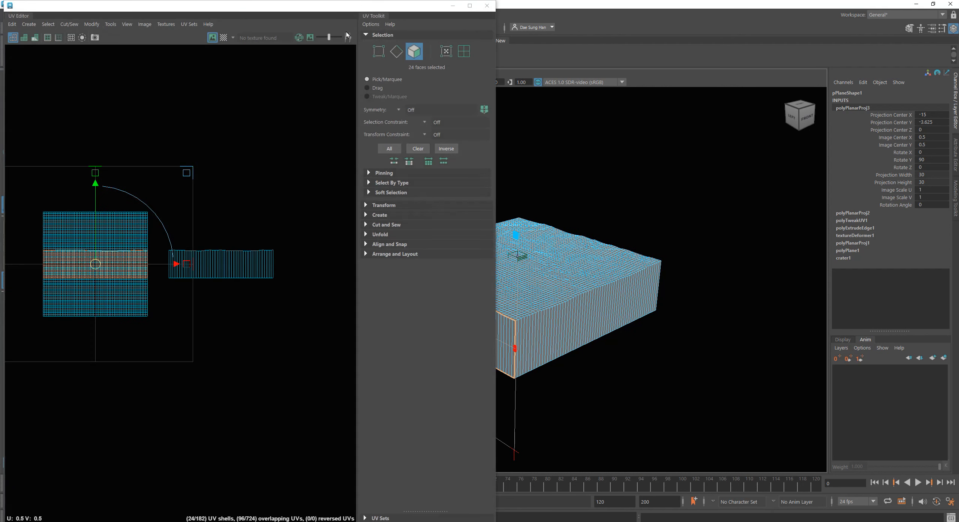
middle_click_drag(122, 267, 156, 273, "alt")
right_click_drag(155, 272, 284, 336, "alt")
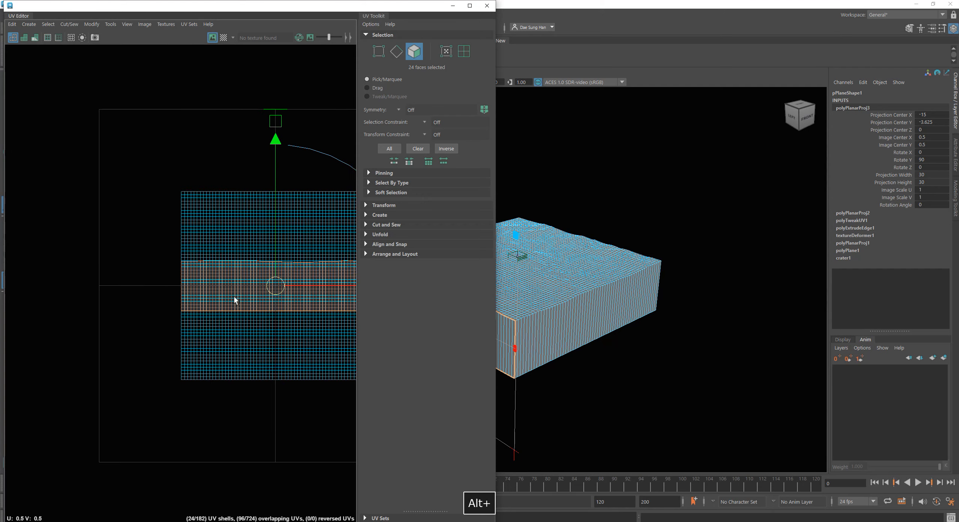
middle_click_drag(223, 299, 123, 276, "alt")
right_click_drag(221, 279, 203, 281, "alt")
middle_click_drag(203, 282, 75, 269, "alt")
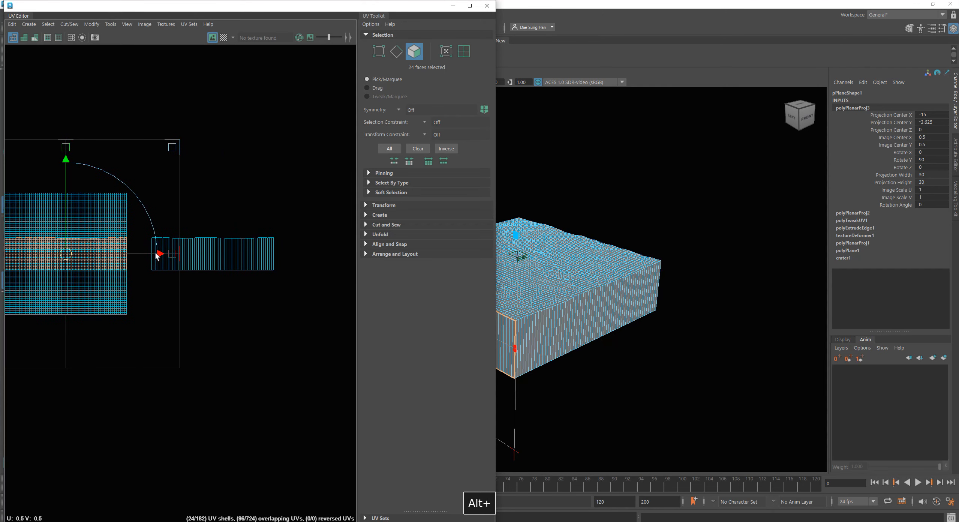
left_click_drag(158, 254, 438, 262)
left_click(250, 400)
middle_click_drag(250, 400, 132, 288, "alt")
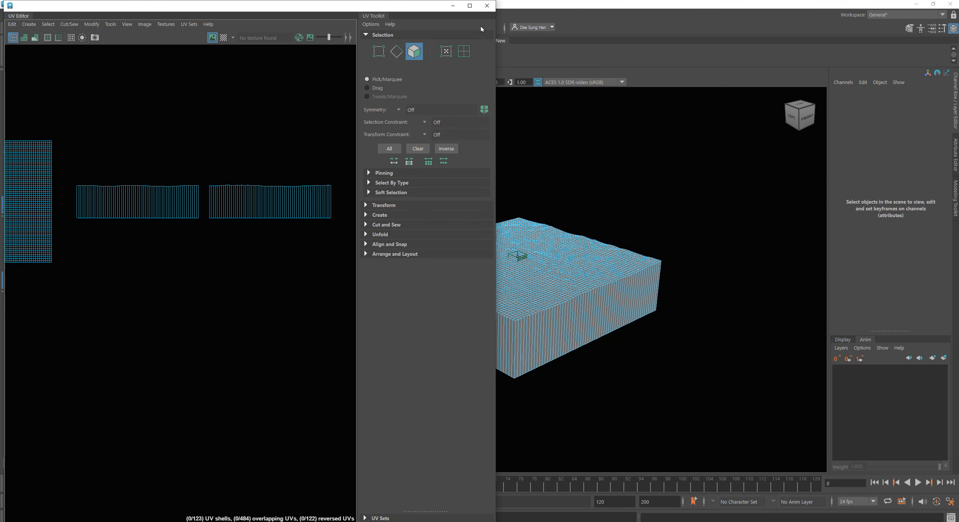
- Select a patch of the back wall's faces, examine where their UVs lie in the UV Editor, and move that window aside
left_click(487, 5)
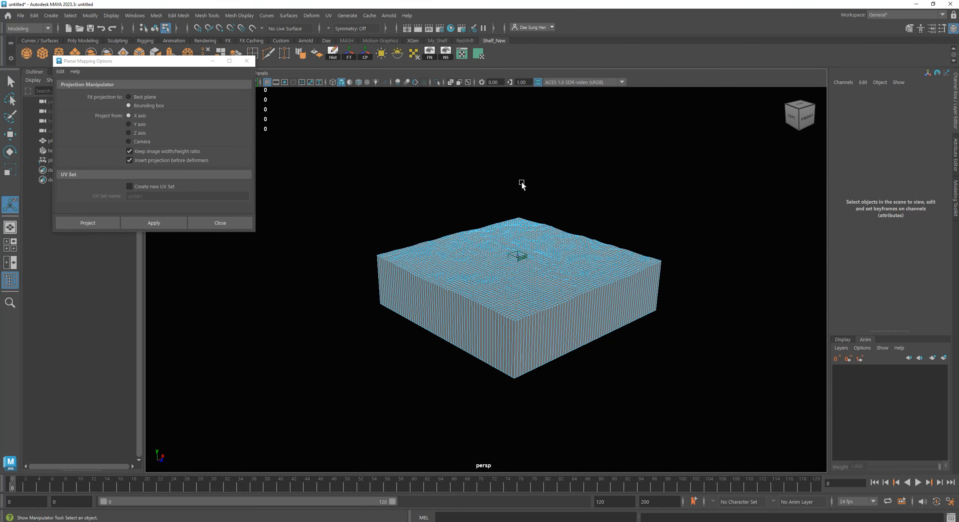
mouse_move(420, 287)
right_mouse_down()
mouse_move(469, 230)
mouse_move(423, 248)
mouse_move(446, 244)
mouse_move(428, 274)
right_mouse_up()
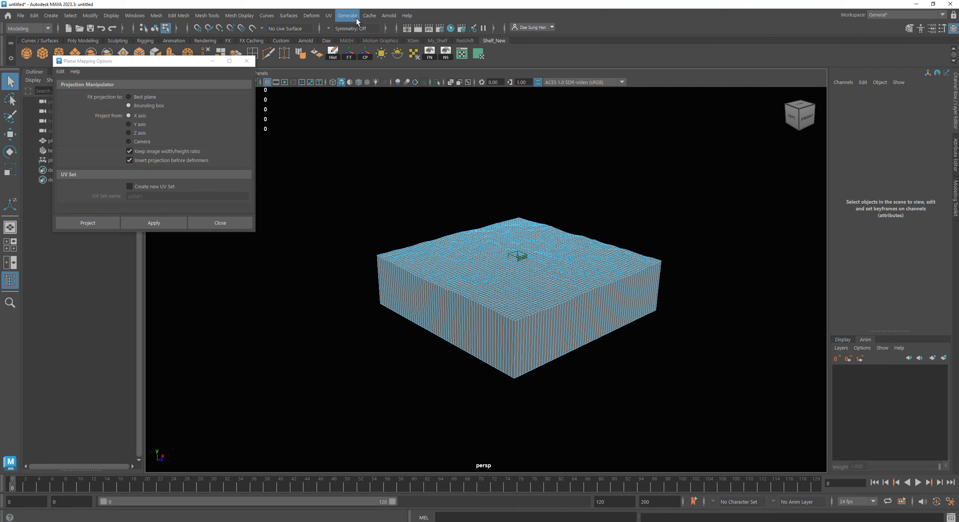
left_click_drag(389, 273, 363, 407, "alt")
left_click_drag(336, 341, 409, 427)
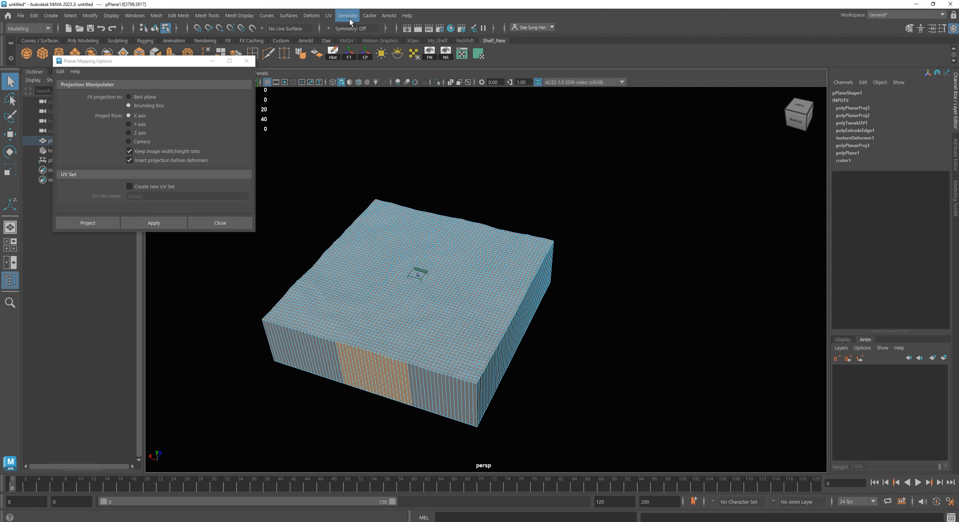
left_click(329, 15)
left_click(359, 35)
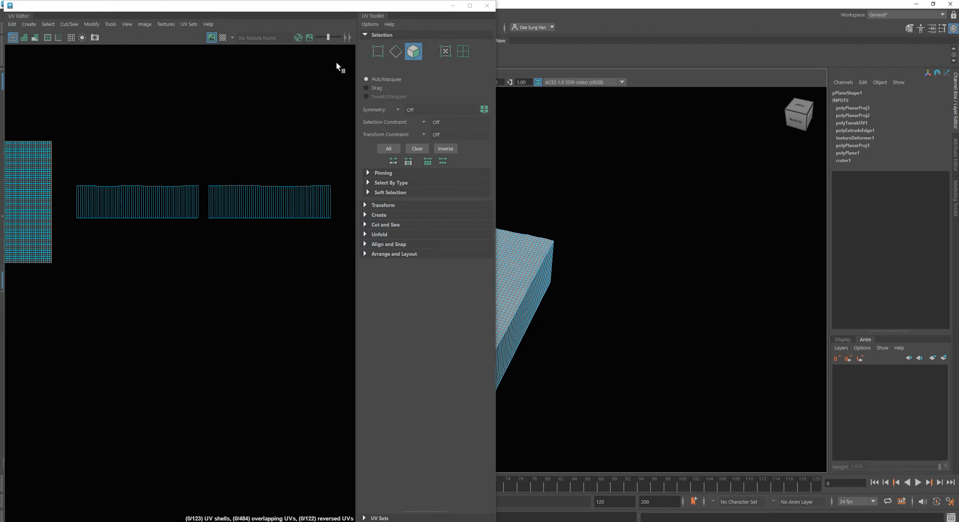
middle_click_drag(229, 235, 207, 252, "alt")
scroll(244, 225, "down", 2)
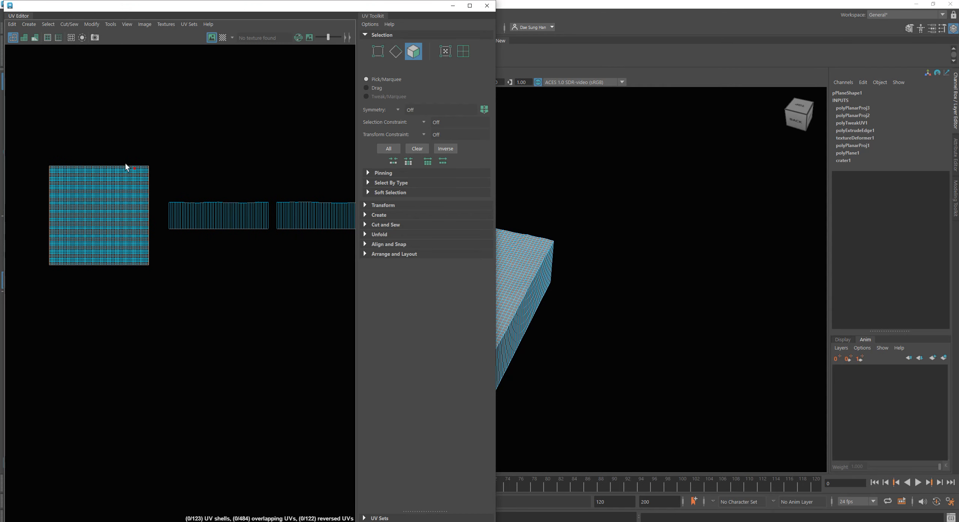
middle_click_drag(124, 163, 71, 226, "alt")
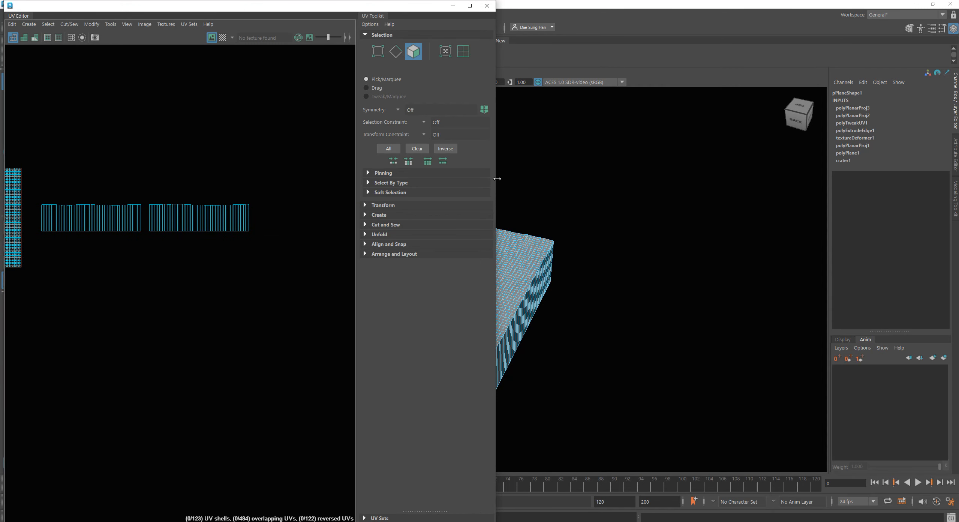
left_click_drag(406, 6, 0, 113)
- Move the planar mapping options aside and maximize the top view with the whole block in sight
left_click_drag(388, 180, 436, 157, "alt")
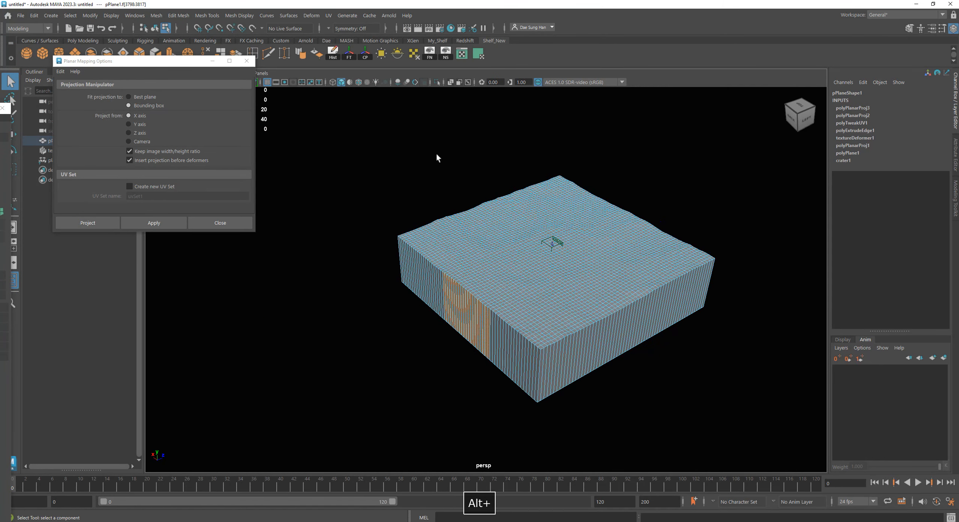
left_click_drag(393, 250, 550, 320, "alt")
key("space")
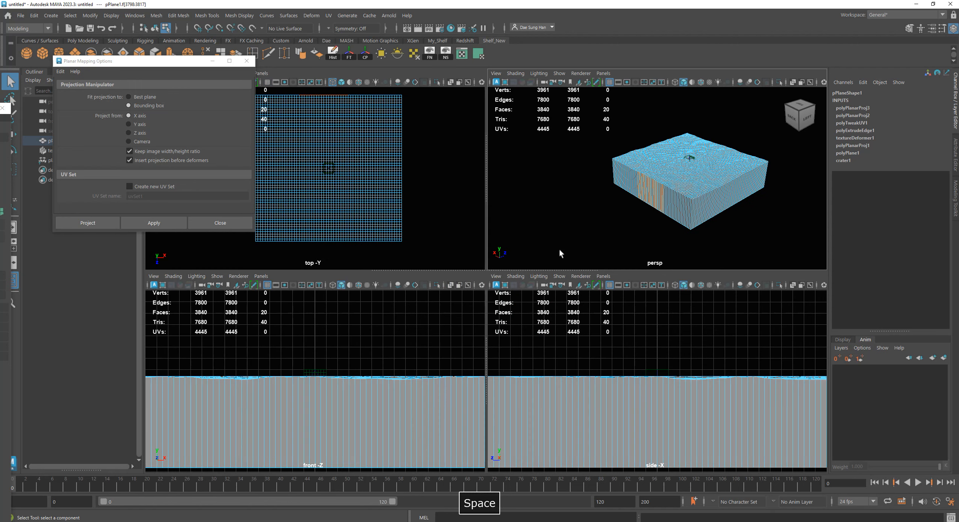
left_click(196, 64)
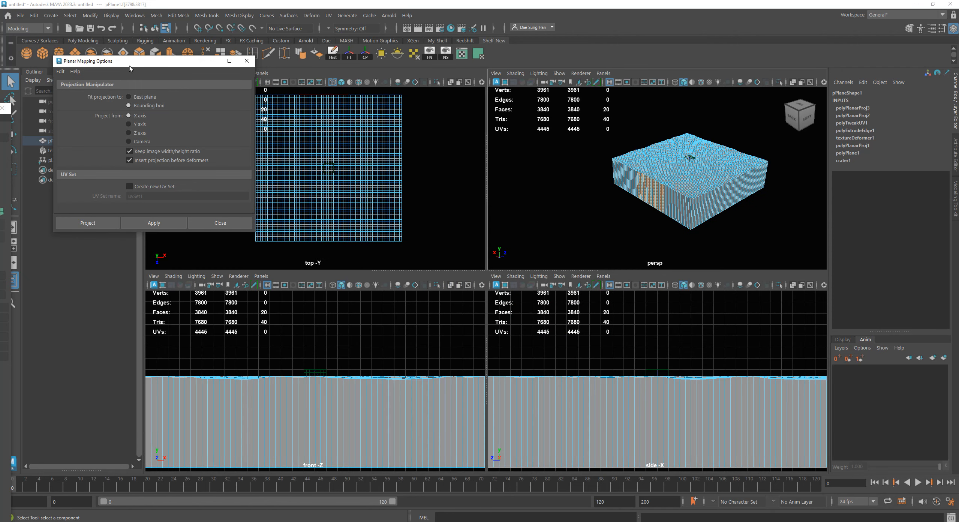
left_click_drag(127, 66, 80, 100)
left_click(327, 193, "alt")
key("space")
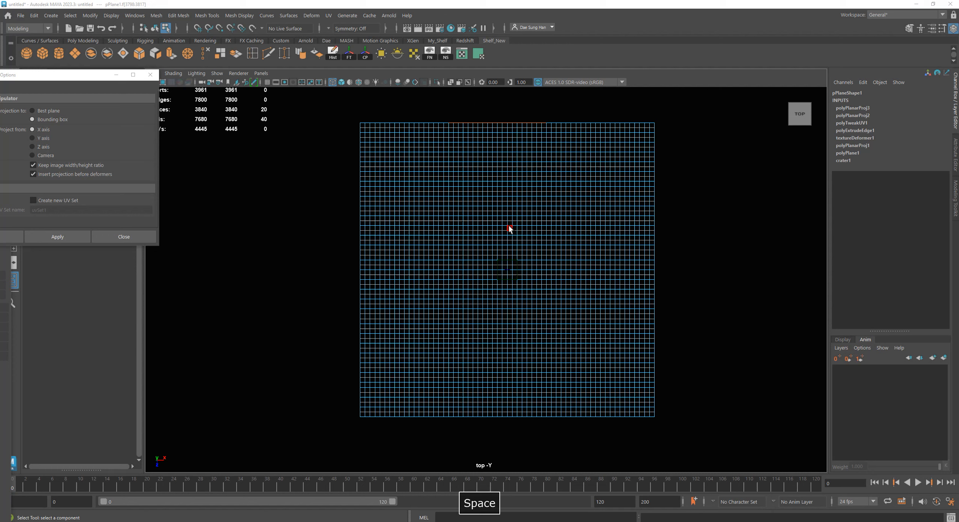
key("space")
key("space")
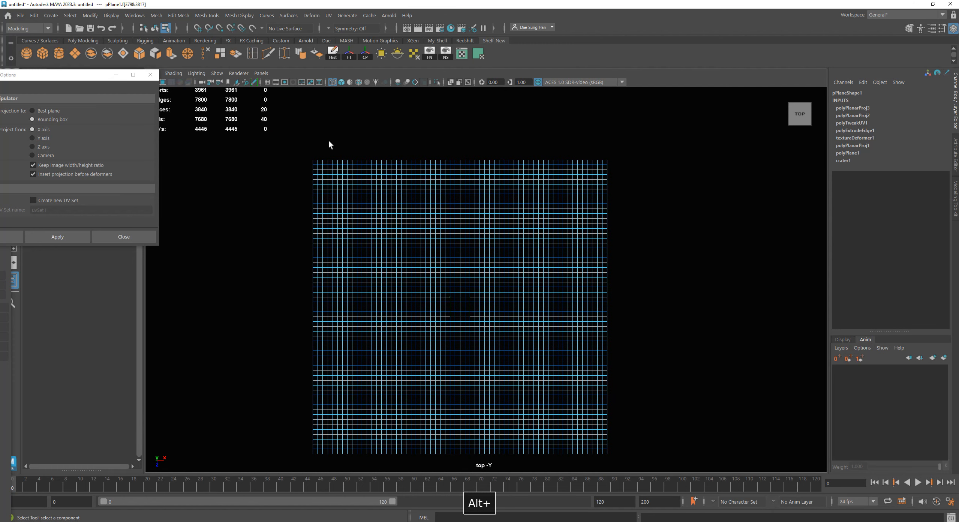
- Select the back wall's faces in the top view, remove the adjoining top faces from the selection, and return to the perspective view
left_click_drag(256, 121, 675, 161)
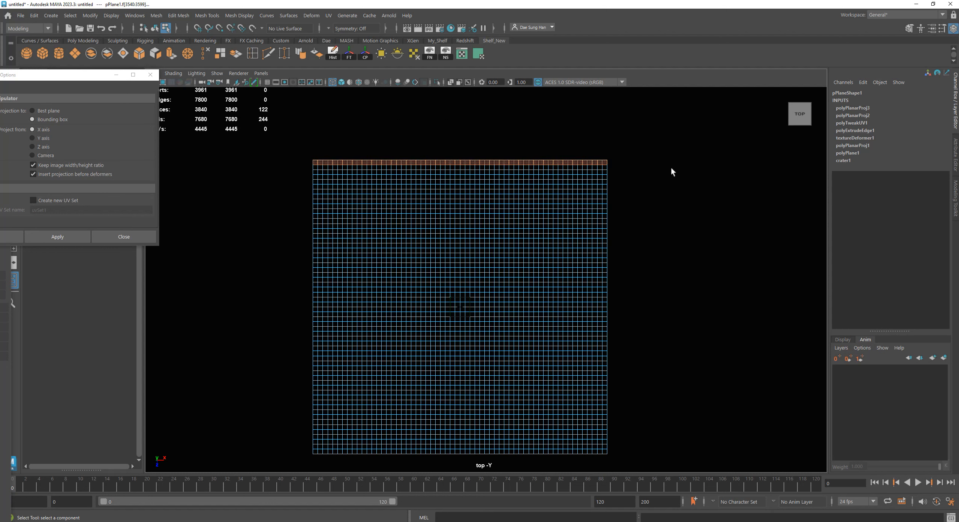
left_click_drag(706, 284, 249, 163, "ctrl")
left_click_drag(250, 161, 251, 161)
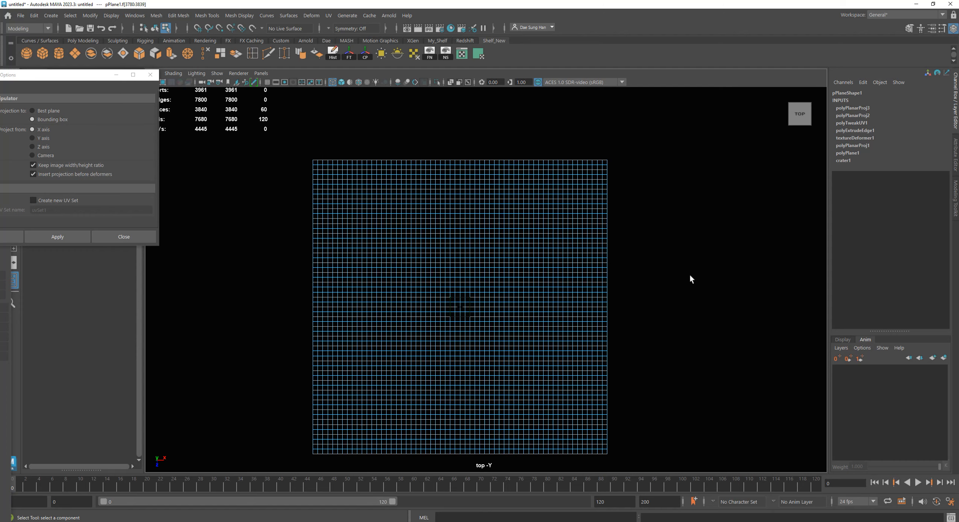
key("space")
key("space")
left_click_drag(603, 209, 513, 312, "alt")
key("w")
left_click_drag(521, 364, 501, 344, "alt")
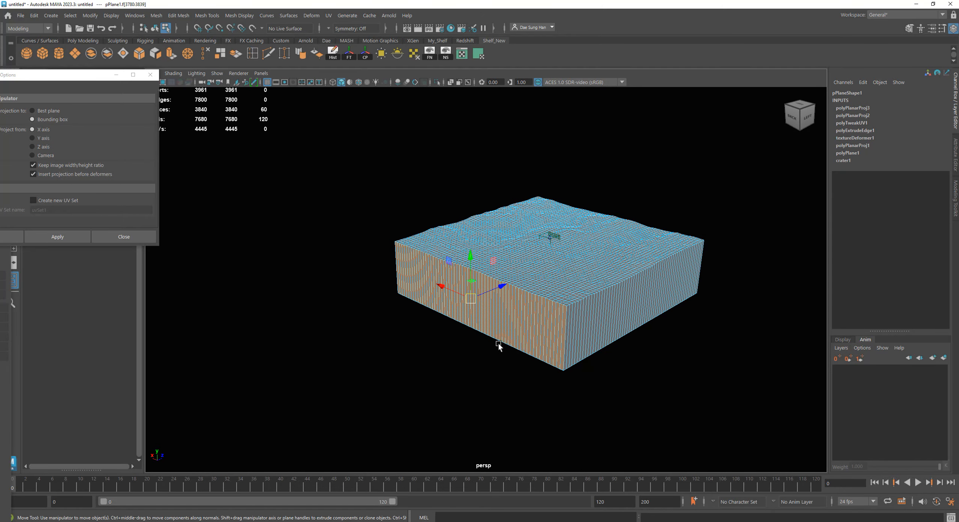
- Apply a Z-axis planar projection to the back wall's faces, fitted to the bounding box with the image width/height ratio kept
left_click(328, 15)
left_click(150, 75)
left_click(150, 75)
left_click(328, 15)
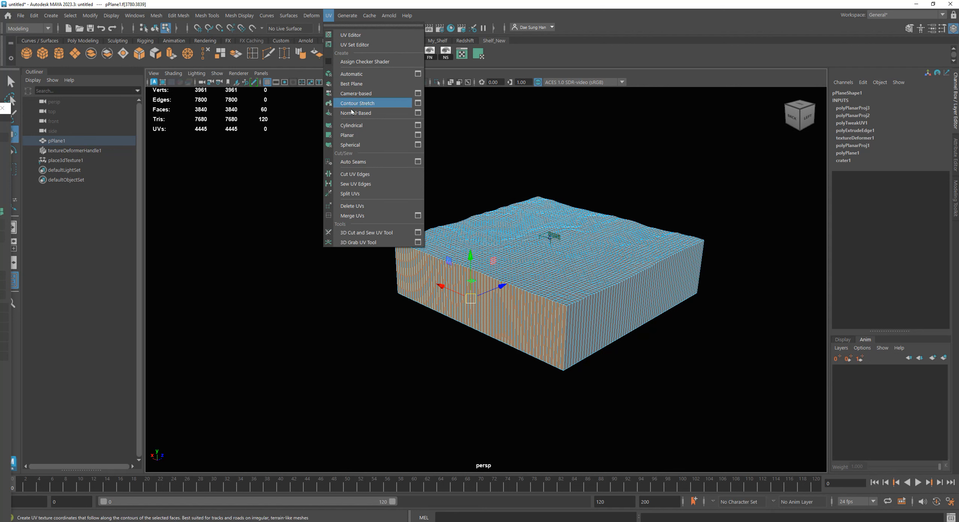
left_click(417, 136)
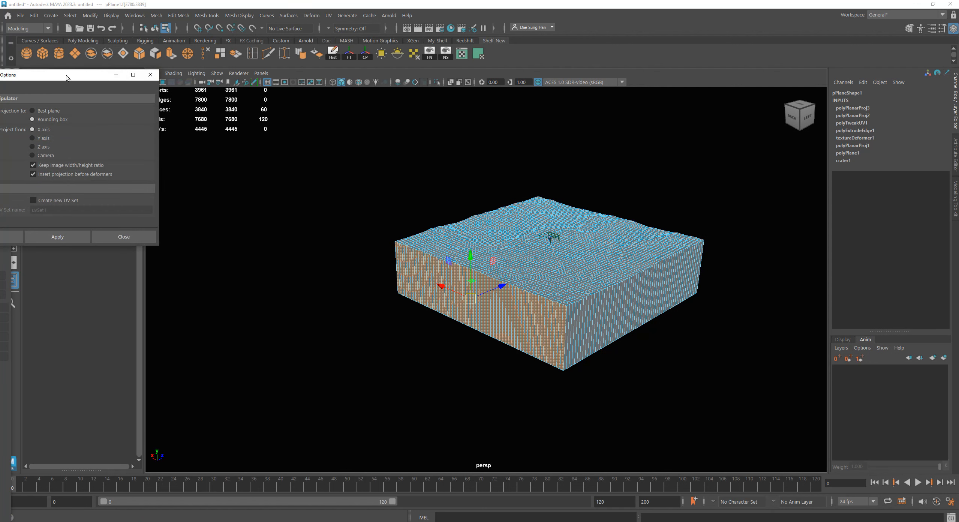
left_click_drag(163, 48, 146, 53)
left_click_drag(475, 236, 473, 234, "alt")
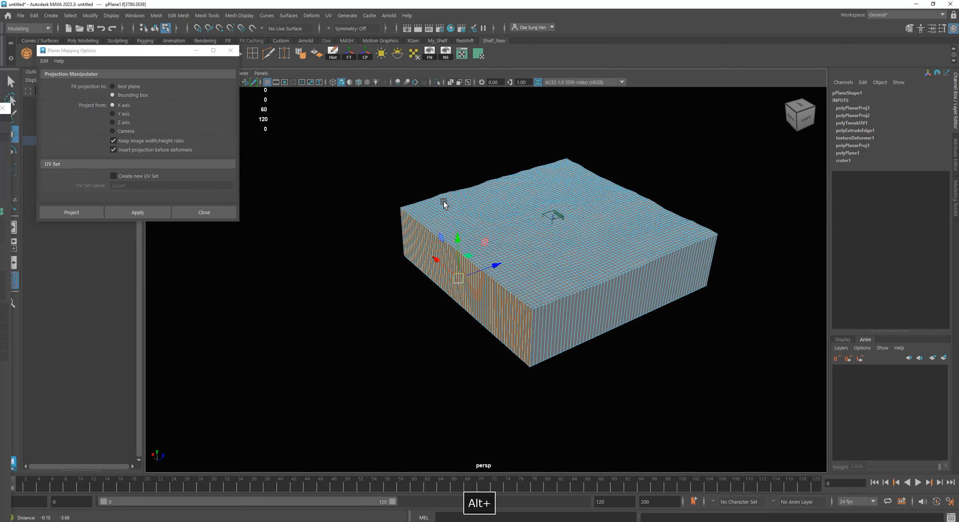
left_click_drag(513, 289, 484, 264, "alt")
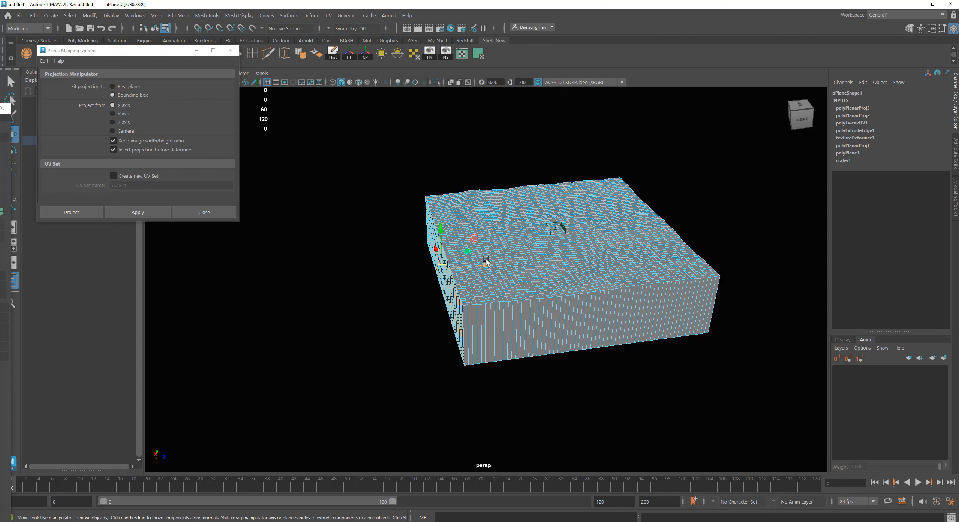
left_click(111, 121)
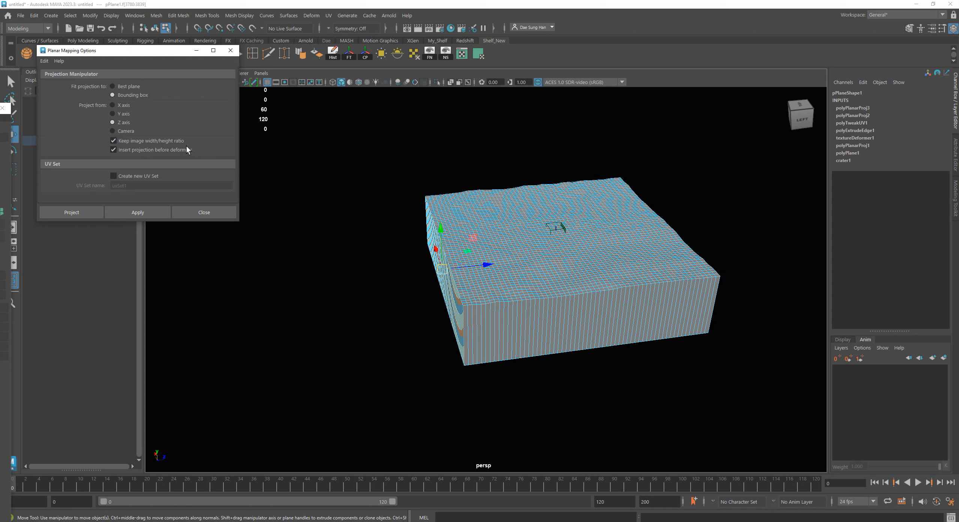
left_click(139, 210)
left_click_drag(450, 262, 410, 253, "alt")
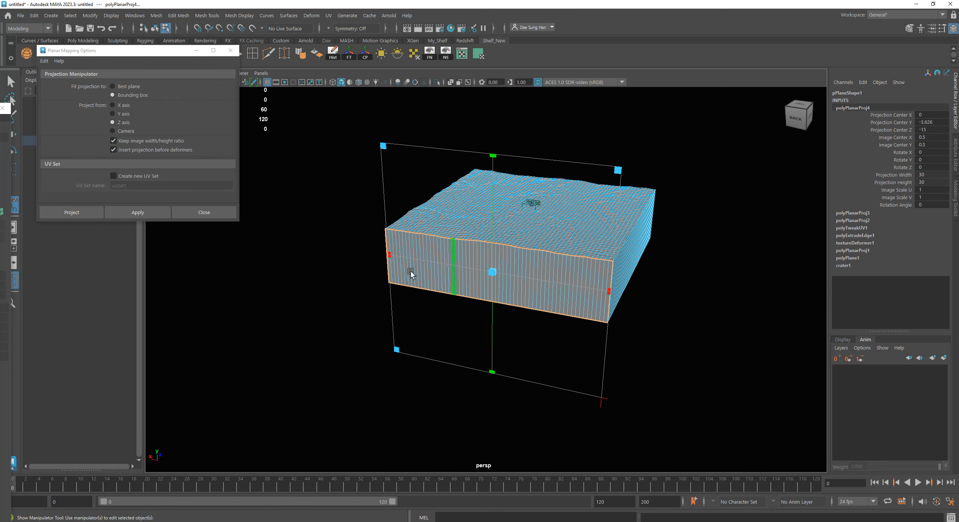
- Bring back the UV Editor, move the back wall's UV strip above the other wall strips to about U 2.33, V 1.42, and clear the selection
left_click_drag(0, 108, 404, 6)
right_click_drag(251, 254, 320, 247, "alt")
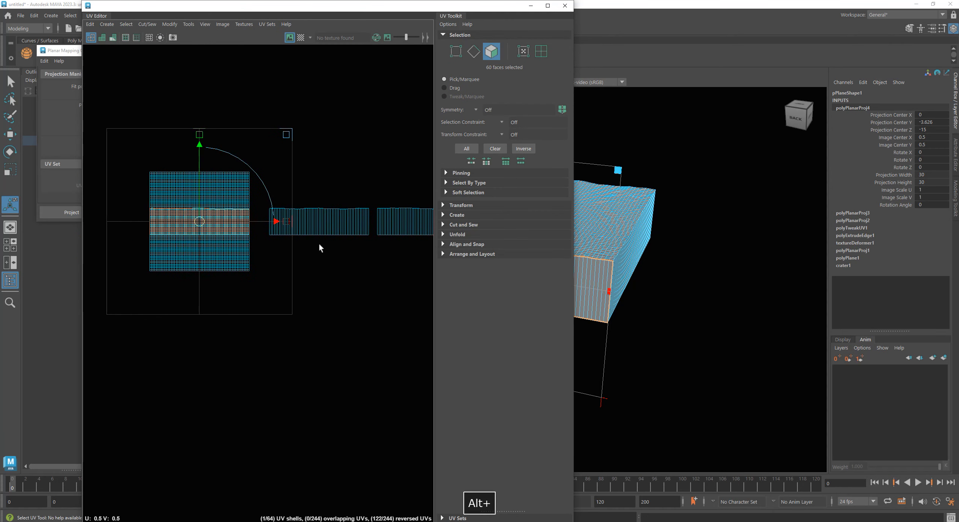
right_click_drag(207, 259, 287, 240, "alt")
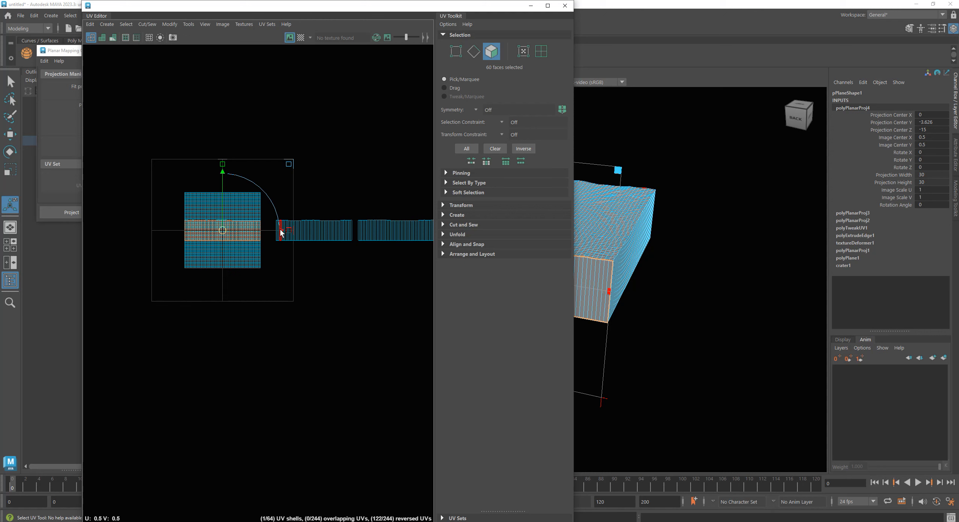
left_click_drag(221, 230, 359, 163)
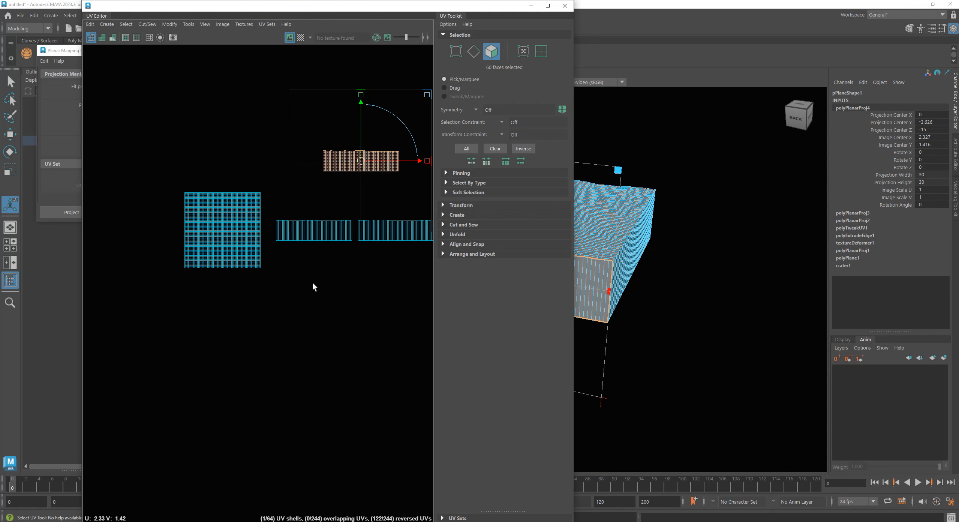
left_click(332, 327)
middle_click_drag(332, 327, 263, 310, "alt")
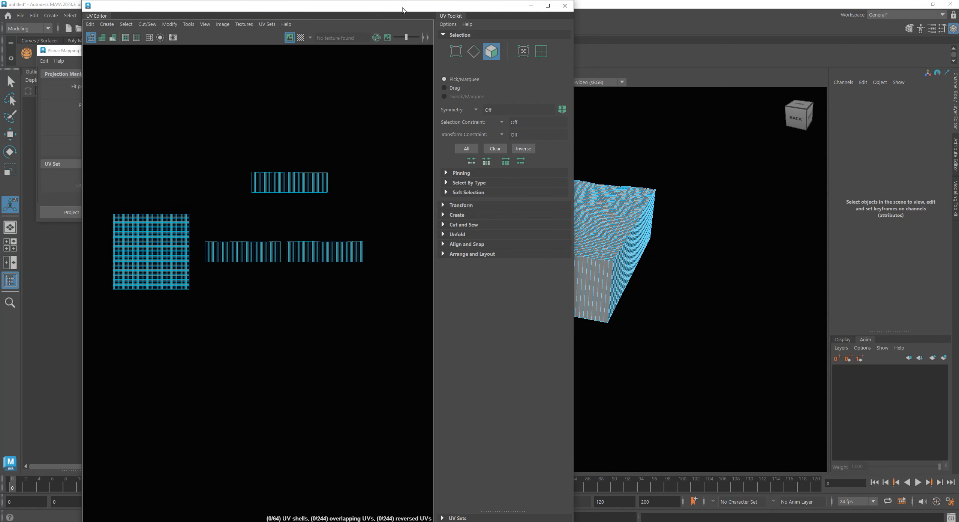
- Select a patch of the right wall's faces and examine where their UVs lie in the UV Editor
left_click_drag(448, 6, 304, 136)
left_click_drag(546, 240, 550, 264, "alt")
middle_click_drag(539, 246, 566, 269, "alt")
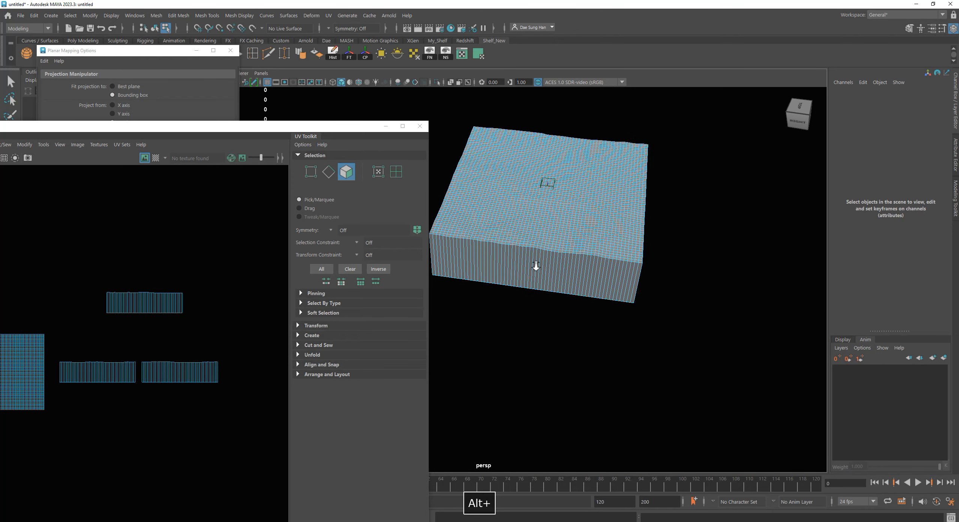
right_click_drag(526, 262, 571, 278, "alt")
left_click_drag(568, 326, 512, 282)
middle_click_drag(142, 335, 160, 298, "alt")
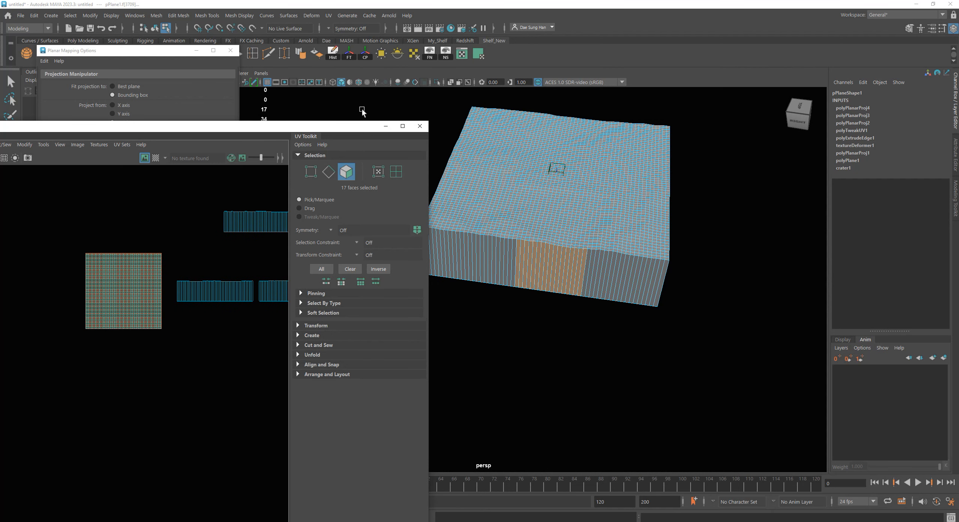
- Close the UV Editor, select the right wall's faces in the maximized top view, and remove the adjoining top faces from the selection
left_click(420, 126)
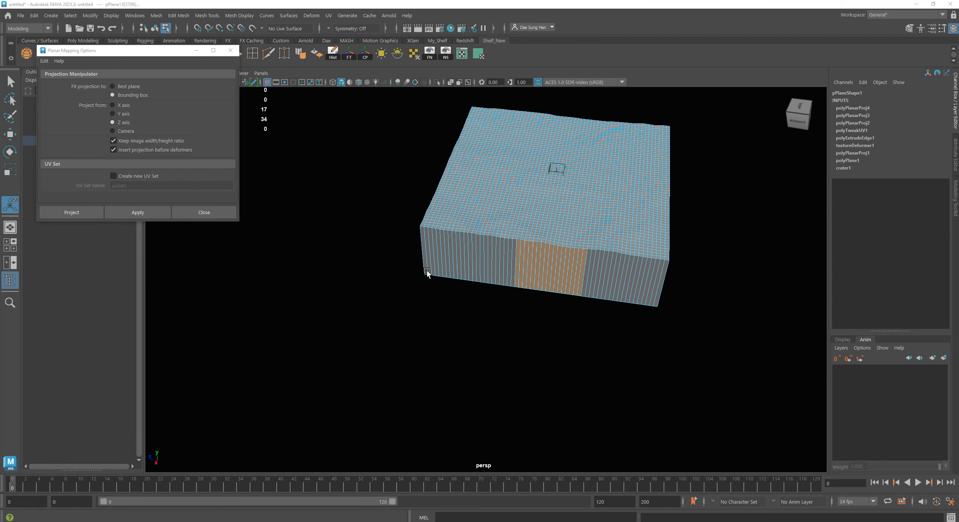
key("space")
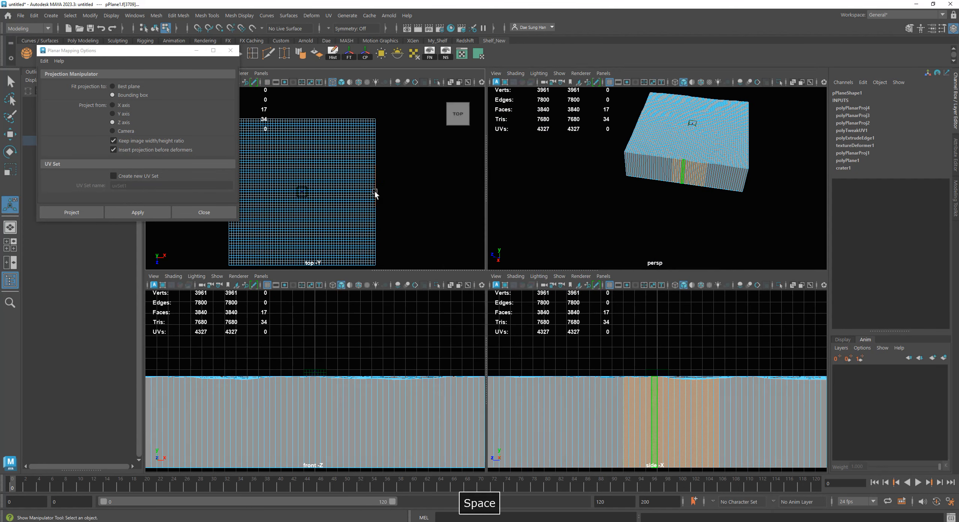
key("space")
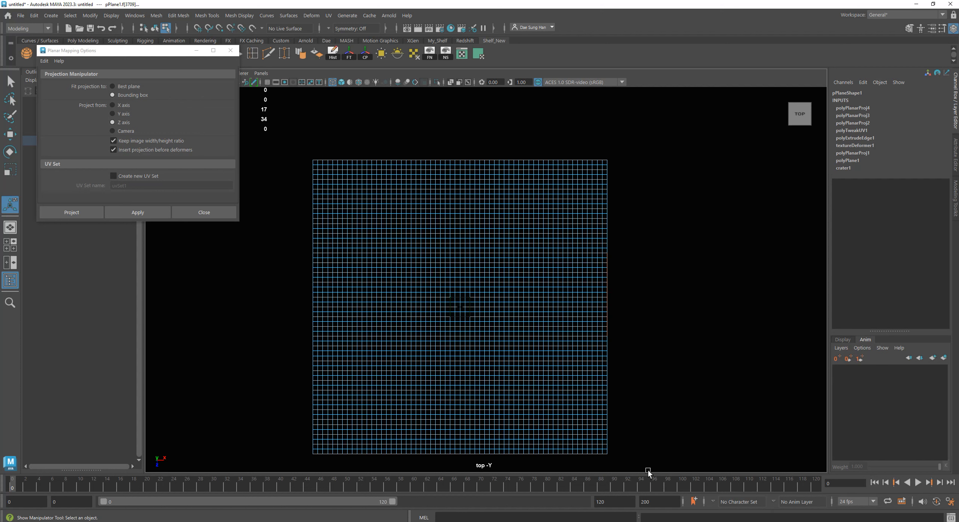
left_click_drag(645, 462, 604, 114)
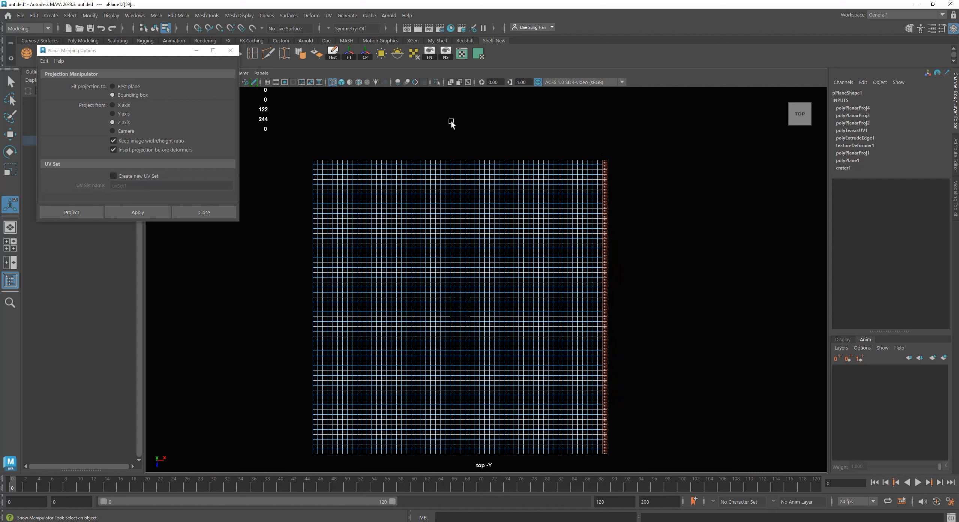
left_click_drag(456, 115, 602, 513, "ctrl")
- Return to the perspective view and apply an X-axis planar projection to the right wall's faces, fitted to the bounding box
key("space")
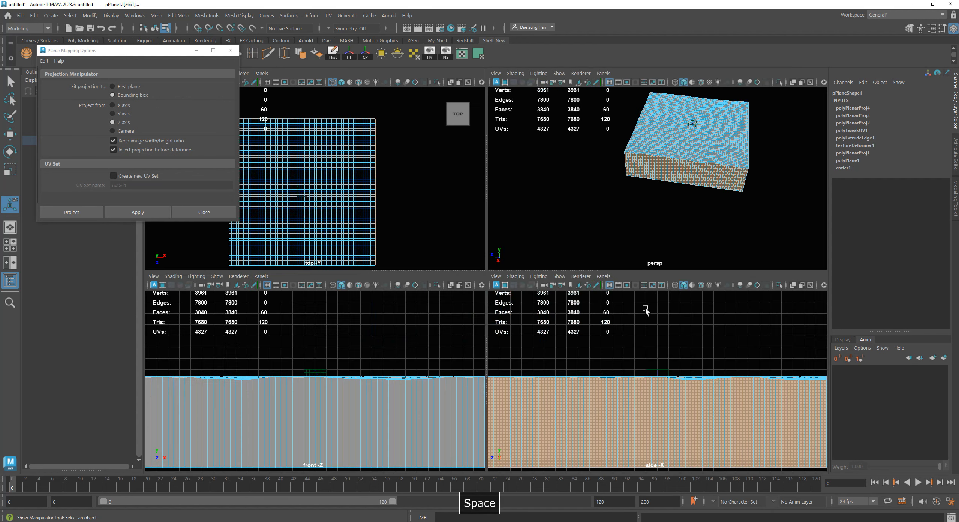
key("space")
left_click_drag(665, 186, 512, 308, "alt")
key("w")
left_click_drag(631, 359, 433, 321, "alt")
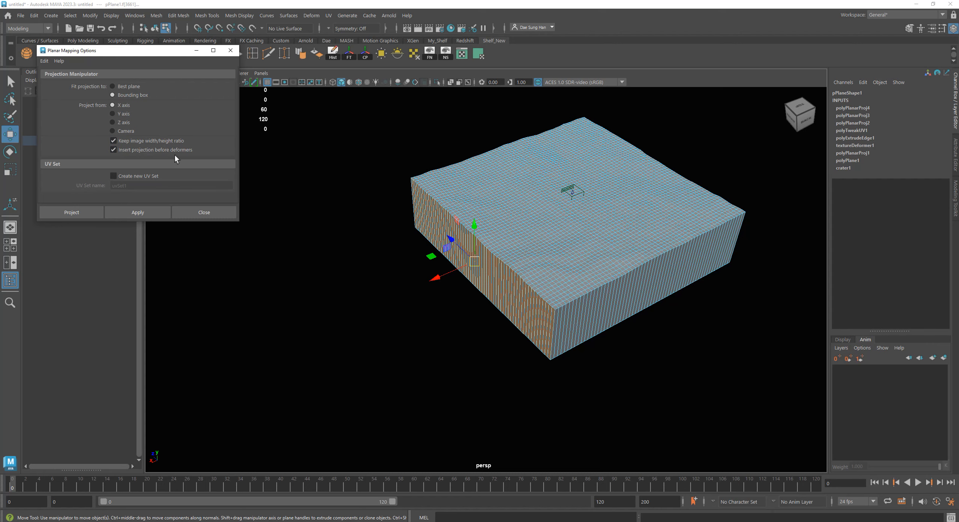
left_click(128, 214)
left_click_drag(522, 303, 581, 285, "alt")
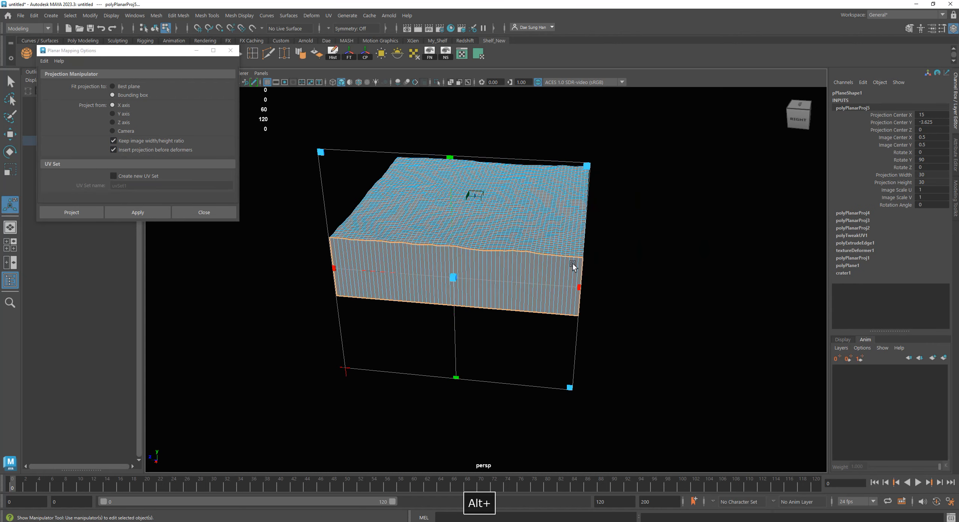
- Reopen the UV Editor, move the right wall's UV strip off the top surface to about U 1.15, V 1.66, and clear the selection
left_click(462, 53)
left_click_drag(259, 132, 471, 104)
middle_click_drag(470, 322, 375, 417, "alt")
left_click_drag(293, 379, 325, 289)
left_click(431, 434)
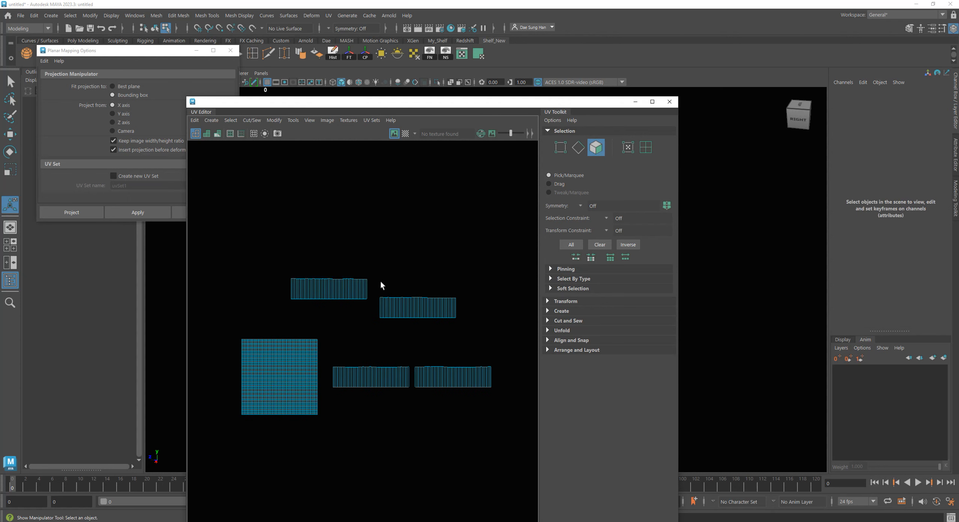
- Shrink the UV Editor to fit beside the block and select the right wall's UV strip to check its faces in the perspective view
left_click(386, 304)
left_click_drag(370, 106, 311, 124)
left_click_drag(620, 113, 487, 199)
left_click_drag(394, 207, 226, 58)
left_click_drag(486, 209, 625, 285, "alt")
left_click_drag(61, 186, 137, 219)
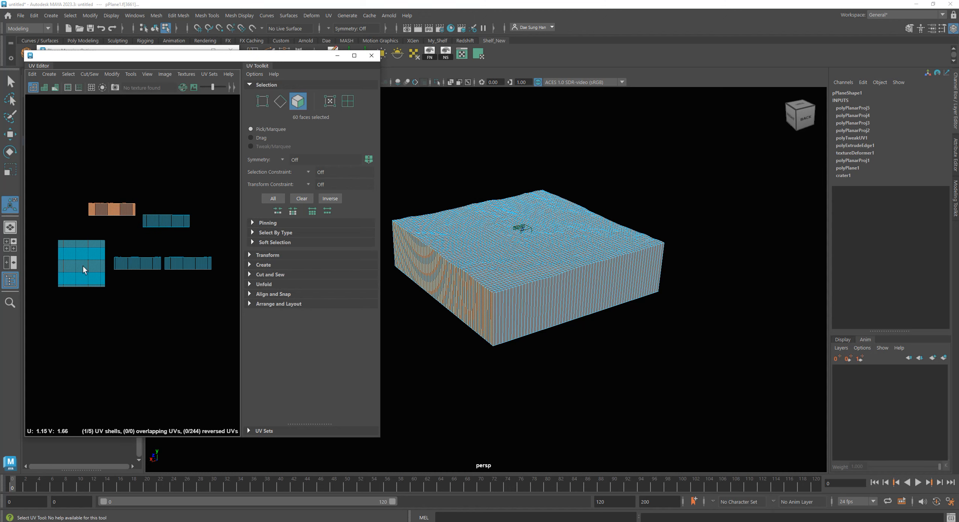
- Select the two UV strips beside the top surface's shell in turn and check which walls they cover in the perspective view
left_click_drag(109, 251, 162, 288)
left_click_drag(597, 333, 708, 332, "alt")
left_click_drag(454, 294, 585, 377, "alt")
middle_click_drag(521, 317, 647, 286, "alt")
left_click_drag(226, 281, 161, 238)
mouse_move(515, 306)
left_mouse_down("alt")
mouse_move(555, 297)
mouse_move(475, 308)
mouse_move(505, 314)
mouse_move(505, 306)
mouse_move(501, 313)
left_mouse_up("alt")
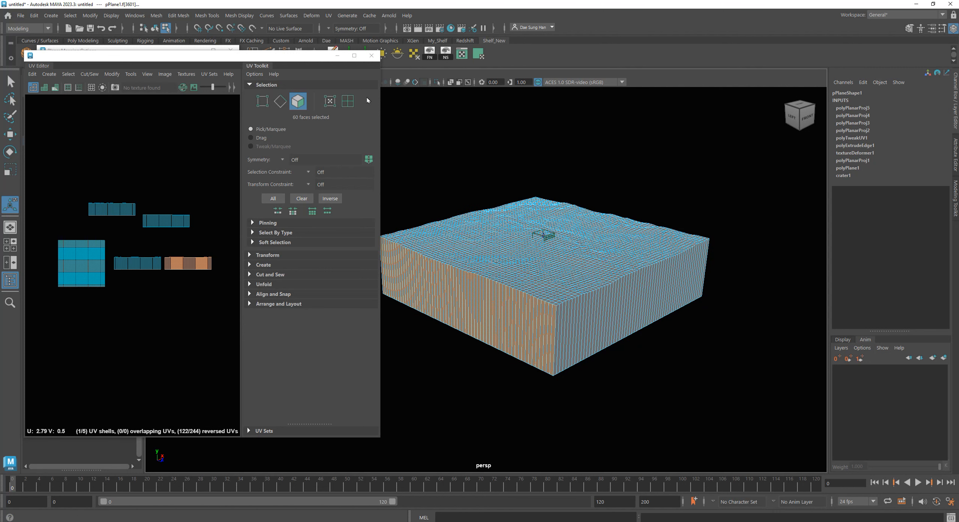
- Widen the UV Editor, turn on the checker map, and move the editor away from the block
left_click_drag(380, 92, 555, 91)
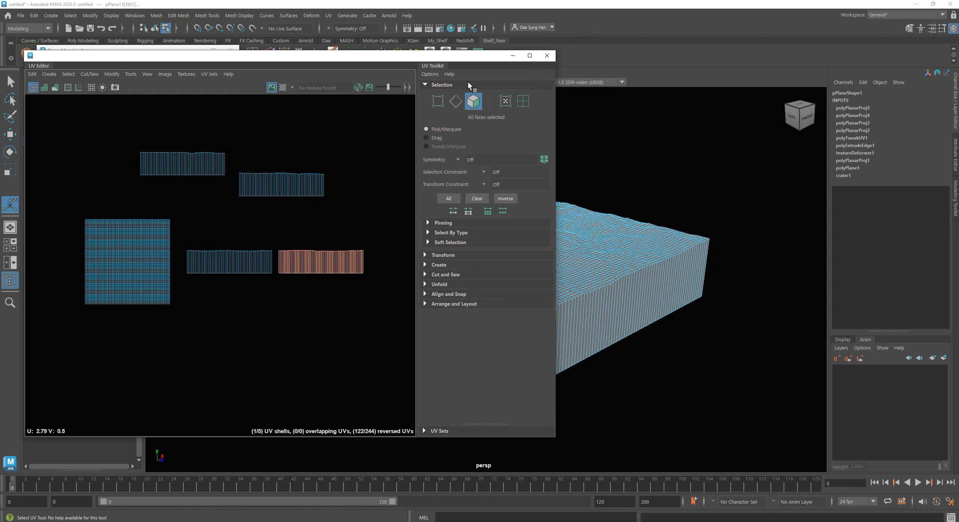
left_click(283, 87)
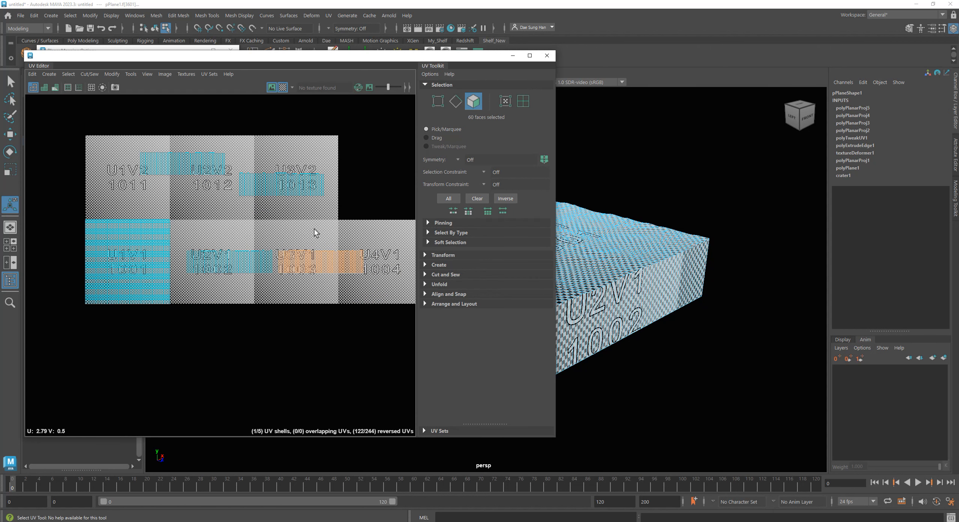
left_click_drag(310, 59, 0, 262)
- Examine the checker pattern and tile labels on each side wall of the block for stretching and mirroring
left_click_drag(636, 259, 656, 262, "alt")
right_click_drag(629, 277, 665, 294, "alt")
left_click_drag(509, 288, 560, 306, "alt")
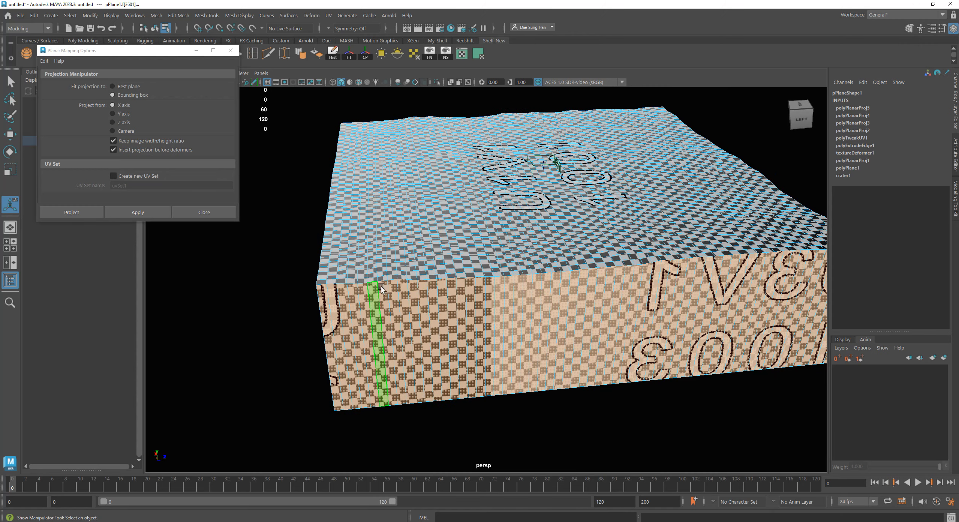
left_click_drag(398, 311, 629, 293, "alt")
right_click_drag(629, 294, 493, 327, "alt")
mouse_move(493, 326)
left_mouse_down("alt")
mouse_move(481, 316)
mouse_move(494, 336)
left_mouse_up("alt")
right_click_drag(494, 336, 644, 362, "alt")
middle_click_drag(521, 330, 579, 294, "alt")
left_click_drag(580, 294, 590, 300, "alt")
left_click_drag(463, 293, 587, 312, "alt")
key("t")
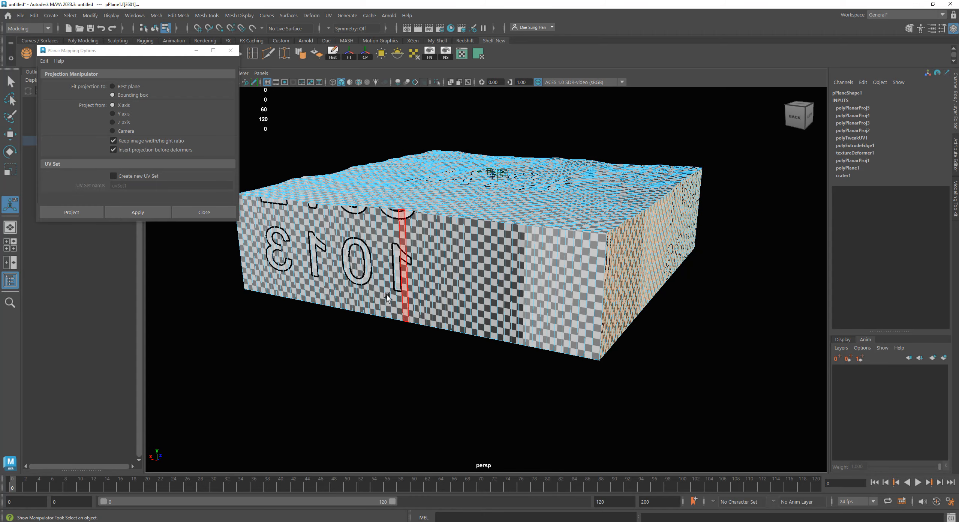
left_click_drag(557, 335, 389, 334, "alt")
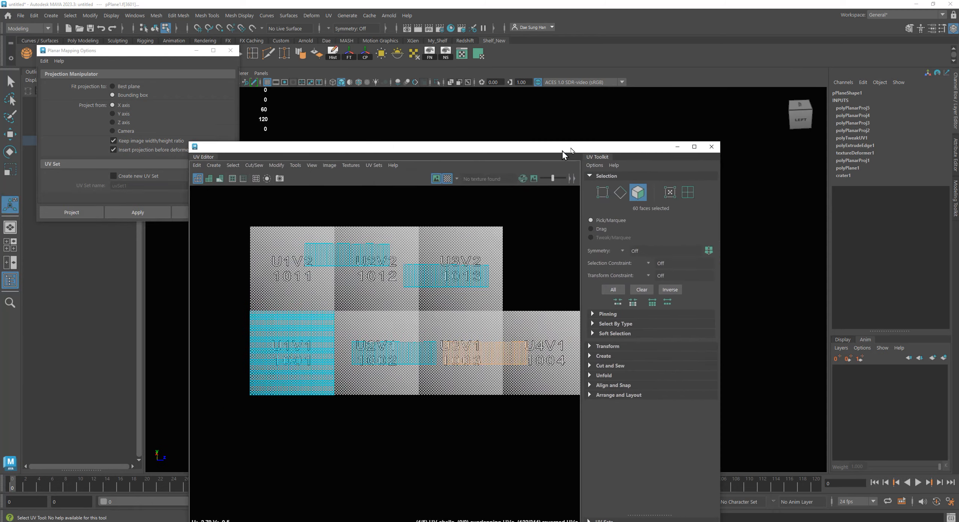
- Bring the UV Editor back over the view and examine how the wall strips sit on the labelled checker tiles
left_click_drag(562, 151, 436, 76)
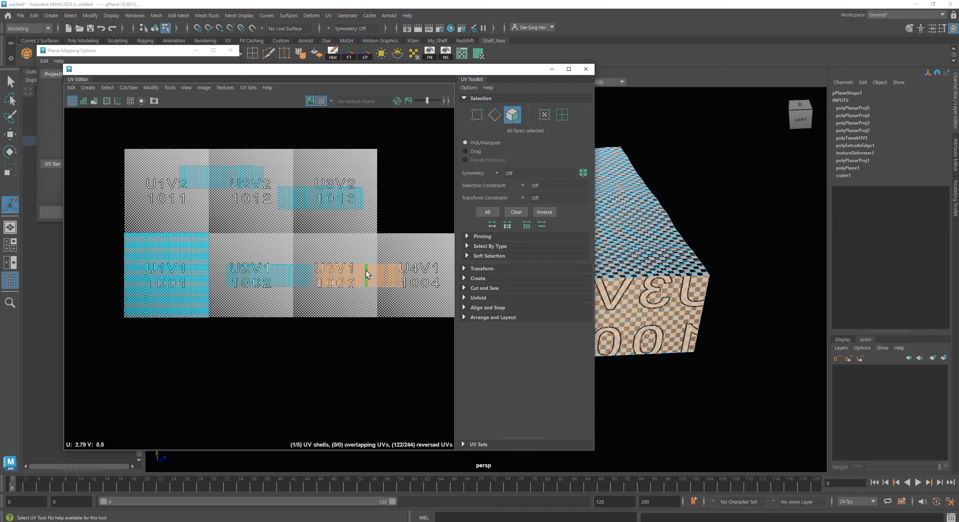
middle_click_drag(247, 255, 281, 276, "alt")
right_click_drag(281, 276, 382, 277, "alt")
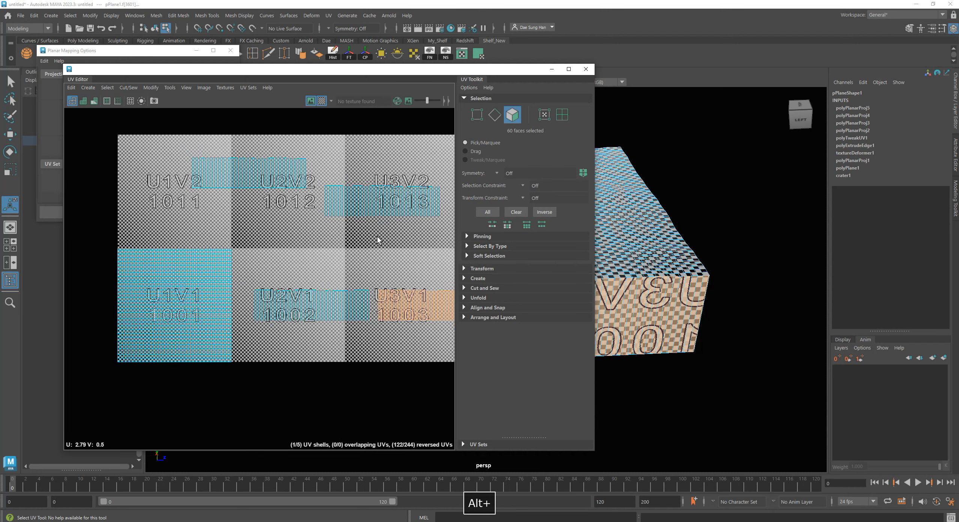
middle_click_drag(393, 253, 361, 271, "alt")
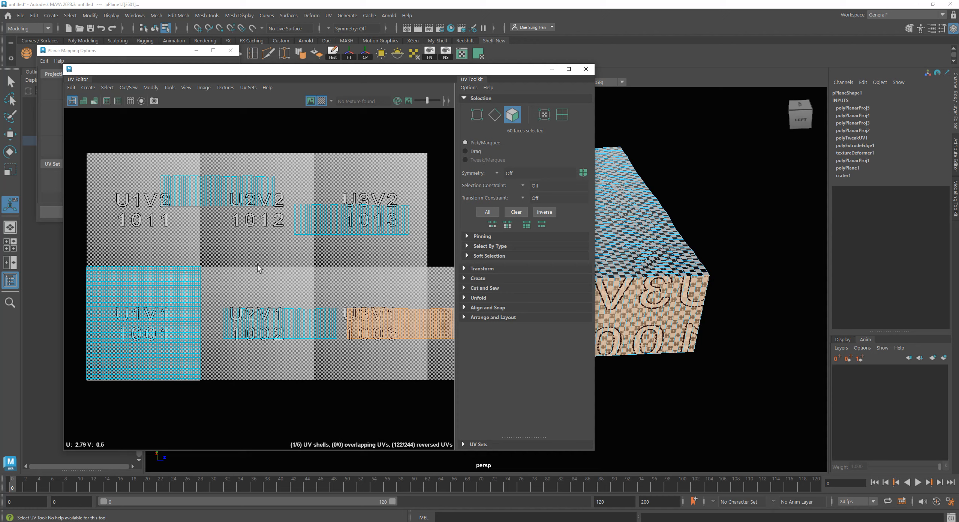
middle_click_drag(254, 264, 279, 220, "alt")
right_click_drag(245, 214, 331, 240, "alt")
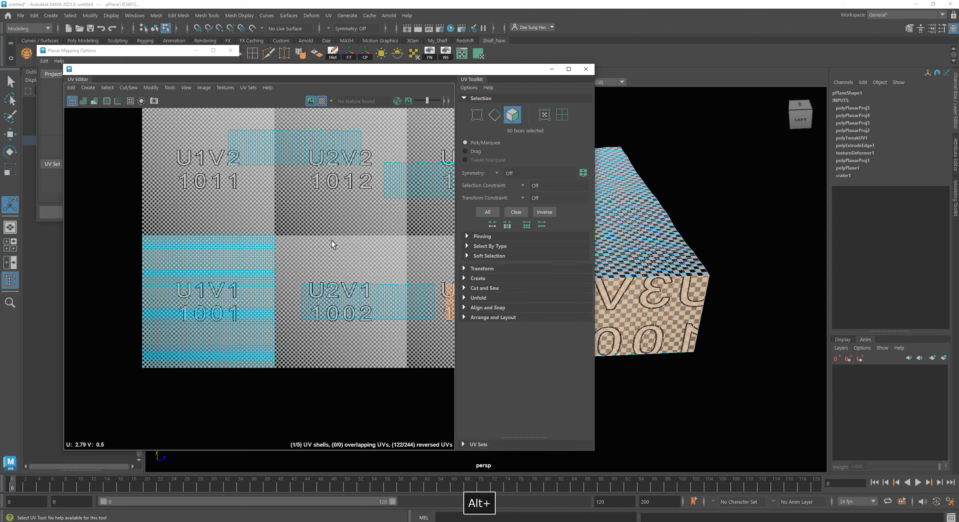
middle_click_drag(331, 240, 369, 279, "alt")
middle_click_drag(309, 274, 199, 195, "alt")
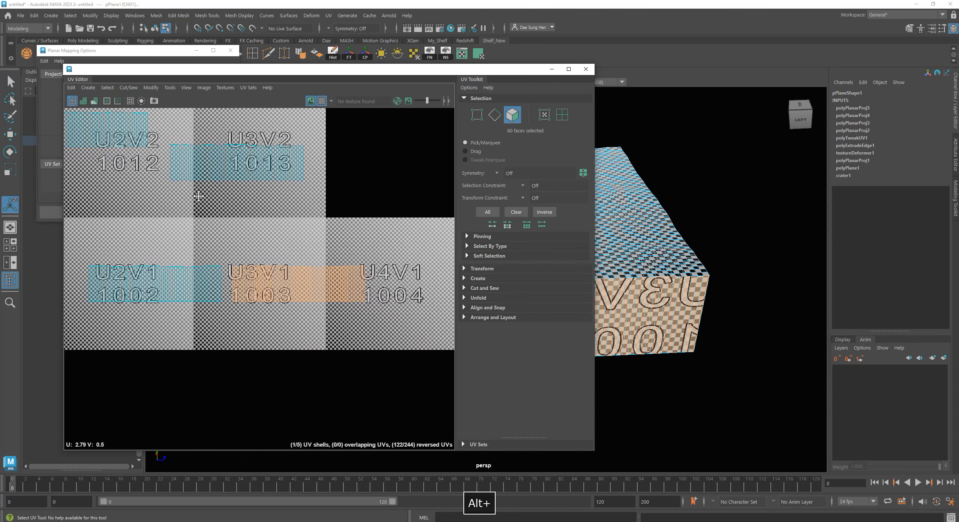
middle_click_drag(229, 242, 254, 333, "alt")
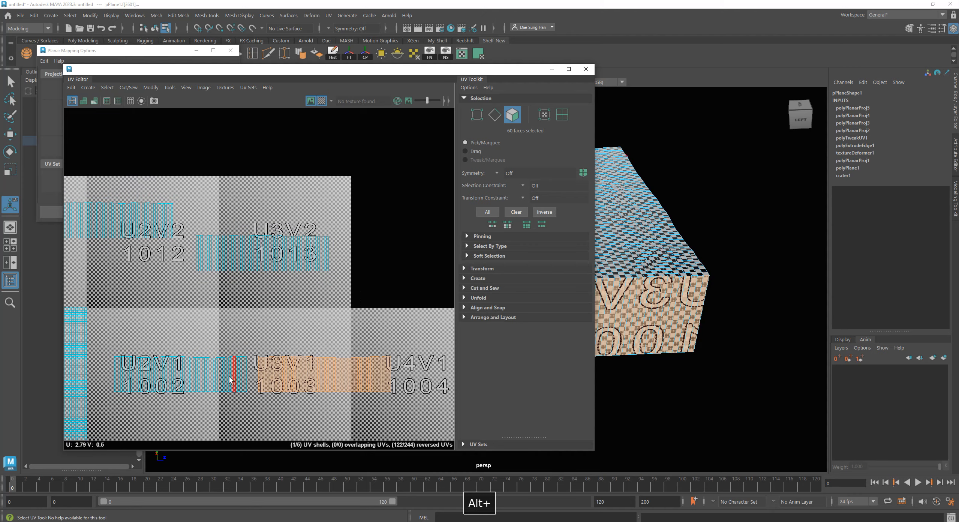
middle_click_drag(199, 291, 291, 263, "alt")
right_click_drag(277, 249, 256, 246, "alt")
middle_click_drag(282, 245, 268, 243, "alt")
- Move the UV Editor to the top of the screen, turn on shaded UV display, and inspect the strips' shading colours
left_click_drag(415, 64, 394, 1)
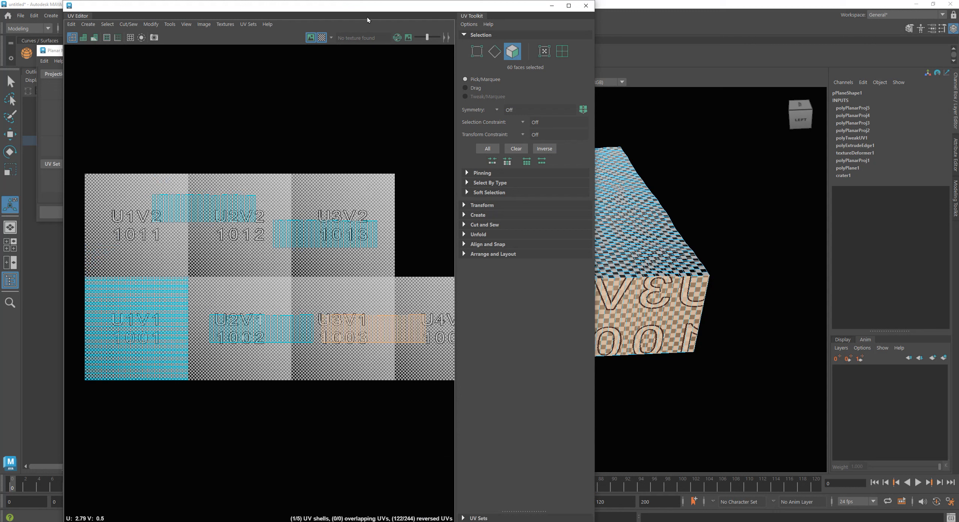
left_click(84, 40)
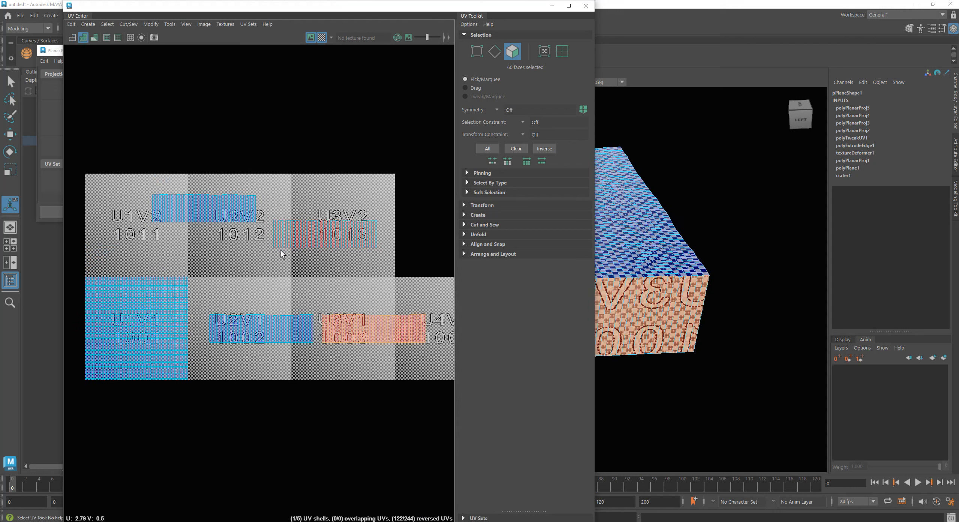
middle_click_drag(167, 303, 276, 254, "alt")
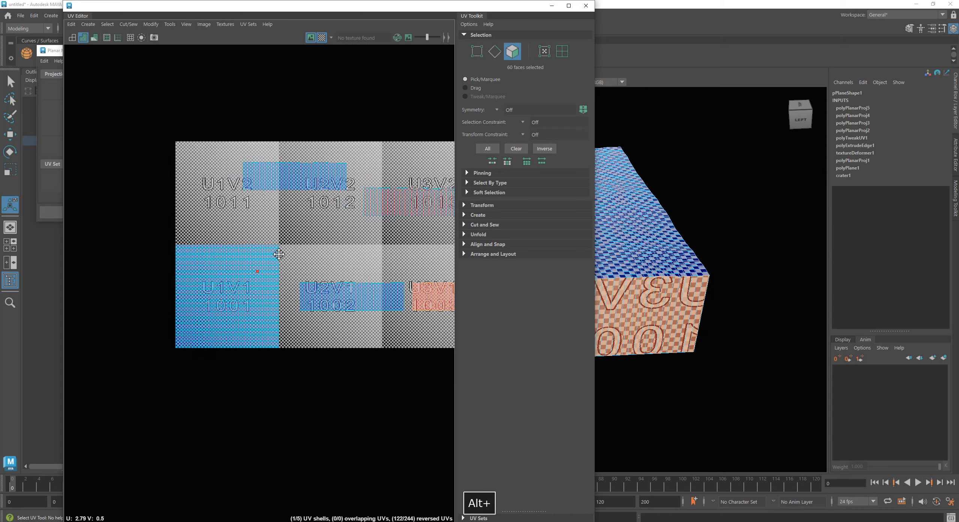
right_click_drag(276, 255, 386, 306, "alt")
middle_click_drag(385, 306, 171, 280, "alt")
middle_click_drag(306, 274, 87, 271, "alt")
middle_click_drag(160, 216, 191, 251, "alt")
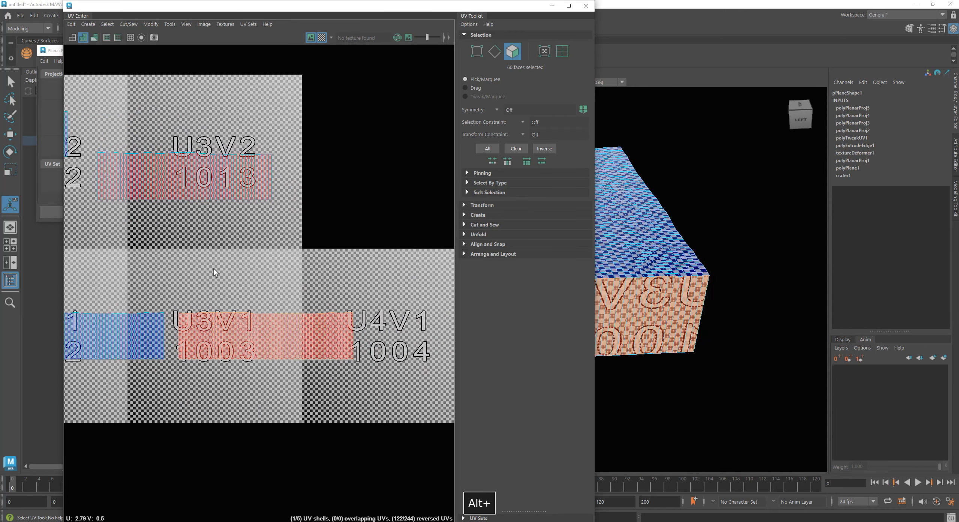
- Clear the selection and select all UVs of the red strip over tiles U2V2 and U3V2
left_click(249, 274)
right_click_drag(213, 183, 218, 235, "alt")
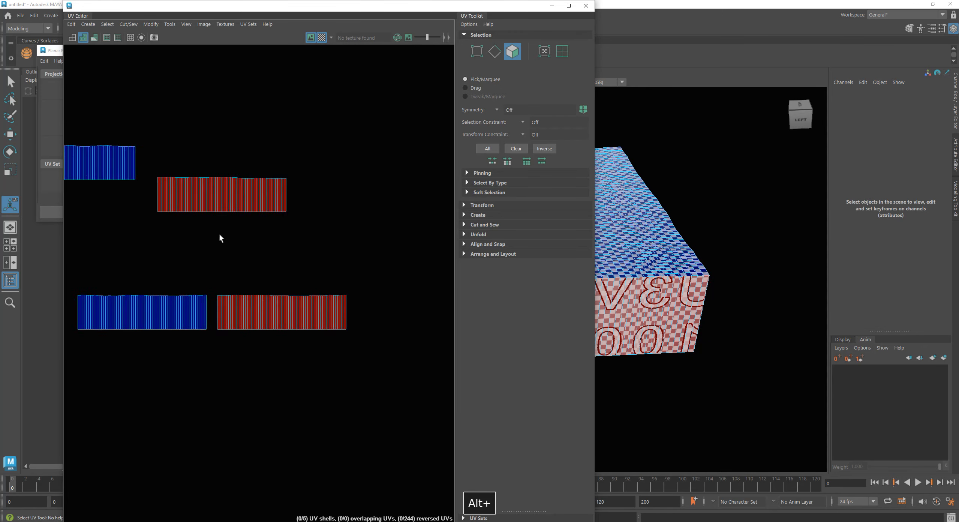
middle_click_drag(218, 236, 266, 241, "alt")
left_click_drag(360, 252, 197, 163)
right_click_drag(281, 193, 279, 220)
left_click_drag(360, 243, 190, 160)
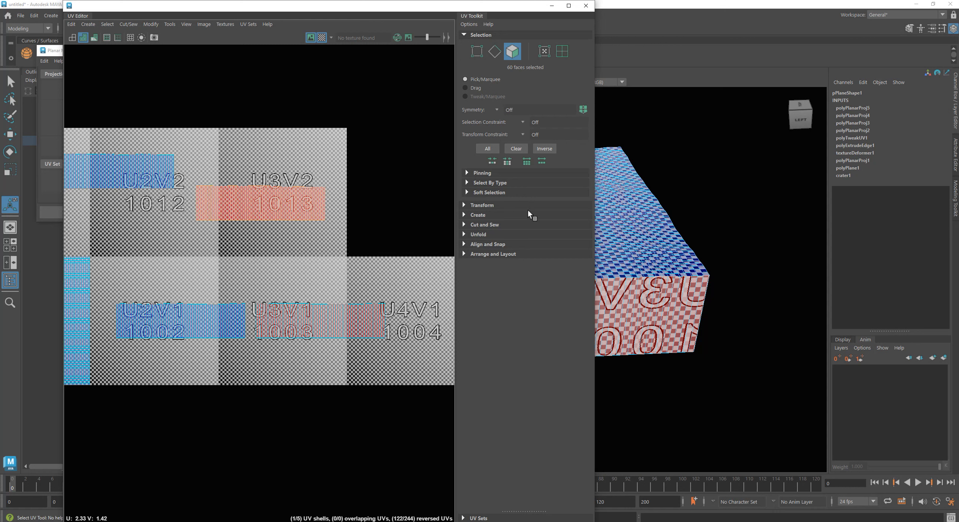
right_click_drag(292, 195, 350, 189)
left_click_drag(346, 237, 190, 153)
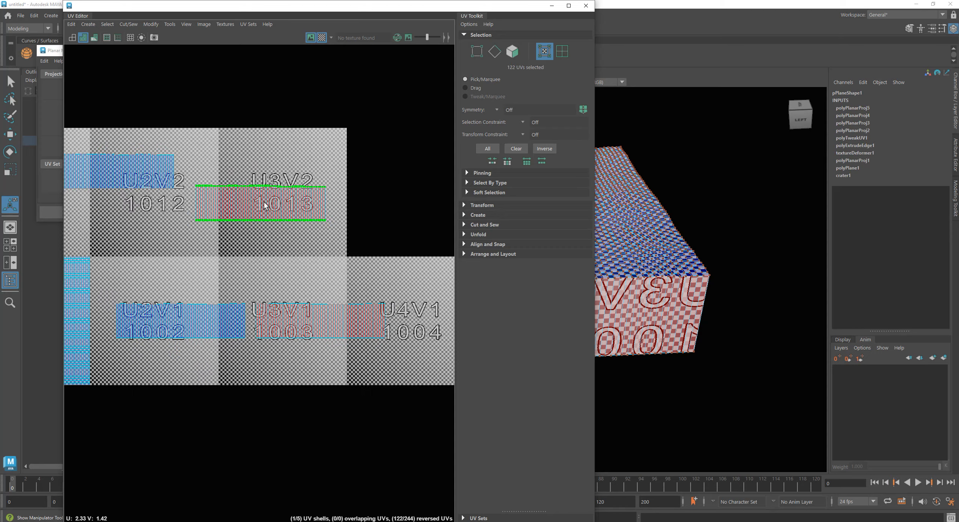
- Bring up the UV transform settings with the Flip option for the selected upper strip
right_click_drag(132, 163, 377, 218, "alt")
middle_click_drag(265, 229, 136, 202, "alt")
right_click_drag(350, 264, 318, 262, "alt")
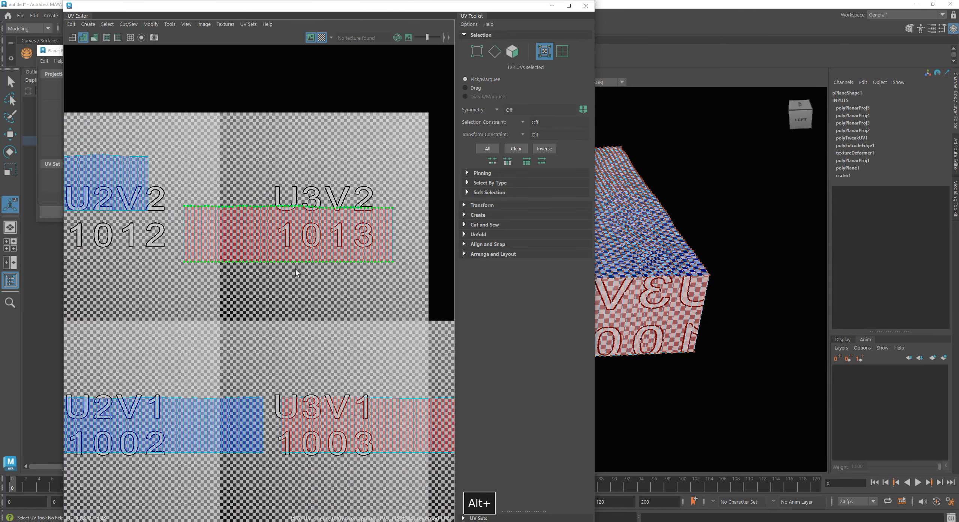
middle_click_drag(350, 268, 273, 182, "alt")
right_click_drag(272, 183, 268, 167, "alt")
middle_click_drag(268, 167, 257, 205, "alt")
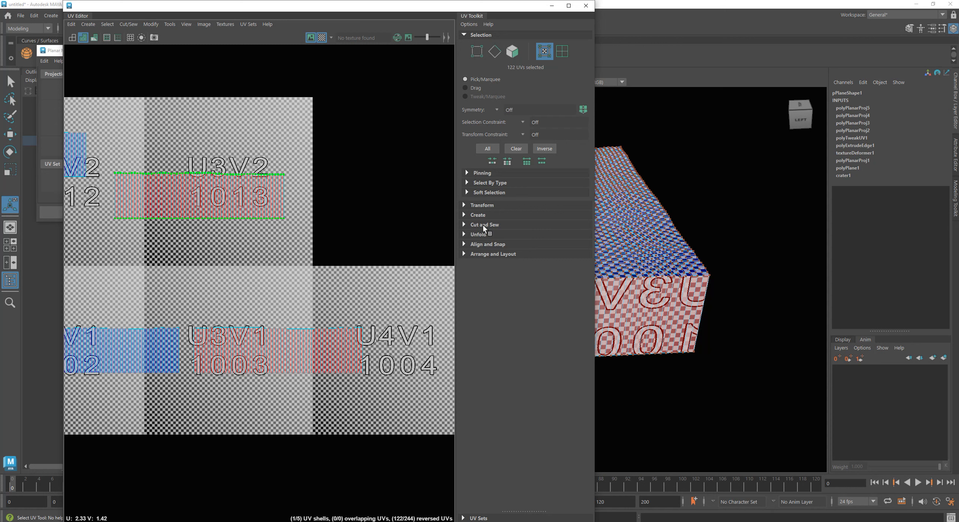
left_click(479, 204)
scroll(520, 264, "down", 2)
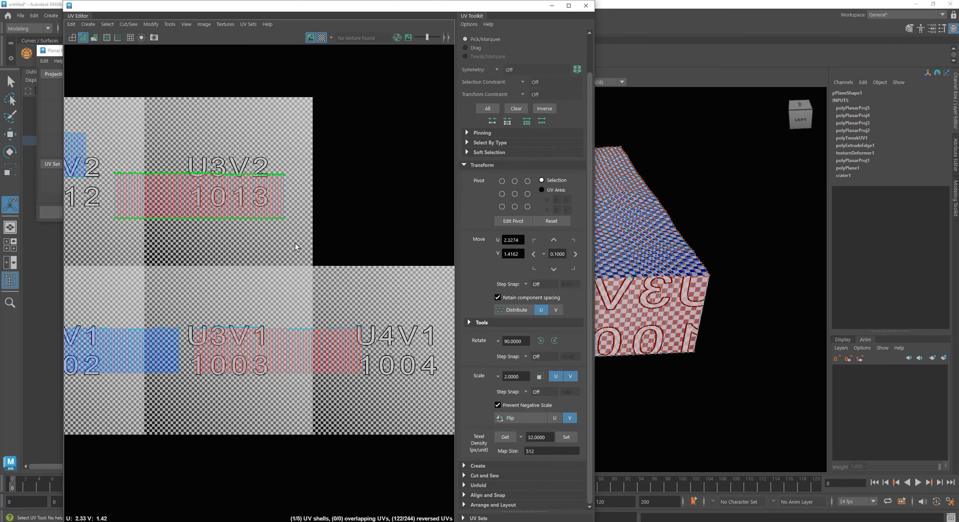
- Try flipping the selected upper strip's UVs along V, and undo the flip
left_click(522, 414)
right_click_drag(199, 179, 460, 231, "alt")
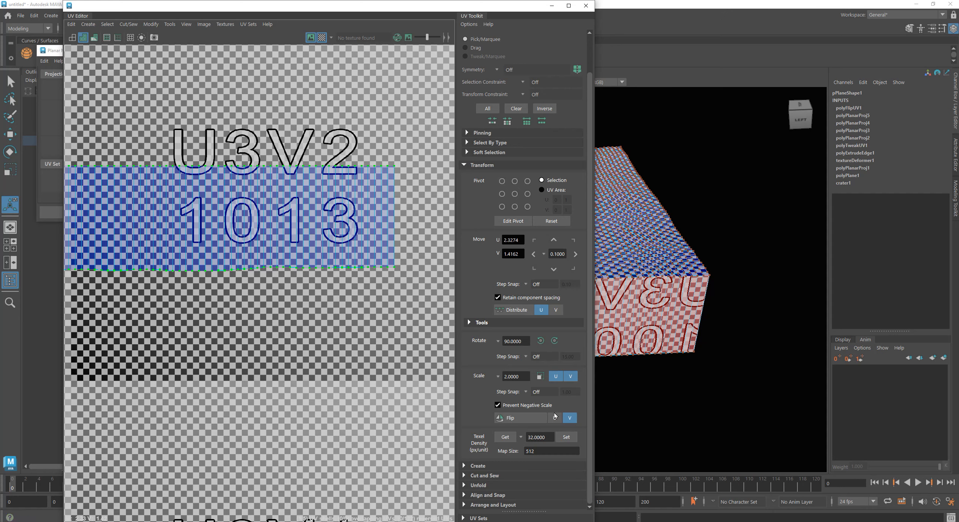
key("ctrl+z")
right_click_drag(391, 320, 188, 299, "alt")
middle_click_drag(312, 297, 292, 243, "alt")
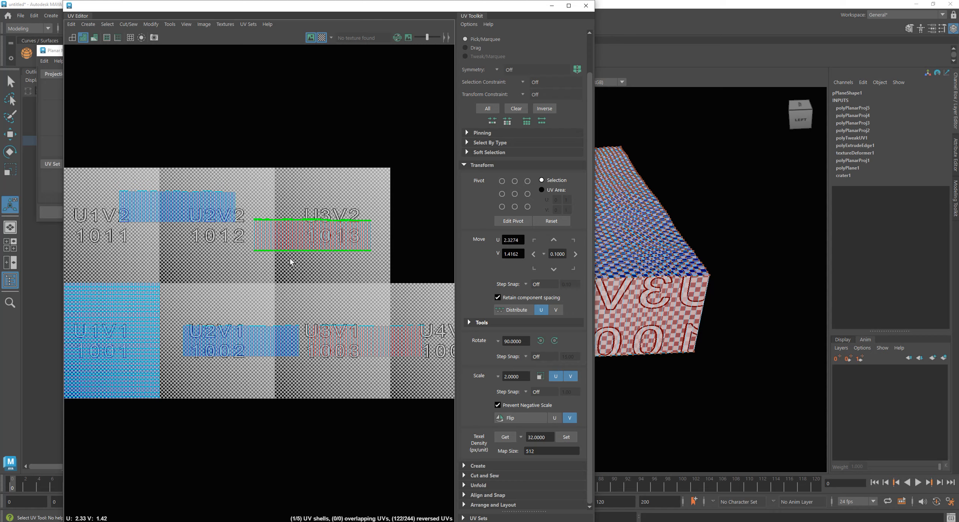
- Set the flip direction to U and flip the UVs of the selected strip over tiles U2V2 and U3V2
right_click_drag(289, 262, 328, 271, "alt")
middle_click_drag(327, 272, 222, 250, "alt")
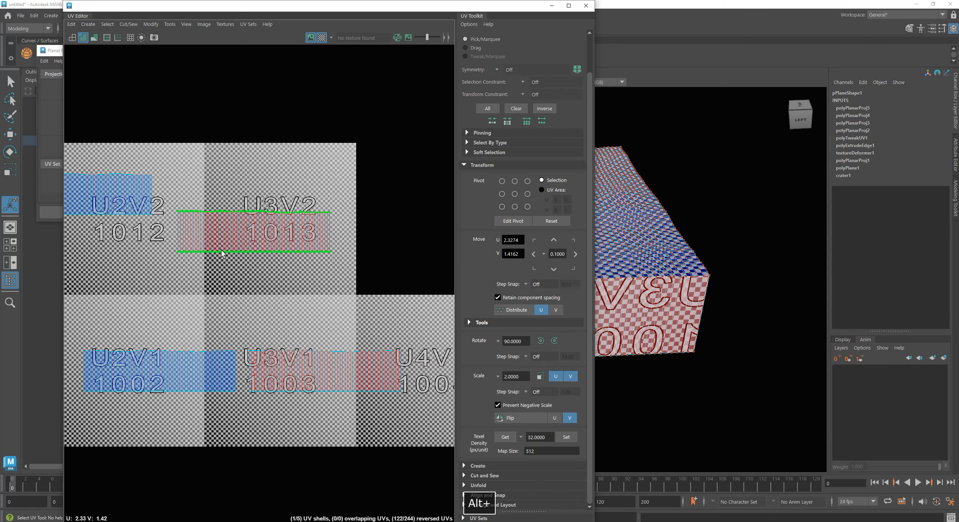
left_click(555, 418)
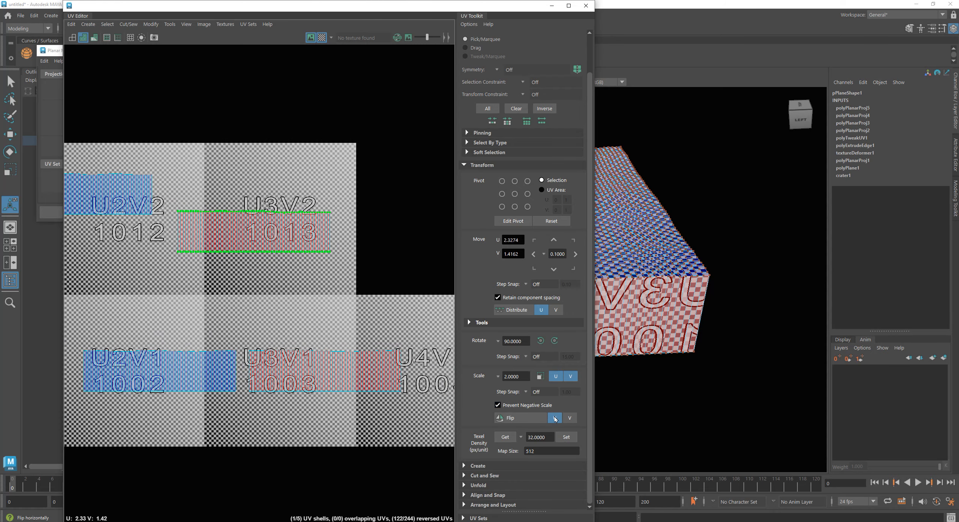
right_click_drag(257, 246, 375, 349, "alt")
left_click(517, 417)
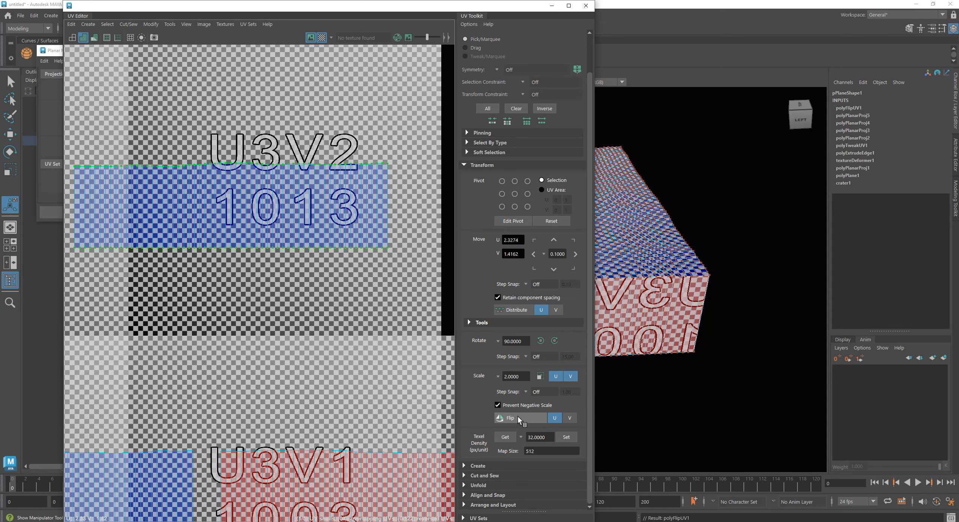
middle_click_drag(252, 278, 260, 293, "alt")
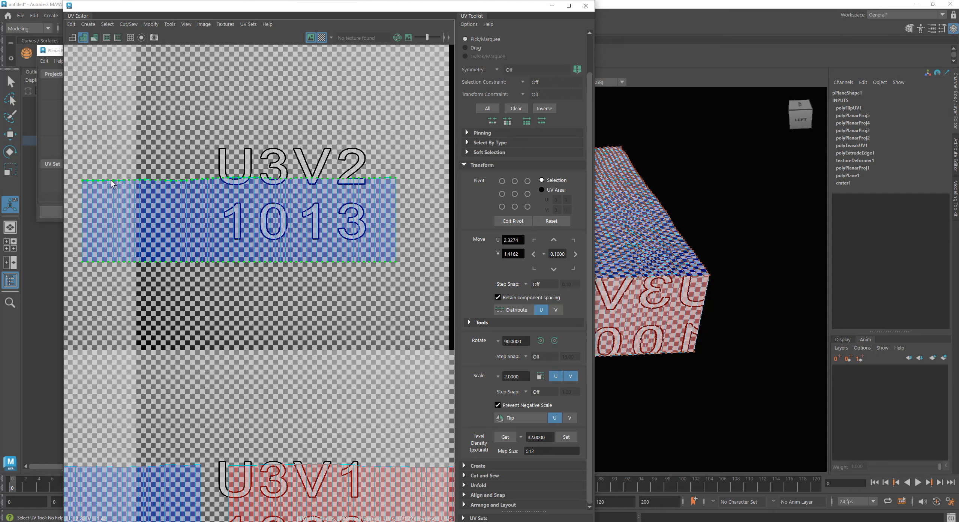
- Select the UVs of the red strip over tiles U3V1 and U4V1
right_click_drag(397, 270, 195, 244, "alt")
middle_click_drag(254, 321, 179, 254, "alt")
middle_click_drag(244, 278, 180, 222, "alt")
left_click_drag(162, 224, 350, 315)
middle_click_drag(249, 300, 234, 248, "alt")
right_click_drag(235, 248, 324, 265, "alt")
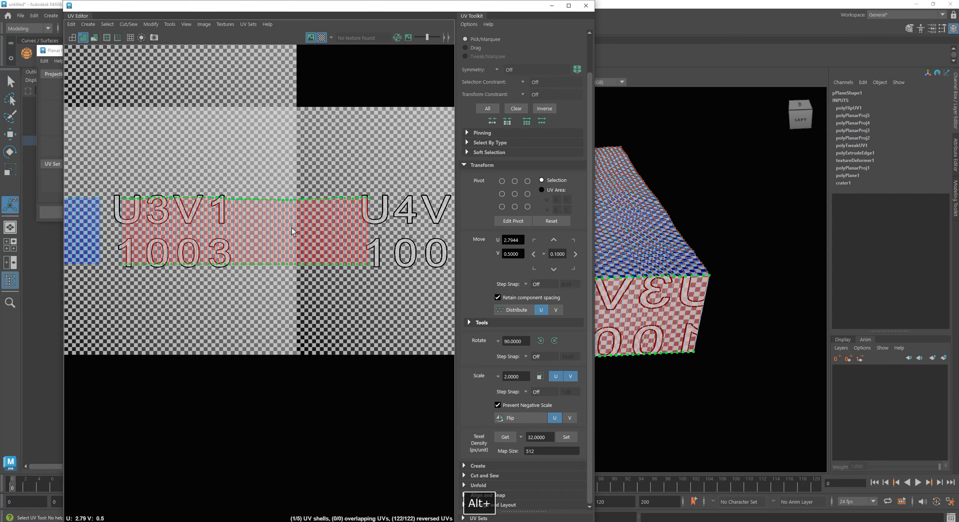
- Clear the UV selection, select the faces of the strip over tiles U3V1 and U4V1, and try to distribute them in U
left_click(351, 181)
right_click(313, 219)
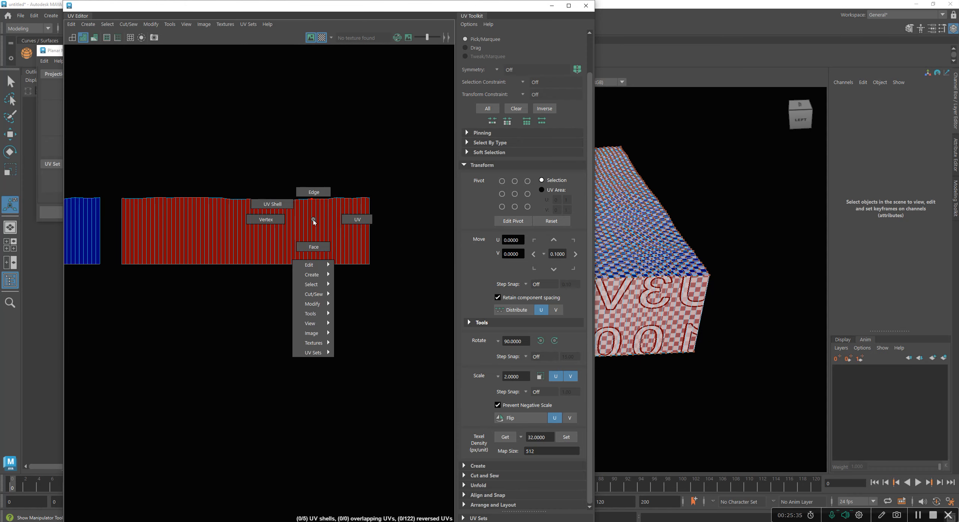
left_click(320, 248)
left_click_drag(418, 324, 259, 225)
right_click_drag(309, 153, 307, 180)
left_click_drag(392, 288, 156, 193)
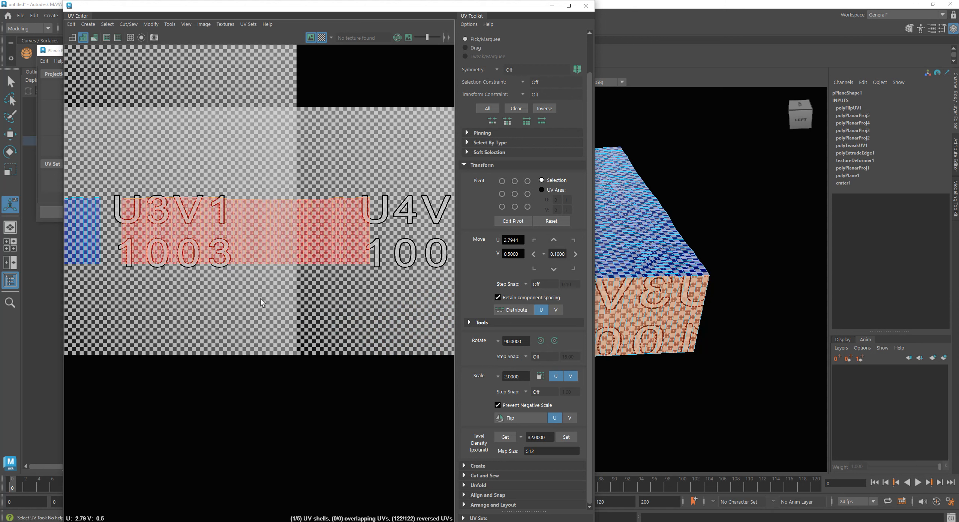
left_click(514, 309)
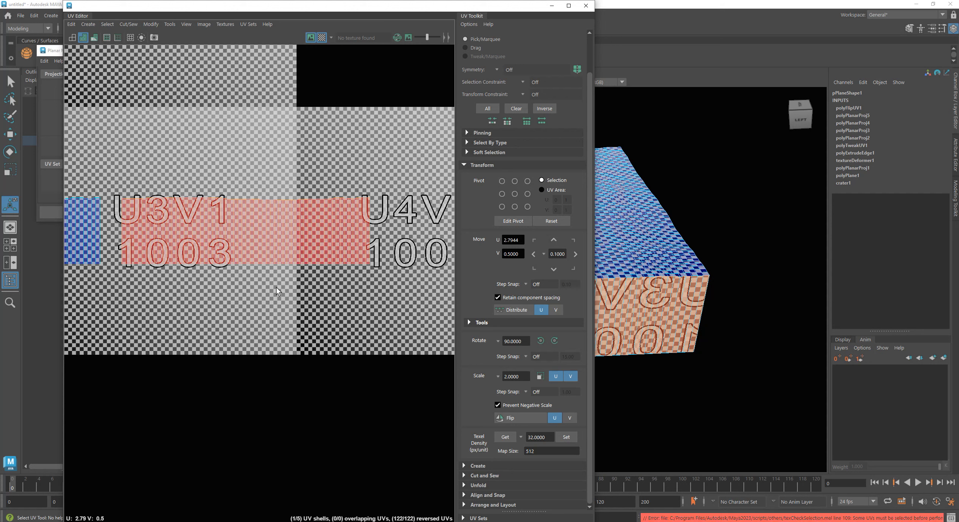
- Switch to UV selection, select all UVs of the strip over tiles U3V1 and U4V1, and flip them along U
right_click(278, 219)
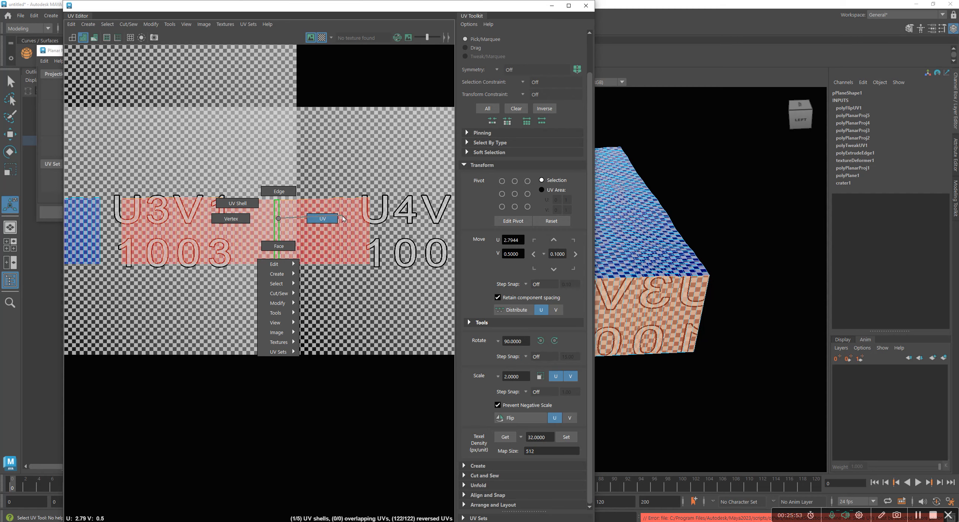
left_click(322, 218)
left_click_drag(408, 294, 113, 138)
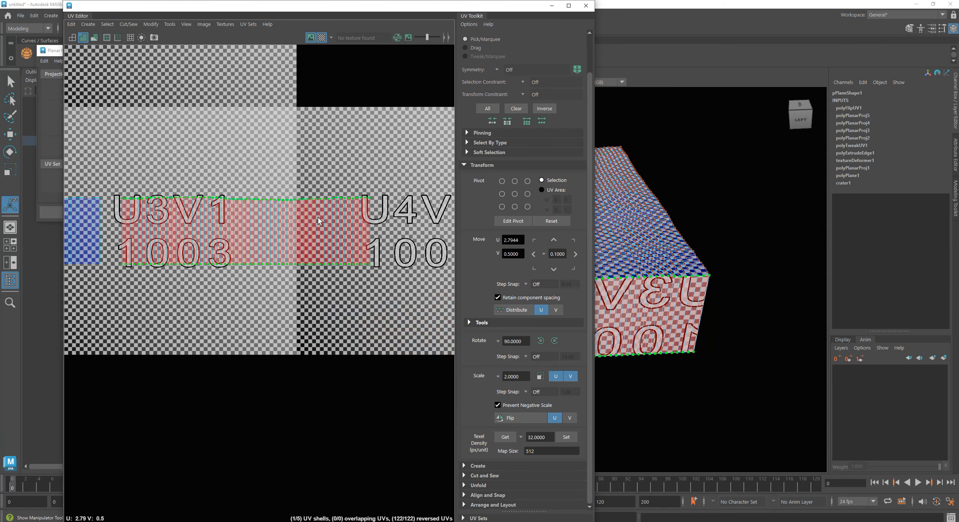
right_click(305, 147)
left_click(360, 147)
left_click(510, 417)
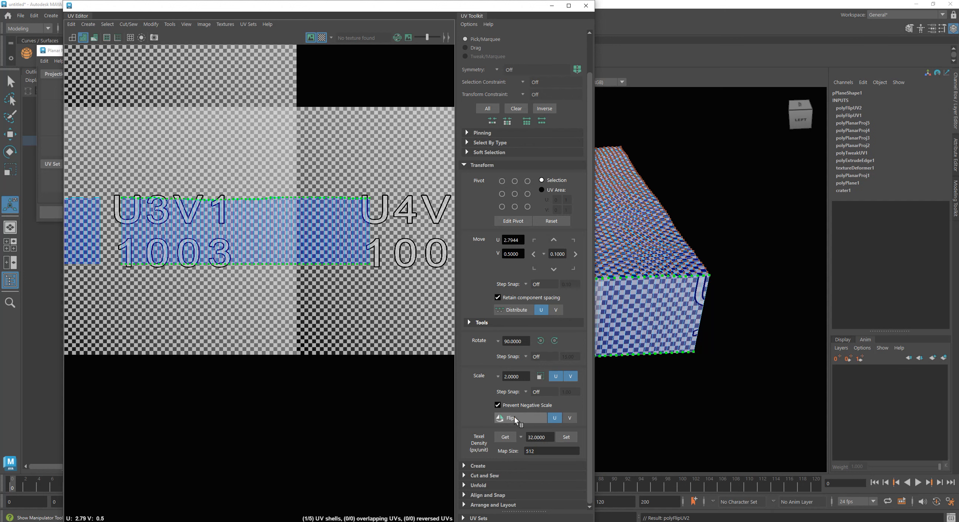
- Clear the UV selection, check the layout of all UV shells, and close the UV Editor
left_click(319, 320)
right_click_drag(412, 306, 230, 270, "alt")
right_click_drag(383, 291, 290, 251, "alt")
middle_click_drag(271, 282, 368, 312, "alt")
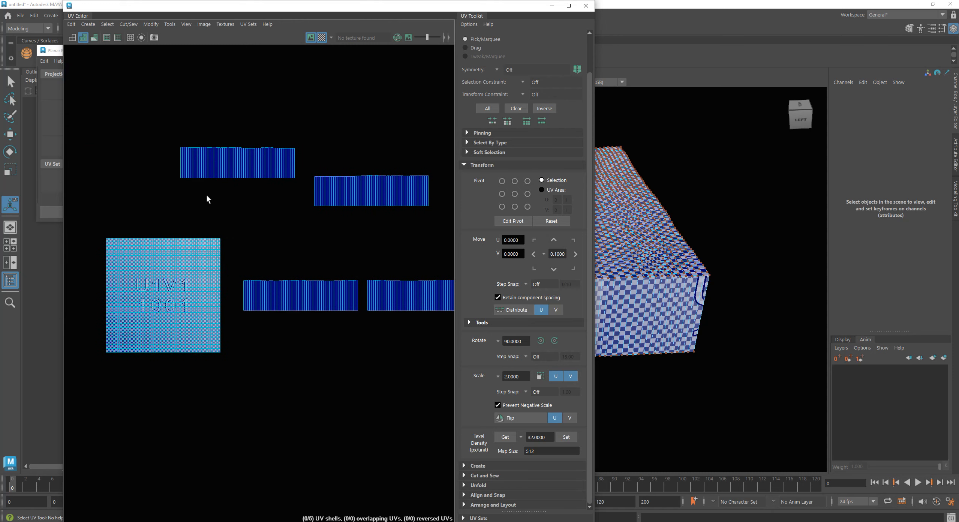
middle_click_drag(329, 234, 216, 237, "alt")
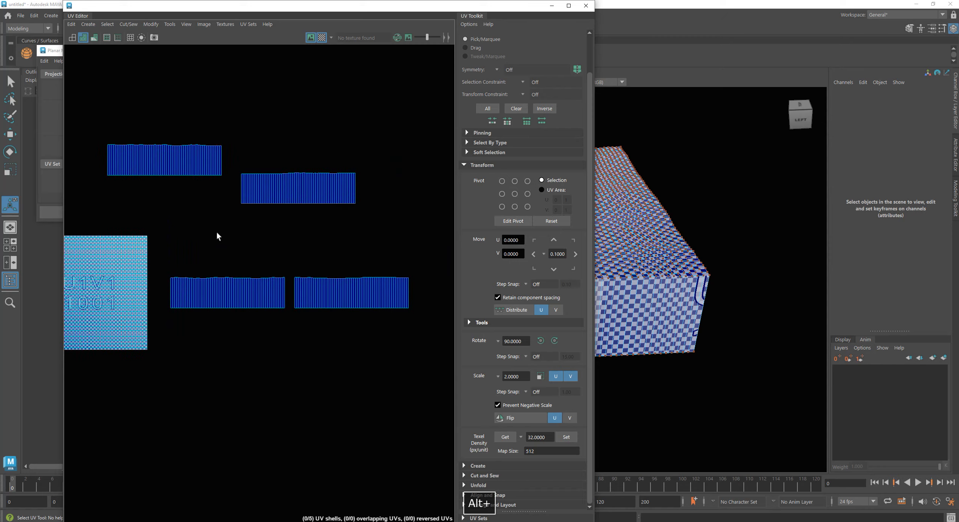
left_click(587, 7)
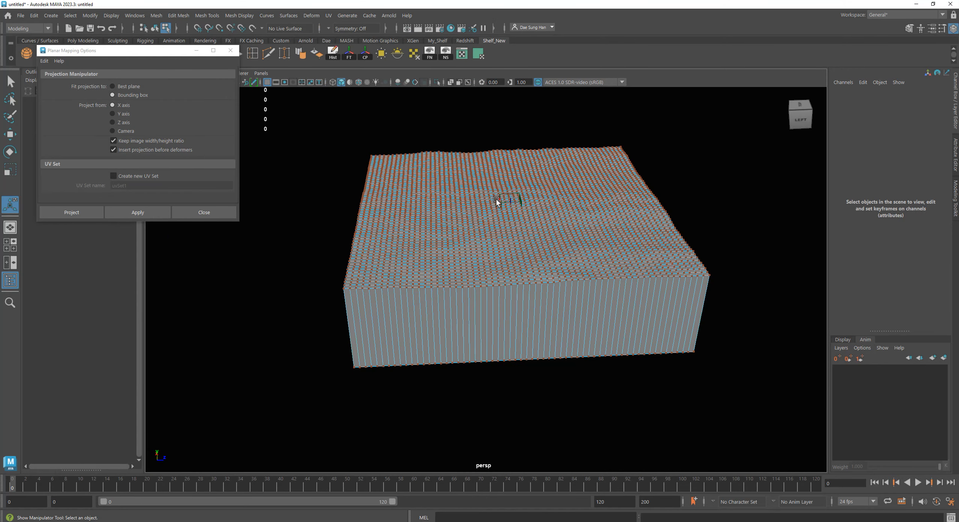
- Return the terrain block to object mode and keep the whole object selected
right_click_drag(496, 199, 677, 130)
middle_click_drag(706, 179, 710, 195, "alt")
left_click_drag(710, 195, 674, 201, "alt")
middle_click_drag(675, 201, 633, 205, "alt")
left_click_drag(633, 204, 635, 205, "alt")
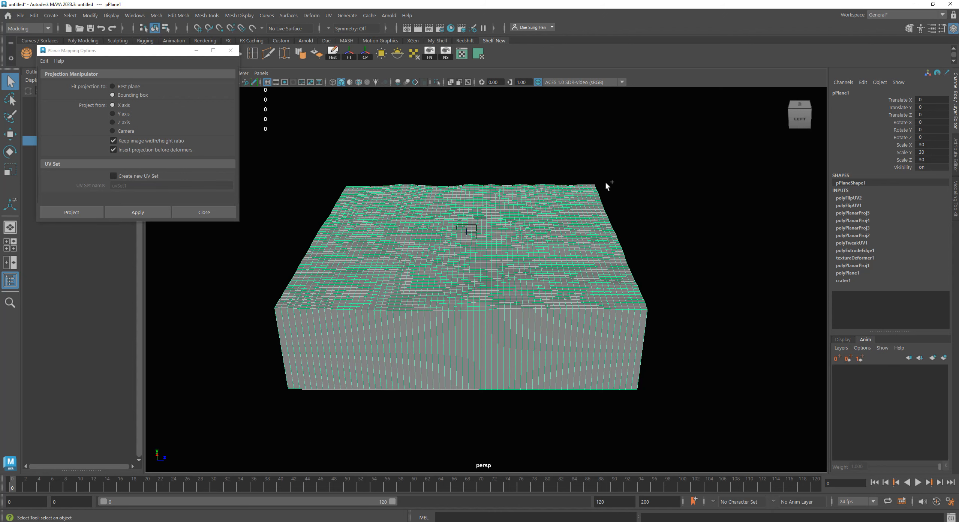
- Save the scene as a Maya Binary file named Creating_MicroWorld_Cube_and_UVs in the default project's scenes folder
key("ctrl+shift+s")
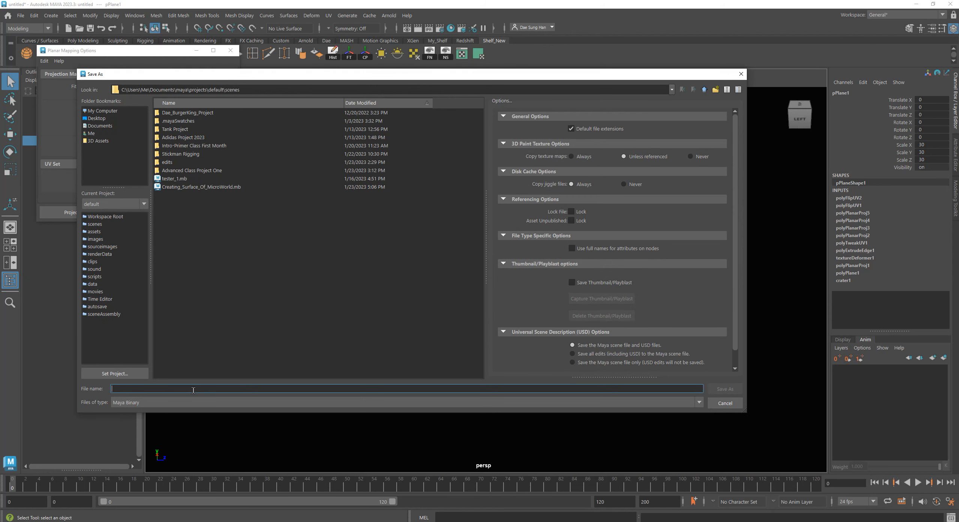
type("Creatri")
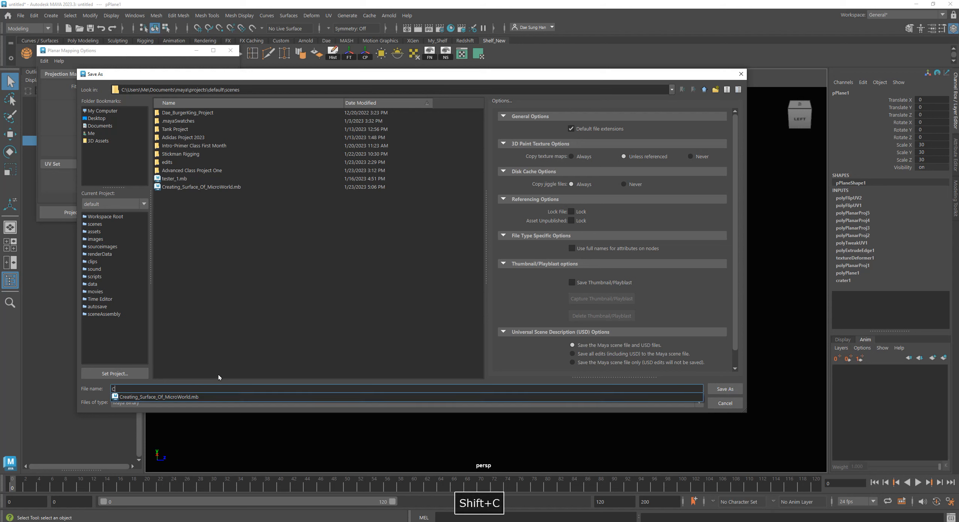
key("BackSpace")
key("BackSpace")
type("ing_m")
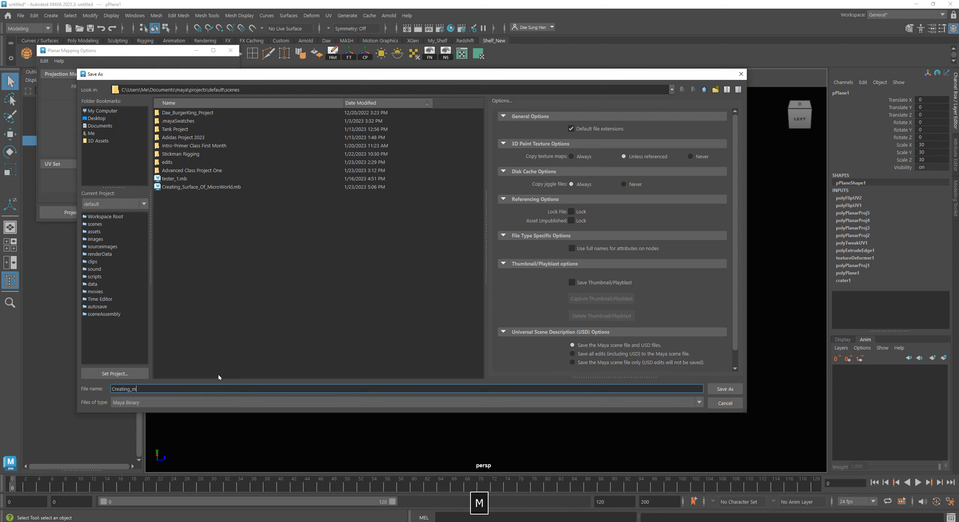
key("BackSpace")
type("Mcir")
key("BackSpace")
key("BackSpace")
key("BackSpace")
type("icroWorld_Cube_and_UVs")
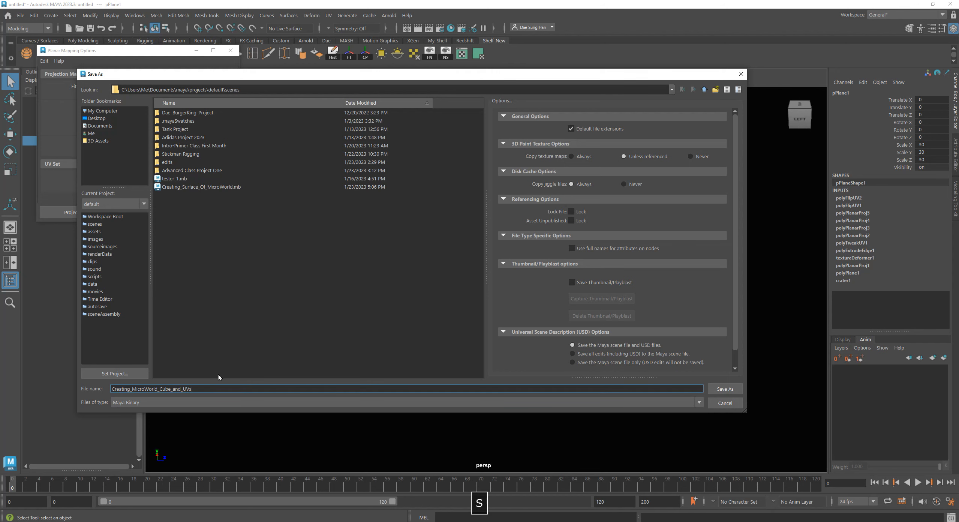
key("Return")
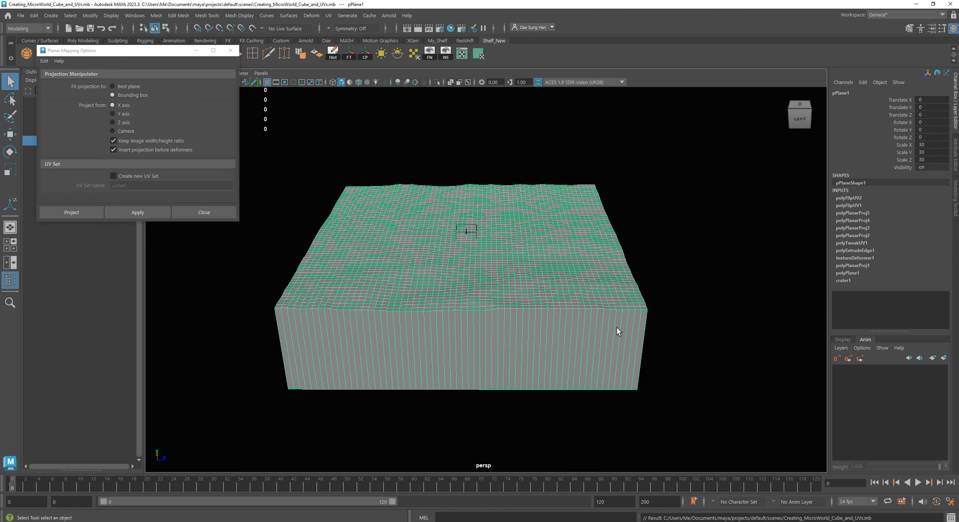
- Examine the terrain block's side walls, corners and upper border from several angles, both selected and deselected
left_click_drag(640, 349, 559, 315, "alt")
left_click(662, 202)
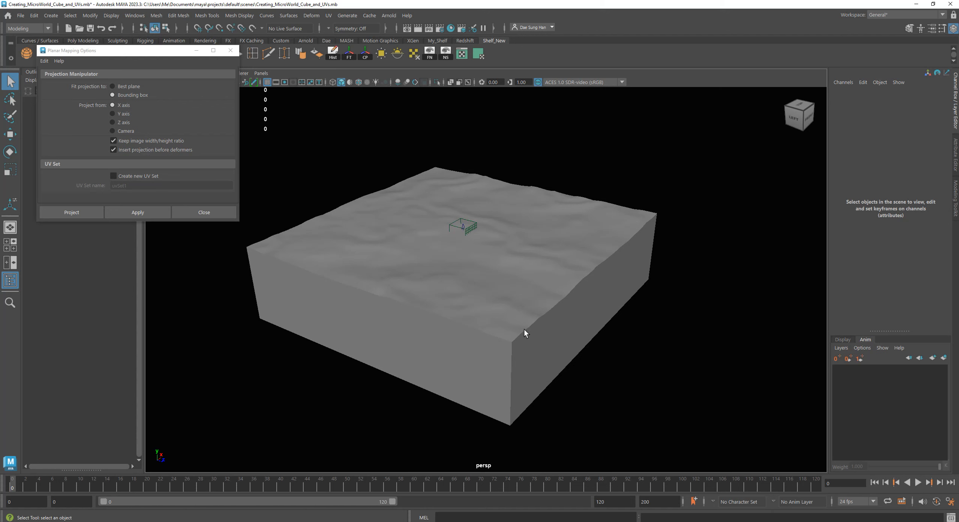
left_click_drag(586, 348, 578, 323, "alt")
left_click(535, 298)
left_click_drag(532, 284, 419, 313, "alt")
left_click_drag(507, 298, 540, 294, "alt")
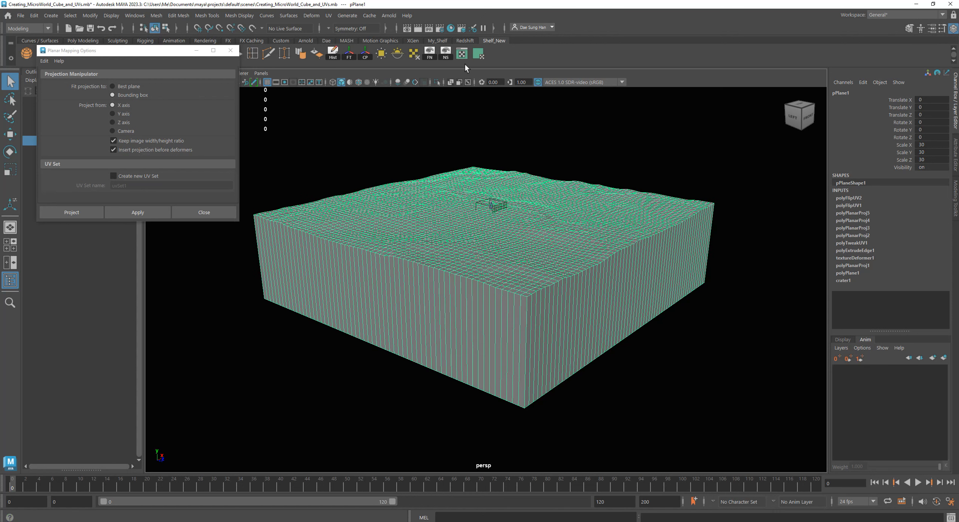
left_click(329, 16)
left_click(583, 281)
left_click_drag(567, 301, 571, 312, "alt")
middle_click_drag(571, 311, 494, 287, "alt")
right_click_drag(497, 291, 537, 330, "alt")
left_click_drag(524, 321, 512, 322, "alt")
middle_click_drag(513, 323, 516, 301, "alt")
left_click_drag(563, 283, 515, 250, "alt")
left_click(656, 303)
left_click_drag(656, 304, 668, 298, "alt")
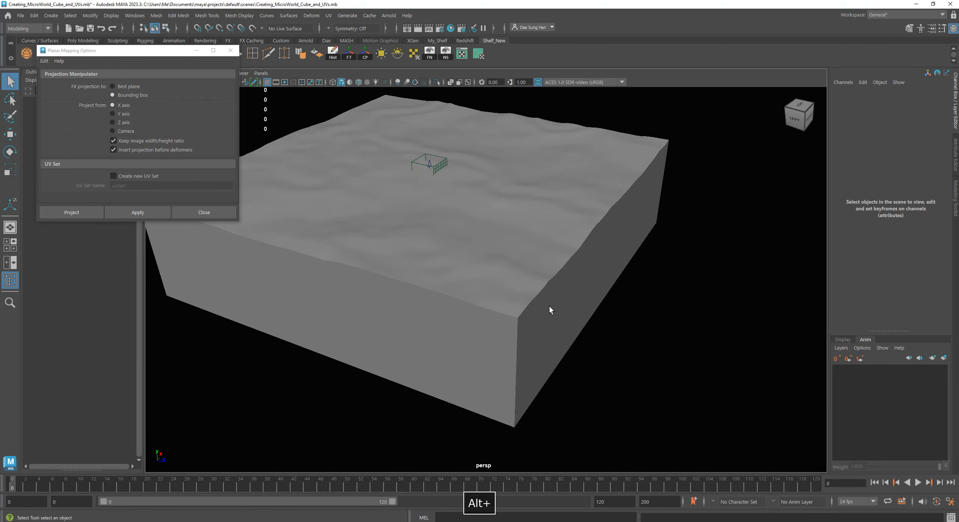
- Select the terrain block, close the Planar Mapping Options window, and switch the mesh to edge selection
left_click(548, 307)
right_click_drag(543, 305, 585, 321, "alt")
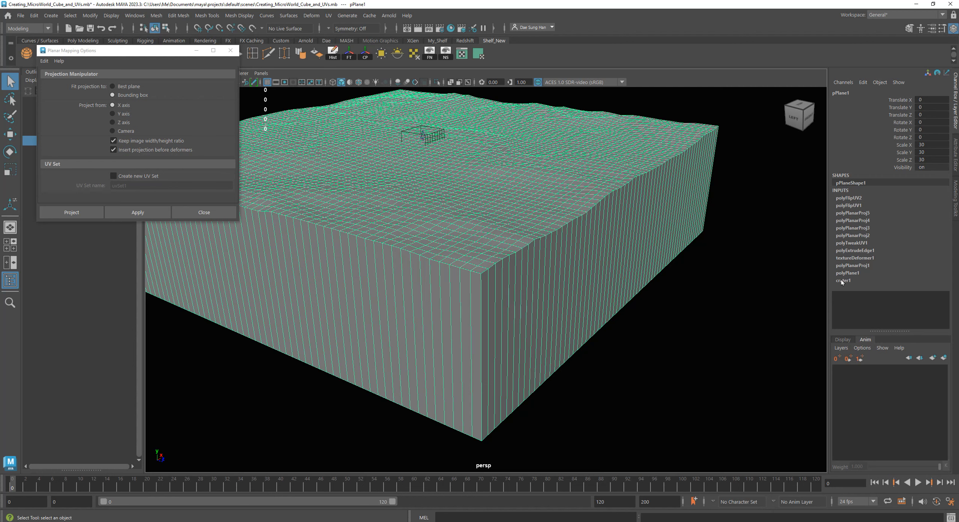
middle_click_drag(545, 316, 568, 293, "alt")
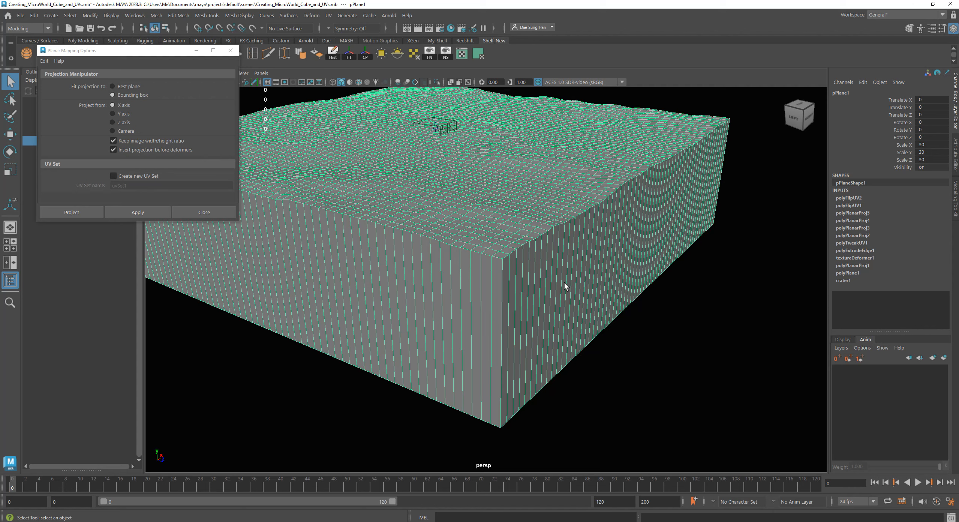
left_click(211, 208)
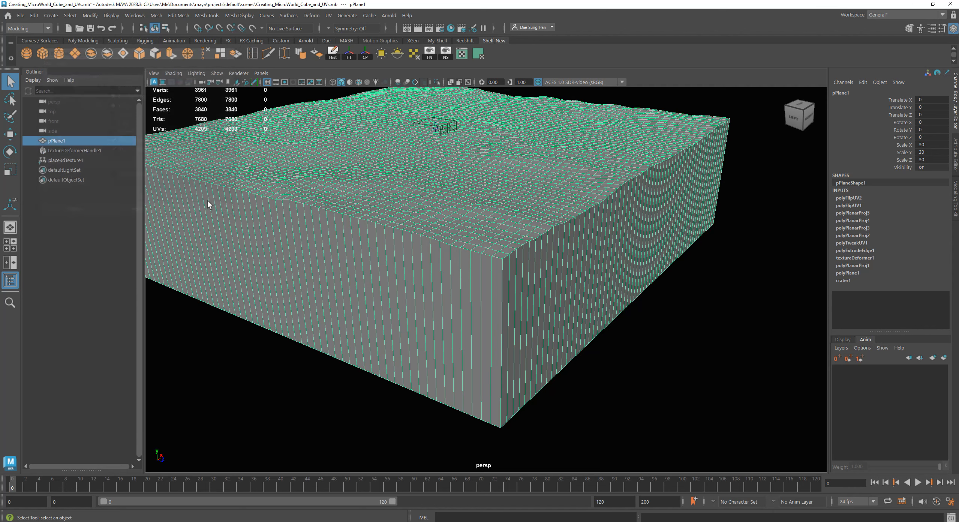
left_click_drag(578, 262, 515, 244, "alt")
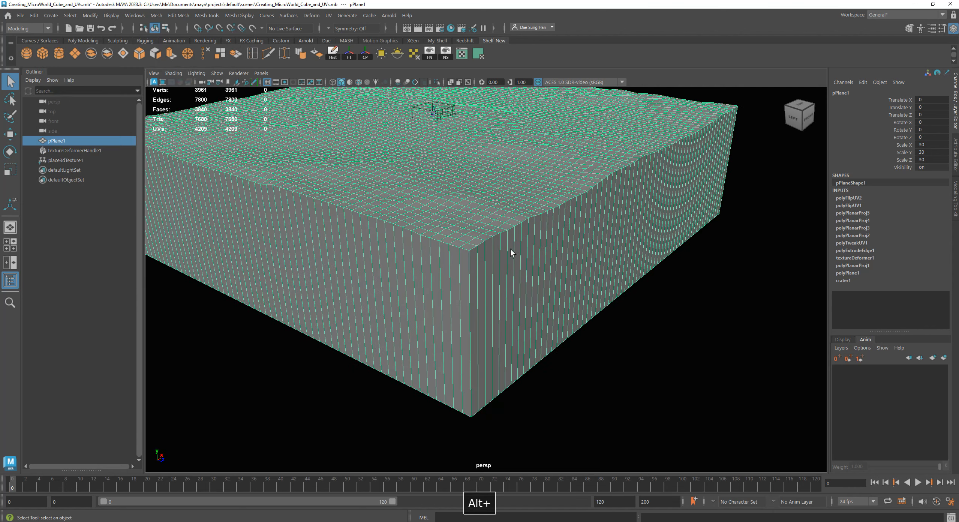
right_click_drag(645, 201, 652, 175)
right_click_drag(461, 258, 492, 246, "alt")
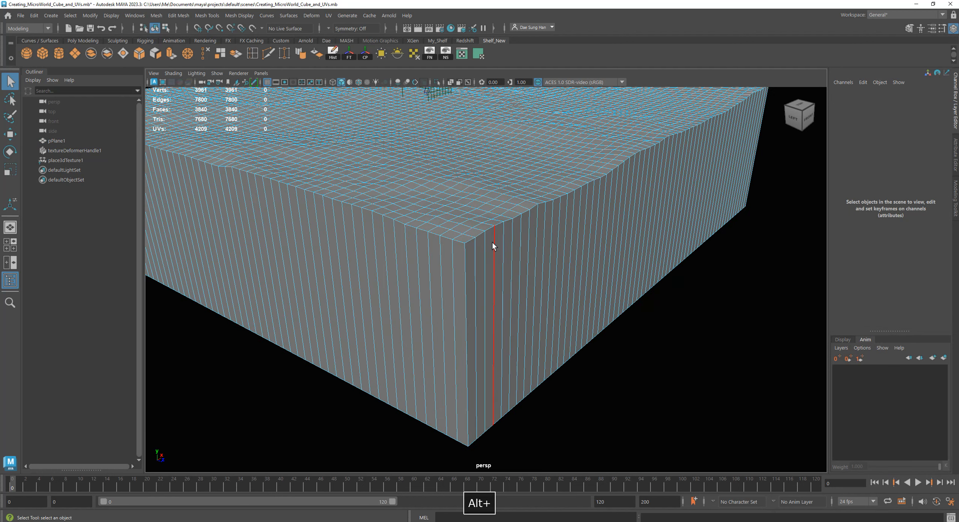
double_click(489, 230)
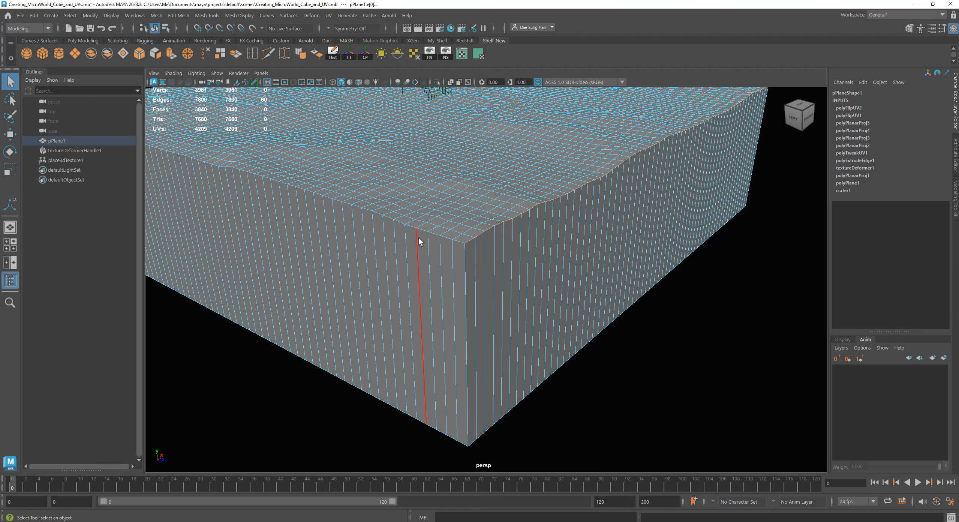
double_click(445, 239, "shift")
right_click_drag(720, 340, 516, 276, "alt")
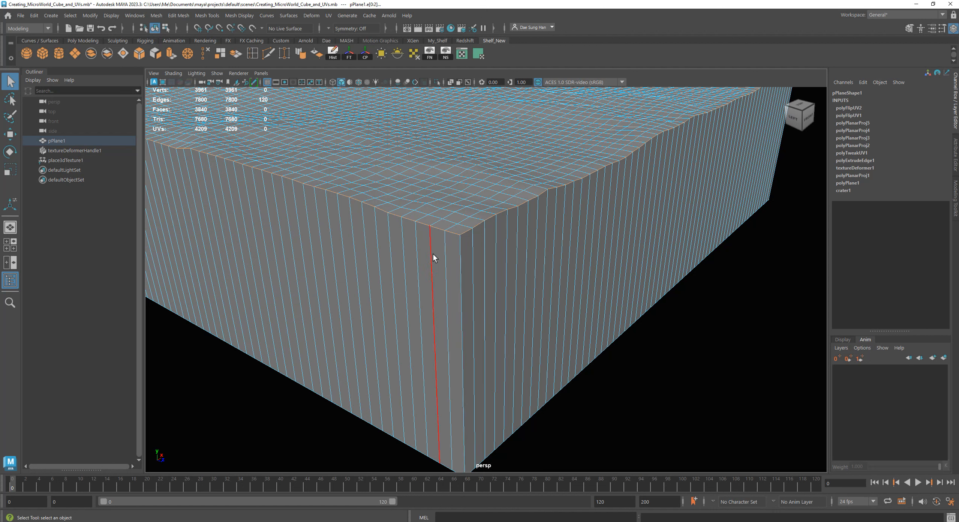
left_click(461, 240, "shift")
right_click_drag(722, 347, 498, 316, "alt")
left_click_drag(498, 316, 475, 321, "alt")
right_click_drag(420, 271, 473, 301, "alt")
left_click_drag(474, 301, 536, 262, "alt")
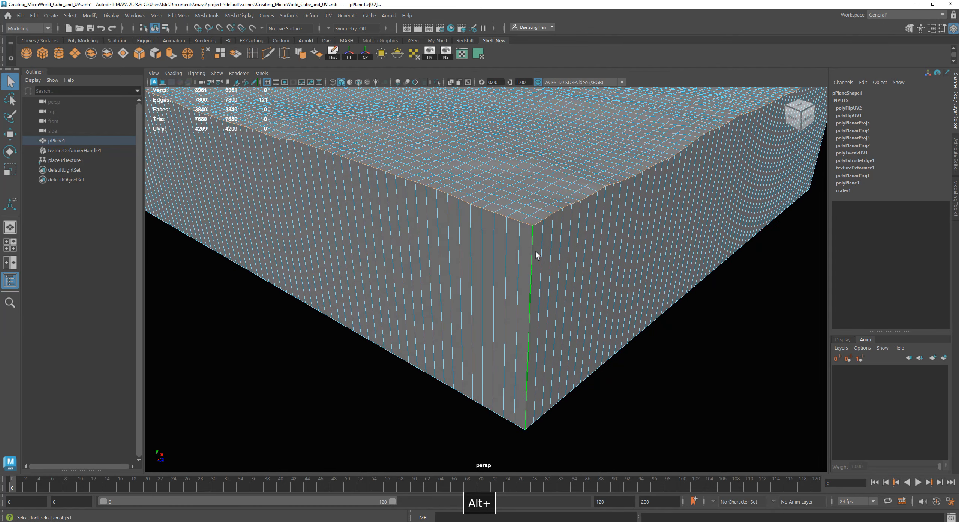
left_click(717, 368)
- Select the upper border edges of two adjacent walls together with the vertical corner edge between them
double_click(539, 223)
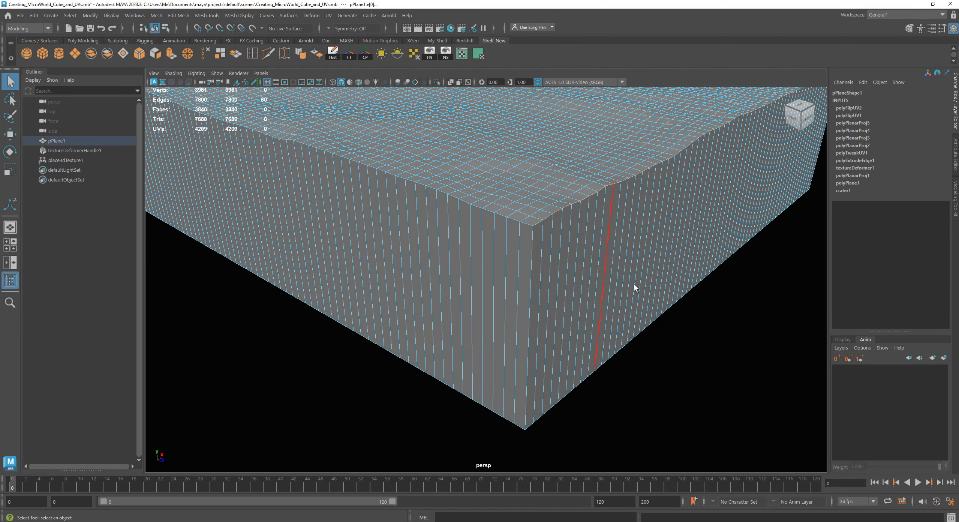
double_click(529, 225, "shift")
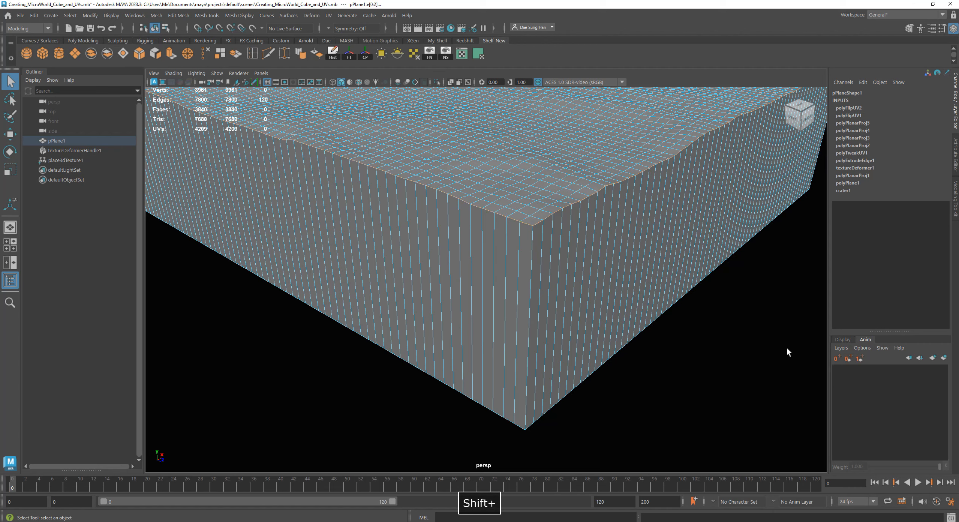
left_click(533, 235, "shift")
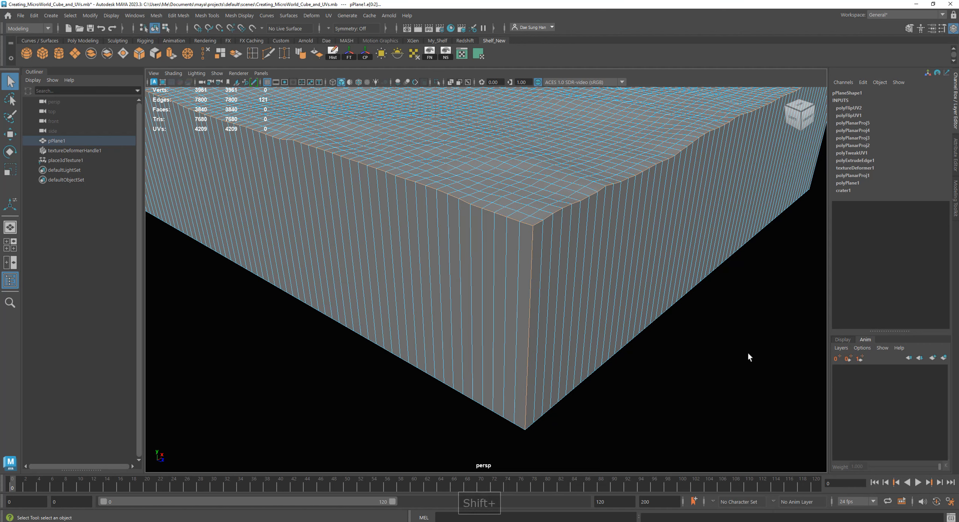
- Add the third wall's upper border edges and the vertical edge at its corner to the selection
right_click_drag(747, 357, 572, 311, "alt")
left_click_drag(570, 308, 462, 219, "alt")
right_click_drag(462, 219, 539, 257, "alt")
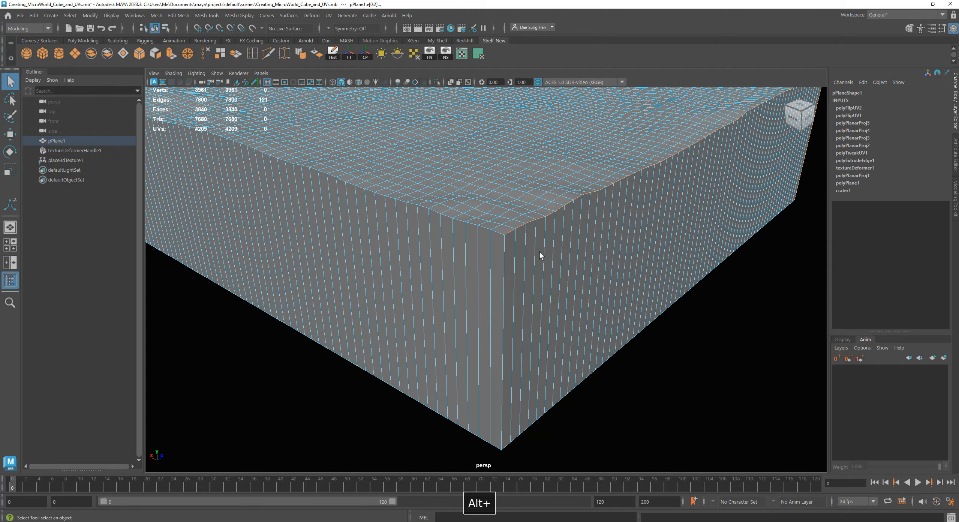
double_click(498, 234, "shift")
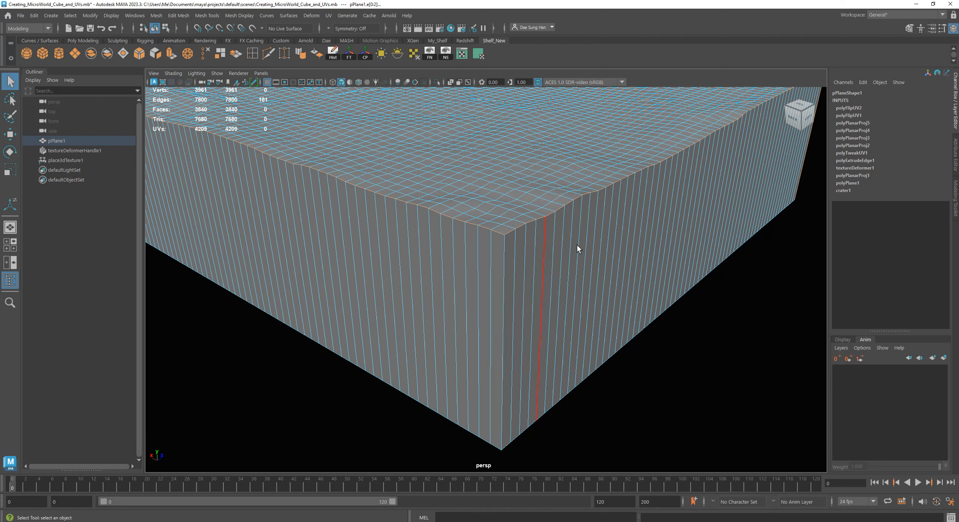
left_click(505, 244, "shift")
- Extend the edge selection with the fourth wall's upper border and the vertical edge at that corner
right_click_drag(752, 351, 516, 291, "alt")
left_click_drag(516, 292, 513, 240, "alt")
right_click_drag(513, 240, 651, 280, "alt")
left_click_drag(591, 281, 597, 290, "alt")
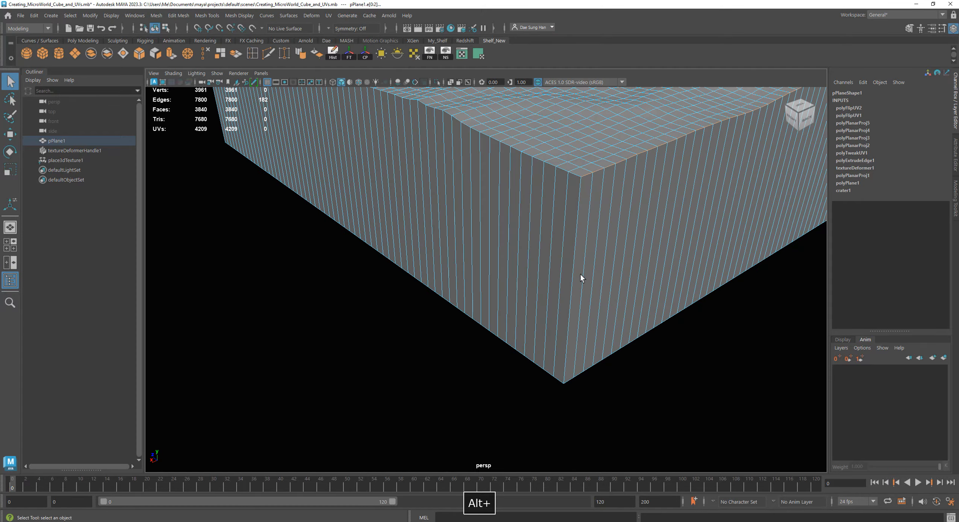
middle_click_drag(536, 210, 488, 287, "alt")
right_click_drag(488, 287, 576, 311, "alt")
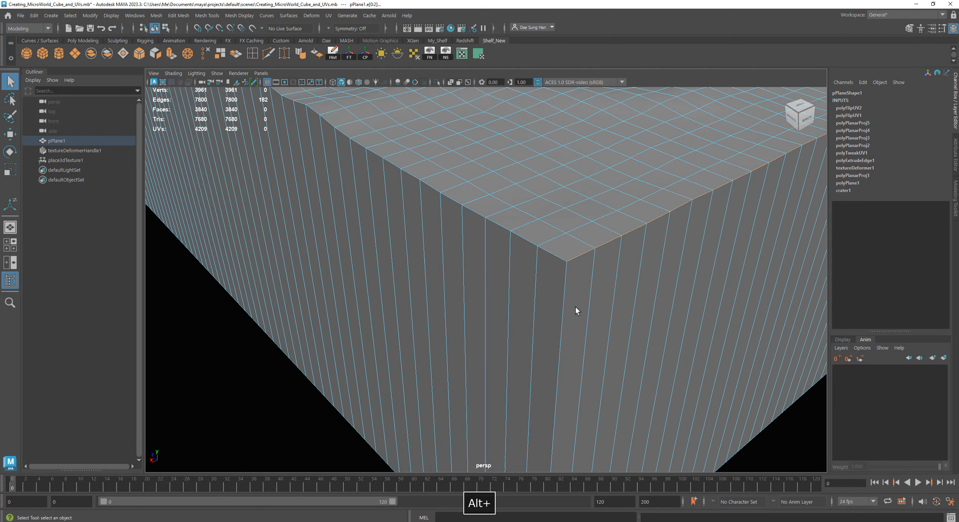
double_click(557, 259, "shift")
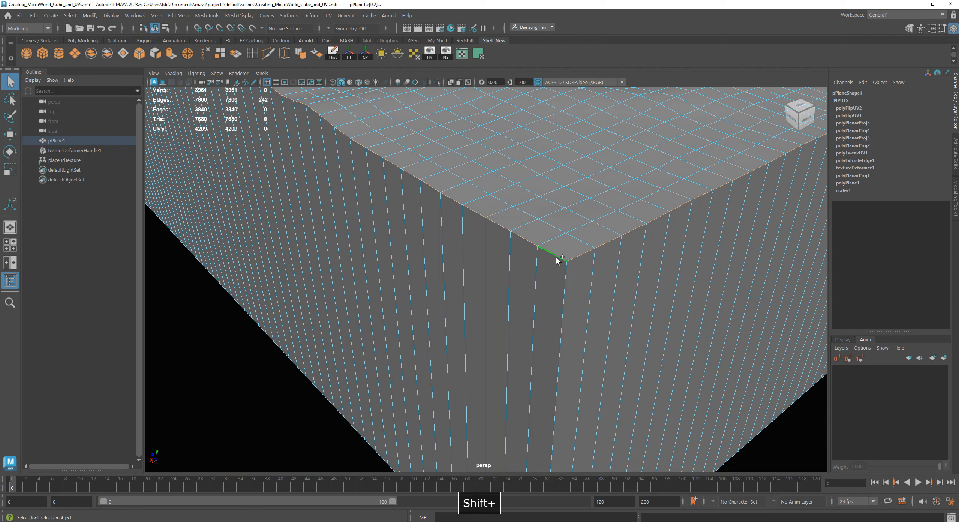
left_click(567, 280, "shift")
- Add the vertical edge of the last remaining corner to the edge selection
left_click_drag(729, 324, 572, 295, "alt")
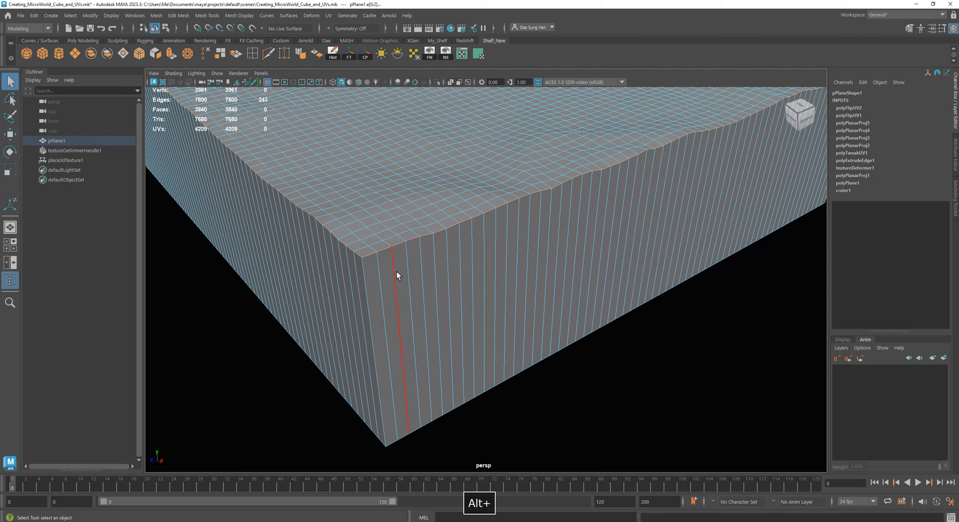
left_click_drag(397, 271, 460, 310, "alt")
left_click(442, 323, "shift")
- Check the selected border and corner edges around the whole block in wireframe and shaded display
right_click_drag(750, 357, 614, 361, "alt")
key("4")
mouse_move(617, 345)
left_mouse_down("alt")
mouse_move(608, 366)
mouse_move(610, 331)
mouse_move(564, 342)
mouse_move(610, 338)
mouse_move(608, 325)
mouse_move(514, 357)
mouse_move(461, 352)
mouse_move(483, 339)
left_mouse_up("alt")
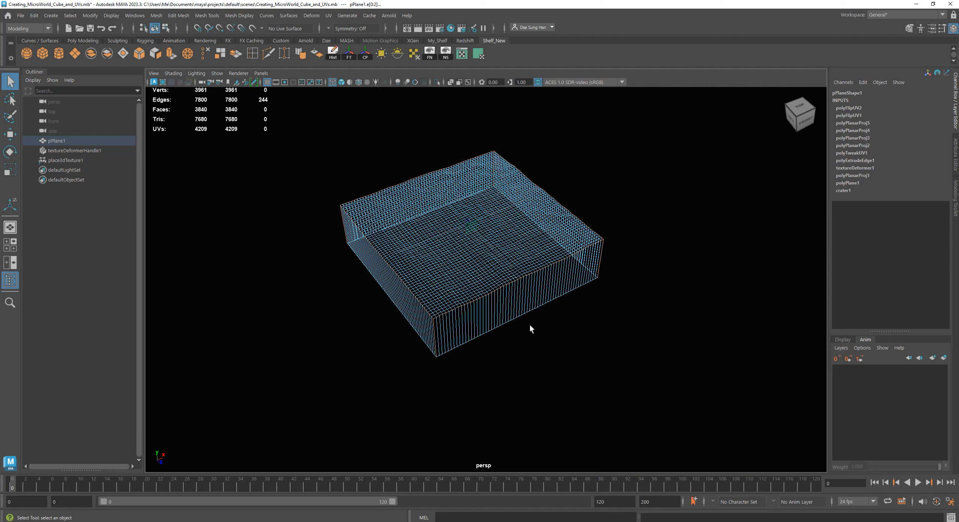
left_click_drag(632, 292, 518, 315, "alt")
mouse_move(518, 315)
right_mouse_down("alt")
mouse_move(636, 322)
mouse_move(689, 341)
right_mouse_up("alt")
key("5")
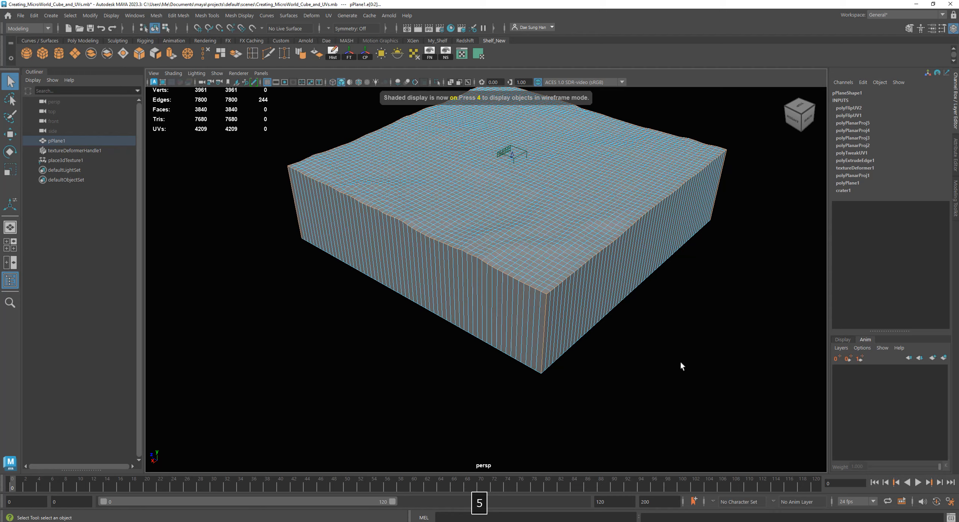
mouse_move(643, 360)
left_mouse_down("alt")
mouse_move(506, 299)
mouse_move(557, 286)
mouse_move(540, 336)
left_mouse_up("alt")
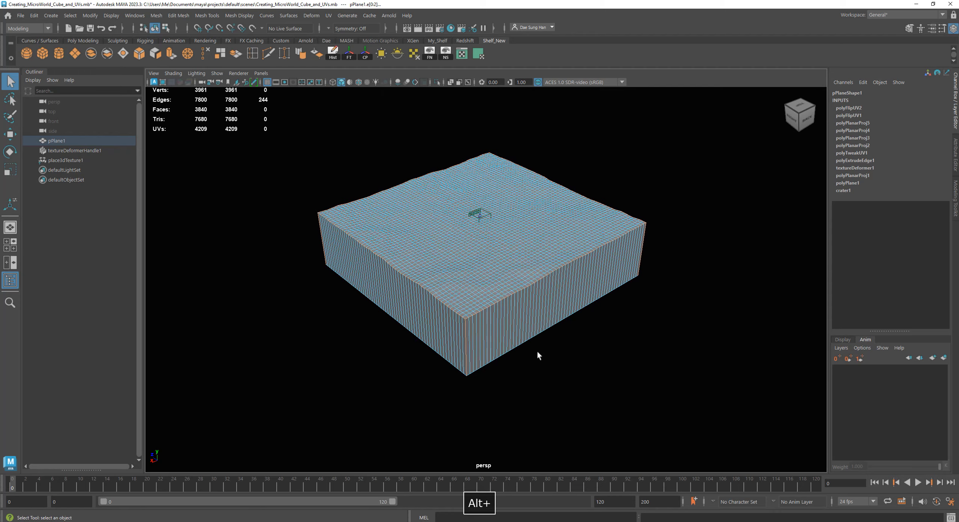
- Frame the block closer and cycle the viewport background to light gray
right_click_drag(545, 364, 619, 379, "alt")
middle_click_drag(619, 379, 557, 377, "alt")
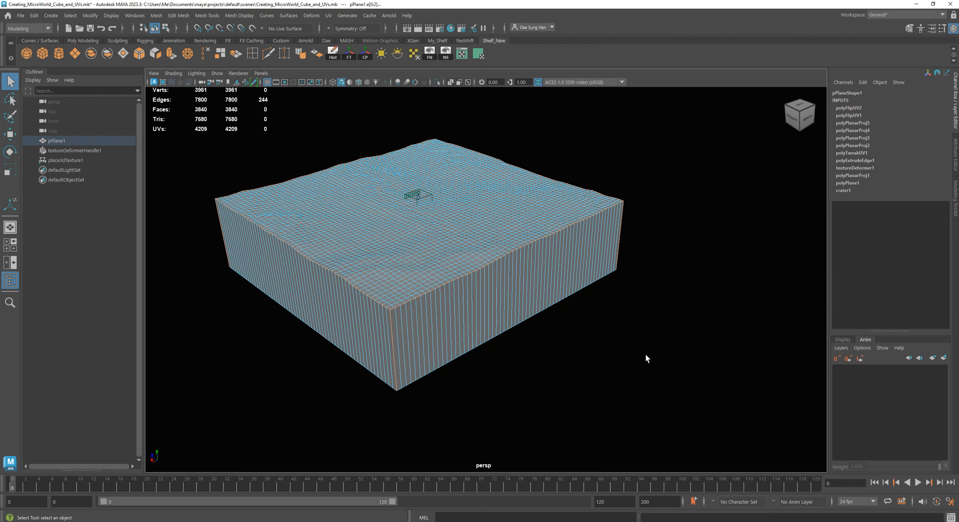
key("alt+b")
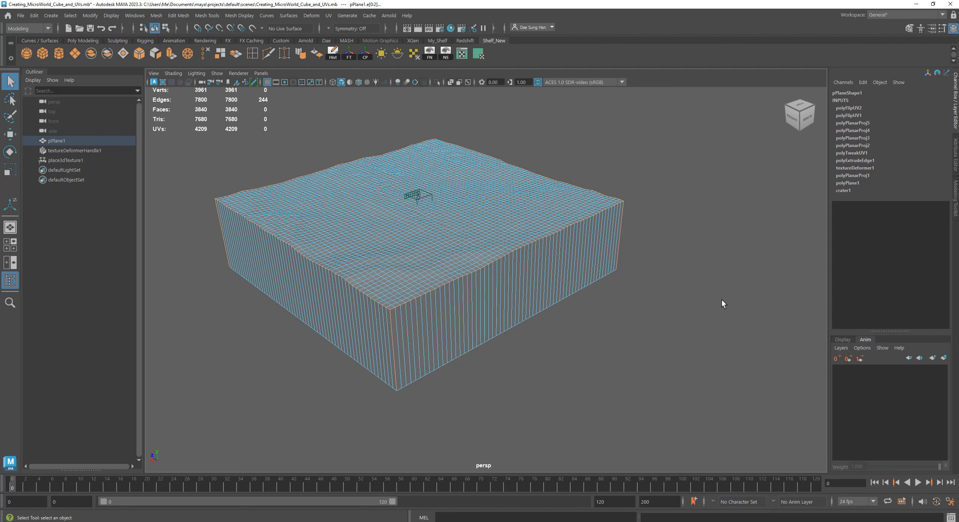
key("alt+b")
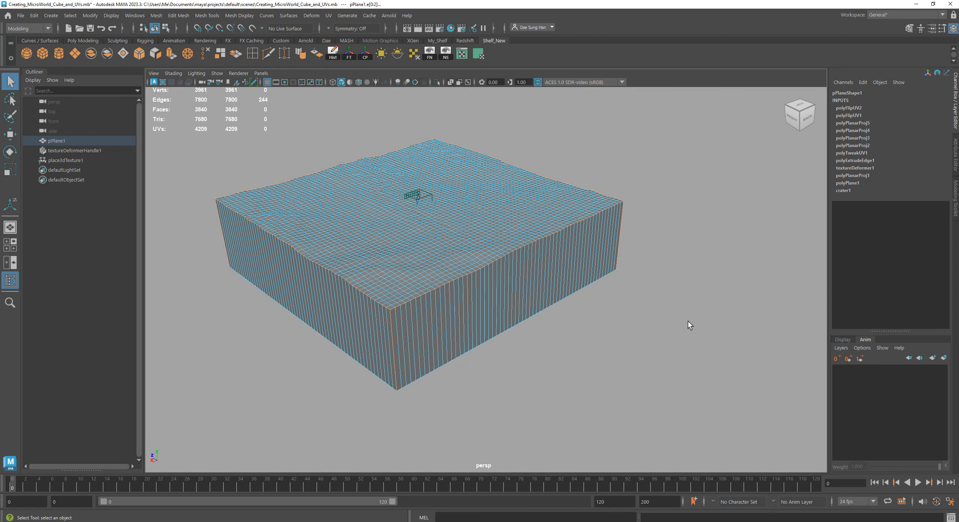
- Bevel the selected upper border and vertical corner edges of the block with a fraction of 0.5
key("alt+b")
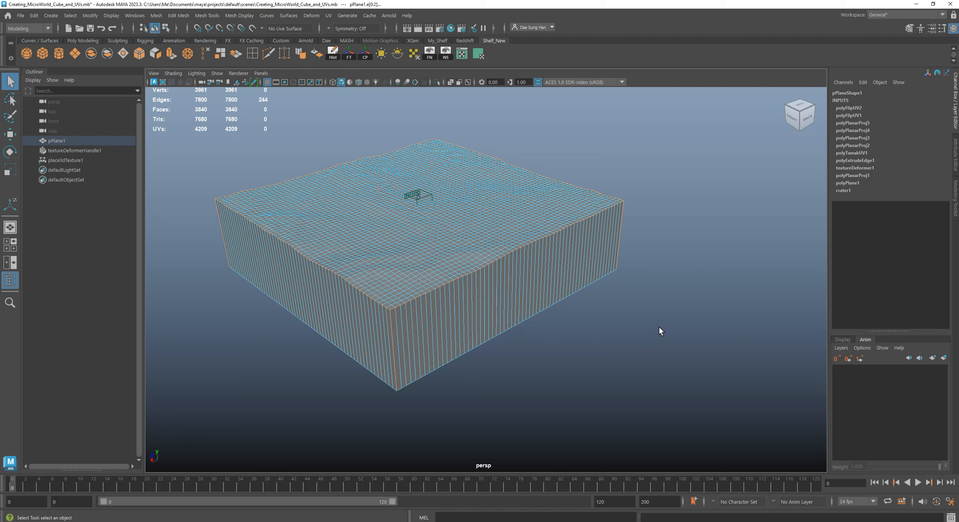
right_click_drag(657, 317, 562, 302, "alt")
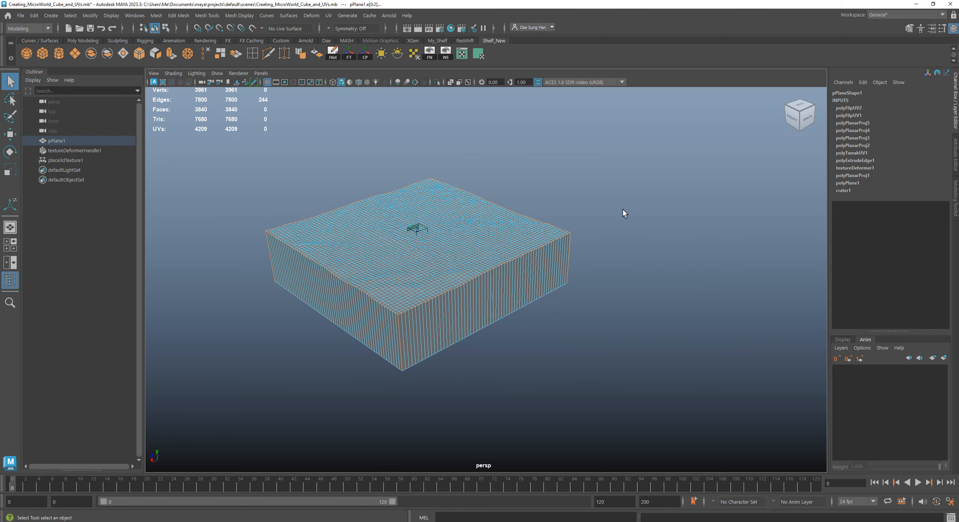
right_click_drag(643, 181, 647, 184, "shift")
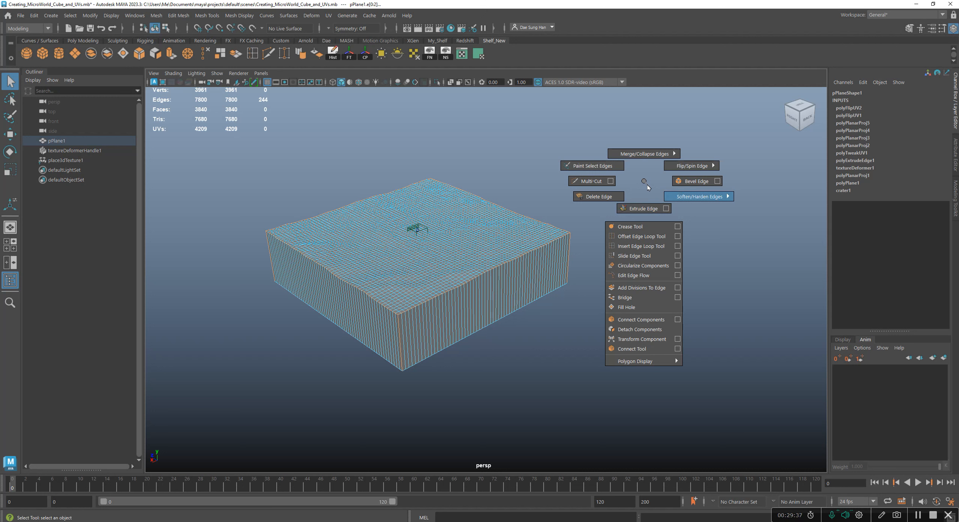
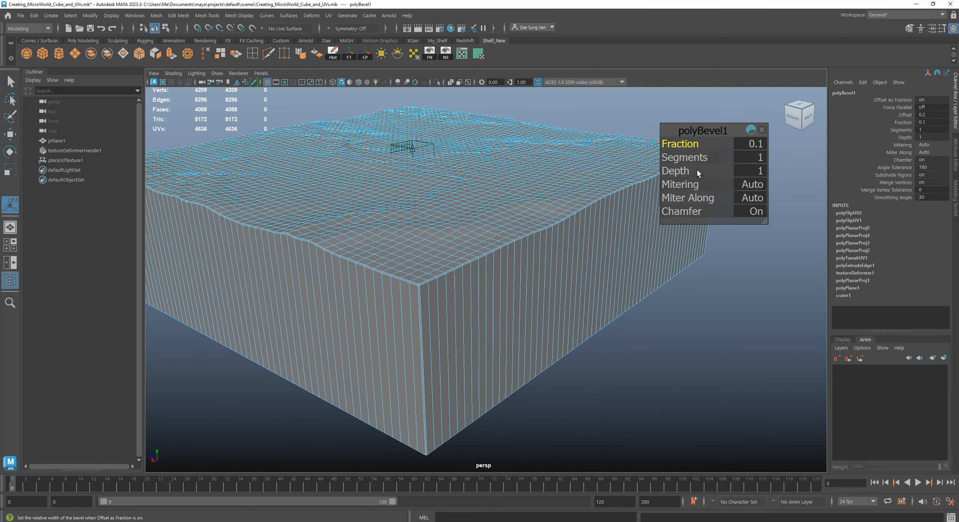
left_click(760, 149)
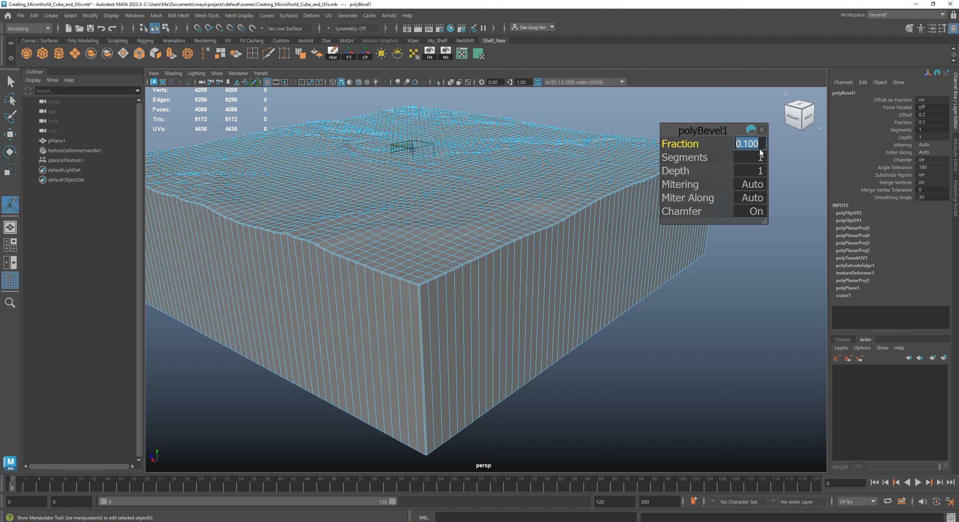
type(".5")
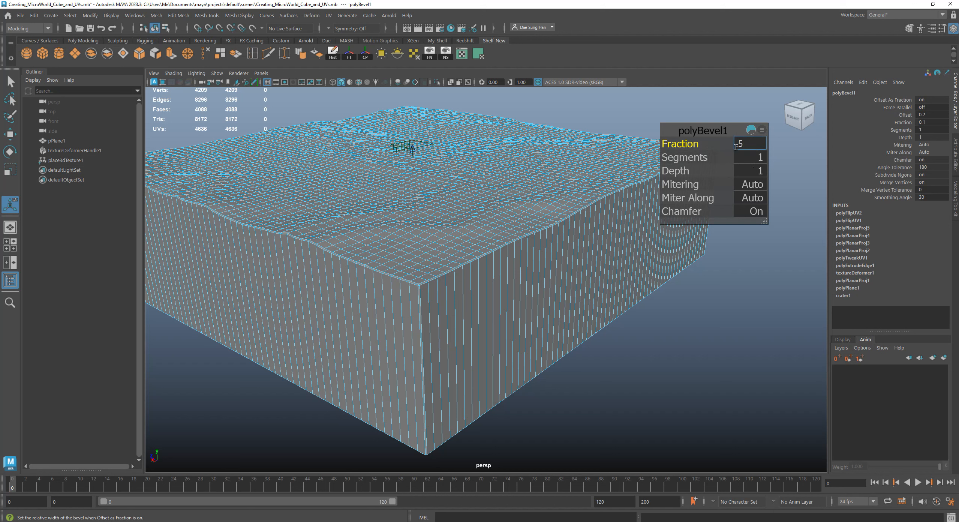
key("Return")
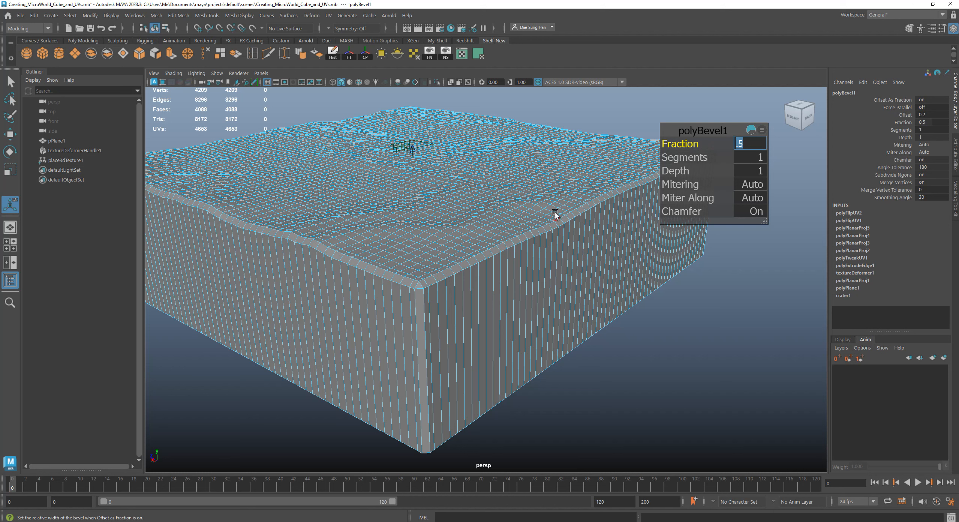
- Set the bevel to 4 segments, return to object mode and deselect the block to check its rounded edges
left_click(745, 158)
type("4")
key("Return")
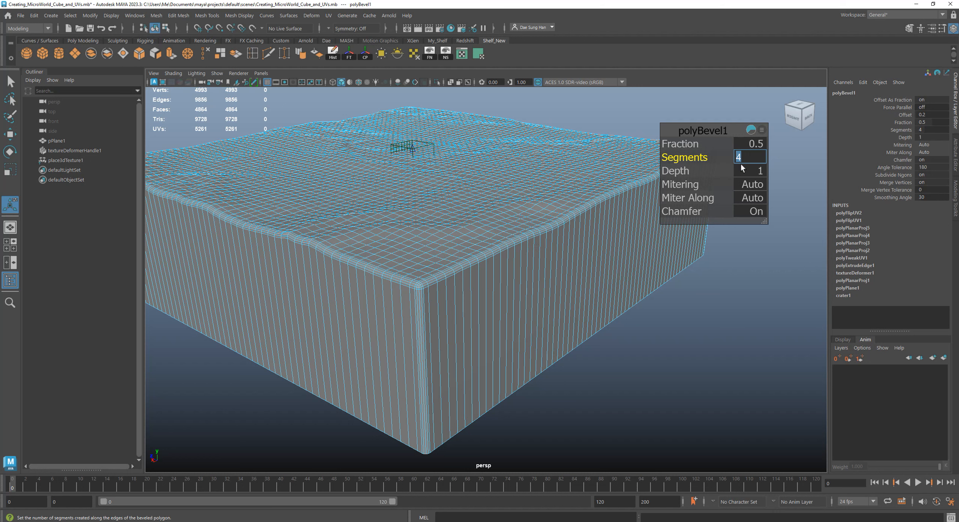
right_click_drag(580, 240, 675, 196)
left_click(741, 306)
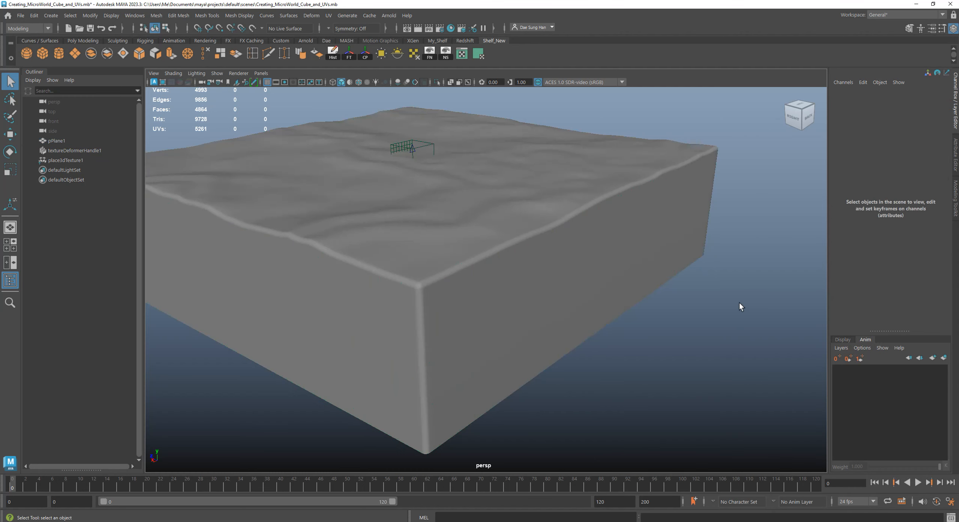
right_click_drag(746, 354, 554, 312, "alt")
left_click_drag(555, 312, 592, 316, "alt")
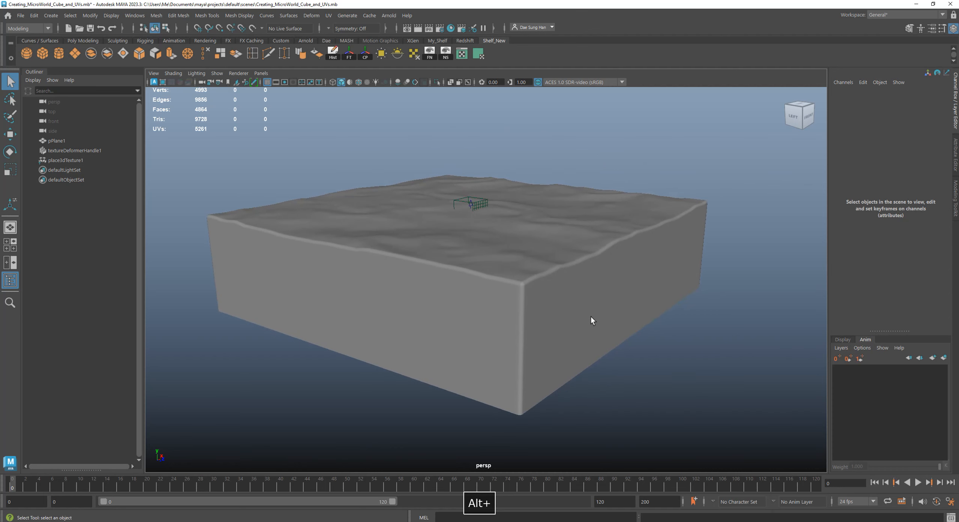
- Select the terrain block and show its side-wall shells in the UV Editor
left_click(592, 317)
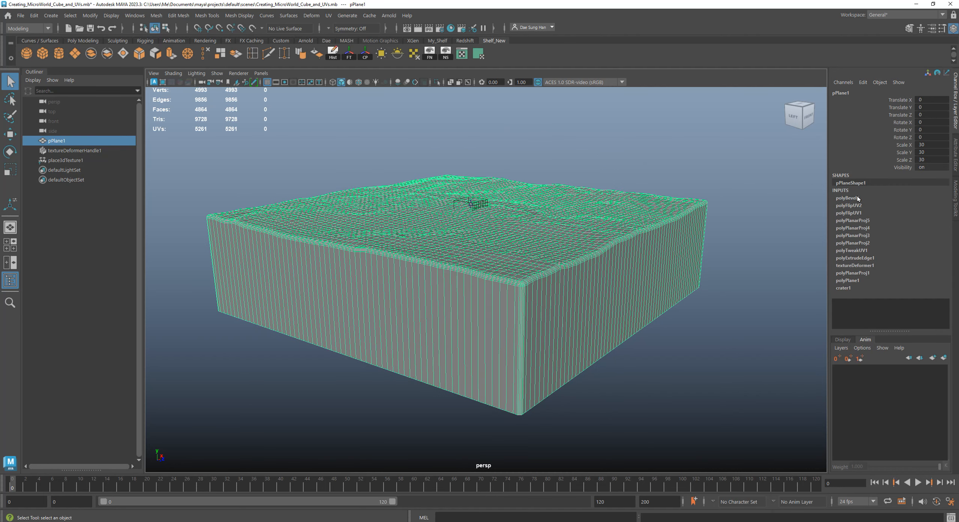
left_click(329, 15)
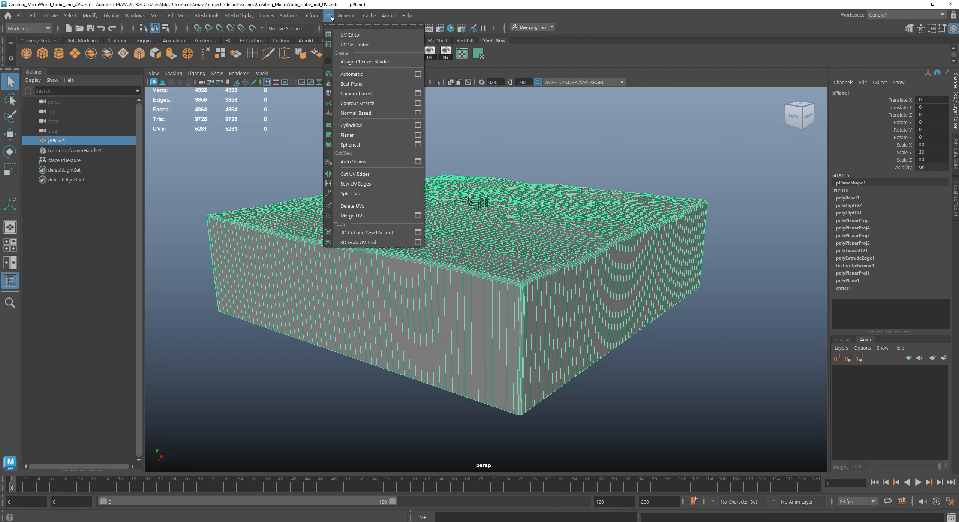
left_click(342, 37)
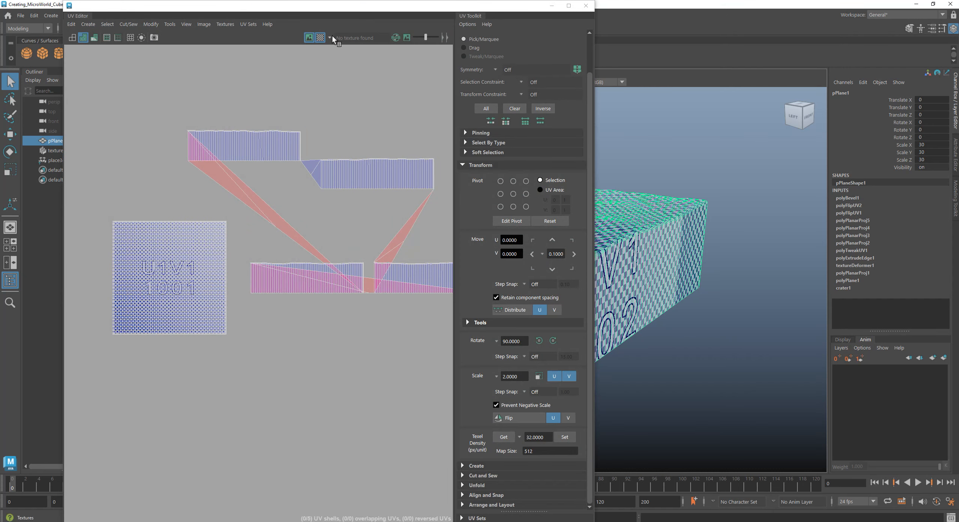
middle_click_drag(289, 212, 262, 233, "alt")
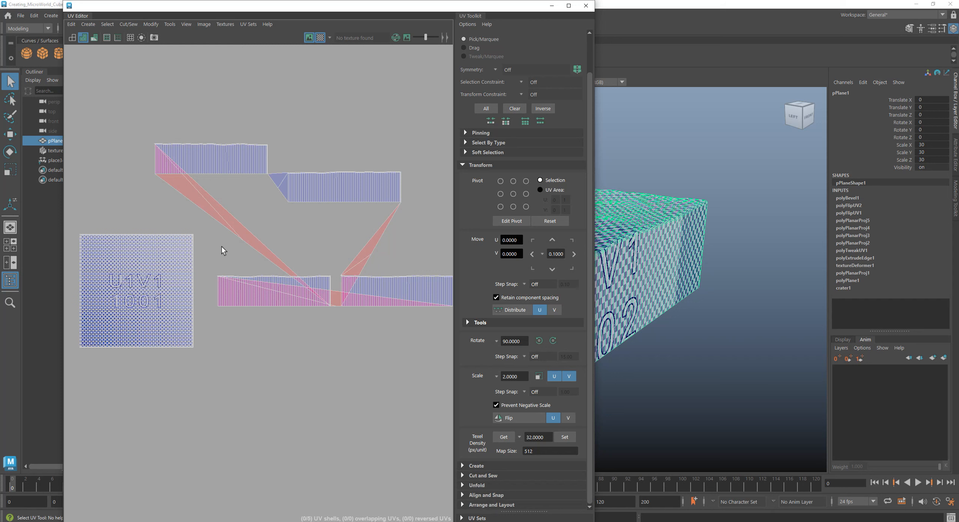
right_click_drag(326, 222, 544, 283, "alt")
middle_click_drag(365, 280, 248, 287, "alt")
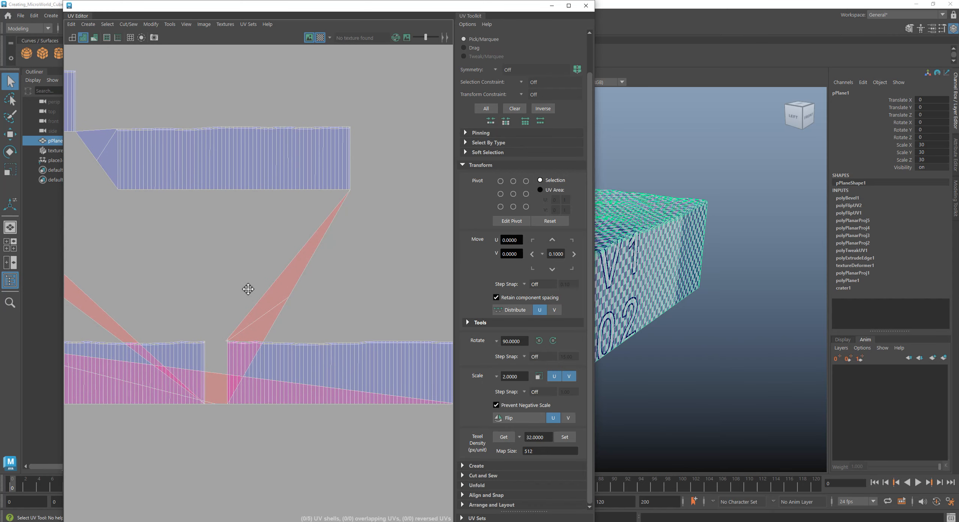
- Try the bevel with 2 segments and undo the change
left_click(845, 198)
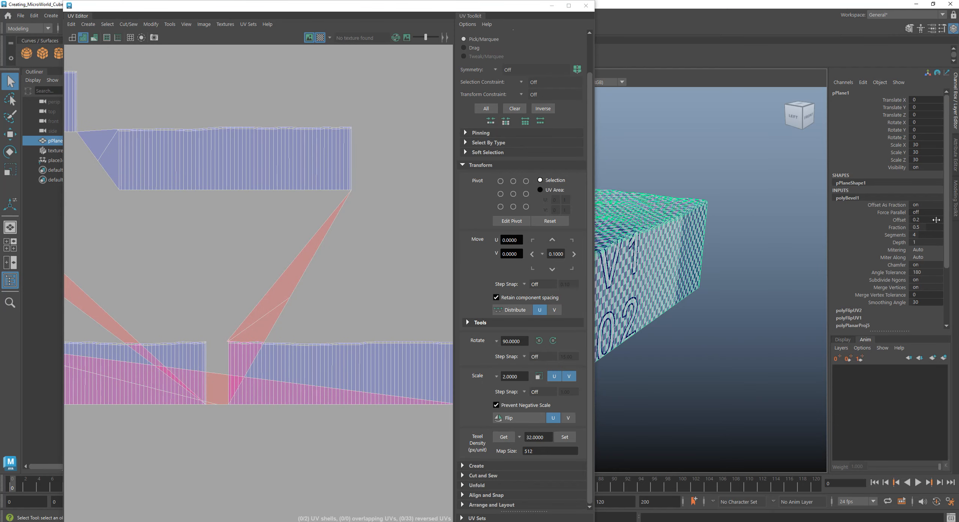
double_click(919, 235)
type("2")
key("Return")
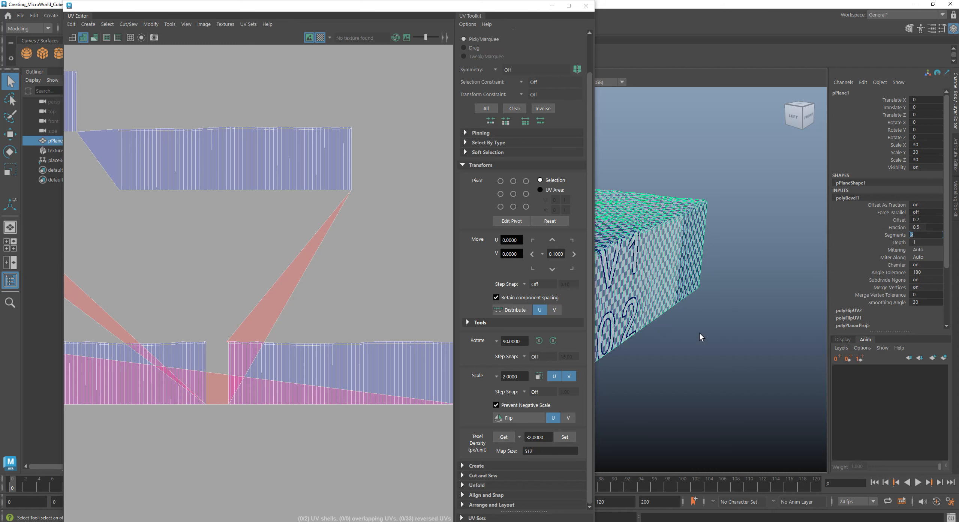
left_click_drag(700, 333, 719, 305, "alt")
key("ctrl+z")
- Select faces of the uppermost side-wall strip in the UV layout and move the UV Editor clear of the block
right_click_drag(287, 300, 245, 285, "alt")
middle_click_drag(246, 286, 455, 318, "alt")
middle_click_drag(324, 281, 254, 238, "alt")
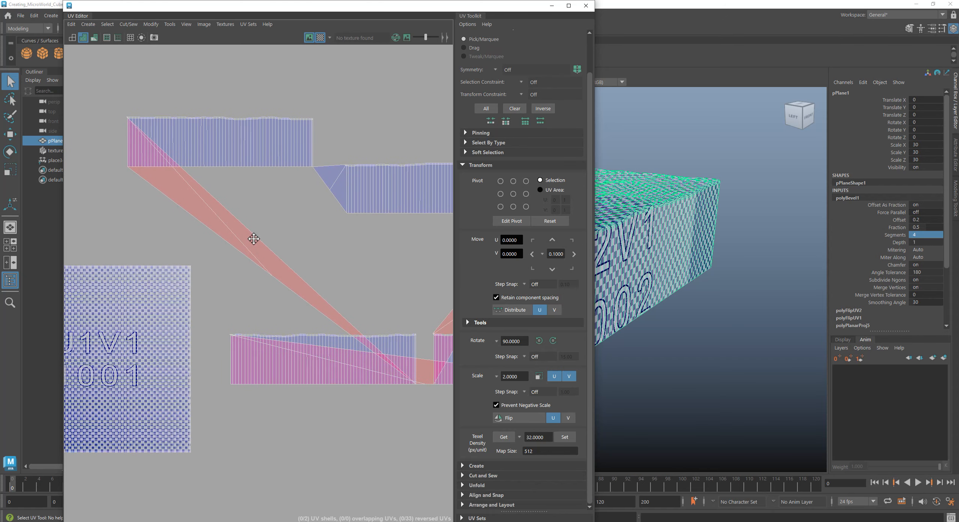
right_click_drag(234, 128, 227, 147)
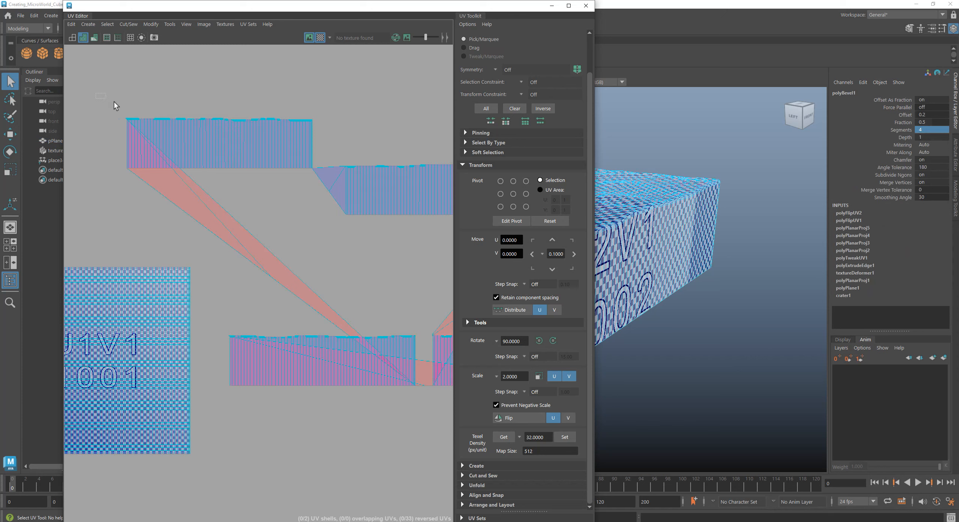
left_click_drag(267, 168, 340, 147)
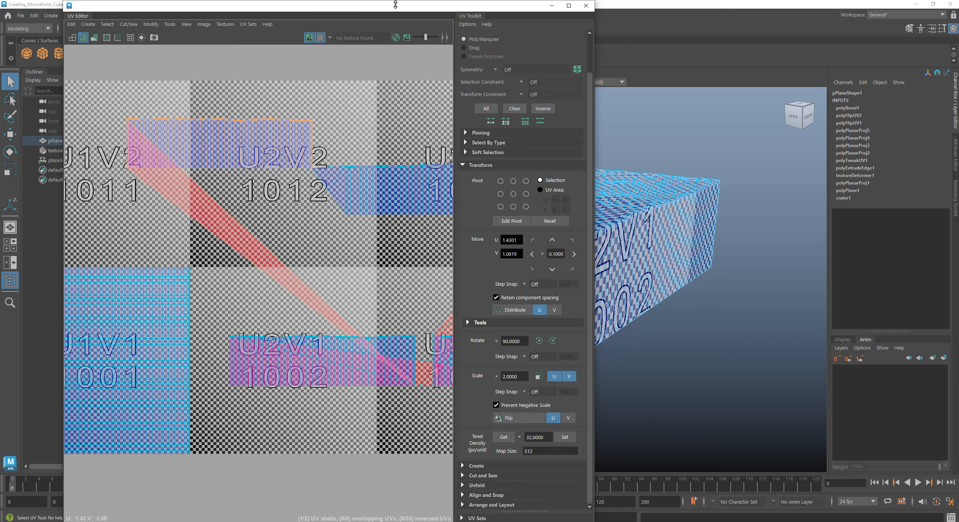
left_click_drag(392, 13, 344, 410)
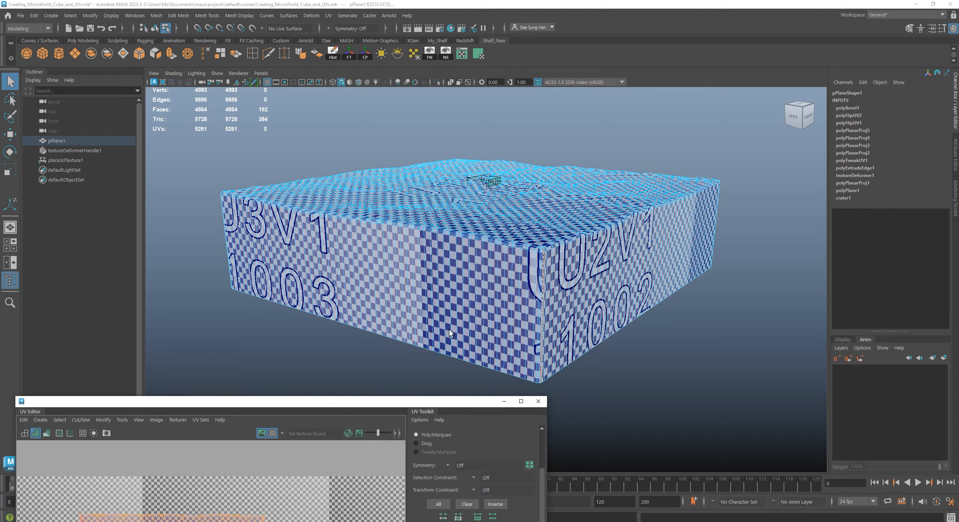
- Inspect the selected faces and the checker pattern along the block's beveled edges, comparing wireframe and shaded display
mouse_move(619, 239)
left_mouse_down("alt")
mouse_move(498, 244)
mouse_move(525, 282)
mouse_move(650, 272)
mouse_move(636, 223)
mouse_move(688, 257)
mouse_move(611, 280)
mouse_move(525, 168)
left_mouse_up("alt")
key("4")
key("5")
middle_click_drag(560, 169, 554, 252, "alt")
right_click_drag(566, 250, 617, 248, "alt")
middle_click_drag(545, 189, 553, 246, "alt")
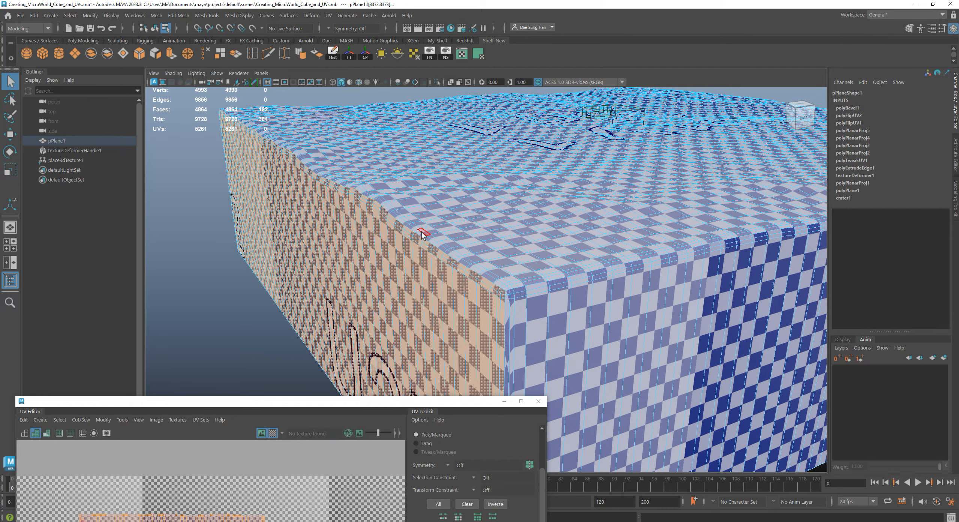
- Bring the UV Editor back over the viewport and turn off the checker map
left_click_drag(336, 400, 377, 46)
left_click(314, 74)
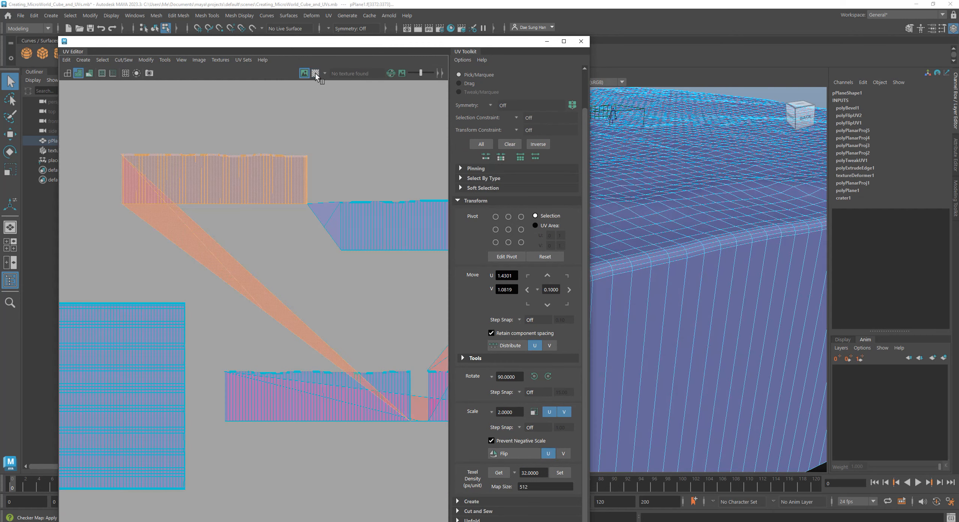
left_click_drag(291, 42, 265, 3)
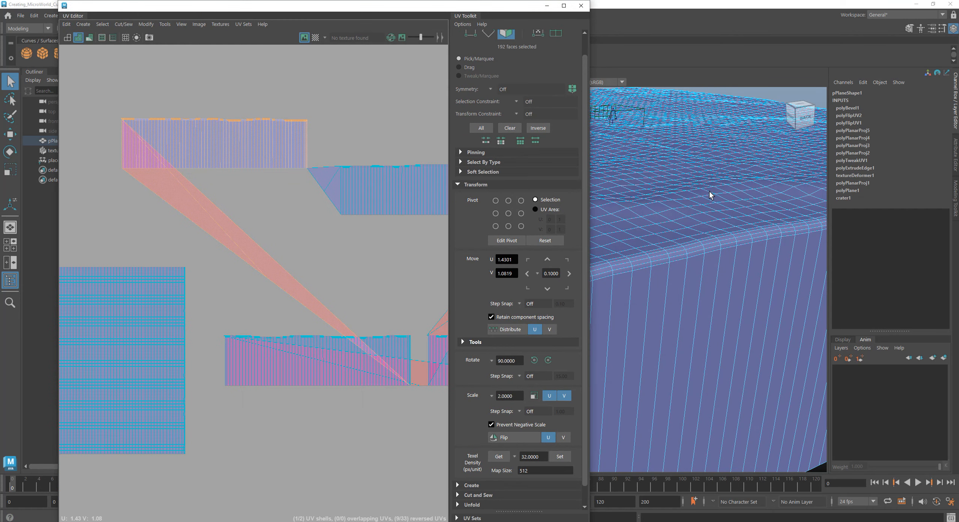
- Return the block to object mode and reselect it with the Move tool active
right_click_drag(709, 191, 525, 167, "alt")
right_click_drag(653, 202, 642, 228, "alt")
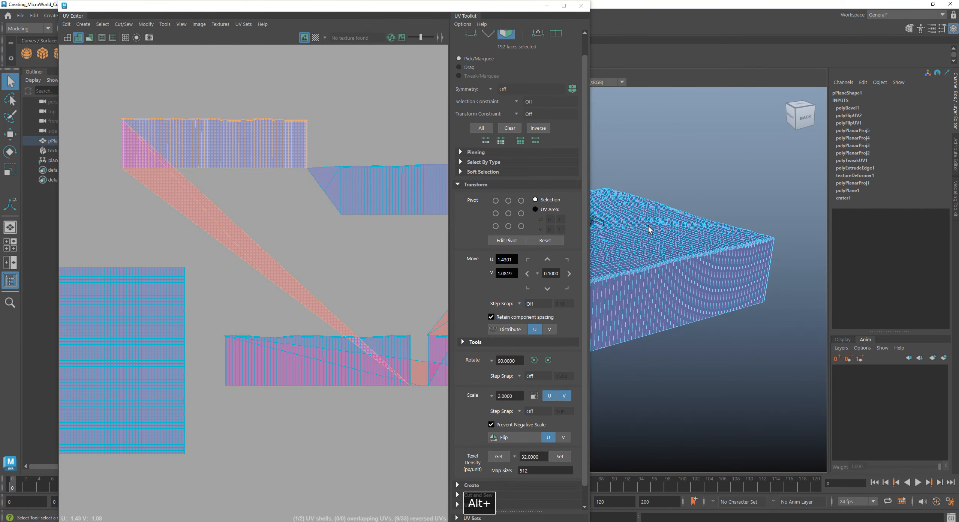
left_click_drag(642, 229, 746, 228, "alt")
right_click_drag(672, 241, 710, 145)
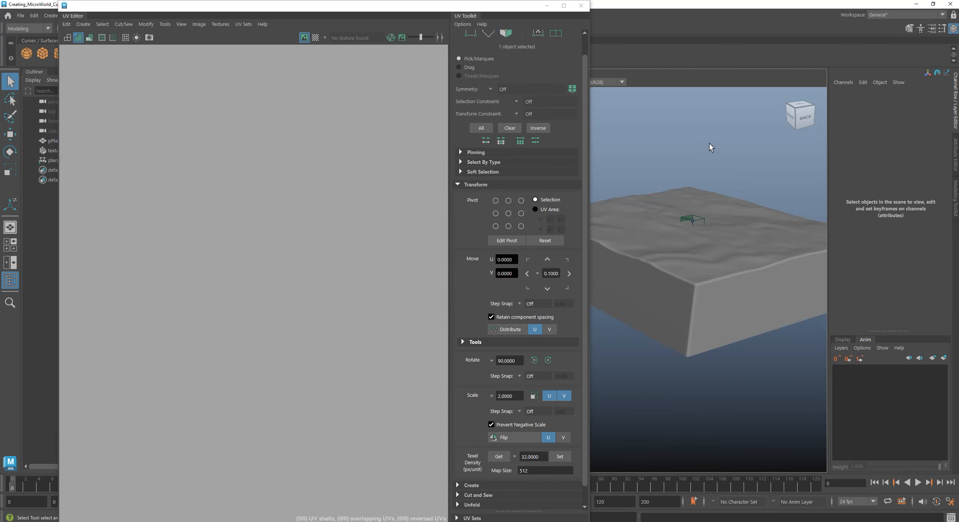
key("w")
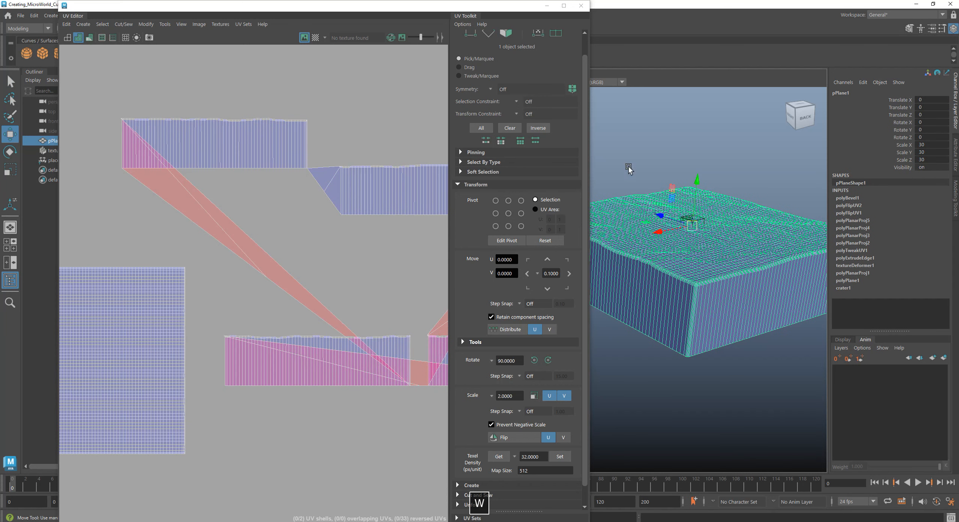
- Examine the stretched faces that connect the side-wall shells across the whole UV layout
right_click_drag(329, 221, 283, 221, "alt")
middle_click_drag(355, 254, 243, 219, "alt")
right_click_drag(338, 244, 202, 240, "alt")
middle_click_drag(197, 238, 244, 242, "alt")
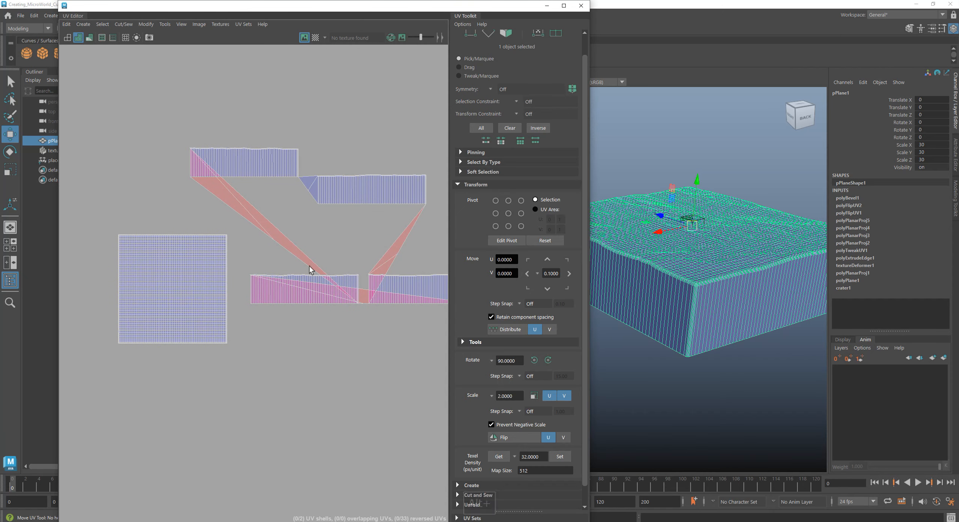
middle_click_drag(369, 259, 262, 219, "alt")
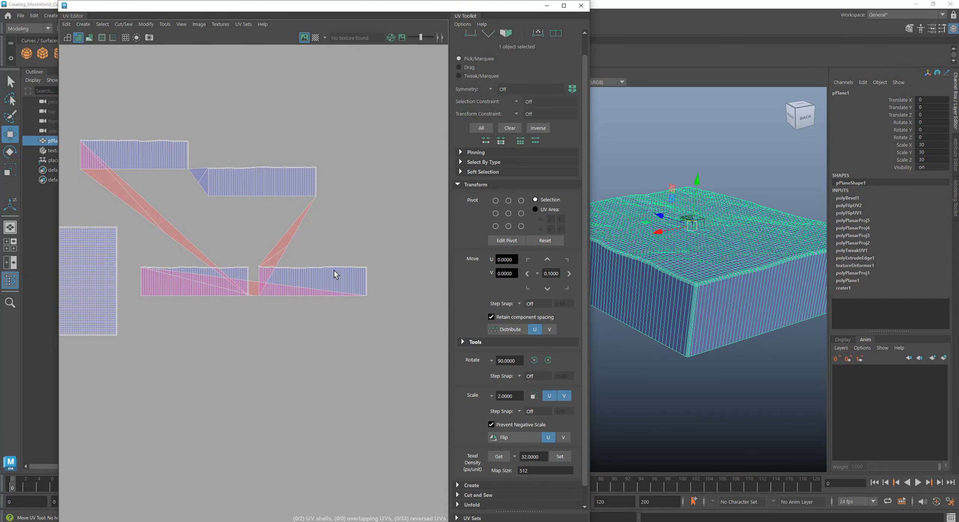
right_click_drag(254, 231, 403, 271, "alt")
middle_click_drag(241, 268, 373, 293, "alt")
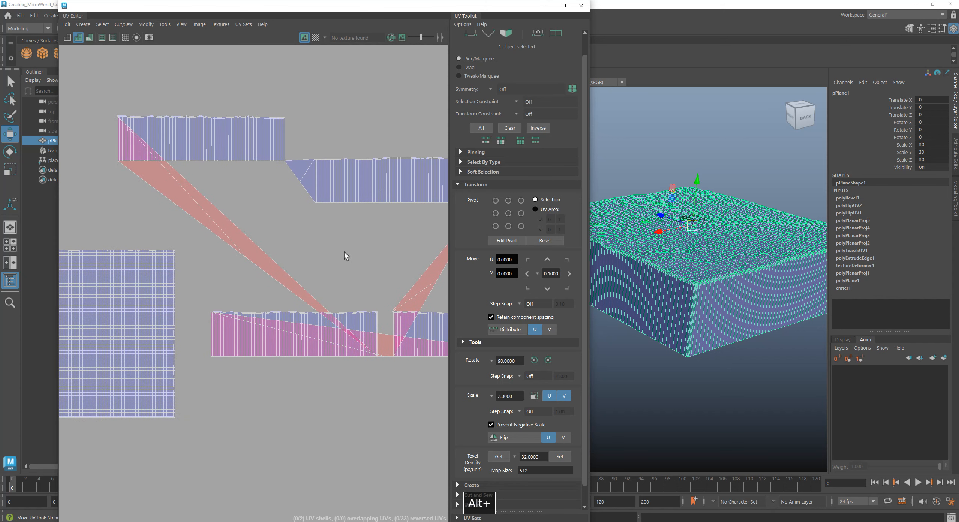
middle_click_drag(307, 238, 310, 259, "alt")
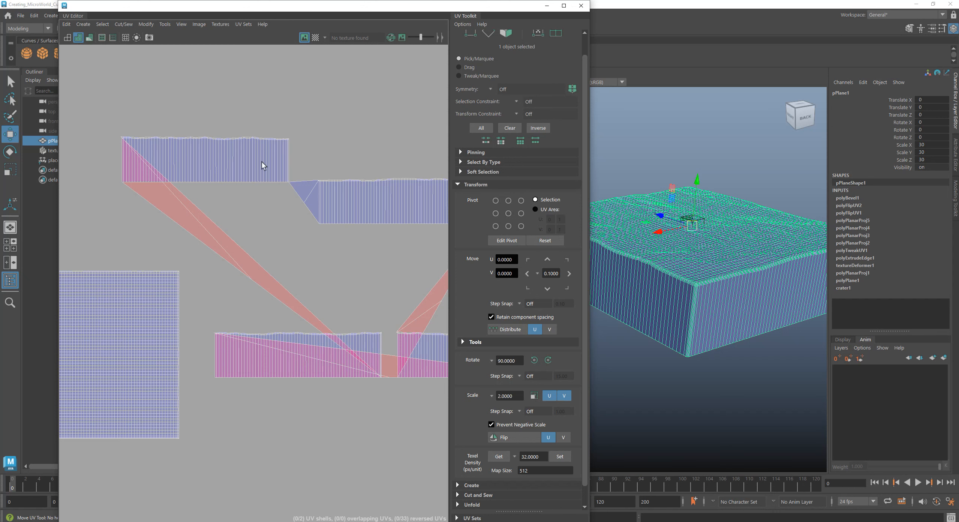
middle_click_drag(352, 303, 217, 296, "alt")
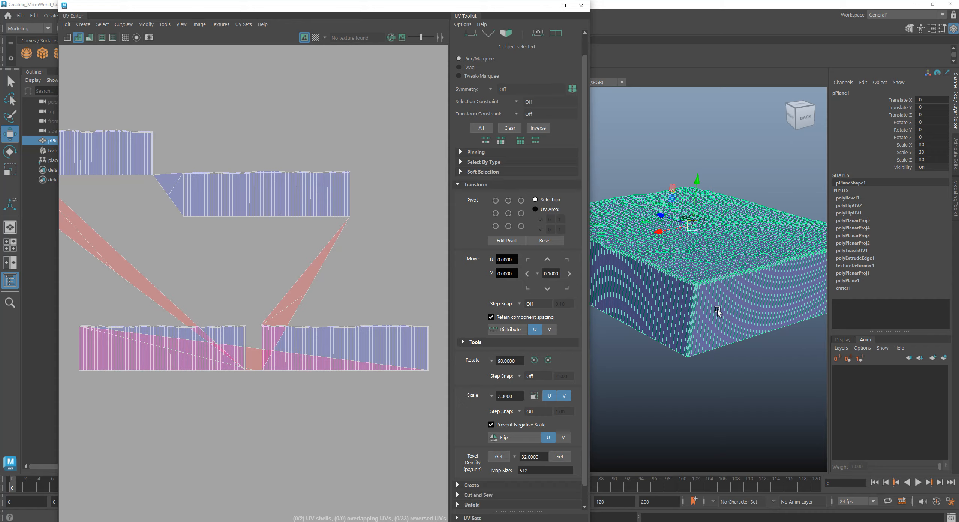
- Inspect the block's beveled corner and upper edge up close against the UV layout
left_click_drag(719, 314, 638, 294, "alt")
right_click_drag(637, 294, 686, 303, "alt")
middle_click_drag(686, 303, 568, 277, "alt")
middle_click_drag(678, 263, 701, 285, "alt")
right_click_drag(701, 285, 716, 292, "alt")
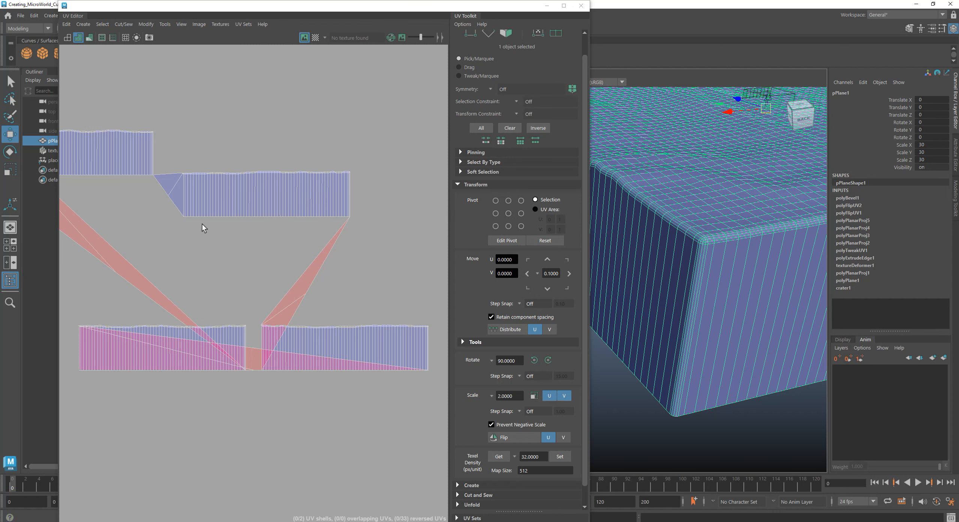
middle_click_drag(156, 193, 241, 212, "alt")
middle_click_drag(681, 222, 640, 237, "alt")
left_click_drag(641, 237, 700, 239, "alt")
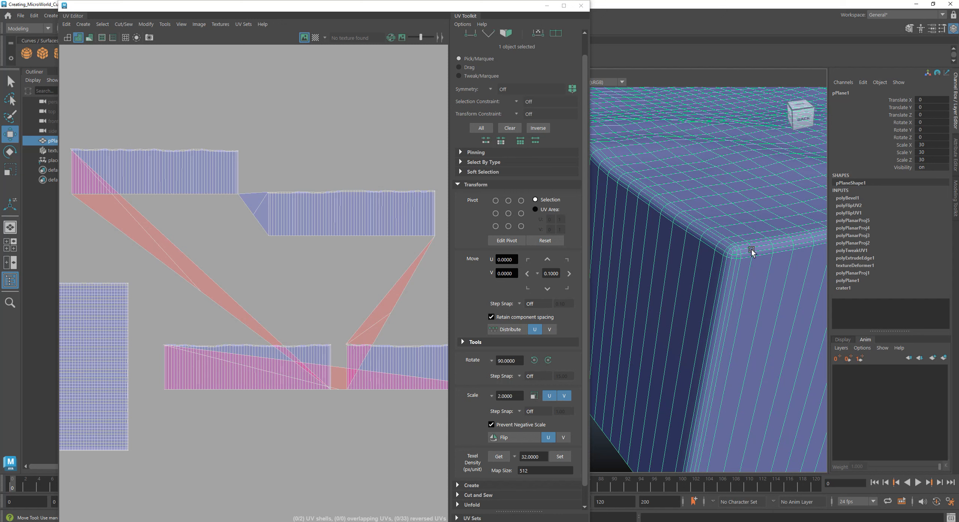
left_click_drag(703, 271, 713, 246, "alt")
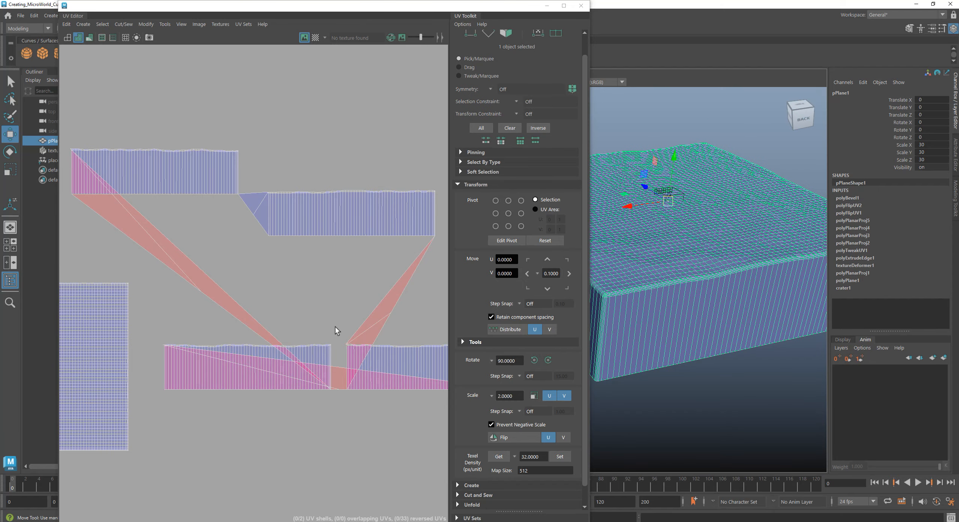
- Select all faces of the uppermost side-wall shell, including the stretched connecting faces, in the UV Editor in face mode
right_click_drag(329, 259, 243, 251, "alt")
middle_click_drag(243, 250, 231, 278, "alt")
middle_click_drag(306, 282, 252, 270, "alt")
right_click_drag(252, 271, 205, 257, "alt")
middle_click_drag(205, 256, 271, 259, "alt")
right_click_drag(186, 226, 217, 225, "alt")
left_click_drag(106, 161, 302, 204)
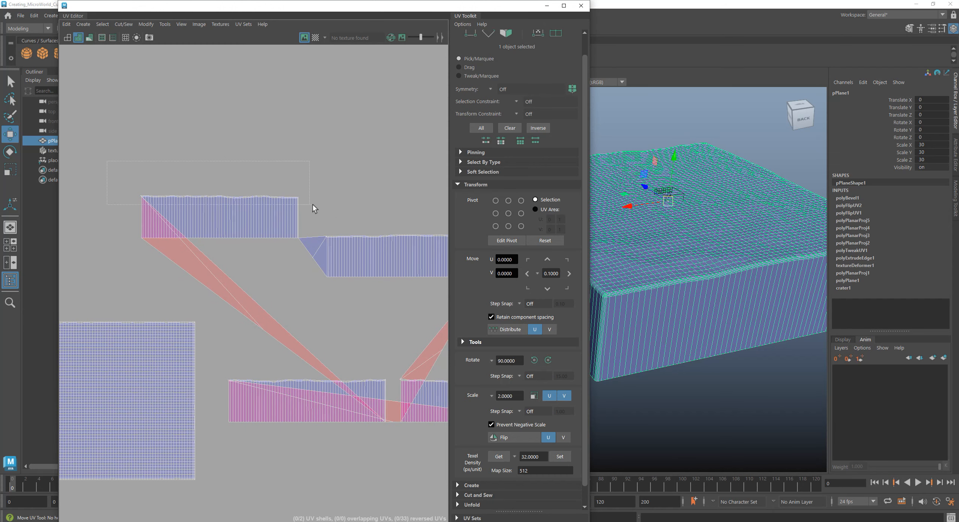
right_click_drag(319, 208, 318, 240)
left_click_drag(120, 173, 293, 225)
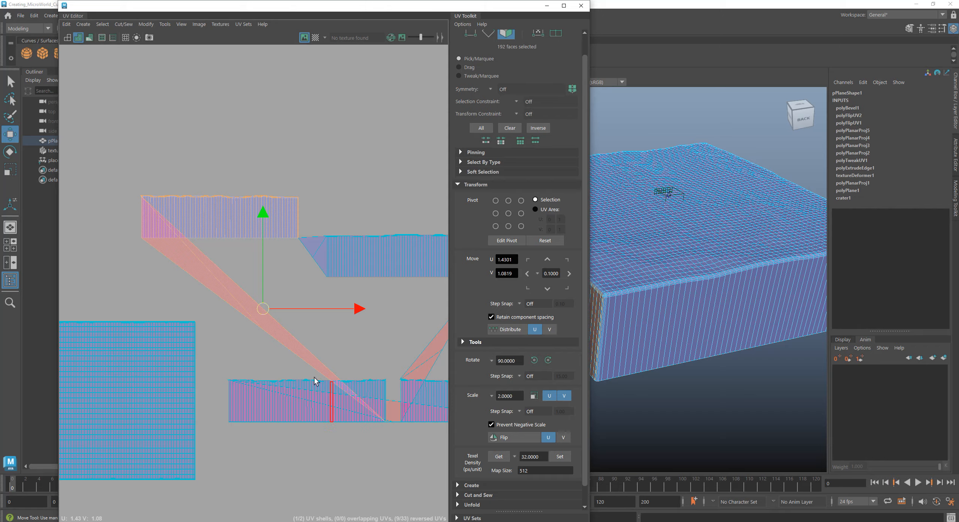
- Examine the selected wall faces along the beveled corner and upper edge, and compare them with the UV shell
left_click_drag(496, 10, 244, 151)
left_click_drag(555, 232, 592, 210, "alt")
middle_click_drag(592, 208, 431, 229, "alt")
right_click_drag(540, 228, 581, 262, "alt")
middle_click_drag(676, 224, 587, 212, "alt")
right_click_drag(586, 212, 604, 246, "alt")
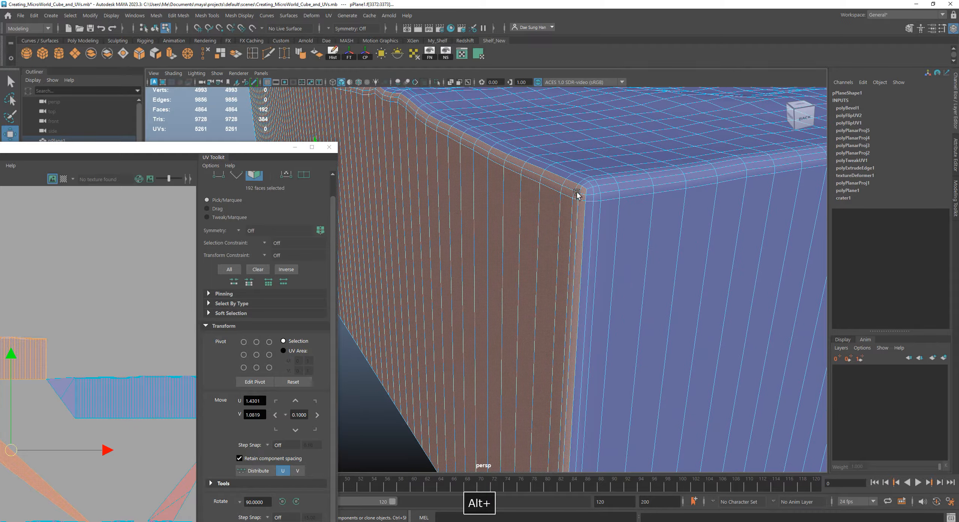
right_click_drag(537, 295, 524, 242, "alt")
left_click_drag(525, 242, 632, 252, "alt")
right_click_drag(633, 251, 713, 214, "alt")
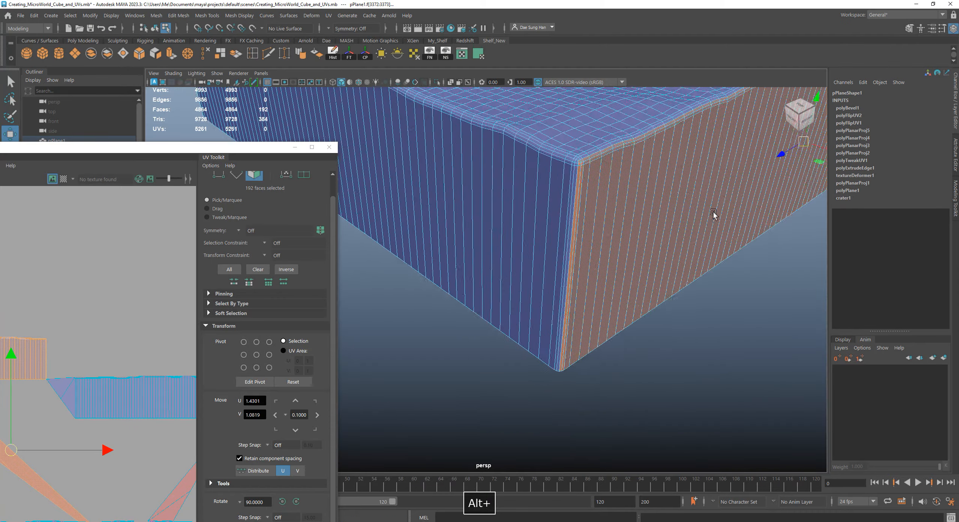
middle_click_drag(632, 167, 564, 224, "alt")
right_click_drag(563, 225, 612, 239, "alt")
left_click_drag(612, 240, 532, 236, "alt")
right_click_drag(532, 236, 654, 276, "alt")
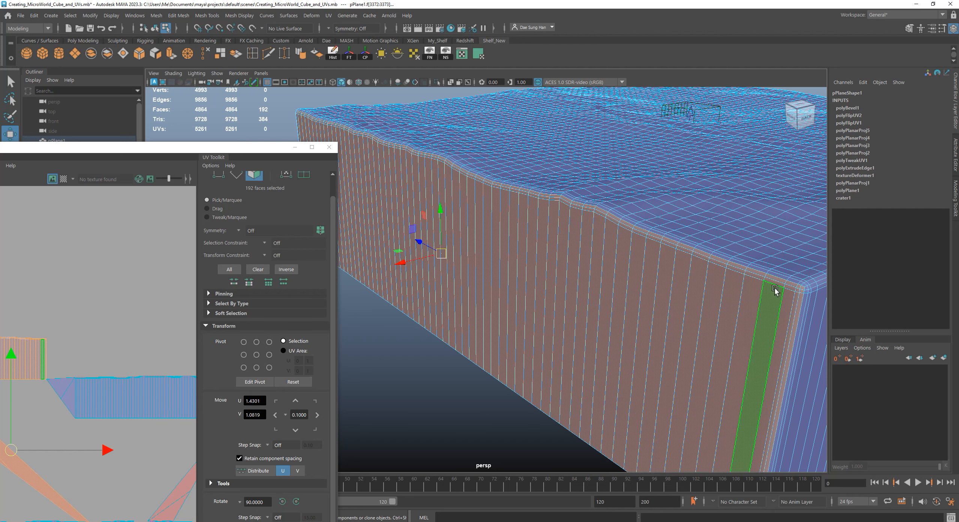
left_click_drag(224, 149, 436, 33)
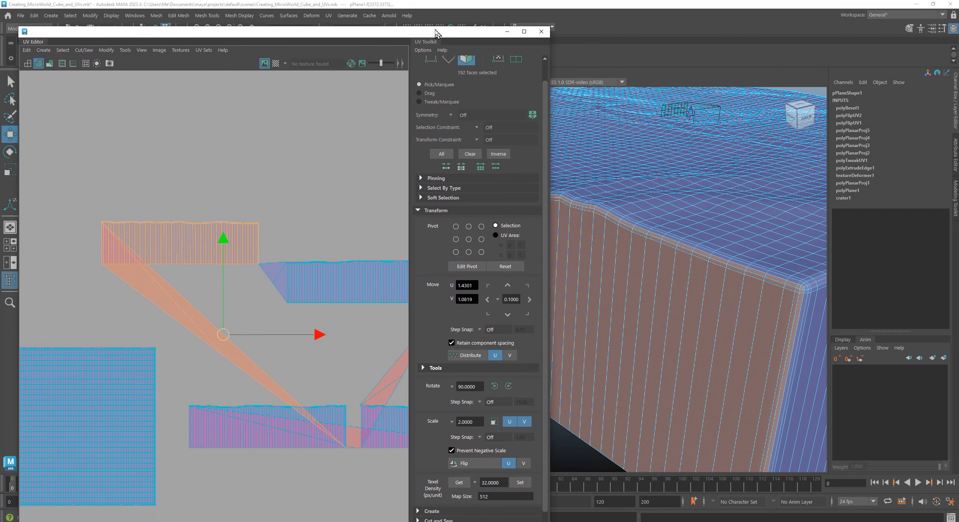
middle_click_drag(300, 201, 296, 176, "alt")
- Apply a planar projection from the X axis to the selected side wall, fitted to the bounding box and keeping the image width/height ratio
left_click_drag(315, 37, 113, 519)
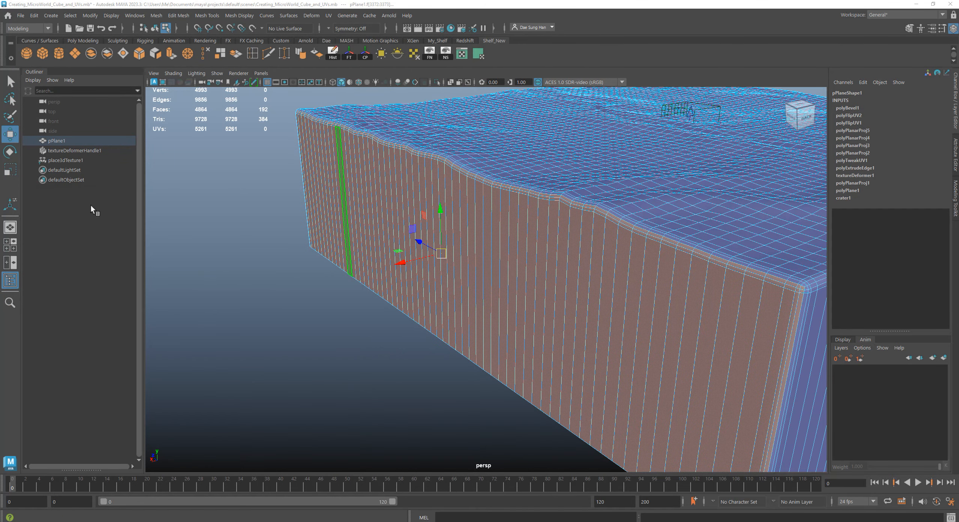
right_click_drag(355, 221, 266, 186, "alt")
middle_click_drag(443, 185, 379, 181, "alt")
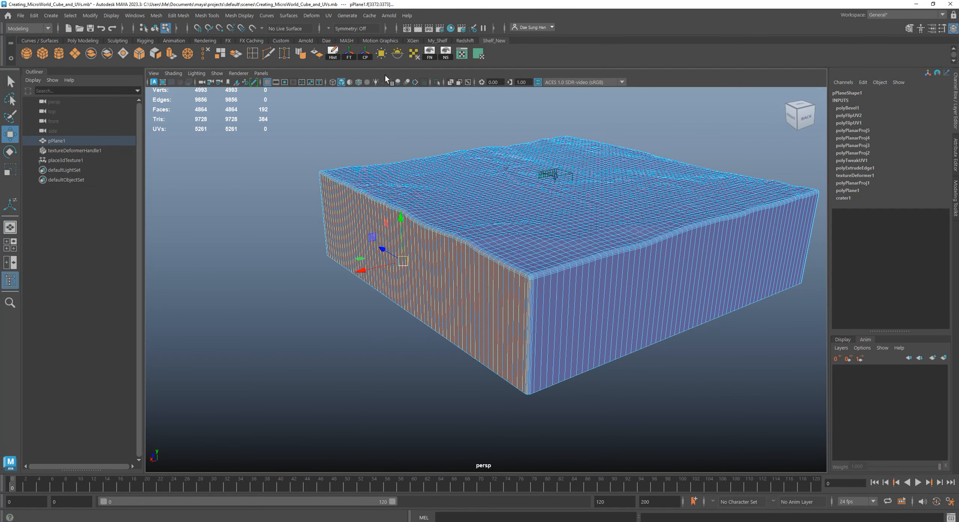
left_click(328, 15)
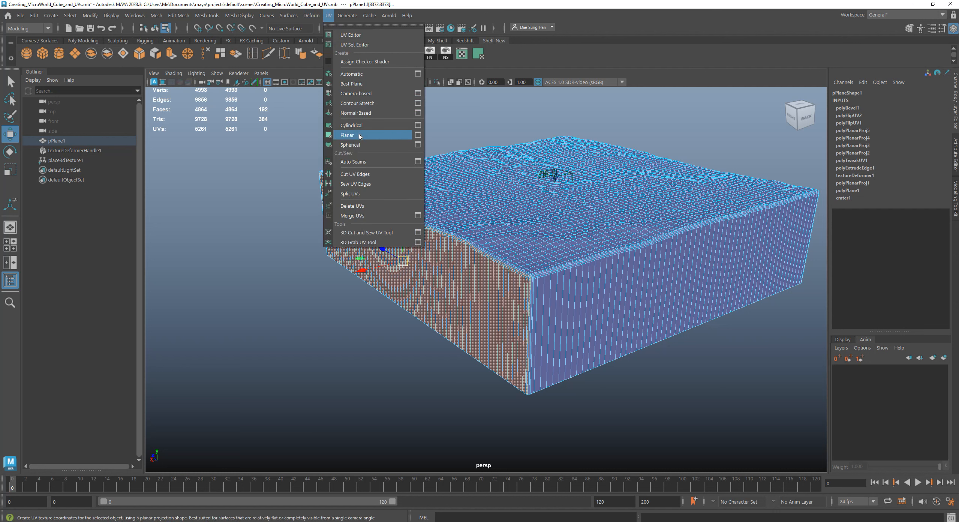
left_click(417, 135)
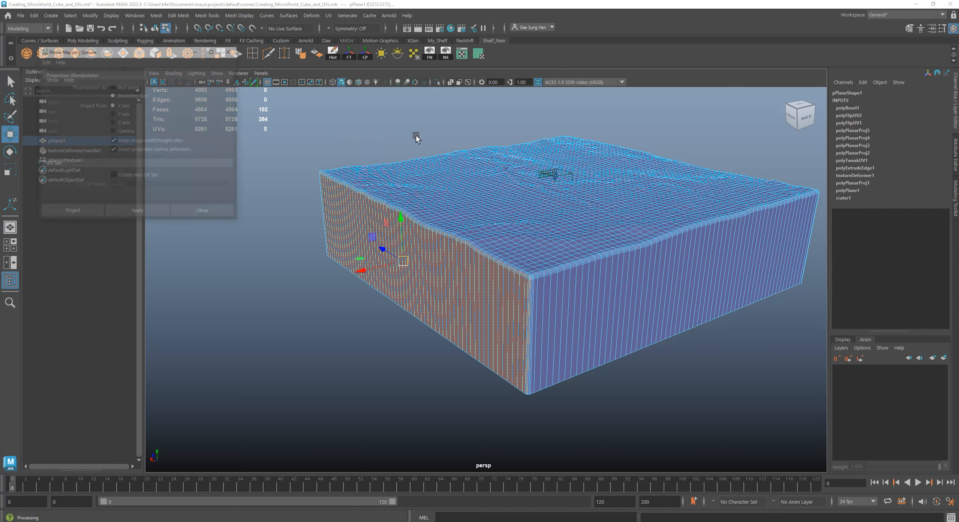
left_click_drag(376, 130, 417, 278, "alt")
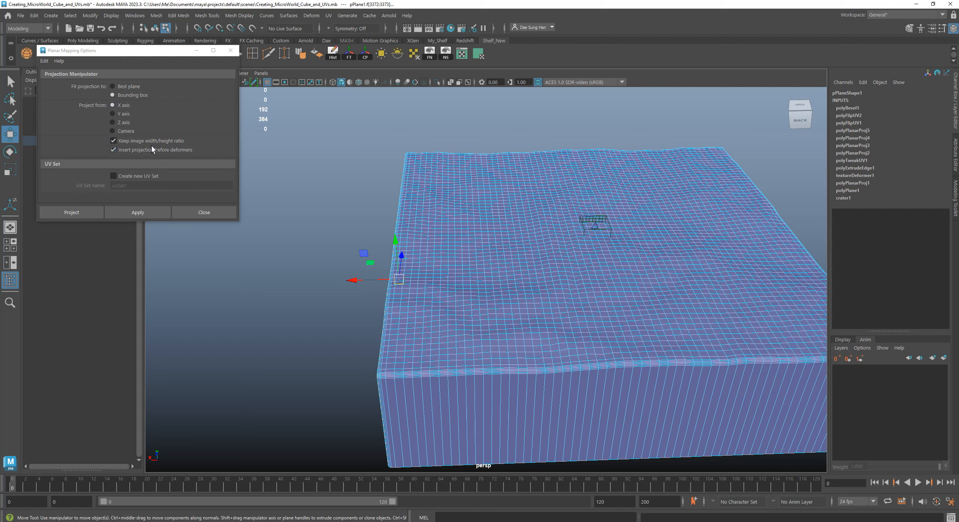
left_click(87, 212)
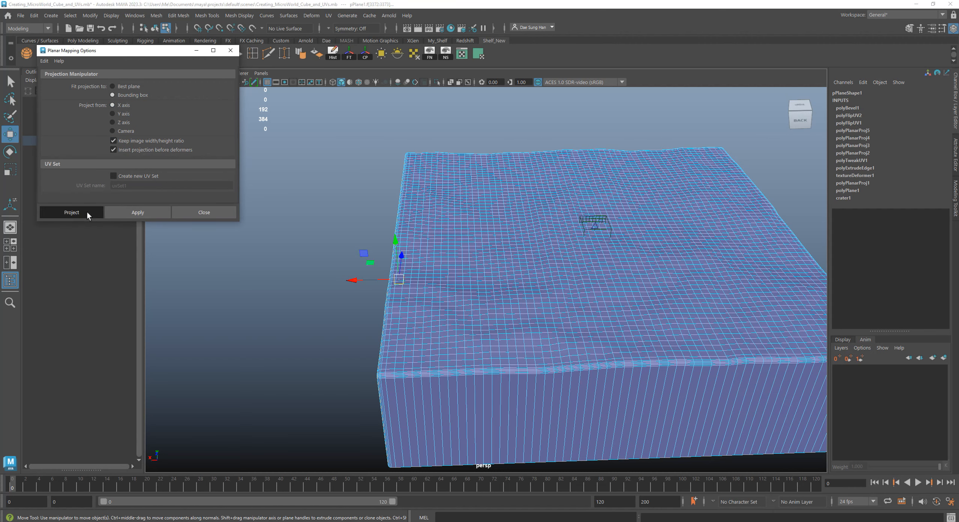
left_click_drag(424, 273, 484, 257, "alt")
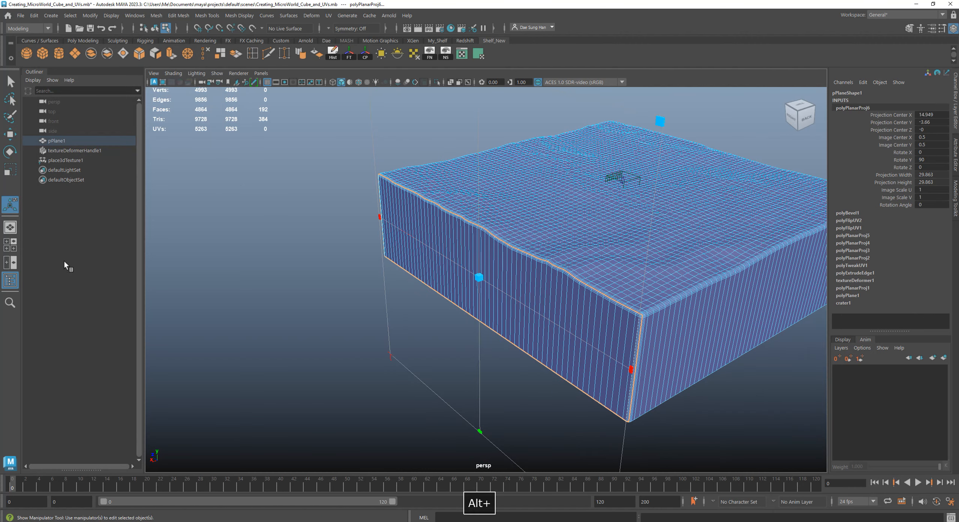
- Move the newly projected wall shell straight up in UV space, clear of the terrain's top-surface shell
left_click_drag(0, 131, 518, 89)
right_click_drag(382, 306, 253, 327, "alt")
middle_click_drag(253, 330, 366, 276, "alt")
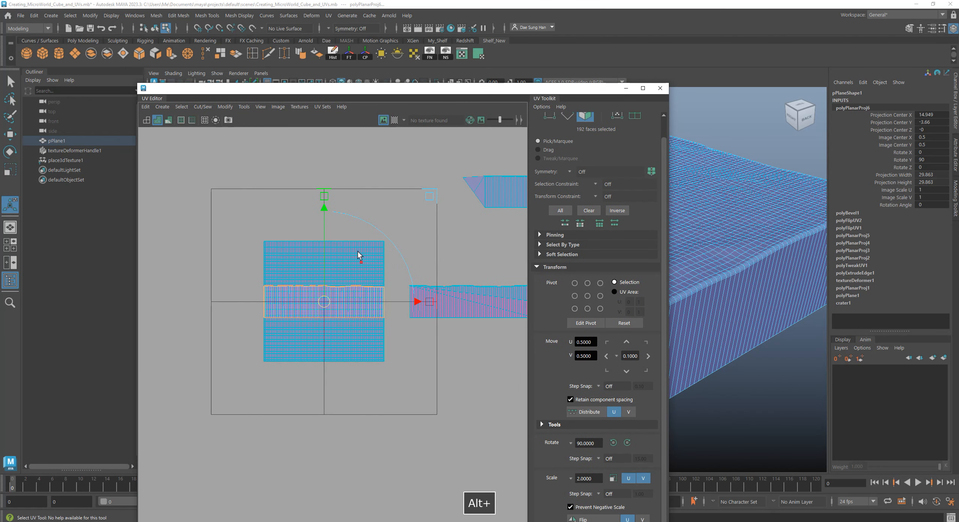
left_click_drag(326, 206, 314, 28)
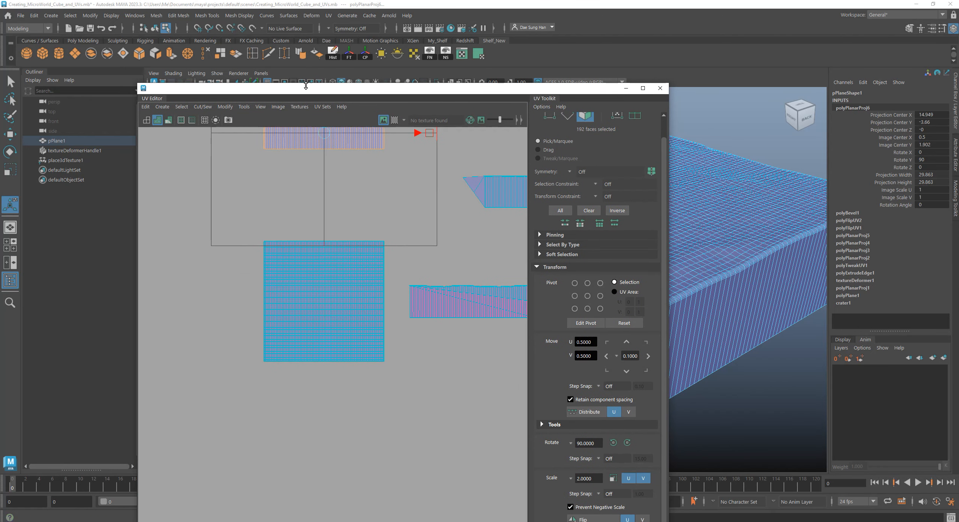
middle_click_drag(338, 202, 325, 292, "alt")
right_click_drag(326, 292, 374, 259, "alt")
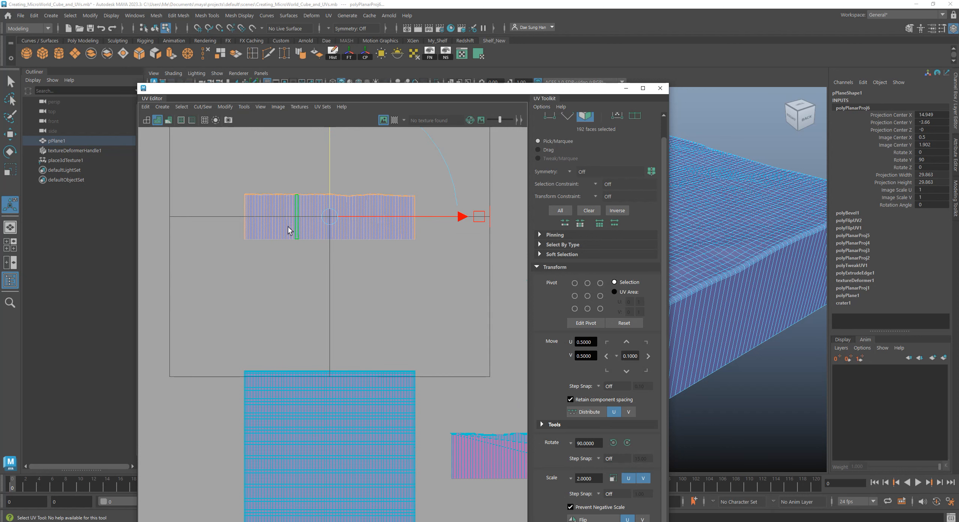
- Select the faces of the next upper side-wall shell in the UV Editor, excluding the faces of the neighbouring walls
left_click_drag(471, 93, 11, 213)
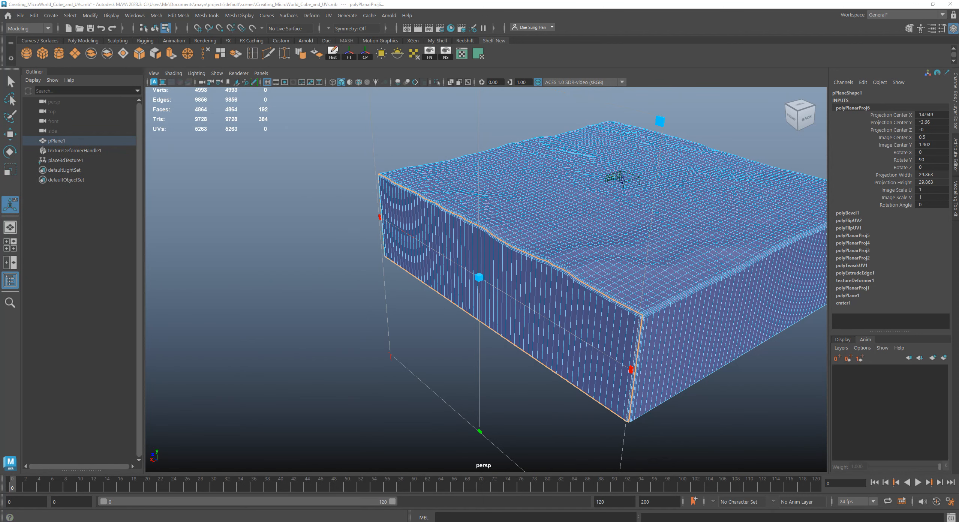
left_click_drag(4, 120, 375, 118)
right_click_drag(360, 243, 325, 241, "alt")
middle_click_drag(325, 240, 330, 189, "alt")
left_click_drag(502, 214, 516, 263)
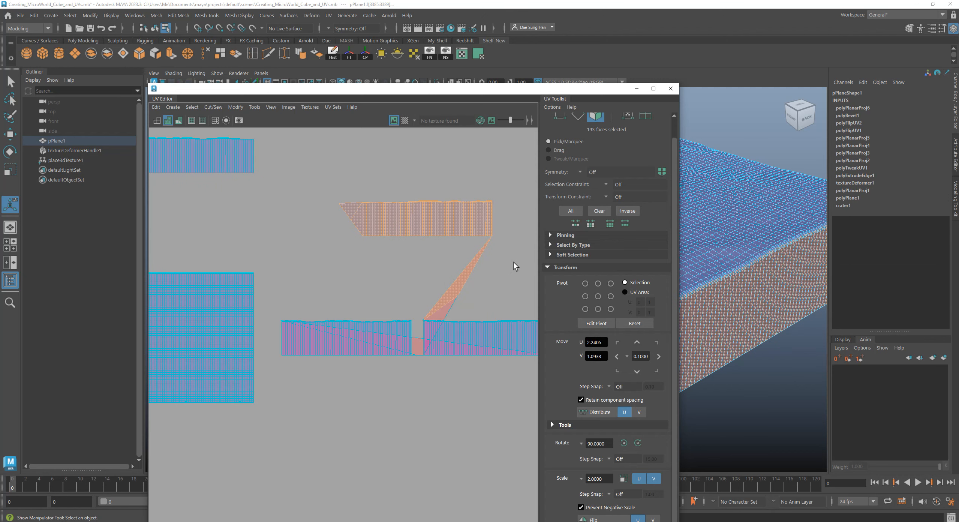
left_click(354, 179)
left_click_drag(348, 191, 501, 214)
- Check up close which bevel faces at the block's corner belong to the selected wall, with the UV layout alongside
left_click_drag(490, 89, 0, 202)
left_click_drag(609, 221, 562, 217, "alt")
left_click_drag(749, 229, 621, 224, "alt")
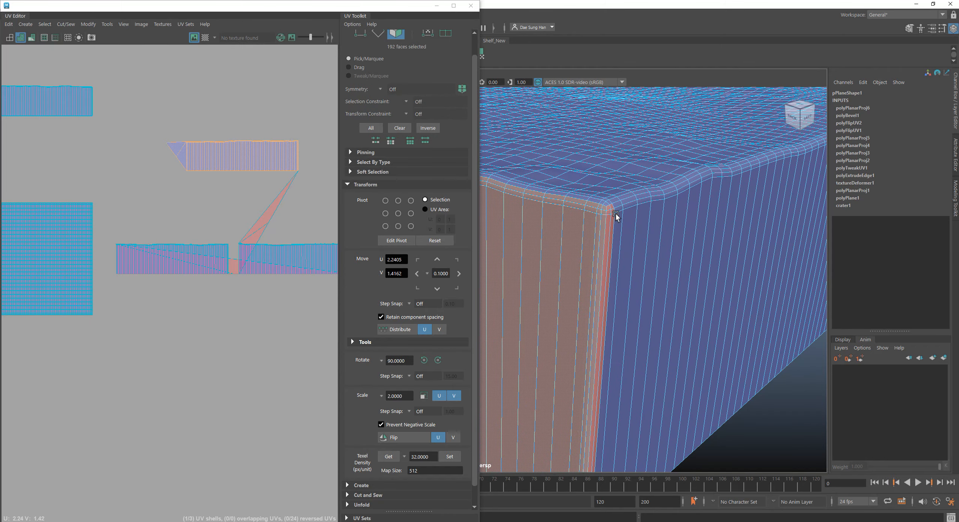
left_click_drag(627, 212, 636, 250, "alt")
left_click(641, 253)
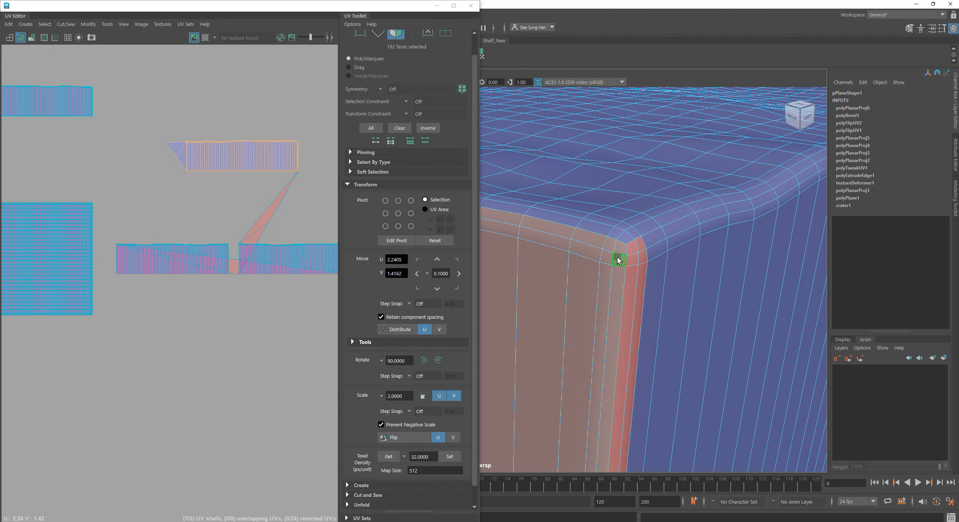
middle_click_drag(258, 262, 203, 339, "alt")
left_click_drag(301, 11, 0, 225)
right_click_drag(372, 221, 480, 262, "alt")
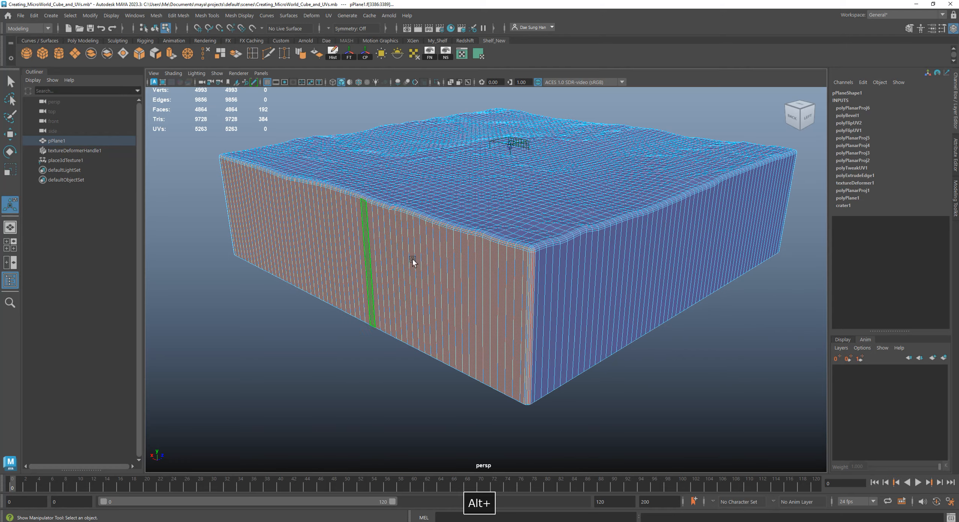
middle_click_drag(501, 216, 534, 238, "alt")
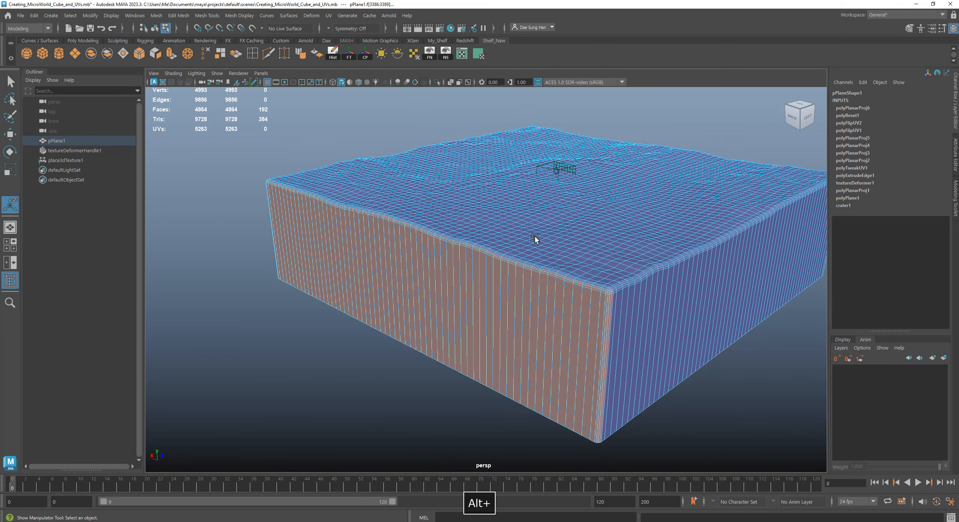
- Apply a planar projection from the Z axis to the selected side wall, fitted to the bounding box
left_click(328, 15)
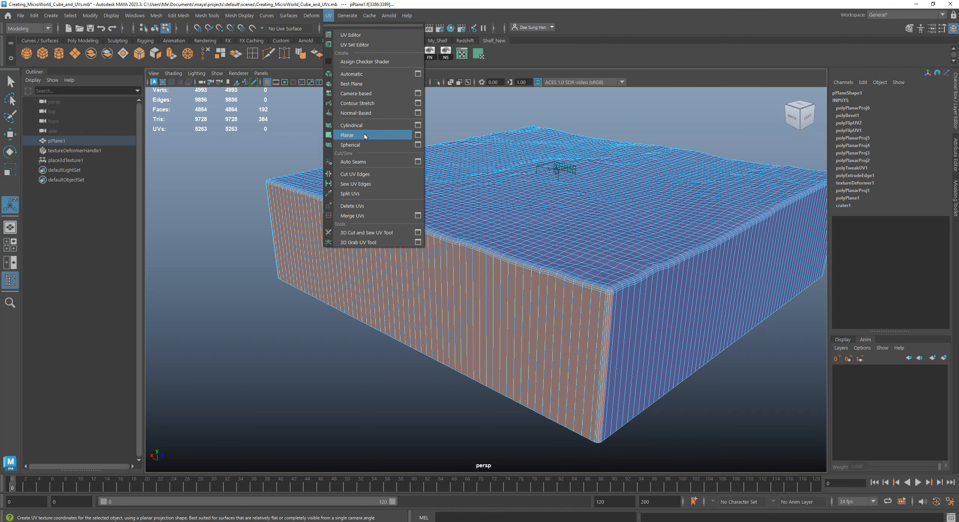
left_click(417, 135)
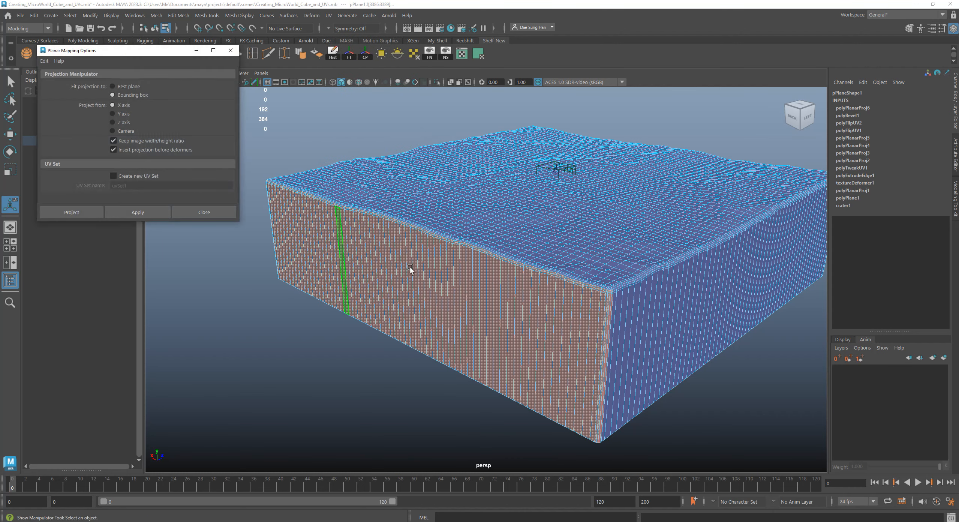
left_click_drag(411, 269, 566, 285, "alt")
right_click_drag(566, 285, 501, 256, "alt")
key("w")
left_click_drag(507, 257, 473, 230, "alt")
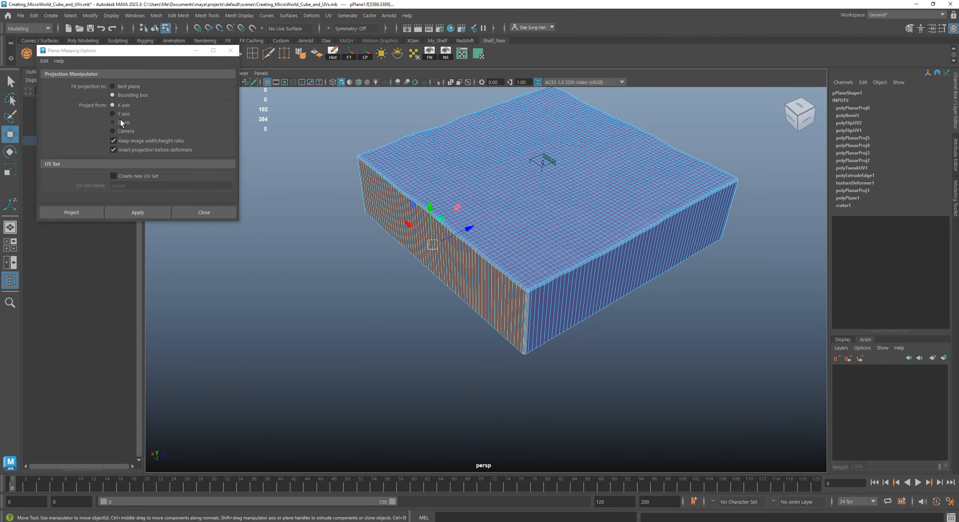
left_click(112, 122)
left_click(142, 211)
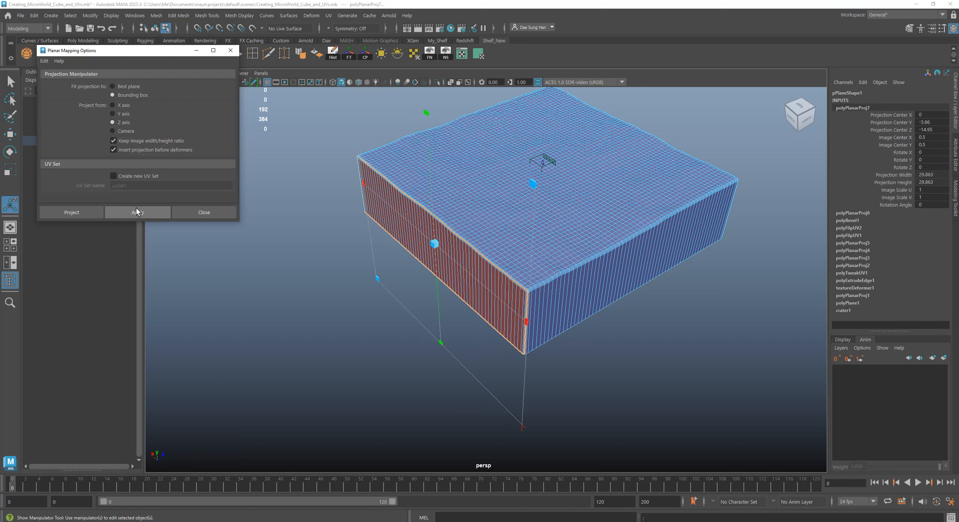
left_click(491, 261)
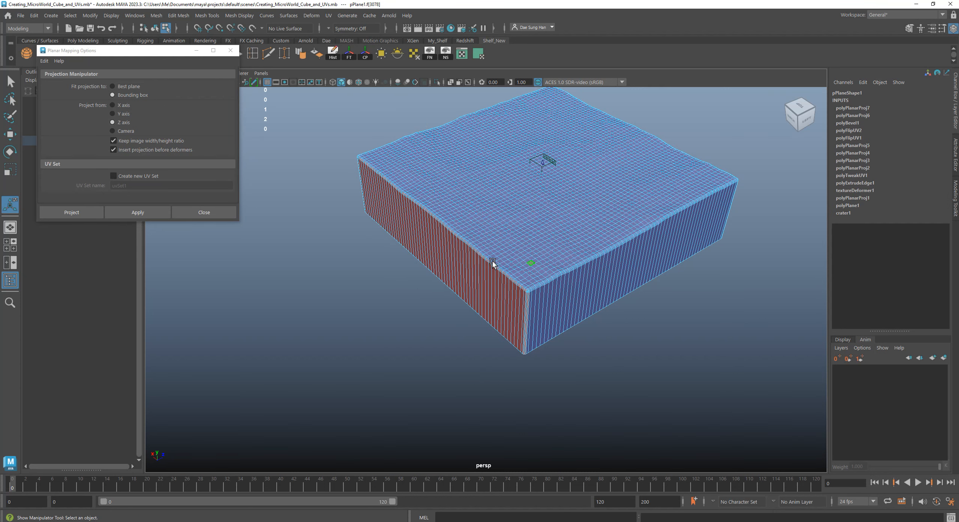
left_click_drag(679, 288, 703, 286, "alt")
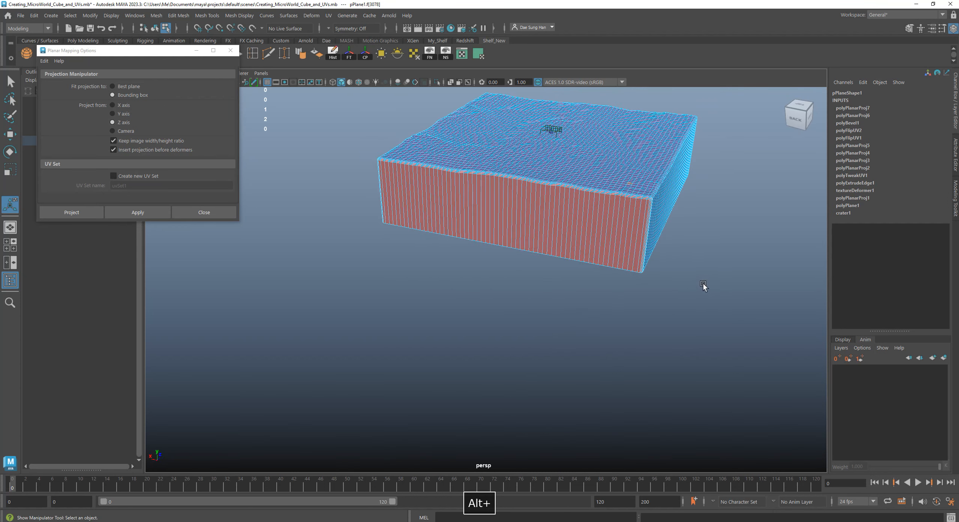
left_click(686, 334)
left_click_drag(0, 219, 484, 100)
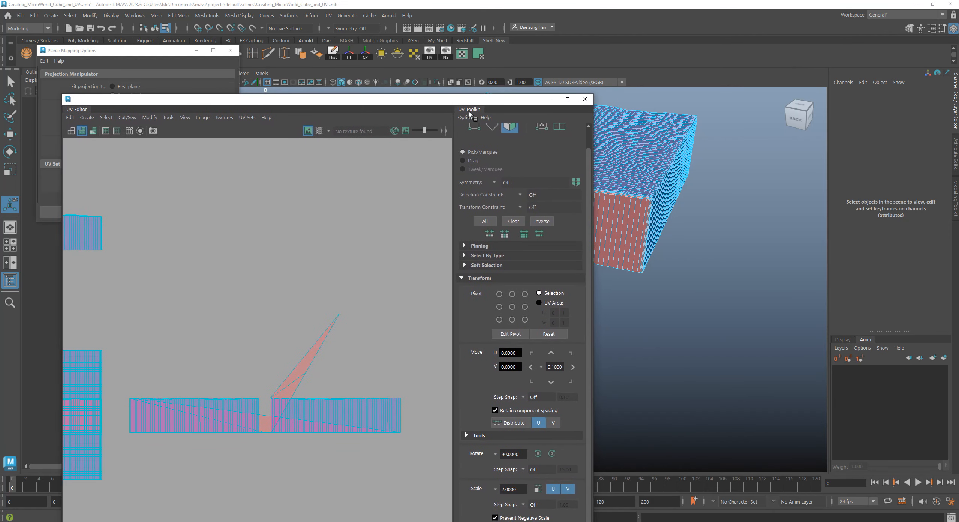
right_click_drag(344, 235, 209, 272, "alt")
middle_click_drag(250, 253, 333, 214, "alt")
right_click_drag(212, 276, 319, 330, "alt")
right_click_drag(229, 336, 332, 390, "alt")
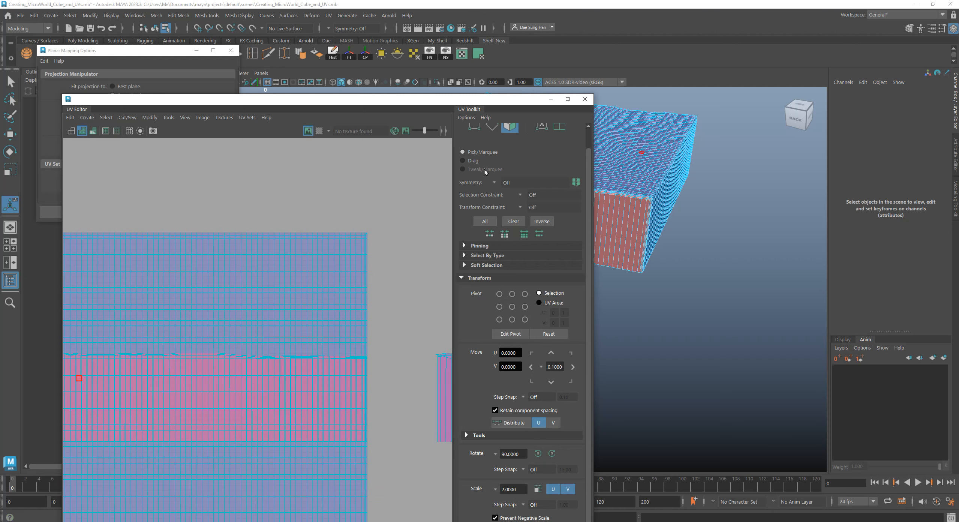
left_click_drag(474, 101, 309, 92)
mouse_move(676, 194)
left_mouse_down("alt")
mouse_move(670, 210)
mouse_move(678, 194)
left_mouse_up("alt")
key("ctrl+z")
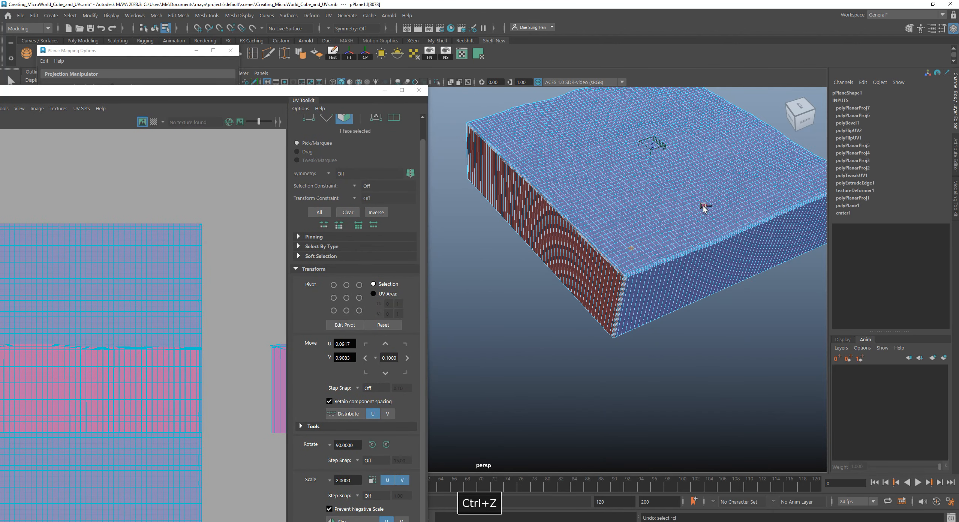
key("ctrl+z")
- Move the Z-projected wall shell straight up into the gap between the top-surface shell and the first reprojected wall
left_click_drag(648, 239, 646, 272, "alt")
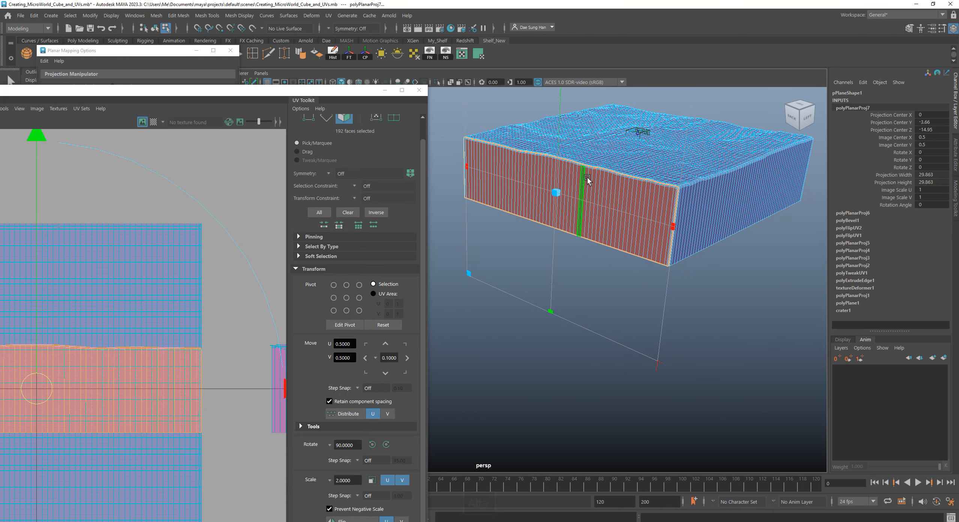
left_click_drag(254, 98, 428, 48)
scroll(339, 307, "down", 2)
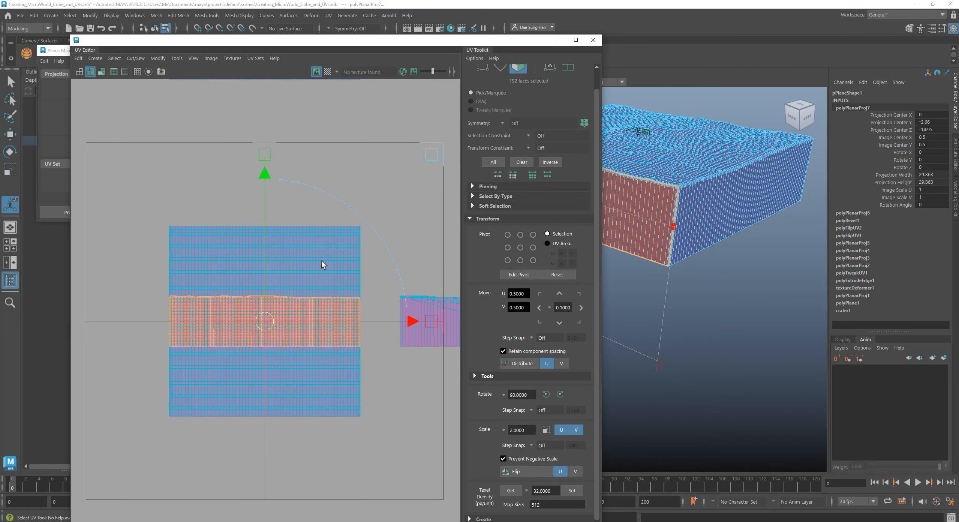
left_click_drag(260, 176, 281, 5)
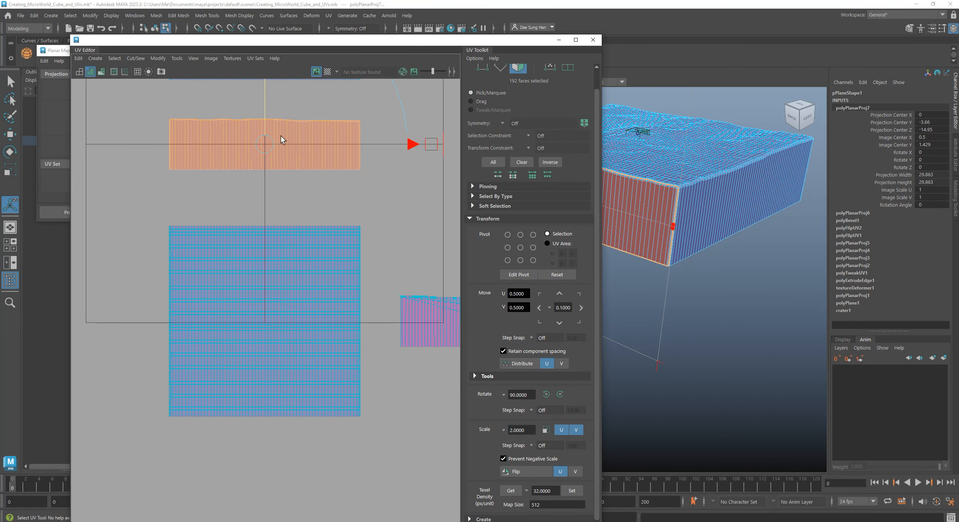
middle_click_drag(284, 137, 266, 229, "alt")
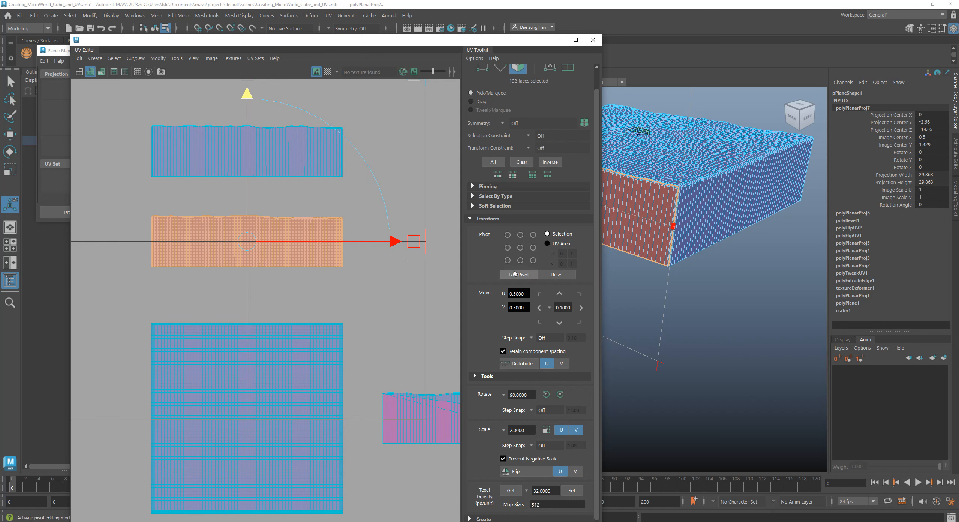
- Flip the selected Z-projected wall shell horizontally in the U direction
scroll(484, 244, "up", 1)
scroll(498, 240, "down", 2)
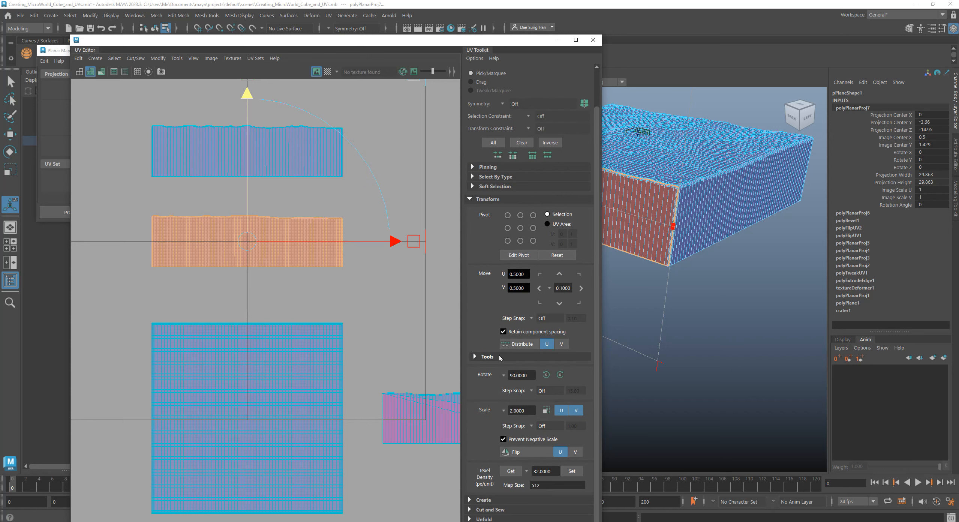
left_click(476, 200)
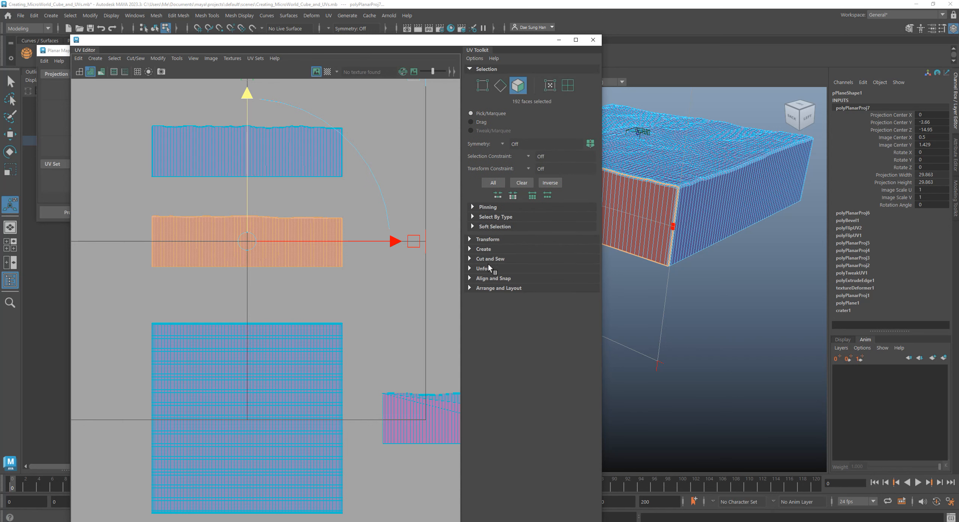
left_click(486, 240)
scroll(495, 395, "down", 2)
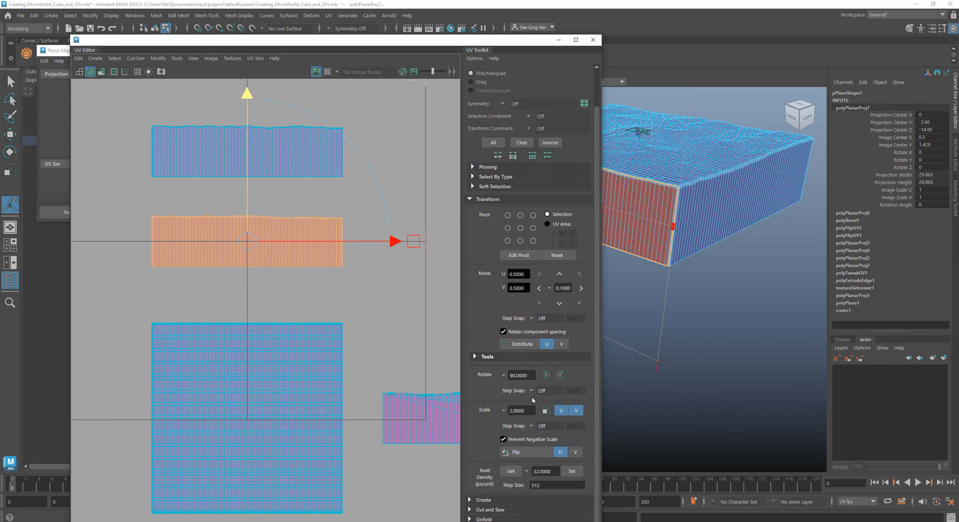
left_click(546, 452)
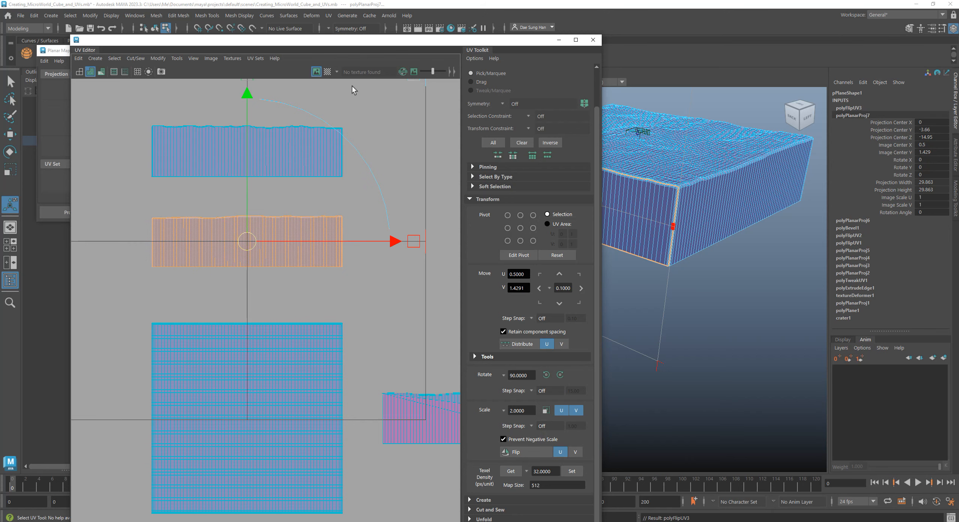
- Return to object selection and select the whole terrain block, with its UV layout and the model both in view
left_click_drag(378, 37, 182, 34)
right_click_drag(653, 200, 551, 229, "alt")
middle_click_drag(551, 229, 557, 234, "alt")
key("F8")
left_click(633, 153)
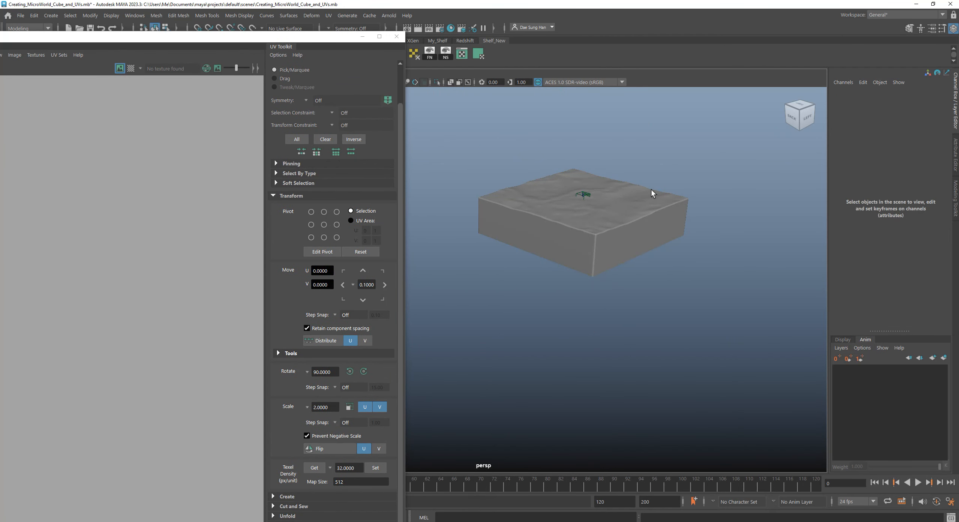
left_click(592, 224)
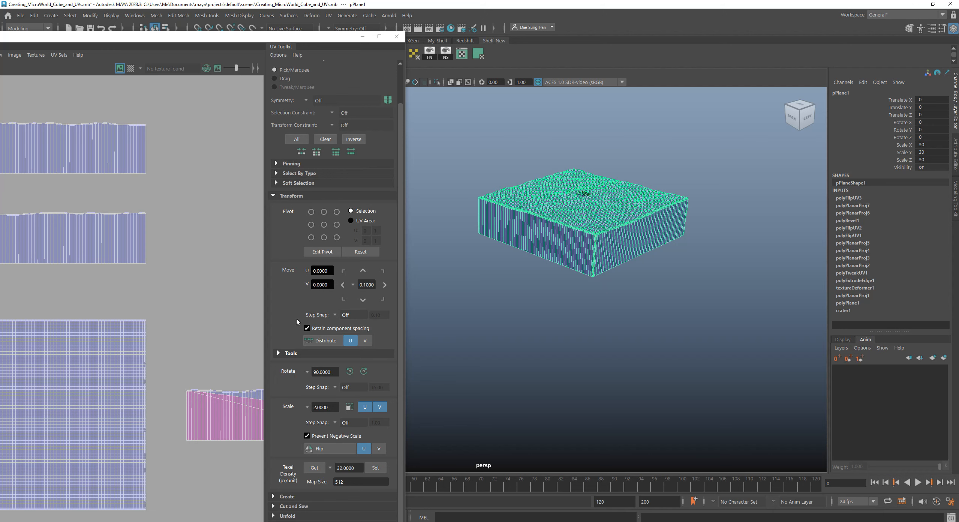
right_click_drag(180, 278, 120, 209, "alt")
left_click_drag(193, 47, 331, 14)
middle_click_drag(663, 205, 735, 198, "alt")
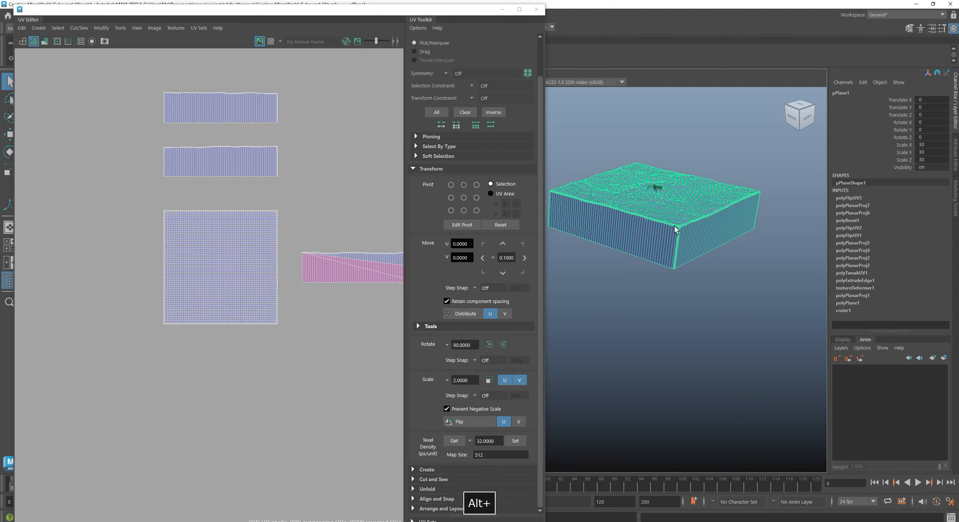
- Switch to face selection in the UV Editor and select the distorted side-wall shell nearest the top-surface shell
middle_click_drag(303, 250, 187, 239, "alt")
right_click_drag(209, 194, 275, 234, "alt")
left_click_drag(169, 196, 285, 307)
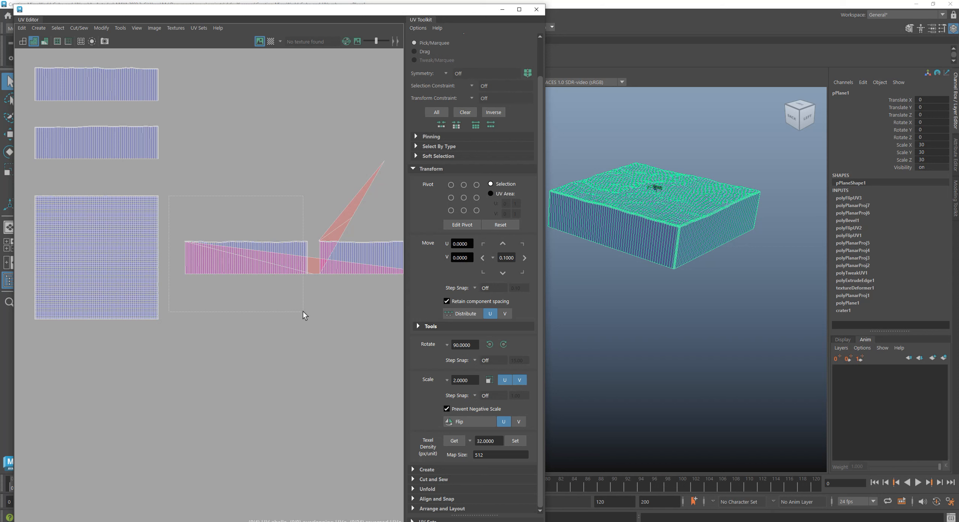
left_click_drag(311, 300, 313, 297)
right_click_drag(264, 237, 253, 264)
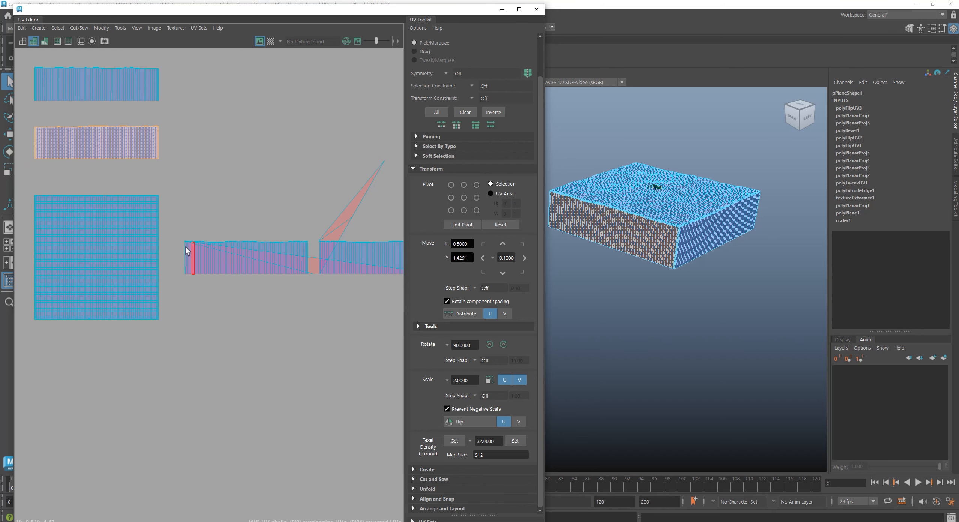
left_click_drag(306, 320, 306, 321)
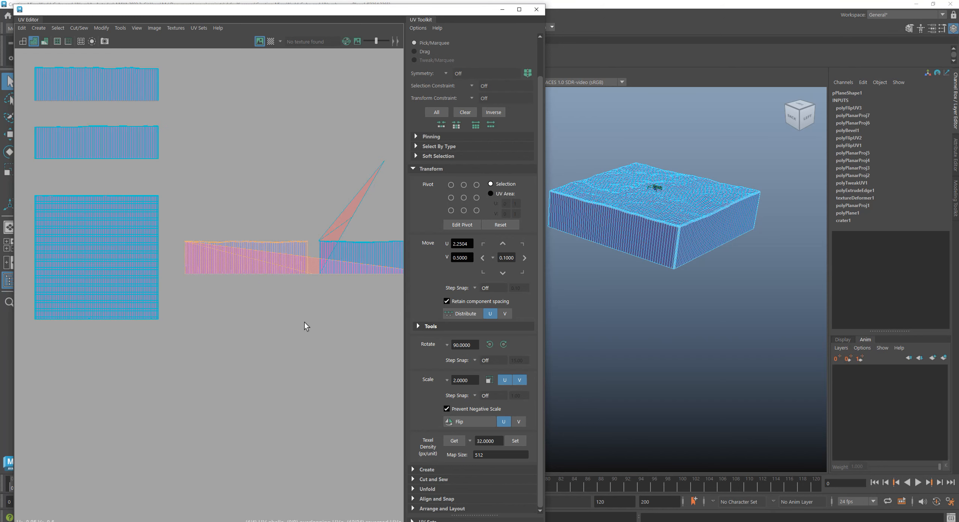
middle_click_drag(280, 288, 227, 310, "alt")
right_click_drag(227, 310, 351, 369, "alt")
left_click_drag(273, 320, 104, 189)
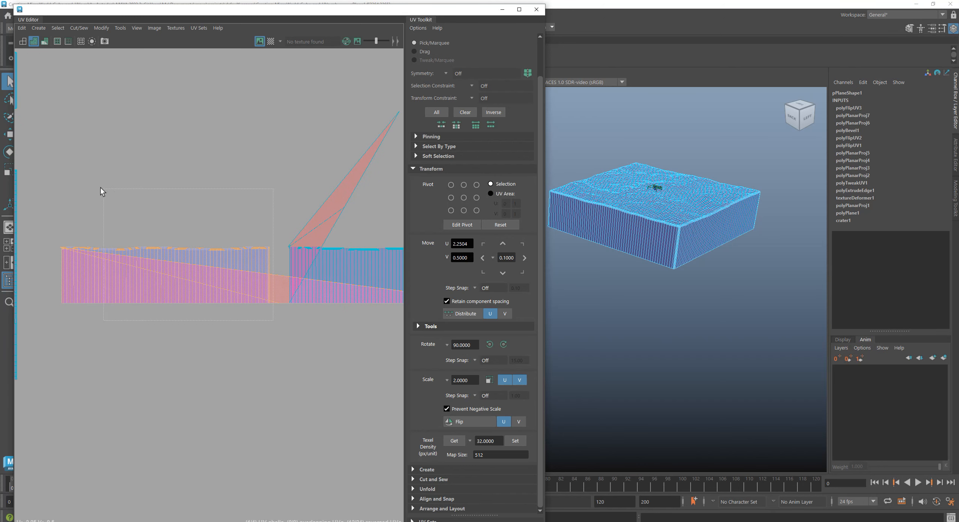
- Examine the bevel faces at both corners of the selected wall and match them to the UV layout
left_click_drag(653, 266, 600, 268, "alt")
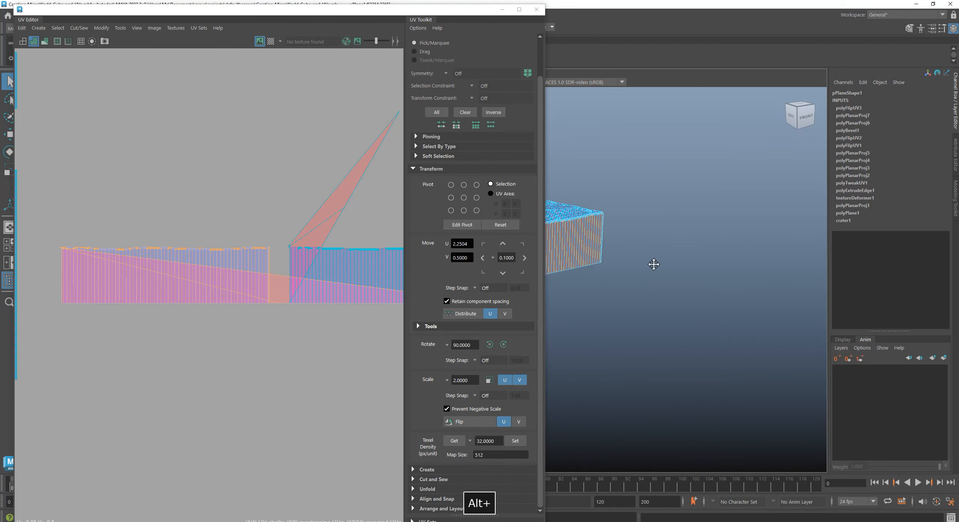
middle_click_drag(652, 265, 743, 261, "alt")
left_click_drag(683, 276, 682, 283, "alt")
right_click_drag(682, 284, 700, 308, "alt")
middle_click_drag(700, 309, 649, 315, "alt")
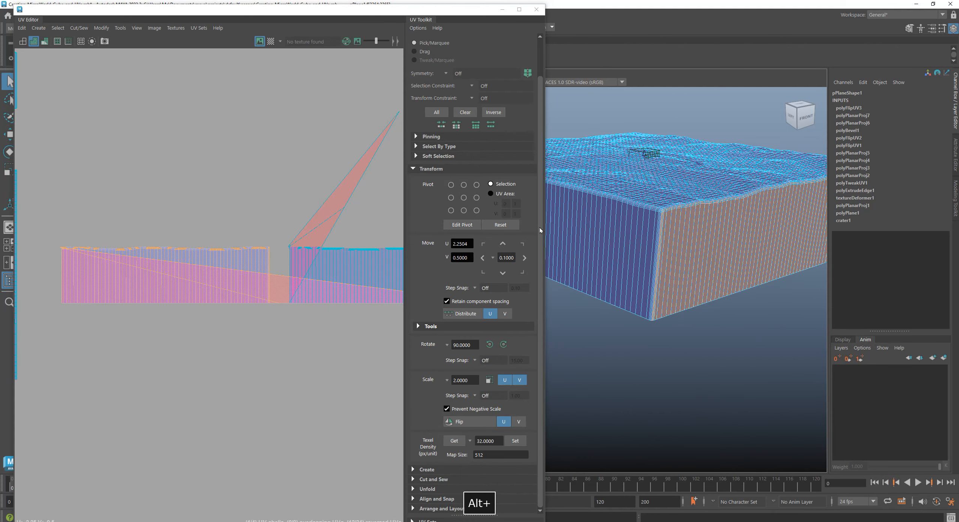
left_click_drag(543, 229, 364, 221)
left_click_drag(633, 229, 597, 263, "alt")
middle_click_drag(597, 263, 568, 199, "alt")
right_click_drag(566, 232, 656, 270, "alt")
left_click_drag(613, 173, 567, 259, "alt")
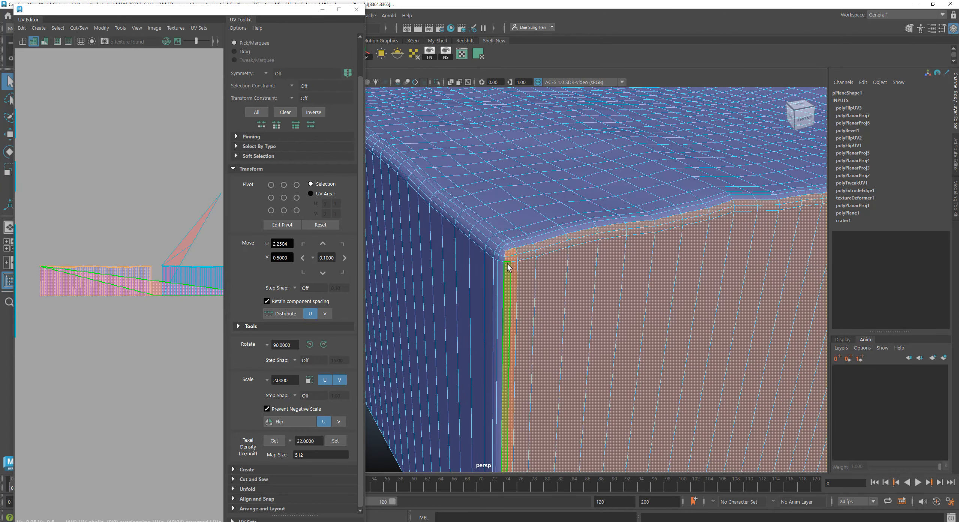
right_click_drag(640, 300, 555, 248, "alt")
left_click_drag(604, 281, 553, 274, "alt")
right_click_drag(552, 274, 657, 353, "alt")
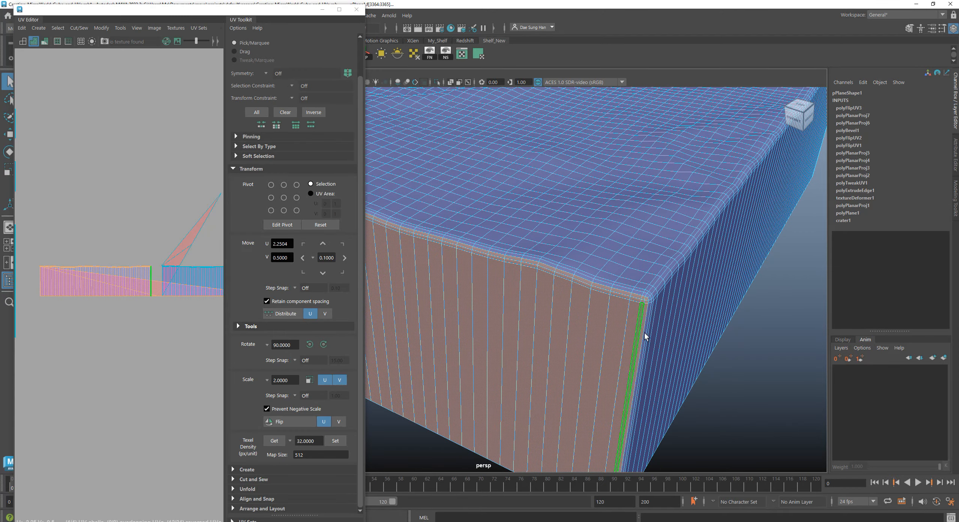
right_click_drag(640, 320, 589, 314, "alt")
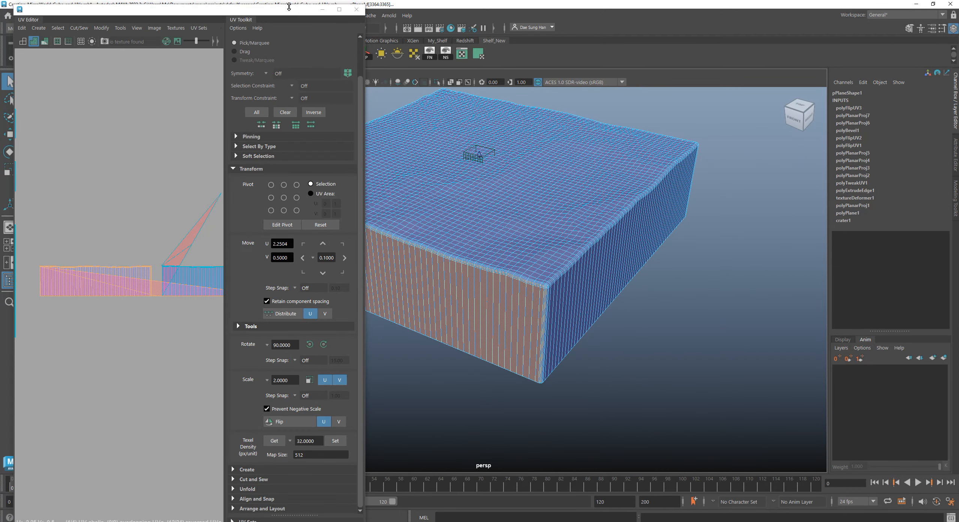
- Project the selected wall, opposite the previous one, with planar mapping from the Z axis, fitted to the bounding box
left_click_drag(291, 9, 297, 9)
left_click_drag(367, 74, 275, 74)
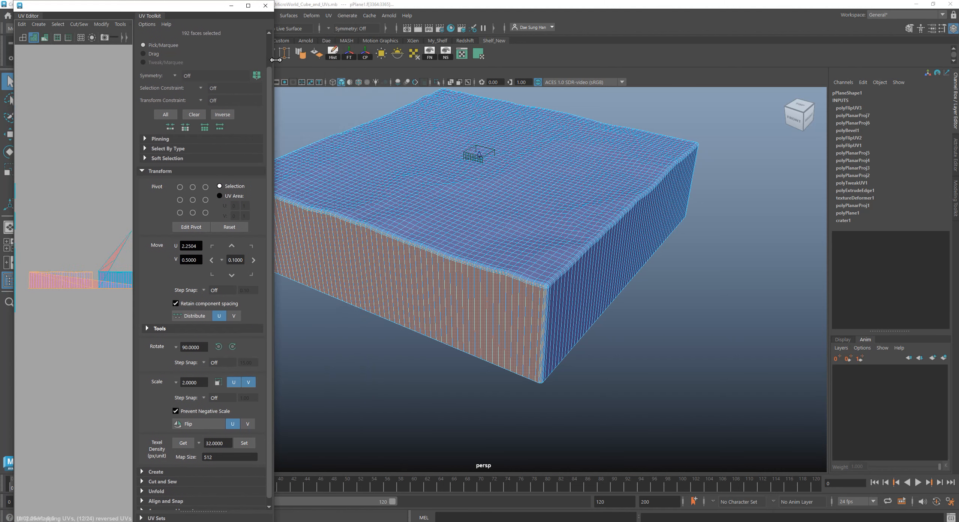
left_click(328, 15)
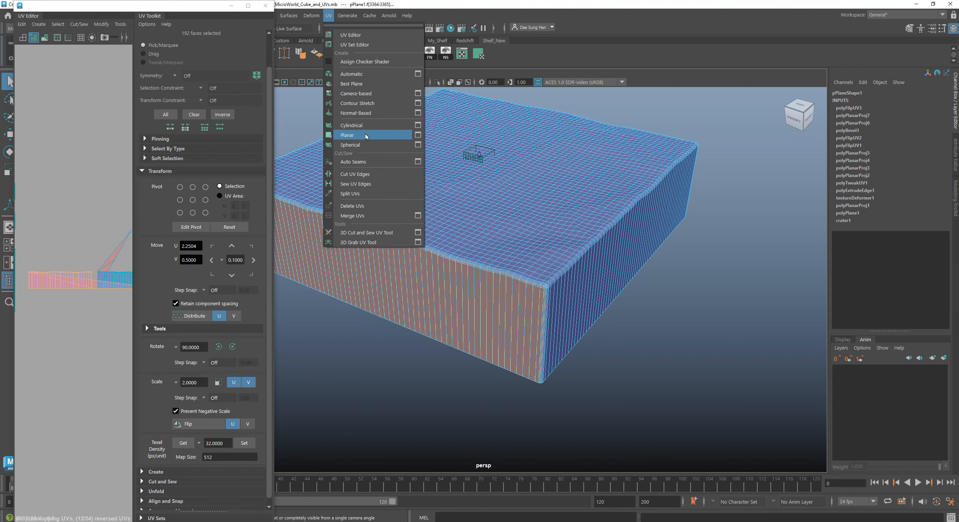
left_click(418, 136)
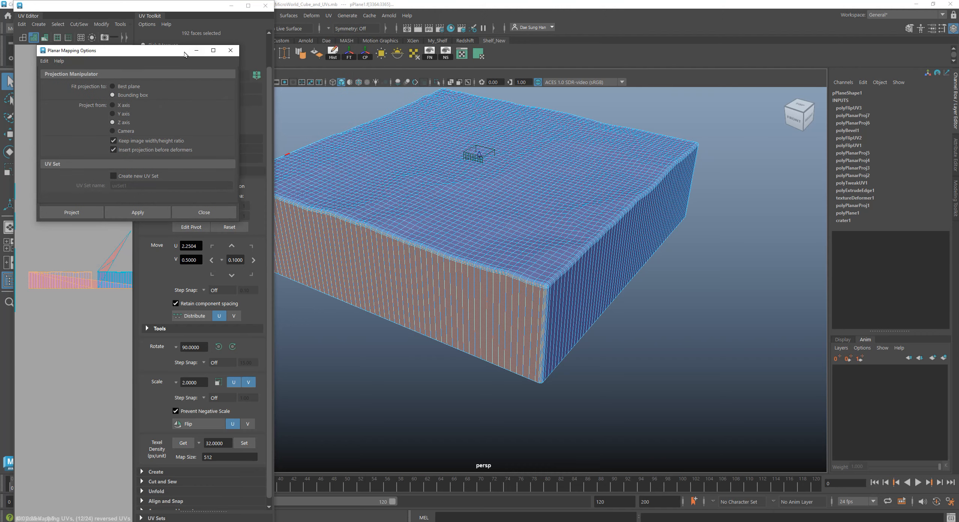
left_click_drag(184, 55, 337, 48)
left_click_drag(634, 158, 591, 199, "alt")
key("w")
left_click_drag(728, 214, 619, 222, "alt")
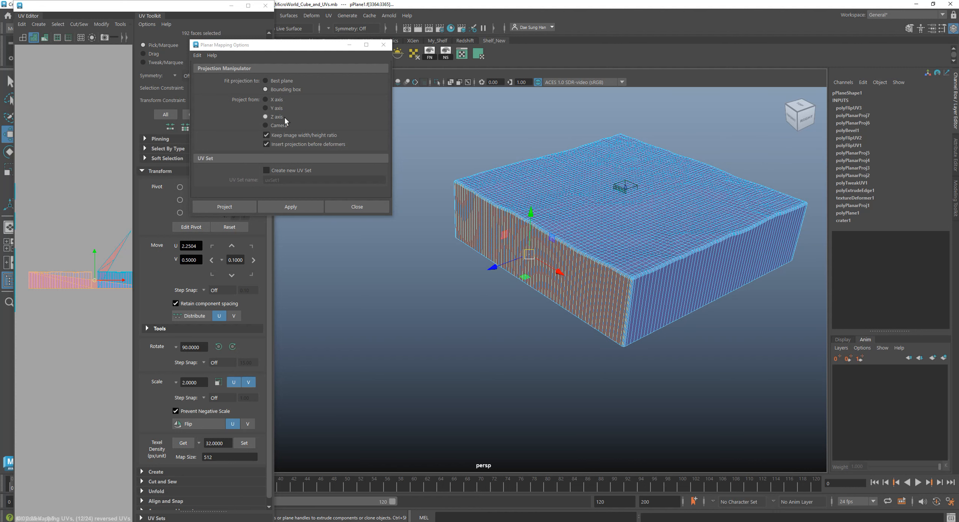
left_click(232, 205)
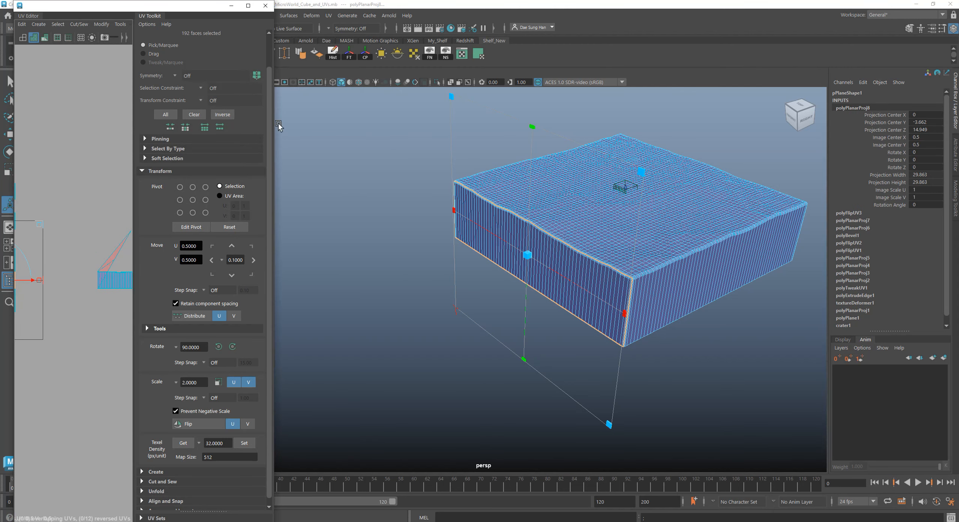
- Move the newly projected wall shell straight up, above the other two reprojected wall shells
left_click_drag(273, 122, 539, 129)
middle_click_drag(274, 274, 335, 268, "alt")
right_click_drag(335, 268, 259, 310, "alt")
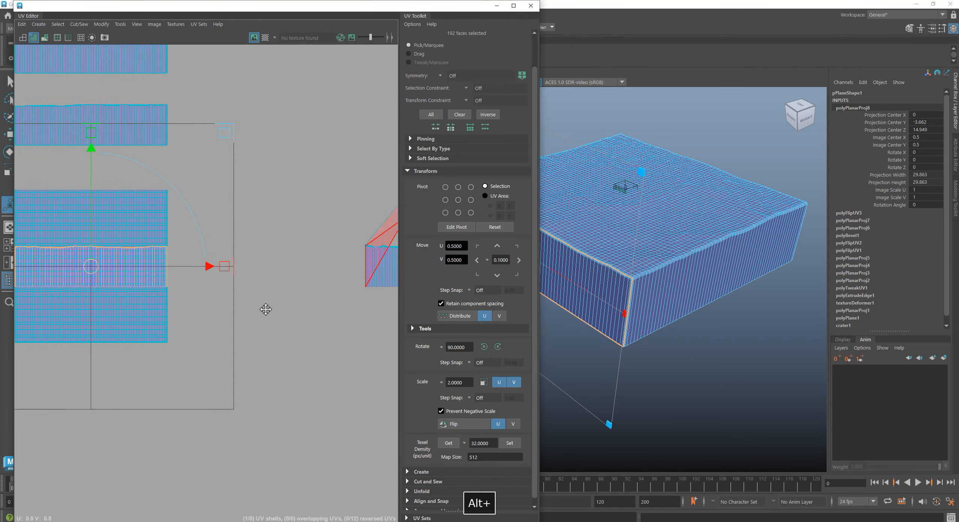
middle_click_drag(198, 311, 360, 309, "alt")
middle_click_drag(295, 219, 264, 314, "alt")
right_click_drag(280, 277, 195, 276, "alt")
left_click_drag(221, 252, 243, 48)
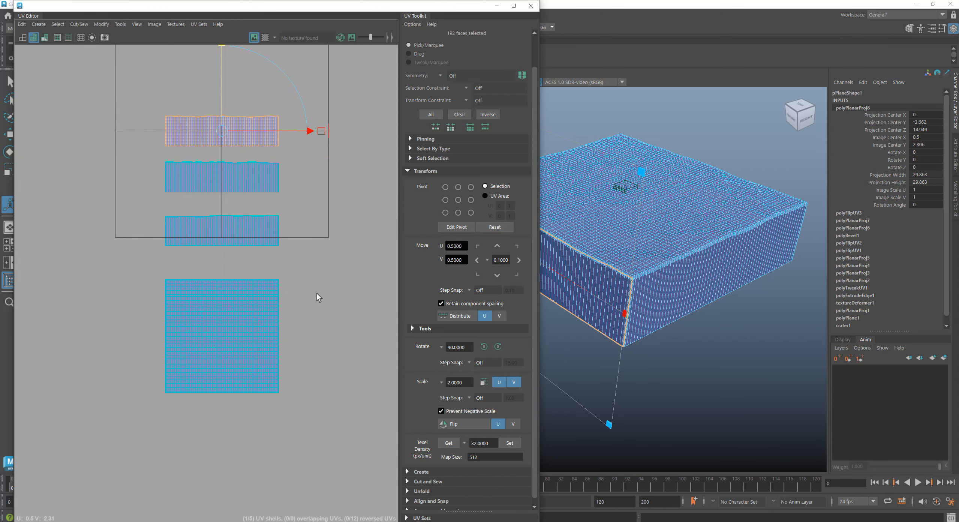
- Clear the selection and select all faces of the last distorted side-wall shell in the UV Editor
left_click(307, 288)
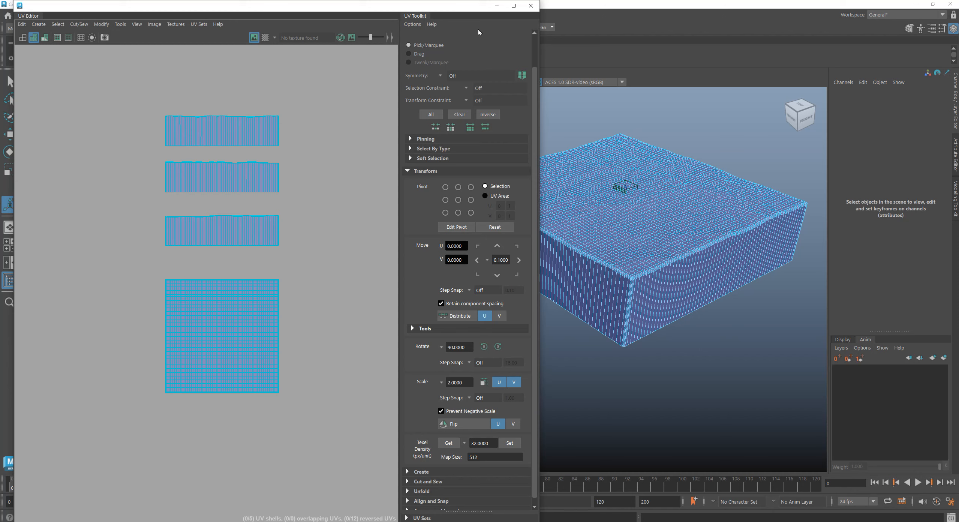
middle_click_drag(306, 221, 238, 233, "alt")
left_click_drag(351, 374, 366, 385)
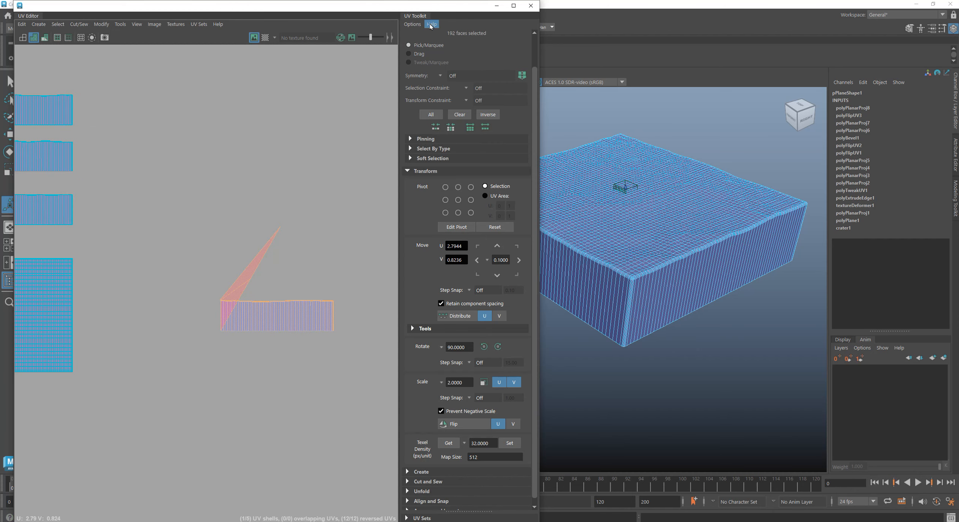
- Examine on the model which bevel faces along the upper edge and corners belong to the last selected wall
left_click_drag(434, 7, 180, 122)
left_click_drag(676, 296, 662, 293, "alt")
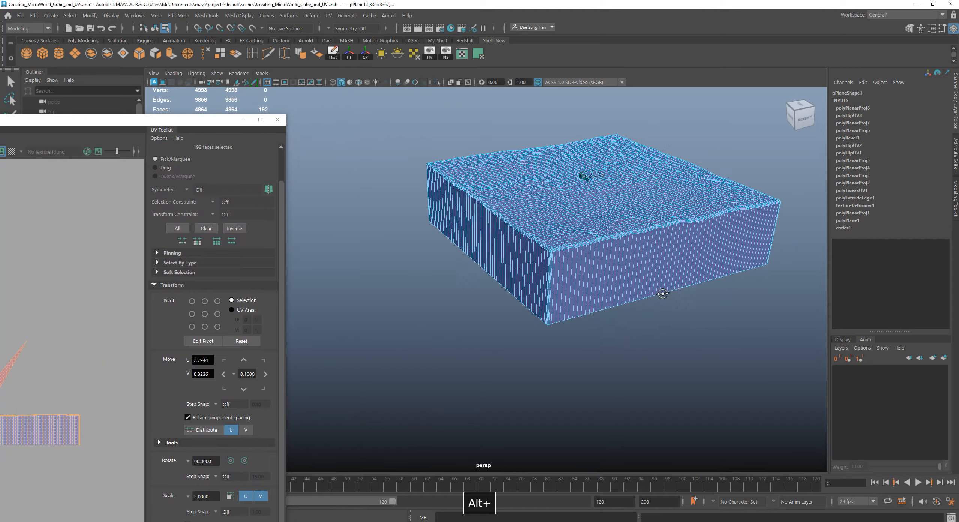
scroll(651, 299, "up", 5)
right_click_drag(648, 300, 616, 272, "alt")
left_click_drag(616, 272, 577, 355, "alt")
right_click_drag(578, 355, 619, 330, "alt")
left_click_drag(618, 329, 472, 319, "alt")
middle_click_drag(472, 318, 442, 238, "alt")
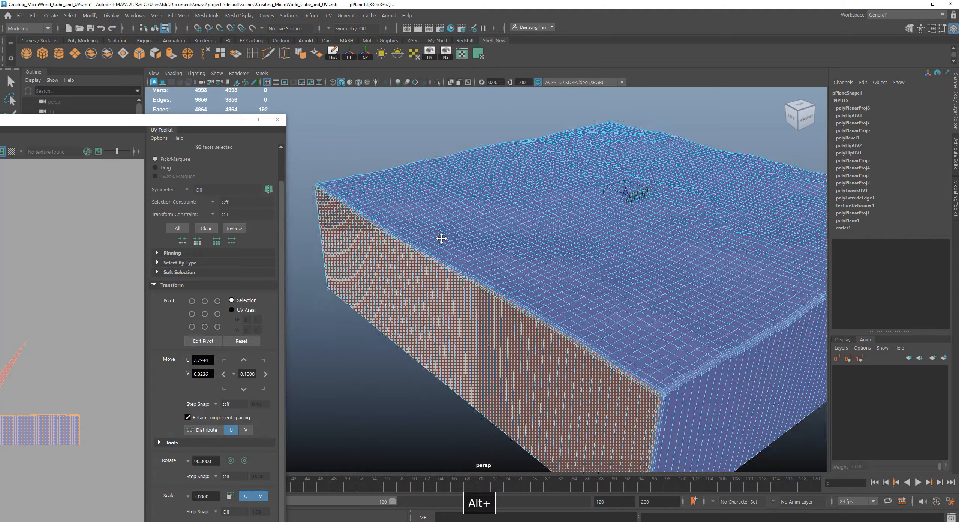
left_click_drag(442, 238, 460, 257, "alt")
right_click_drag(460, 256, 631, 368, "alt")
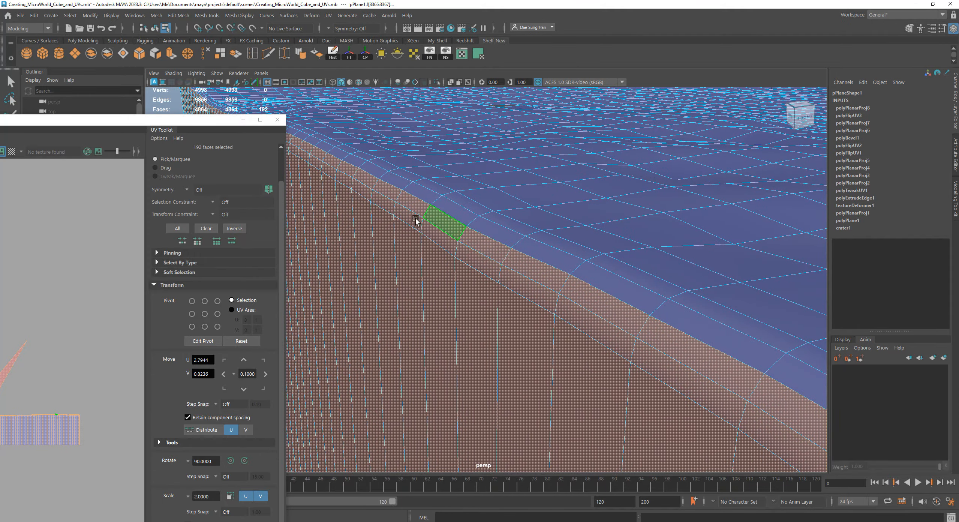
right_click_drag(578, 297, 626, 328, "alt")
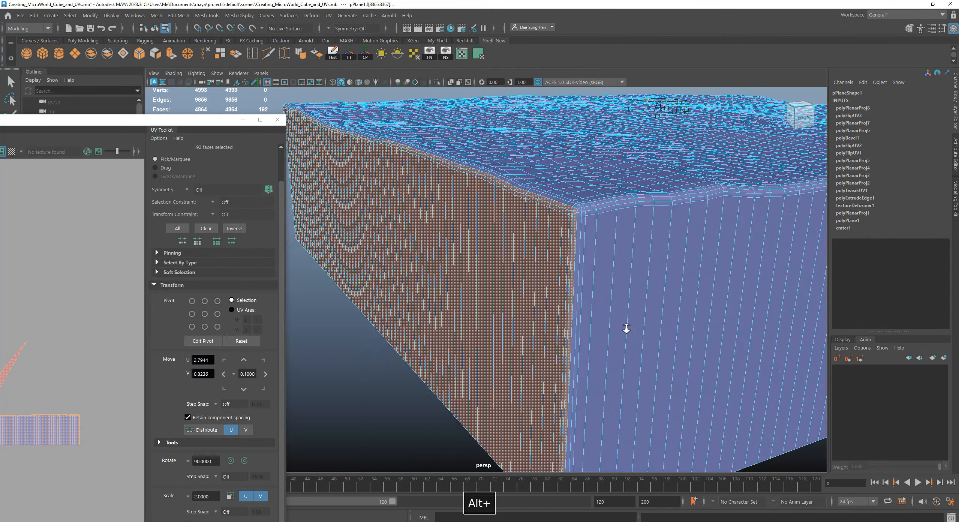
right_click_drag(680, 310, 558, 289, "alt")
left_click_drag(559, 289, 686, 317, "alt")
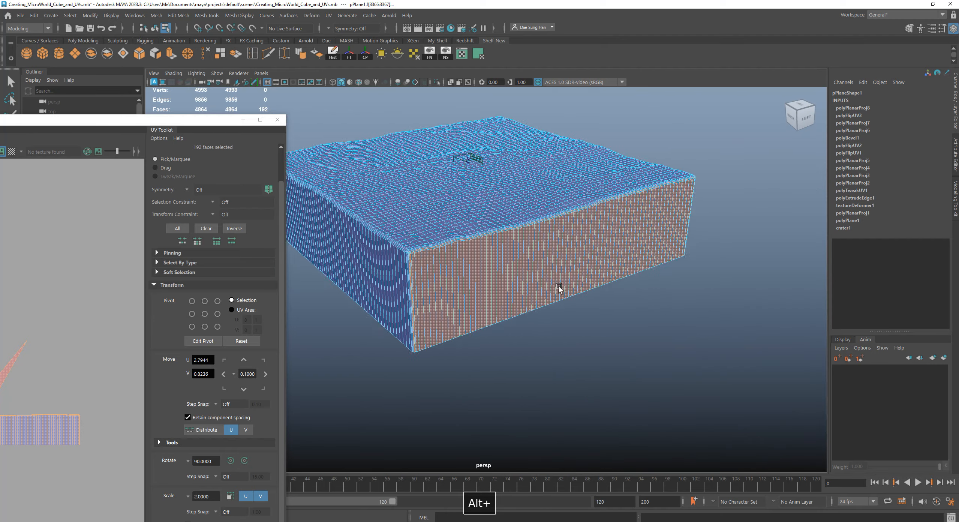
right_click_drag(558, 289, 660, 322, "alt")
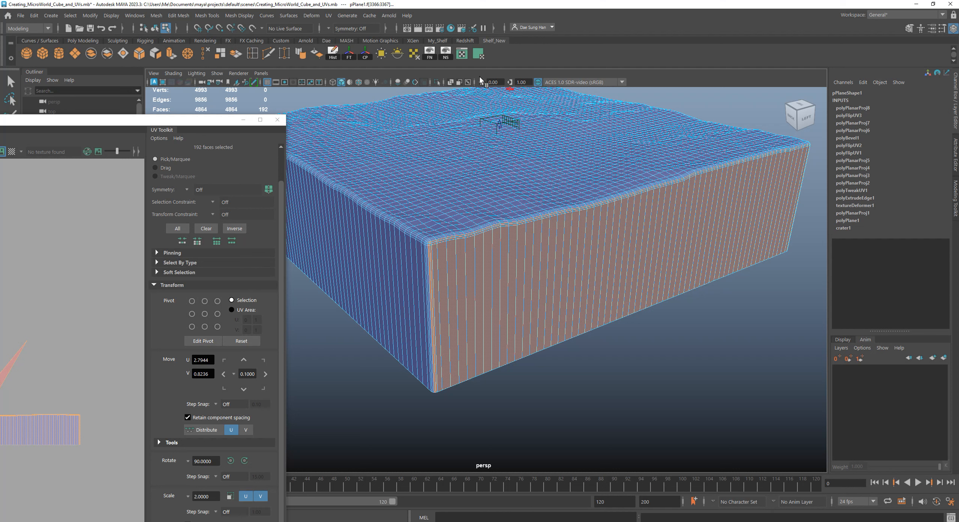
- Project the last selected side wall with planar mapping from the X axis, fitted to the bounding box
left_click(329, 16)
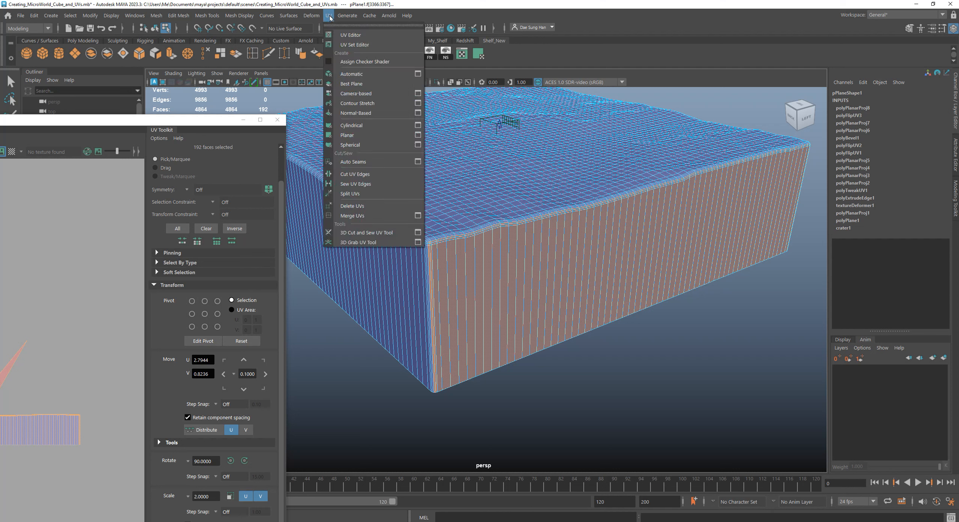
left_click(418, 135)
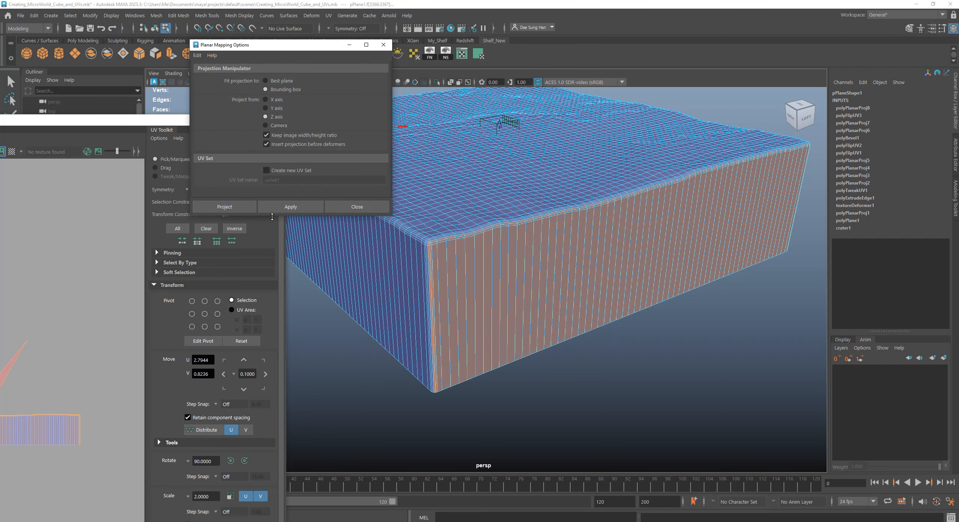
left_click_drag(673, 247, 610, 332, "alt")
key("w")
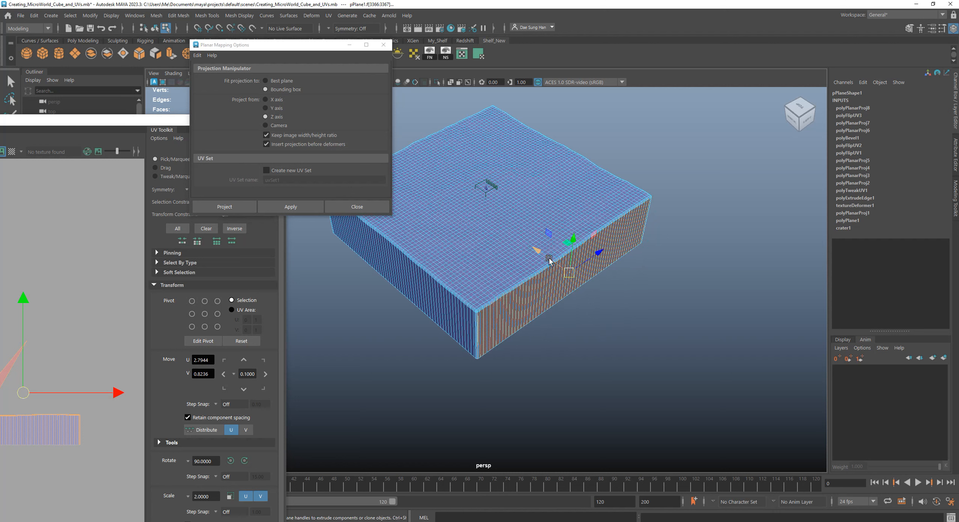
left_click(270, 100)
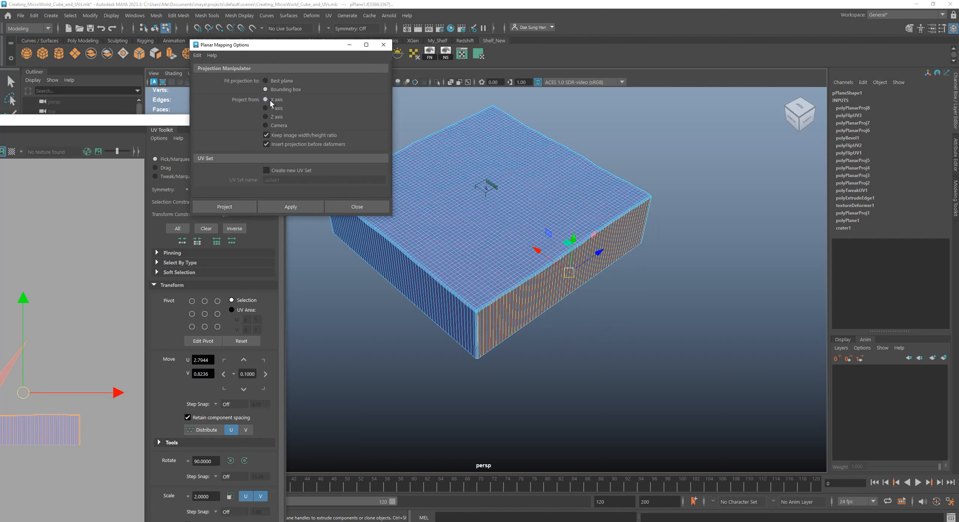
left_click(246, 207)
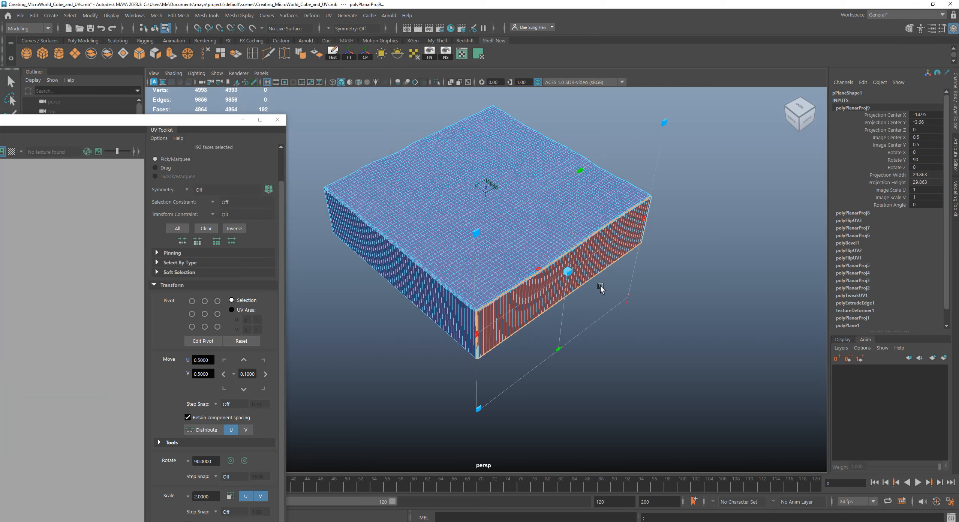
- Move the newly projected wall shell straight up in the UV Editor, above the other three reprojected wall shells
left_click_drag(601, 299, 615, 272, "alt")
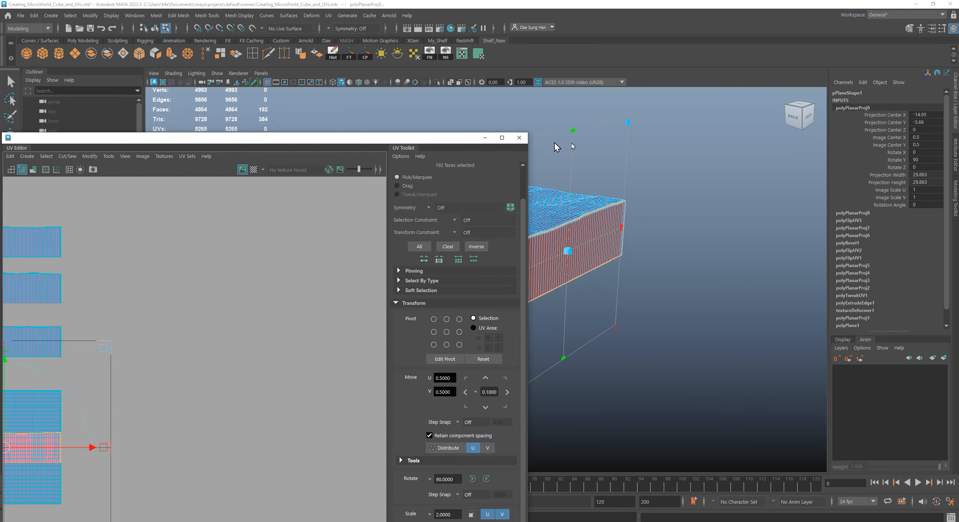
left_click_drag(422, 137, 540, 1)
right_click_drag(358, 206, 208, 206, "alt")
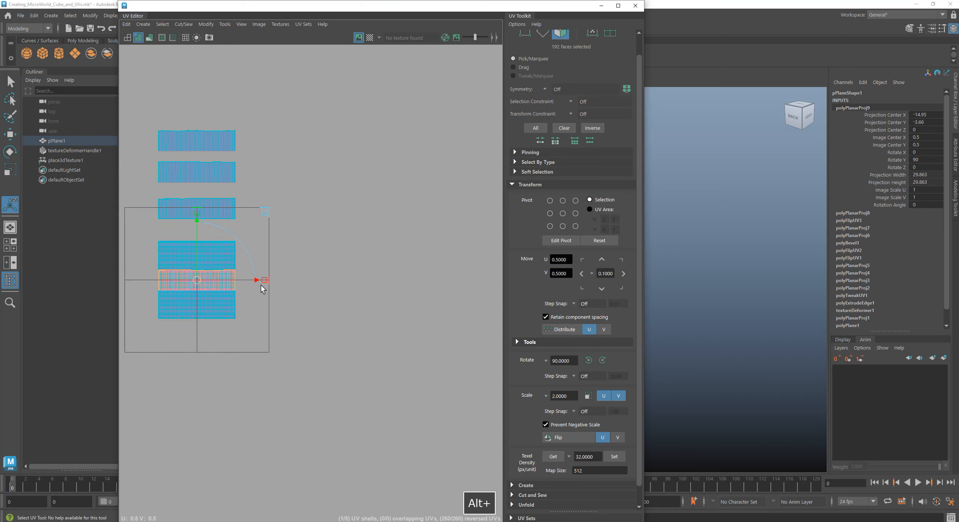
middle_click_drag(261, 286, 322, 271, "alt")
right_click_drag(252, 252, 312, 276, "alt")
middle_click_drag(282, 210, 285, 344, "alt")
left_click_drag(272, 318, 310, 75)
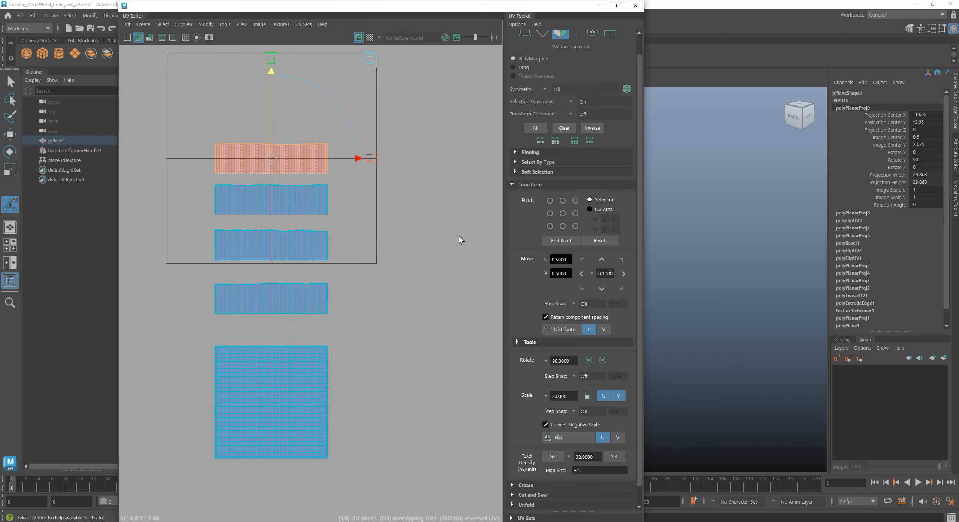
- Flip the topmost wall shell in the U direction and clear the selection
scroll(552, 344, "down", 1)
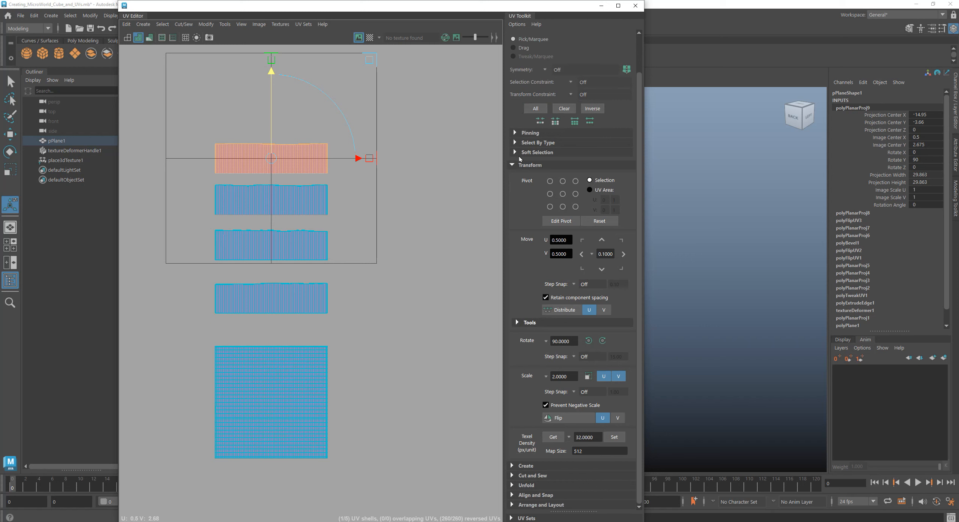
left_click(557, 418)
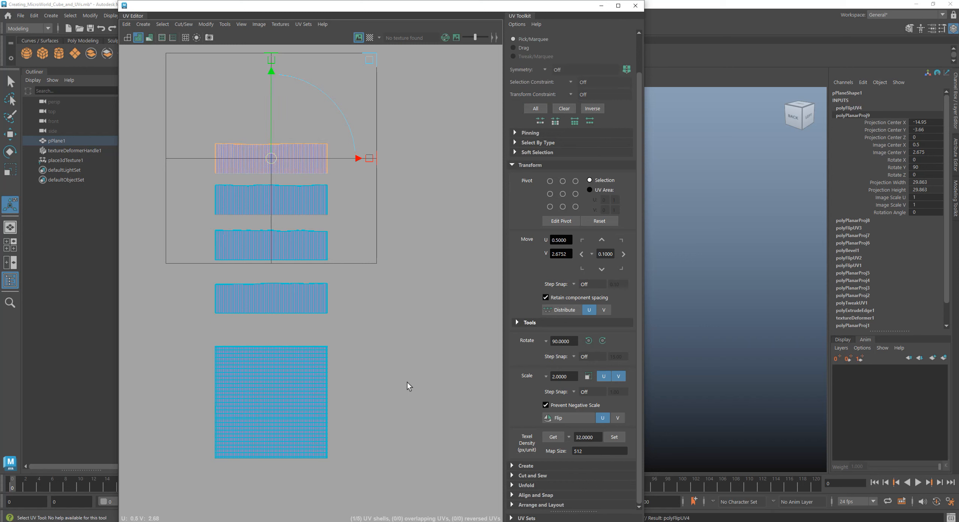
left_click(381, 353)
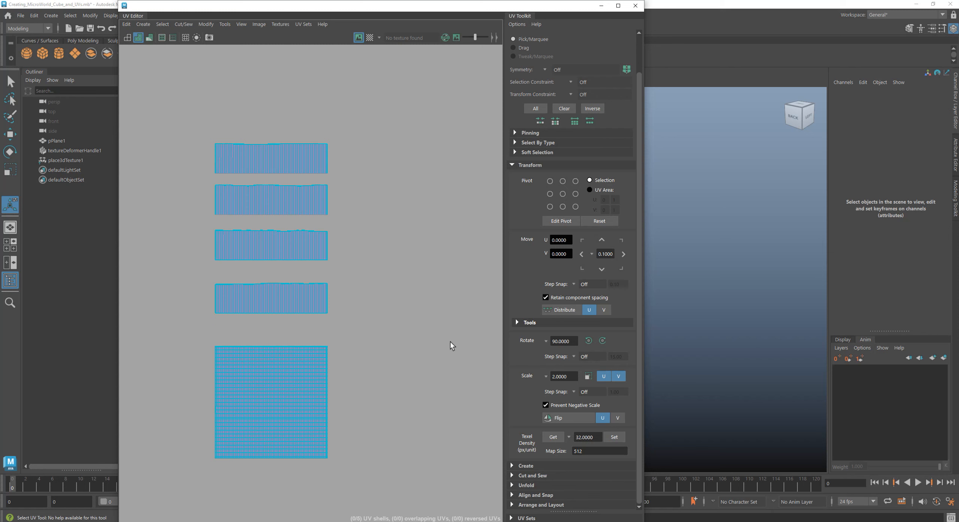
- Turn on the checker map display and move the UV Editor out of the way of the model
left_click(368, 38)
left_click_drag(381, 12, 2, 224)
left_click_drag(305, 4, 456, 128)
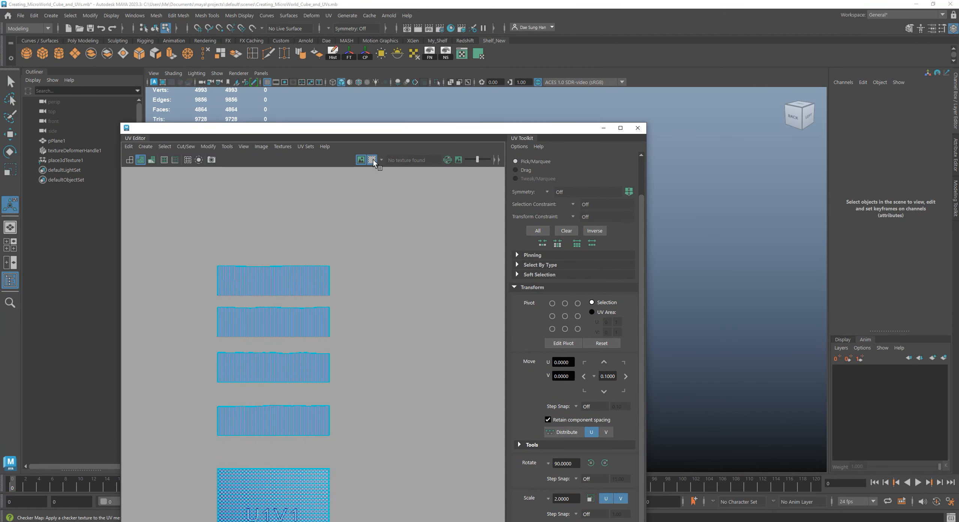
left_click_drag(331, 131, 0, 184)
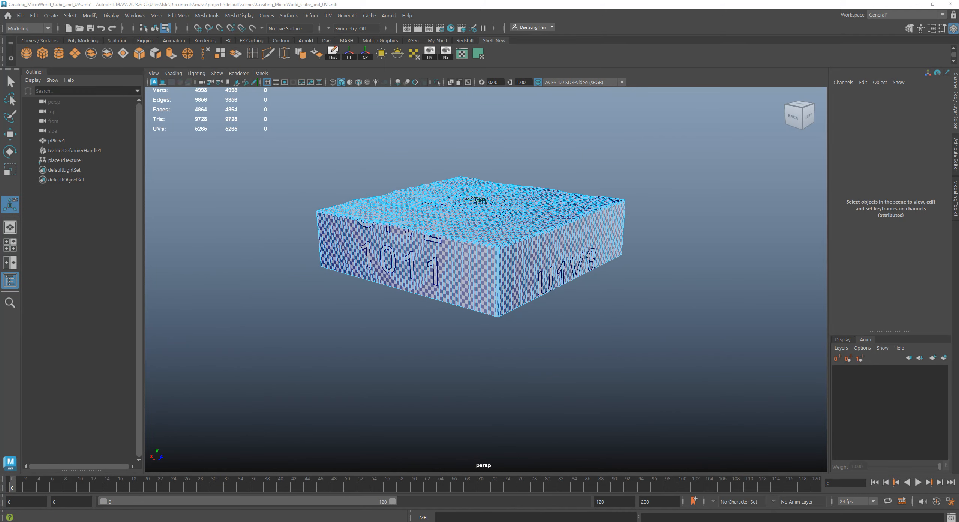
- Return to object mode and select the whole terrain block
right_click_drag(401, 231, 552, 147)
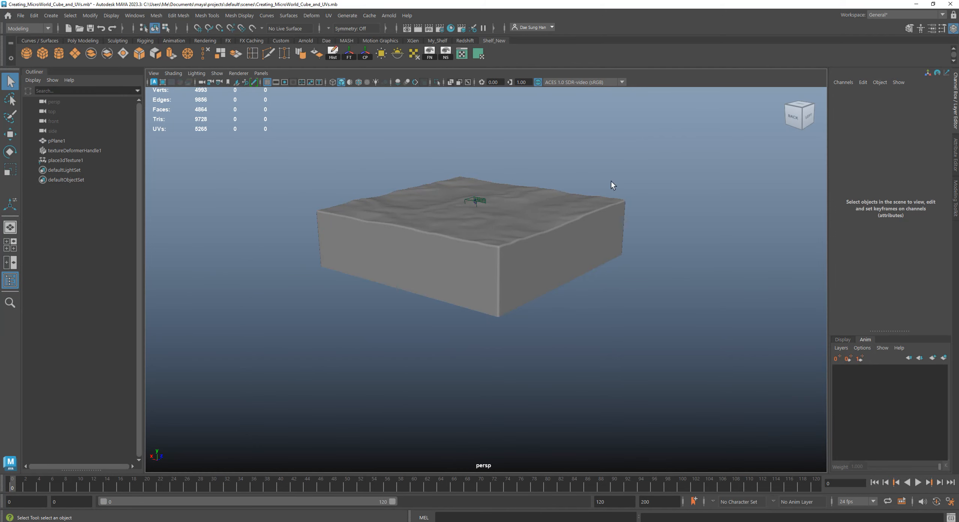
left_click_drag(619, 157, 530, 330, "alt")
left_click(495, 290)
- Examine the checker pattern around the block's side walls, corners and upper edges for stretching and mirrored text
left_click_drag(496, 290, 671, 324, "alt")
left_click_drag(531, 233, 670, 313, "alt")
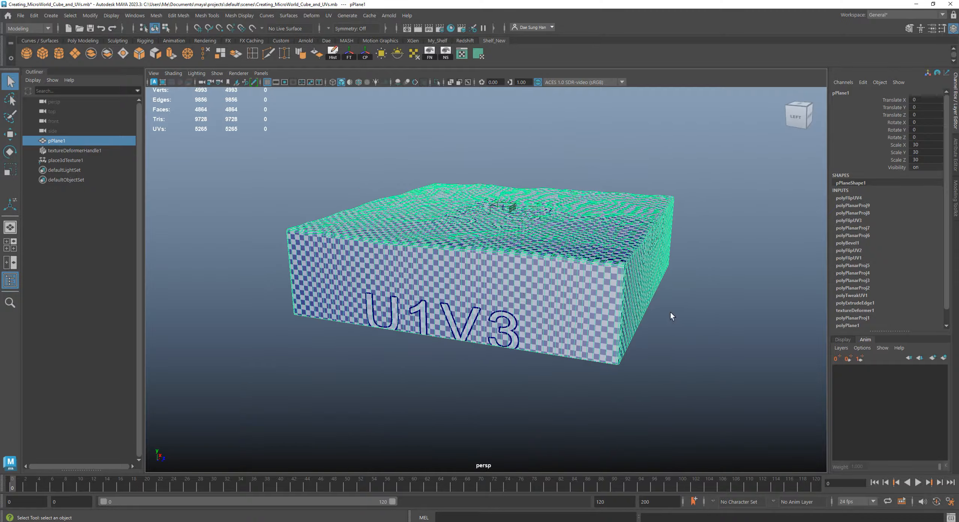
right_click_drag(540, 308, 610, 320, "alt")
left_click_drag(402, 269, 613, 328, "alt")
right_click_drag(613, 323, 562, 330, "alt")
left_click_drag(562, 329, 480, 334, "alt")
right_click_drag(577, 336, 641, 337, "alt")
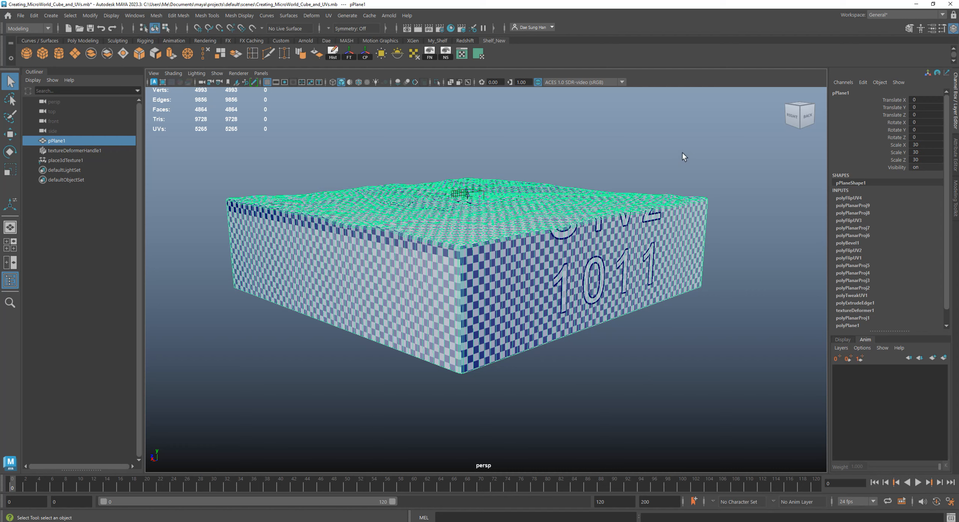
middle_click_drag(611, 286, 604, 261, "alt")
right_click_drag(604, 262, 639, 284, "alt")
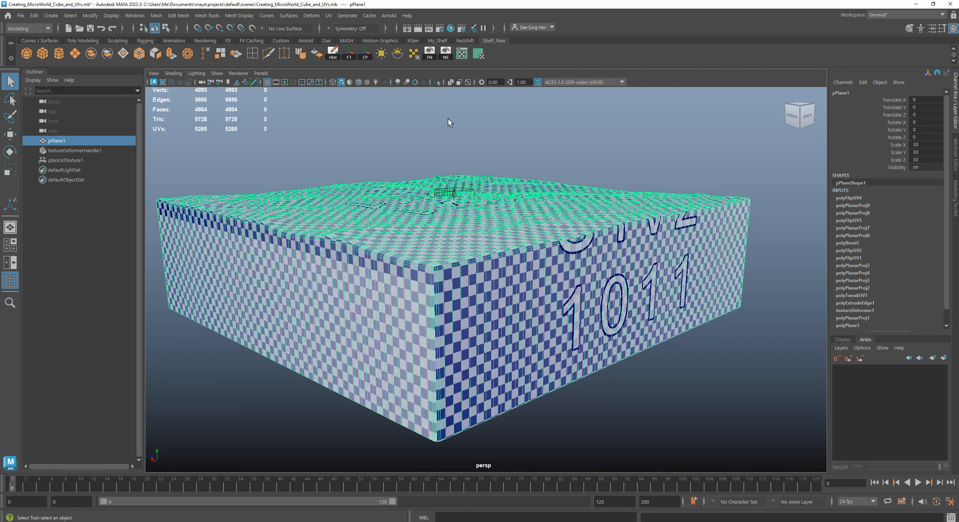
- Delete the terrain block's construction history
scroll(864, 244, "down", 1)
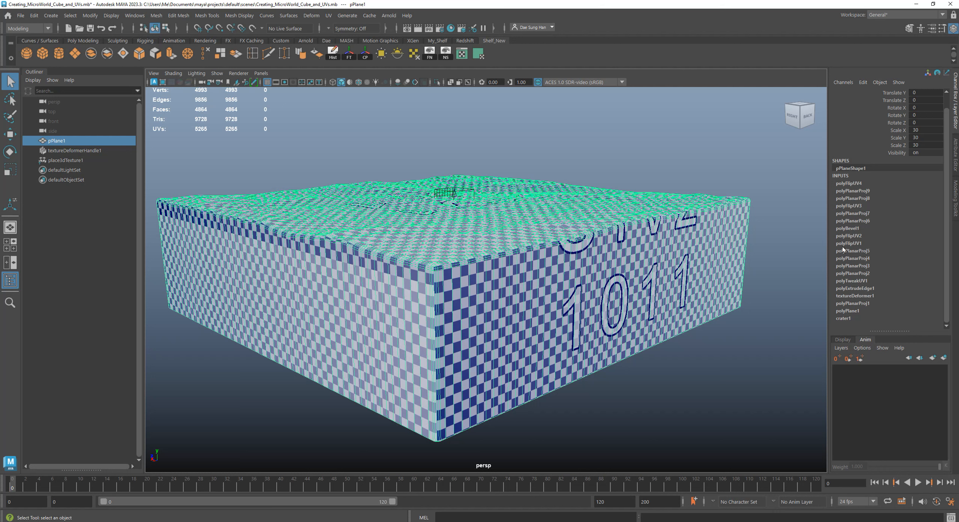
scroll(892, 225, "up", 1)
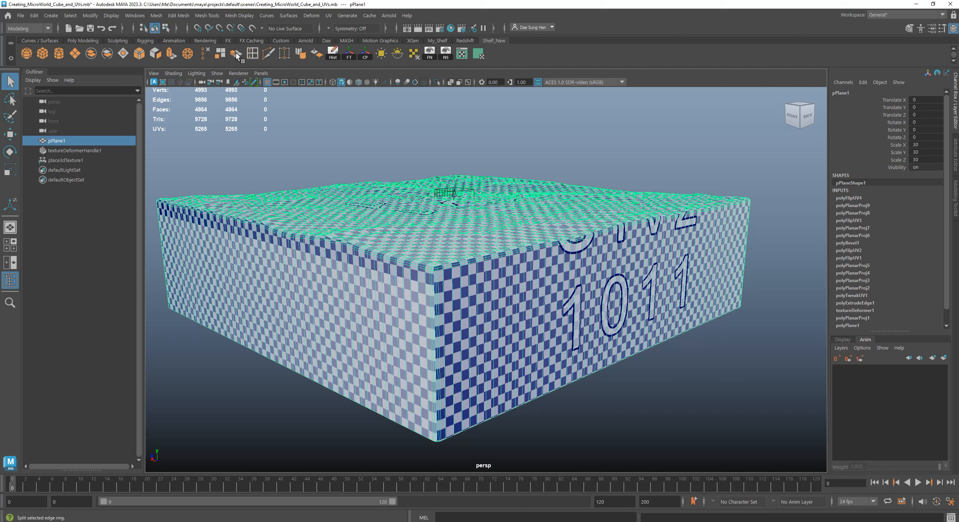
left_click(35, 17)
mouse_move(105, 132)
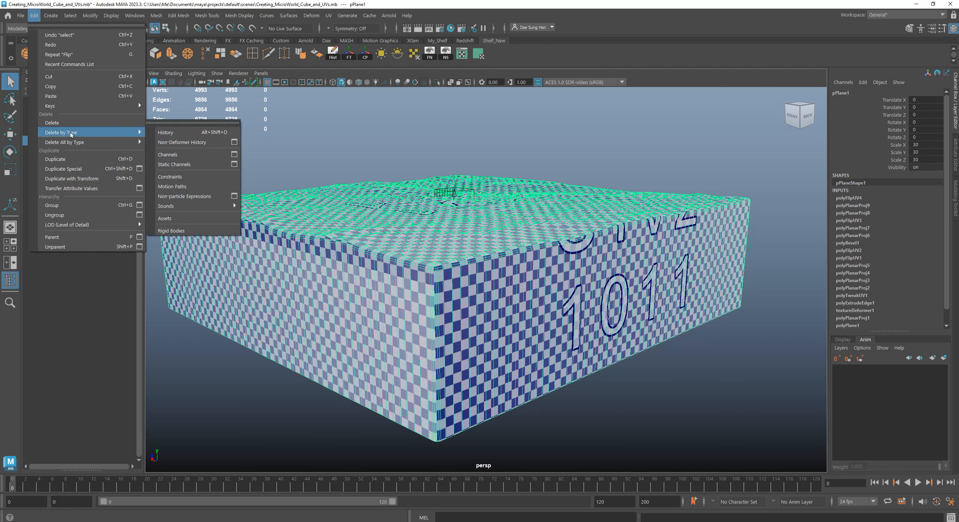
left_click(158, 134)
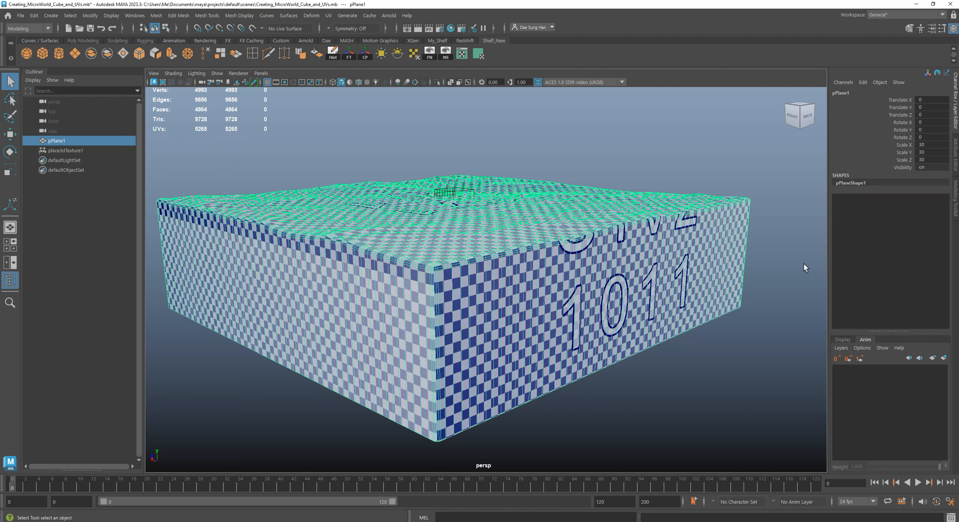
- Rename the terrain block object to micro_world_cube
double_click(841, 93)
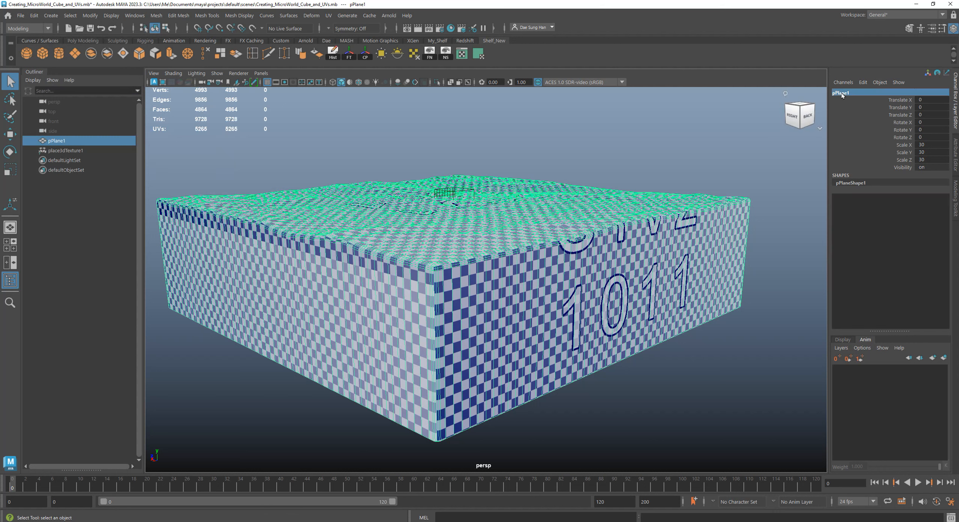
type("micro")
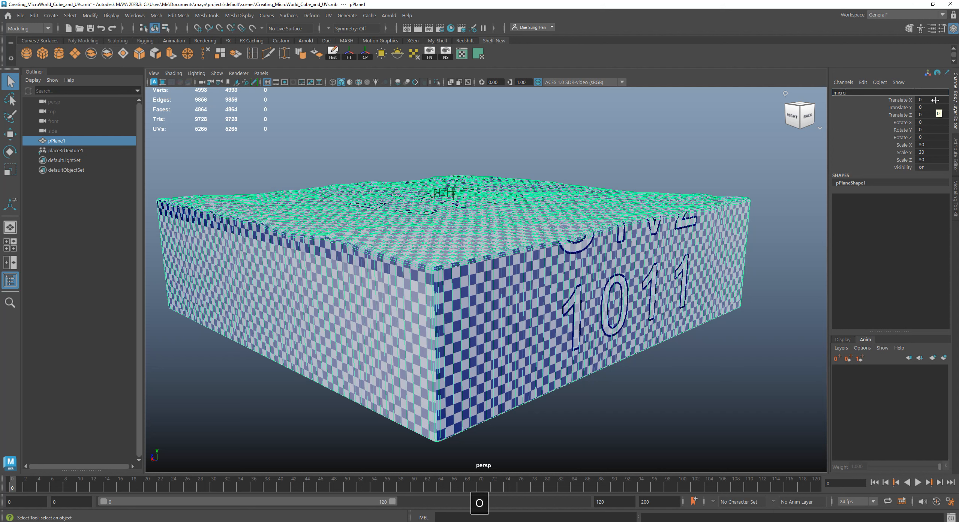
type("_world_cube")
key("Return")
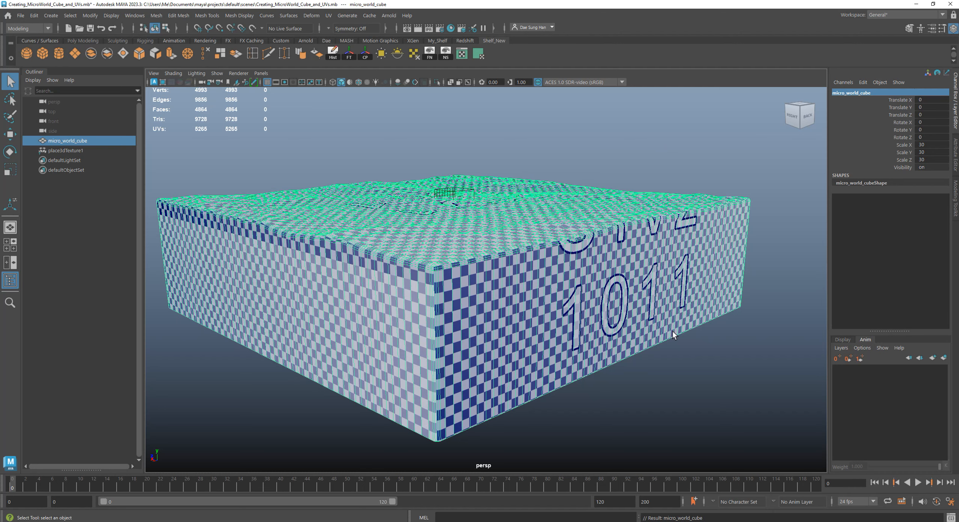
- Enlarge the layer list area and create a new display layer containing the selected micro_world_cube
middle_click_drag(533, 287, 563, 266, "alt")
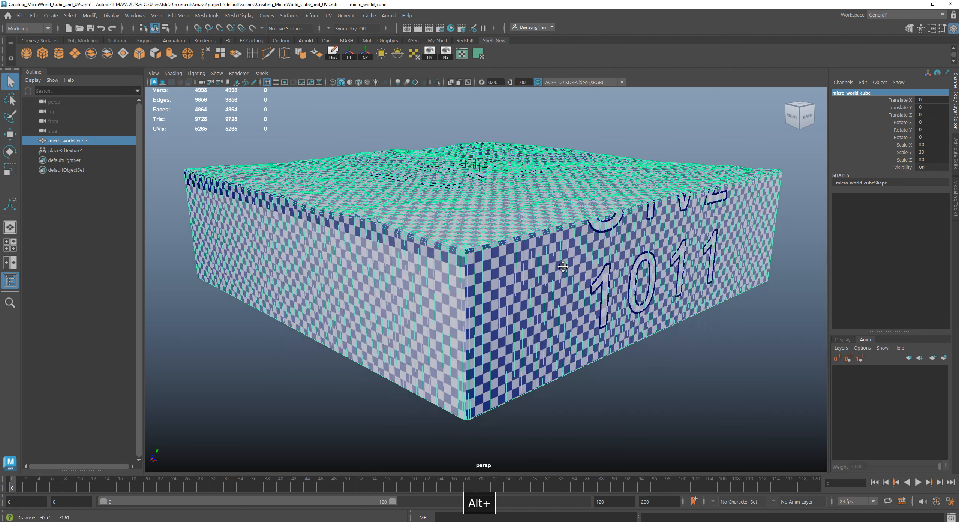
left_click(841, 339)
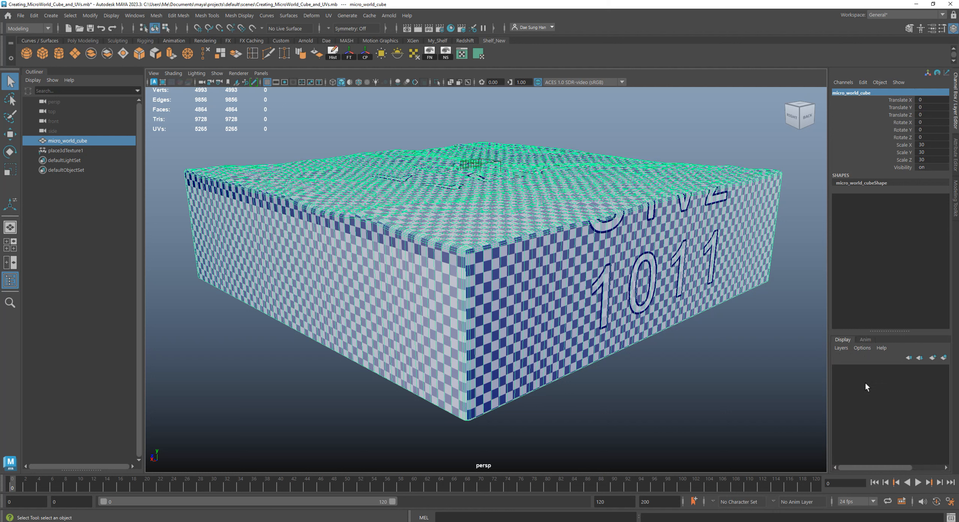
left_click_drag(893, 331, 893, 276)
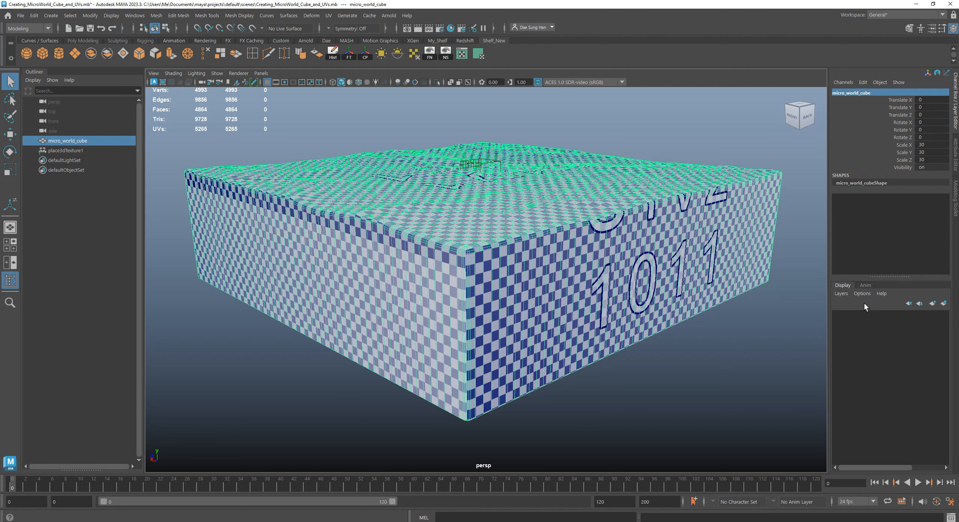
left_click(644, 119)
left_click(613, 179)
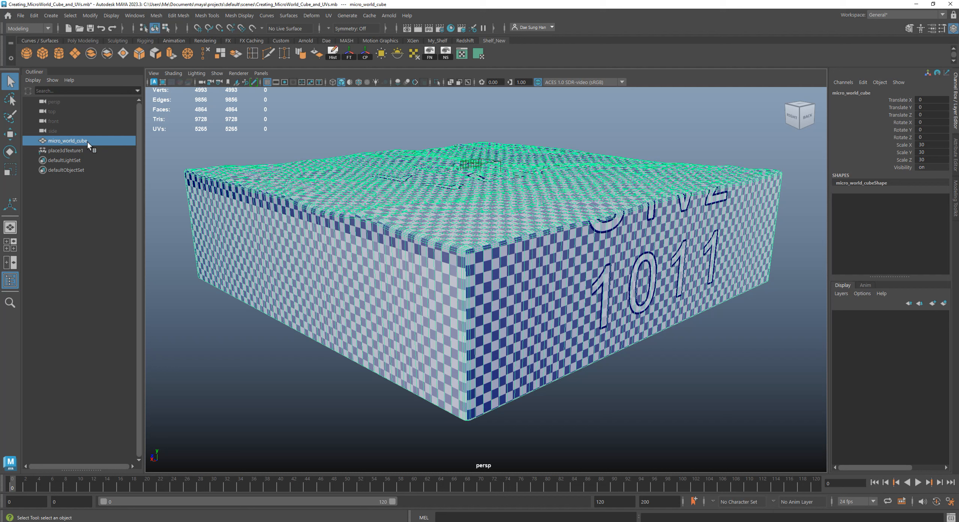
left_click(944, 304)
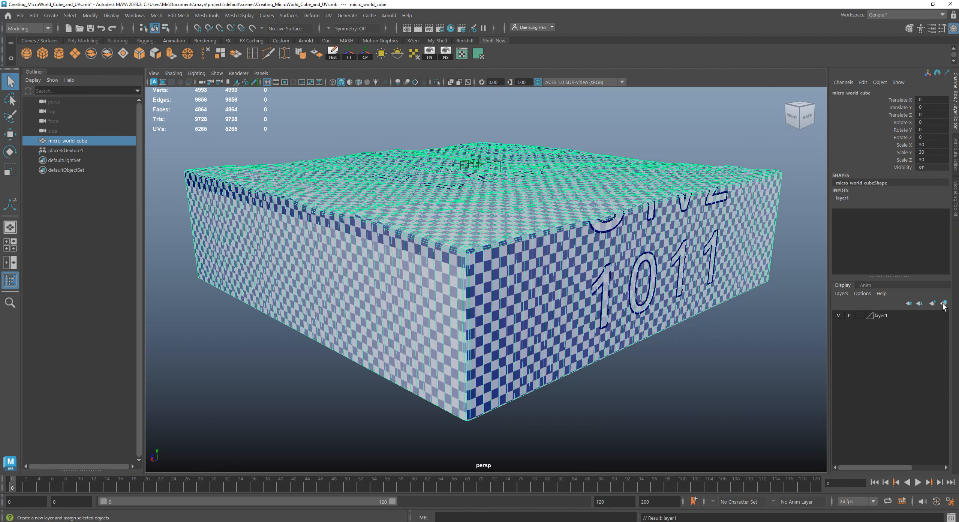
- Check the new display layer by switching its visibility off and on again twice
left_click(838, 316)
left_click(836, 315)
left_click(835, 316)
left_click(836, 315)
- Rename the display layer layer1 to _micro_world_cube_, save the layer settings and clear the selection
double_click(877, 317)
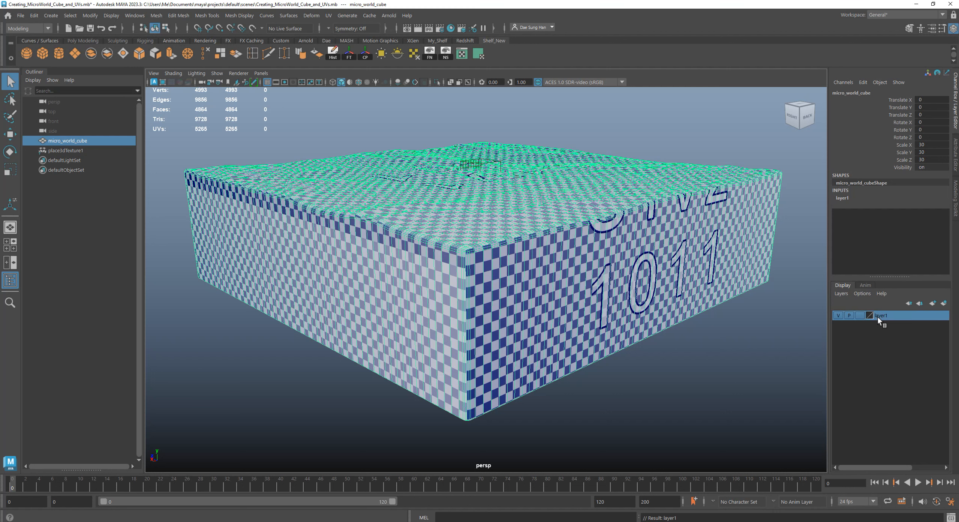
double_click(589, 220)
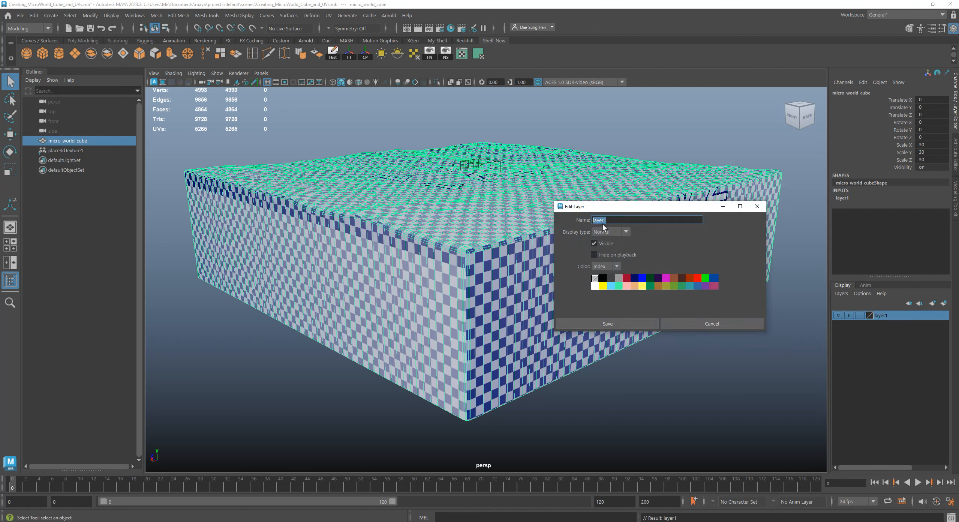
type("_")
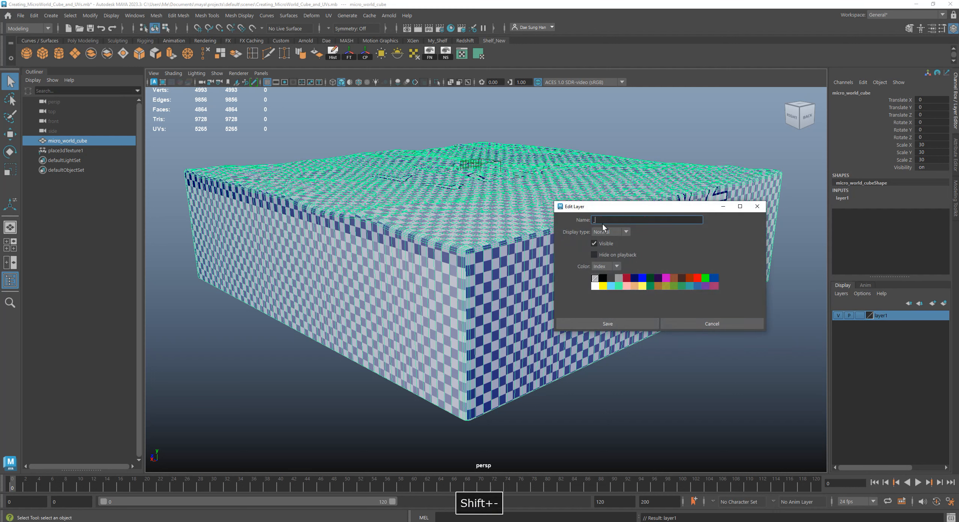
type("mic")
key("BackSpace")
type("icro")
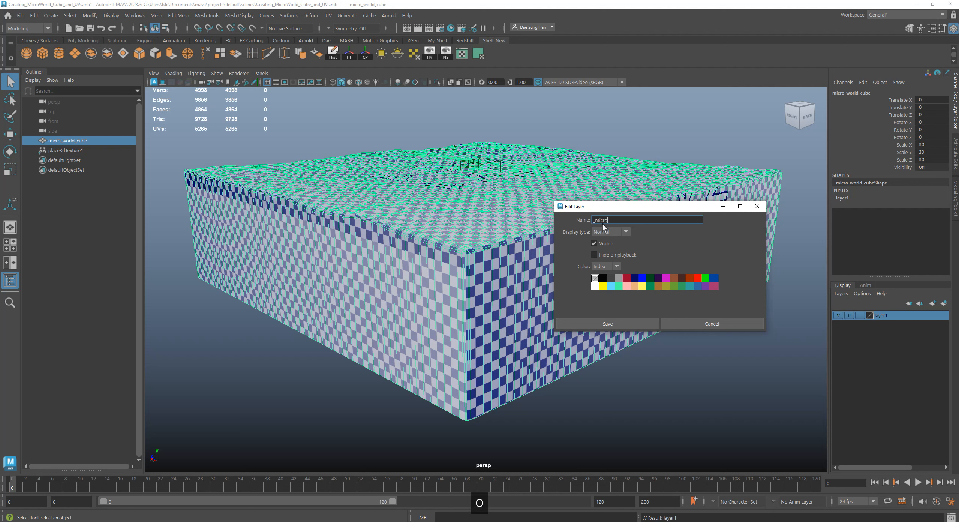
type("_world_")
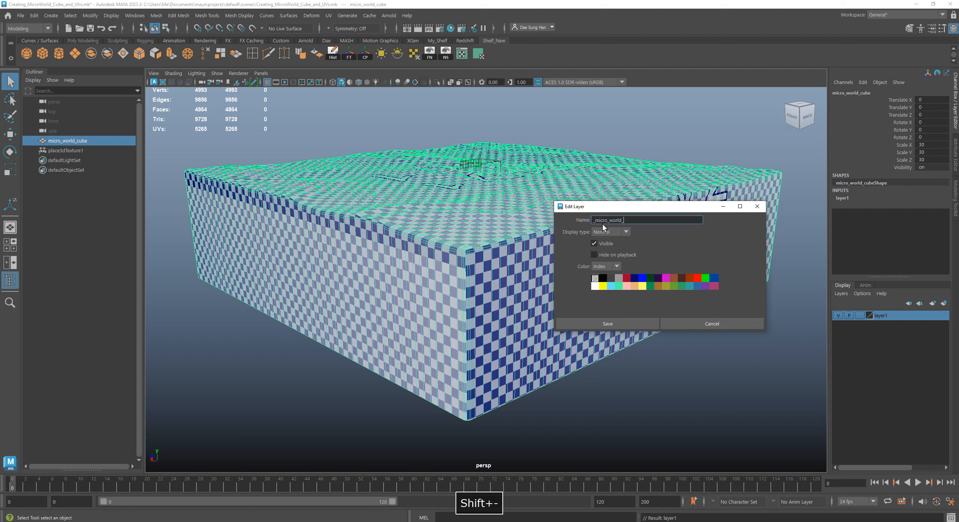
type("cube_")
left_click(594, 221)
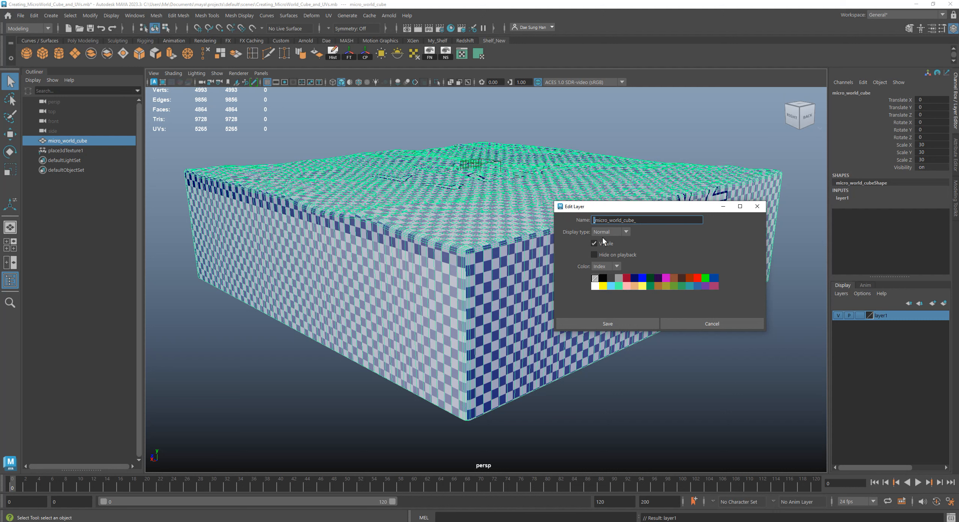
left_click(601, 322)
left_click(634, 399)
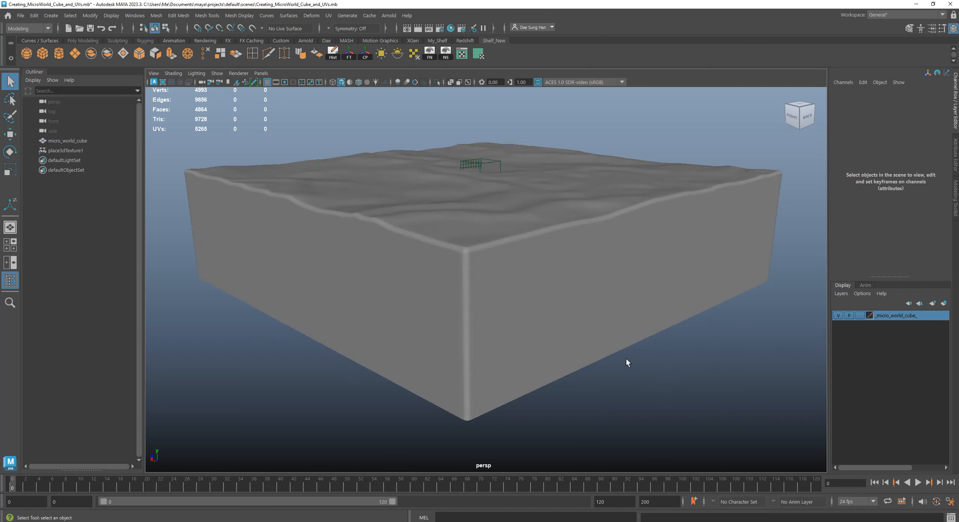
- Check the _micro_world_cube_ layer by hiding and showing it once, and slightly enlarge the layer list area
left_click(835, 314)
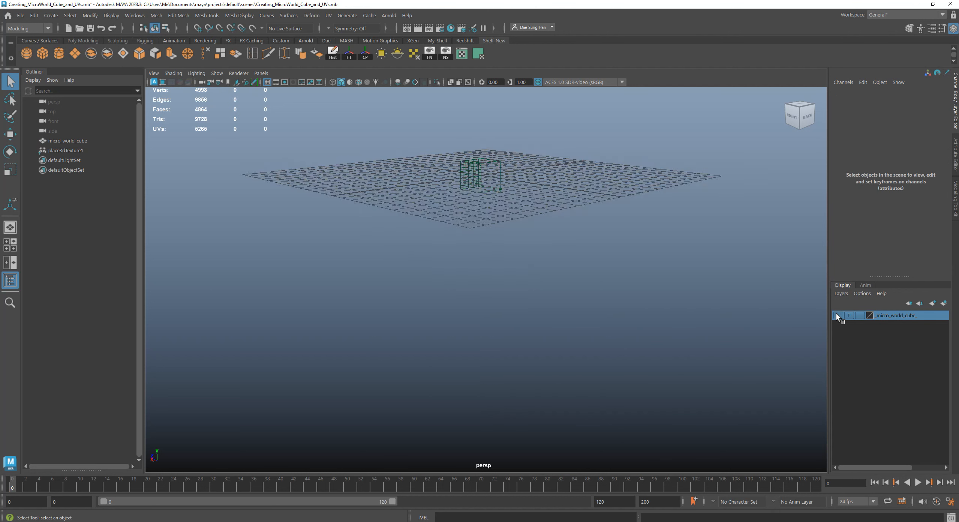
left_click(836, 314)
mouse_move(885, 277)
left_mouse_down()
mouse_move(886, 251)
mouse_move(887, 264)
left_mouse_up()
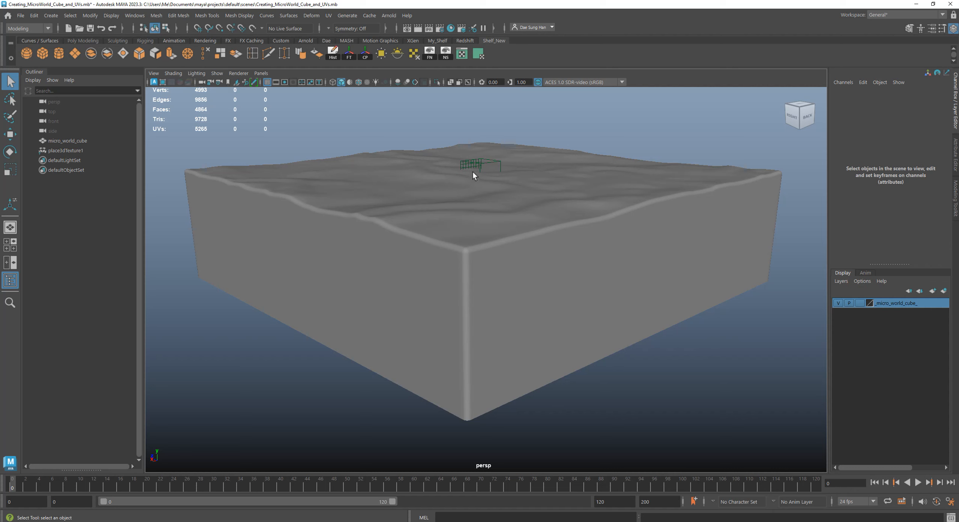
- Delete the leftover place3dTexture1 node from the scene and inspect the checkered micro_world_cube from another side
left_click(484, 166)
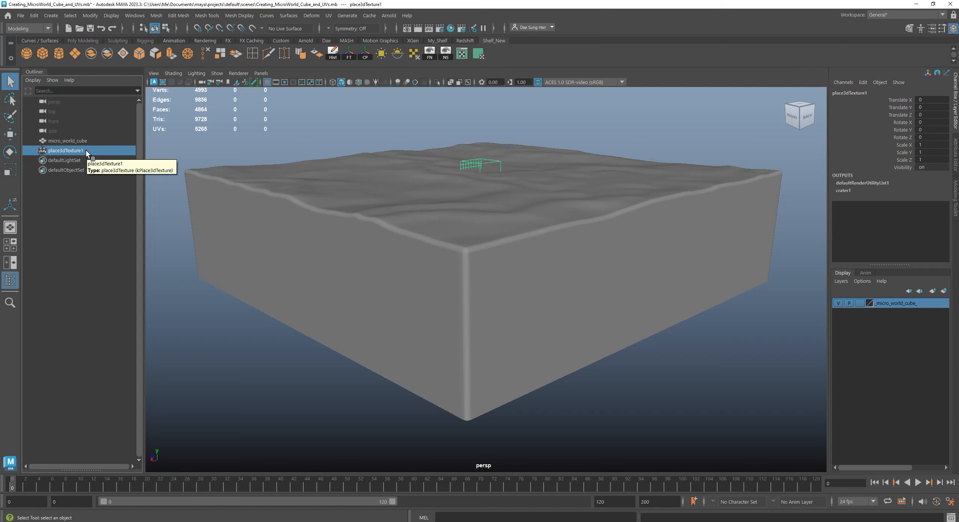
key("Delete")
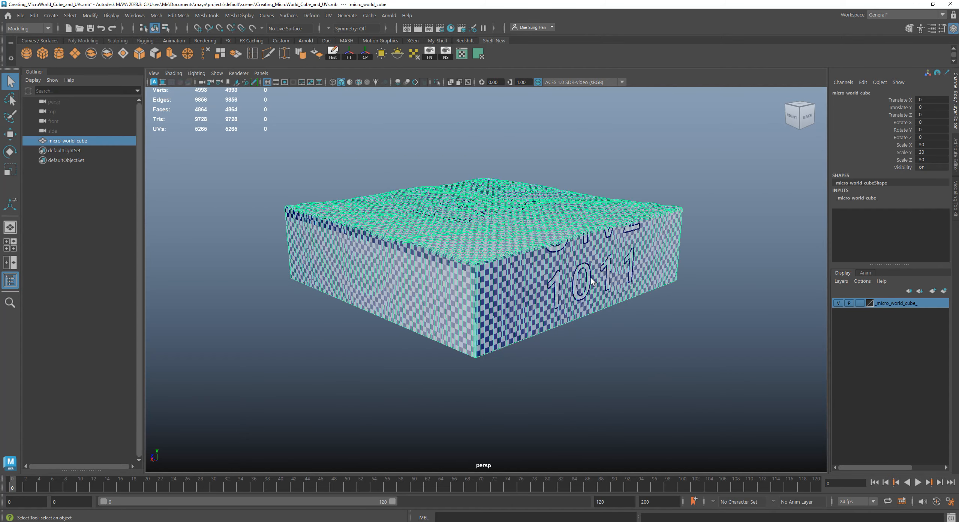
left_click_drag(580, 313, 558, 296, "alt")
middle_click_drag(558, 295, 470, 279, "alt")
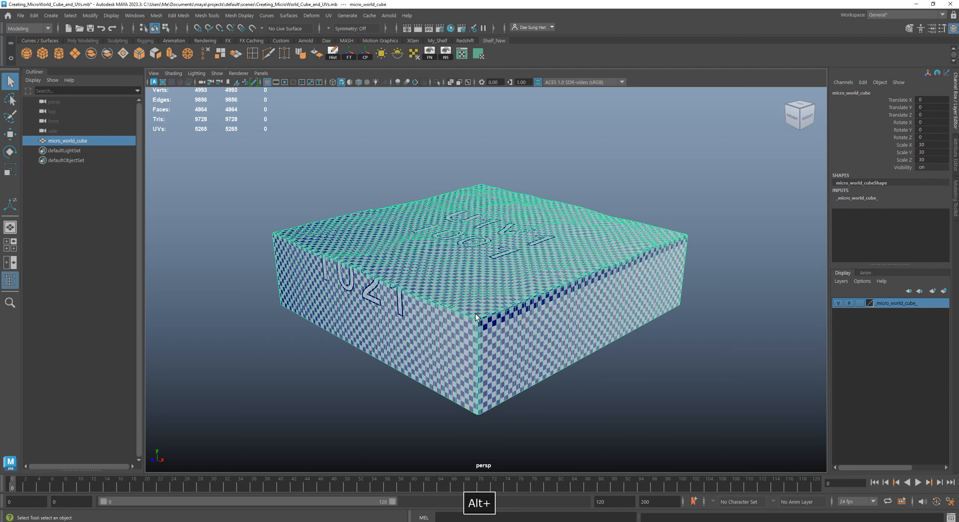